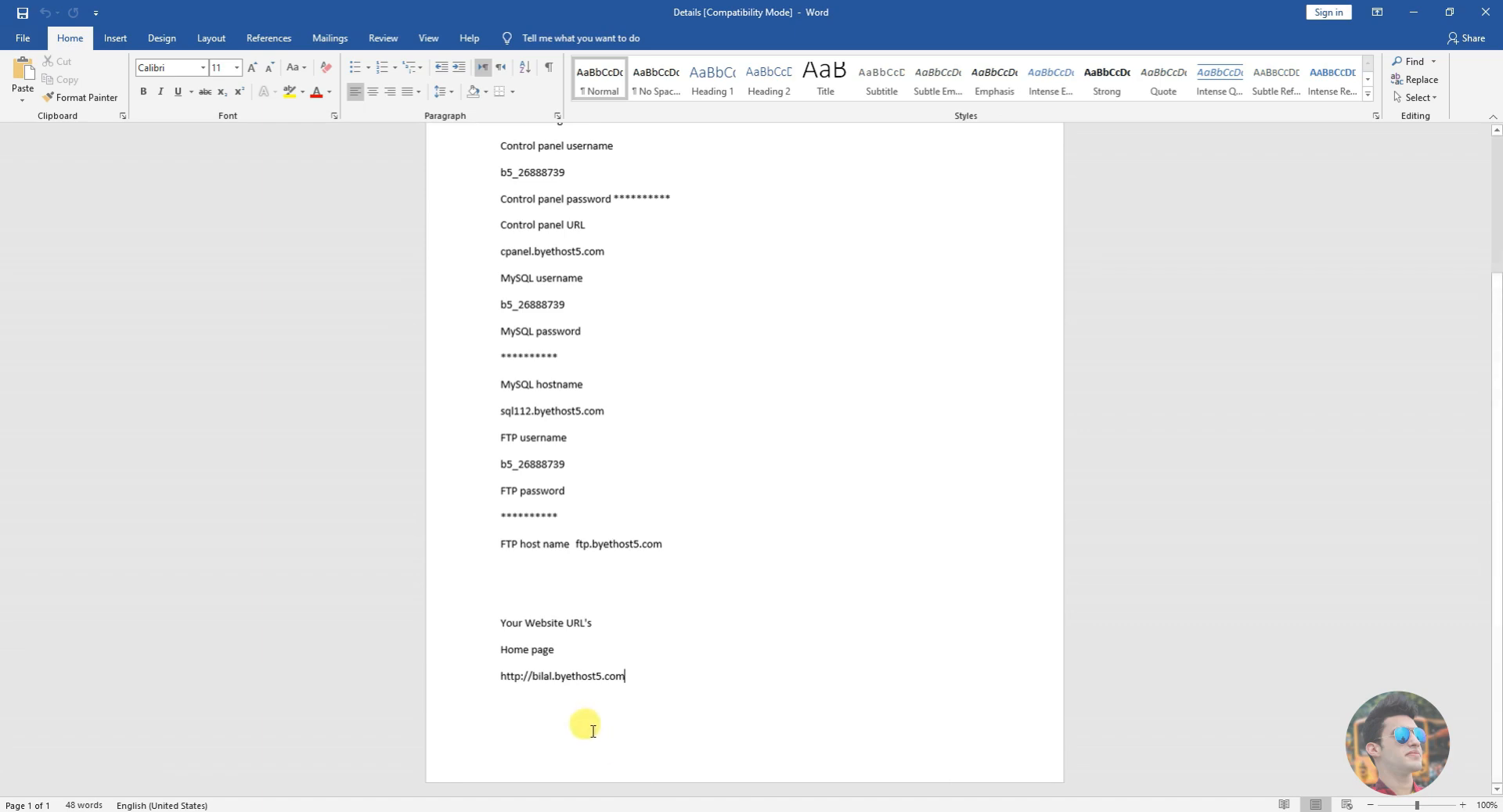
# - Scroll through the Details document, then bring up the other Details window from the taskbar
pyautogui.scroll(3, 628, 642)
pyautogui.scroll(-2, 623, 636)
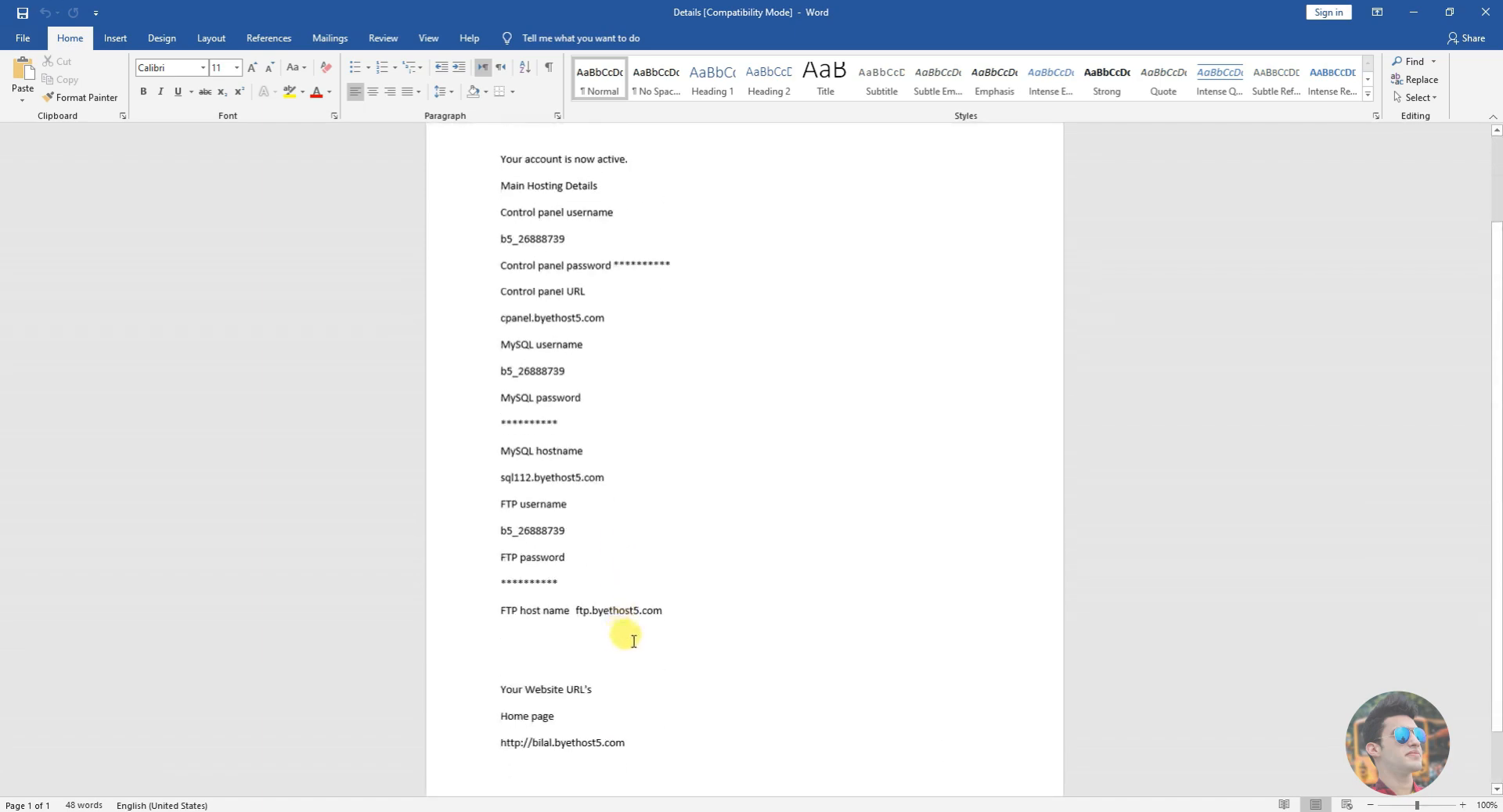
pyautogui.scroll(-1, 706, 625)
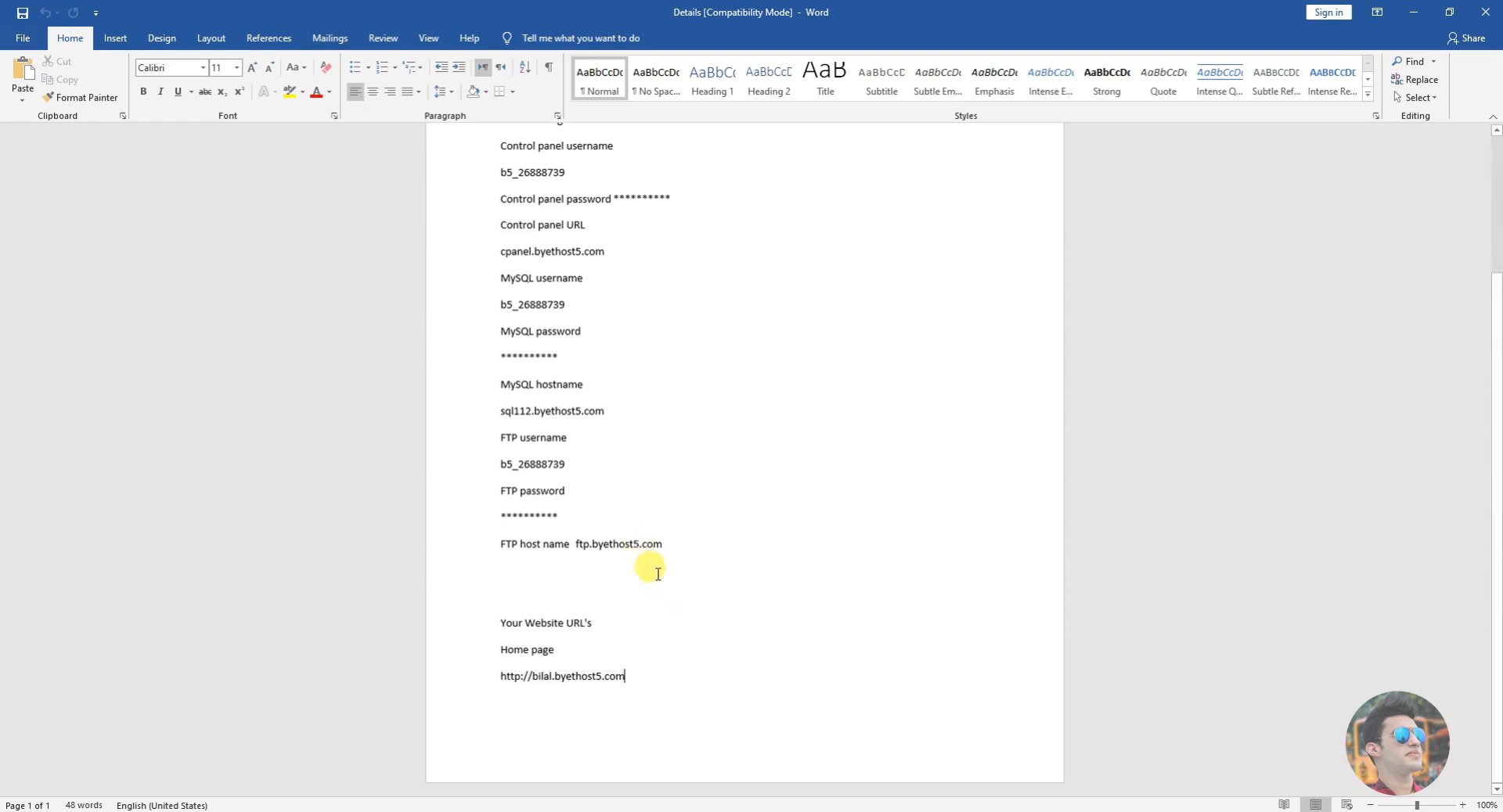
pyautogui.scroll(2, 666, 584)
pyautogui.scroll(-2, 677, 594)
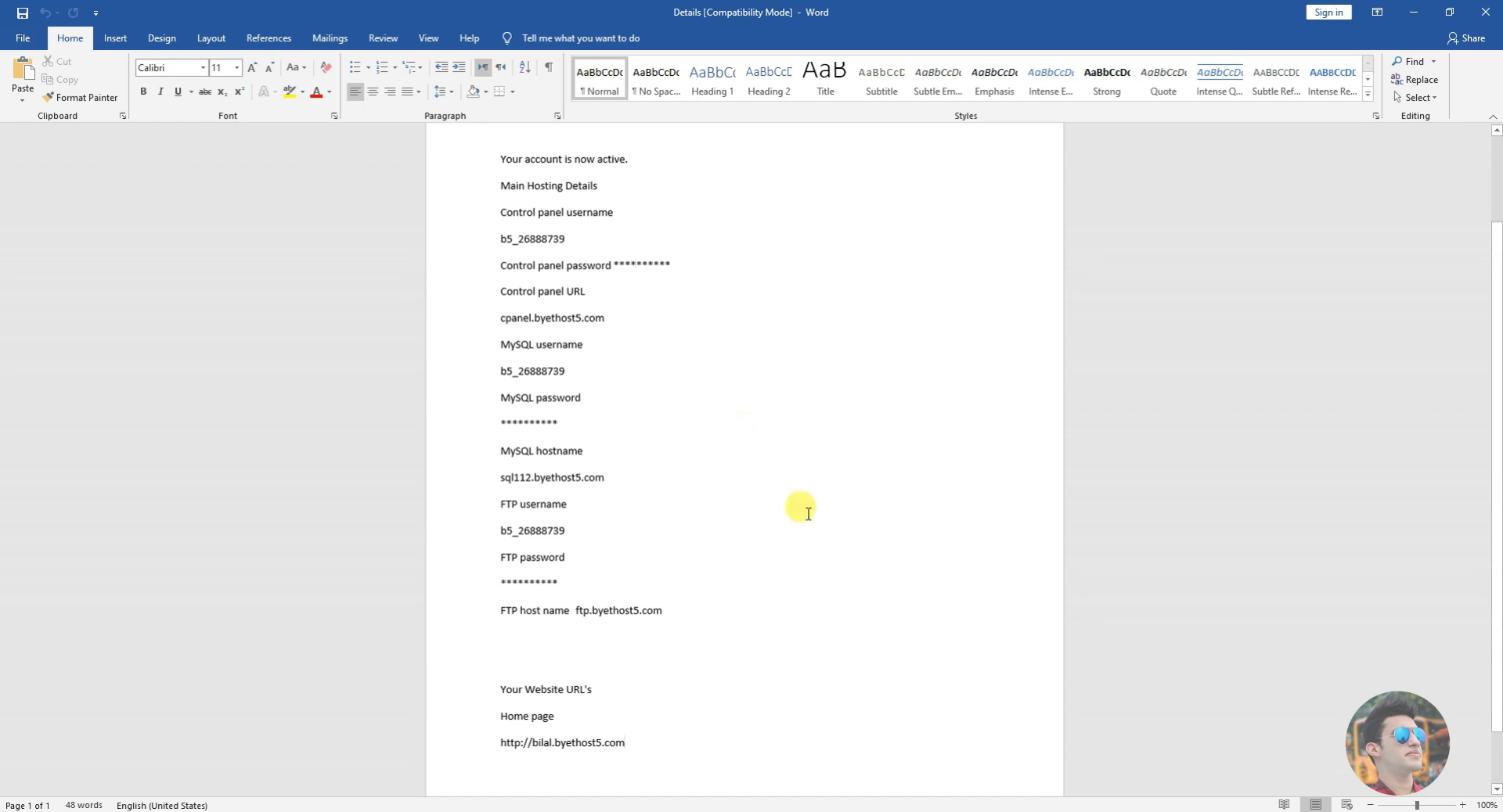
pyautogui.scroll(-1, 806, 630)
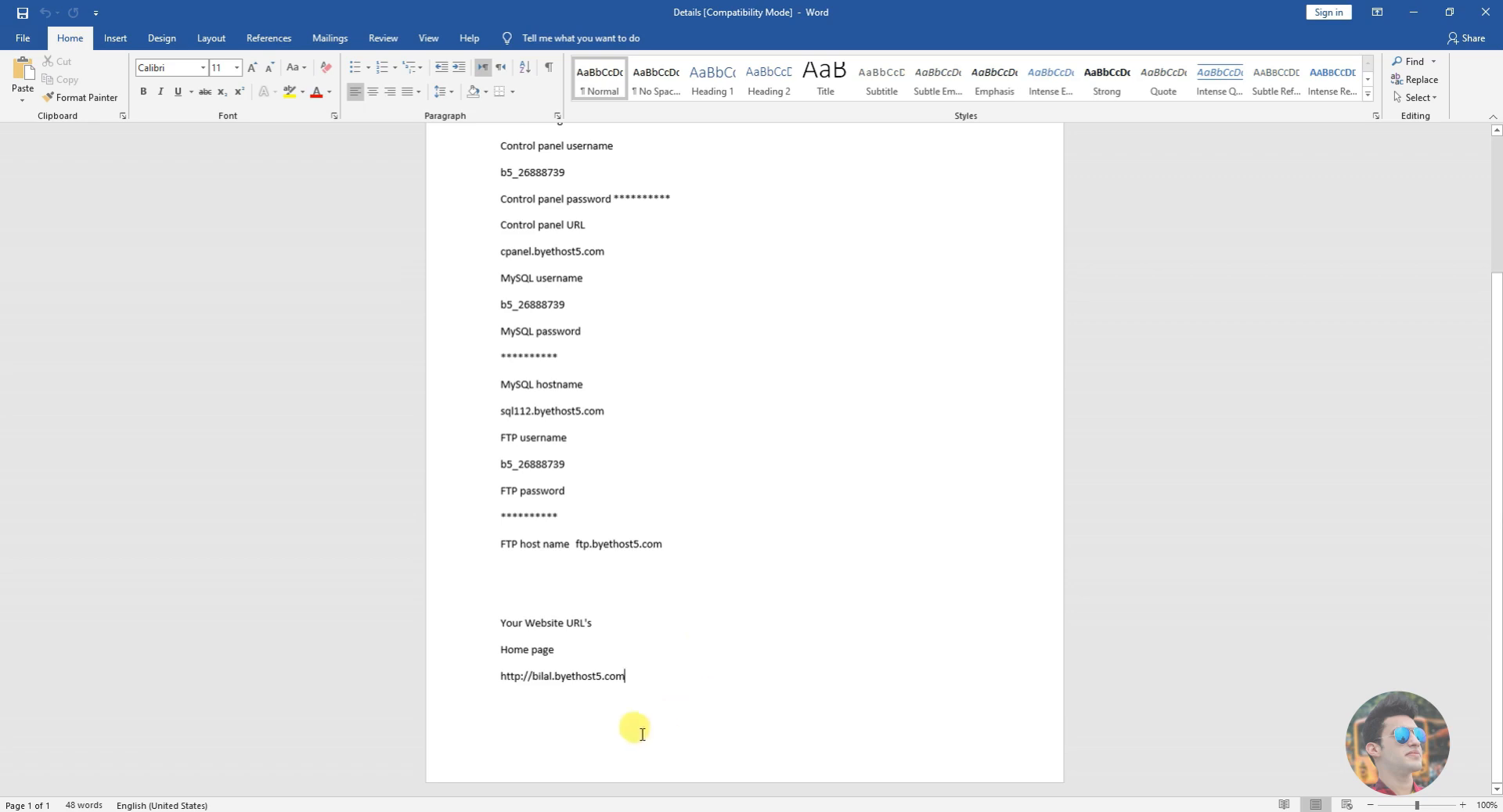
pyautogui.moveTo(556, 811)
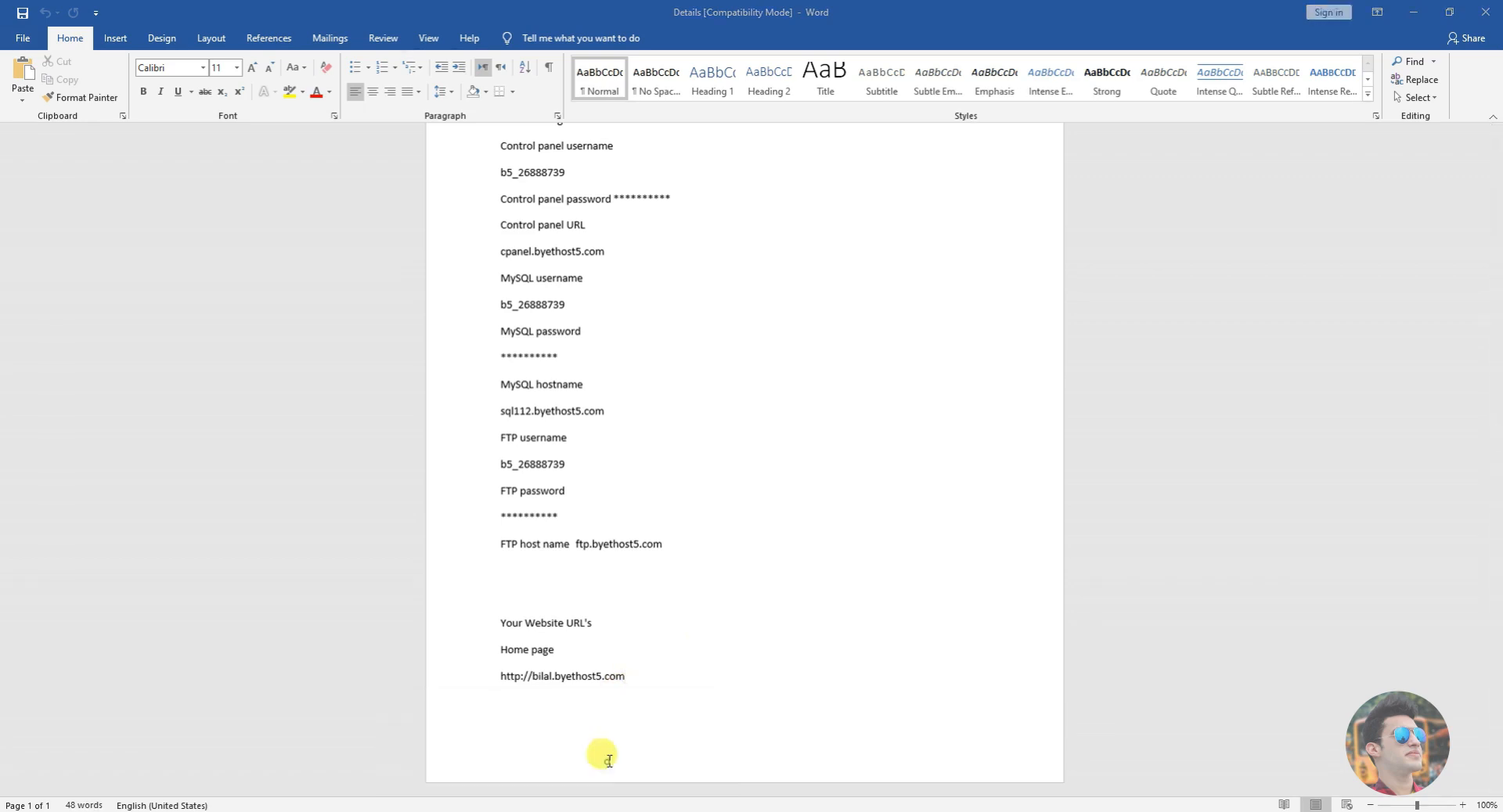
pyautogui.click(507, 800)
pyautogui.scroll(-1, 591, 672)
pyautogui.scroll(1, 595, 673)
pyautogui.scroll(-1, 604, 677)
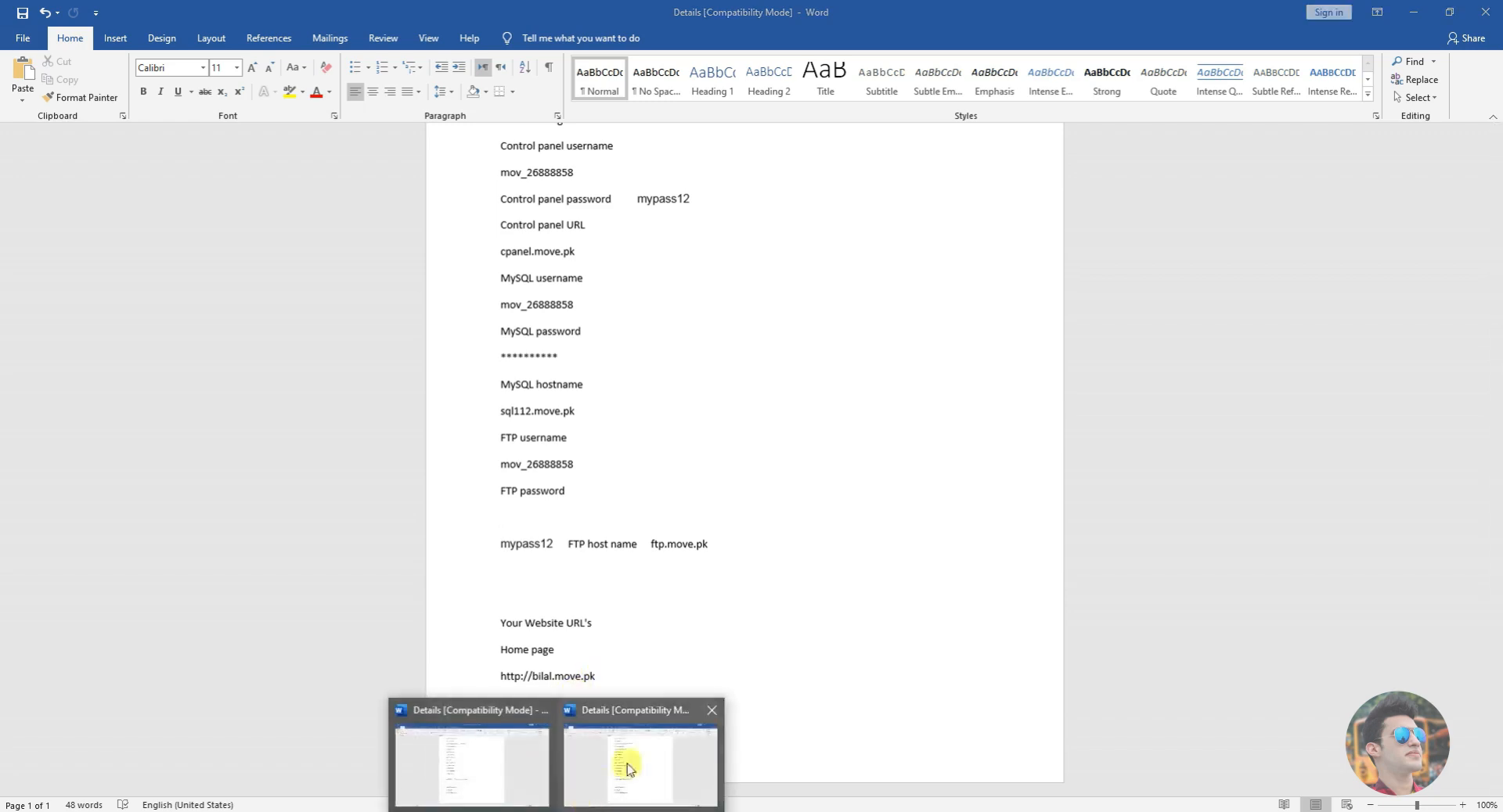
# - Copy the byethost5 home page URL listed under Website URL's
pyautogui.click(622, 760)
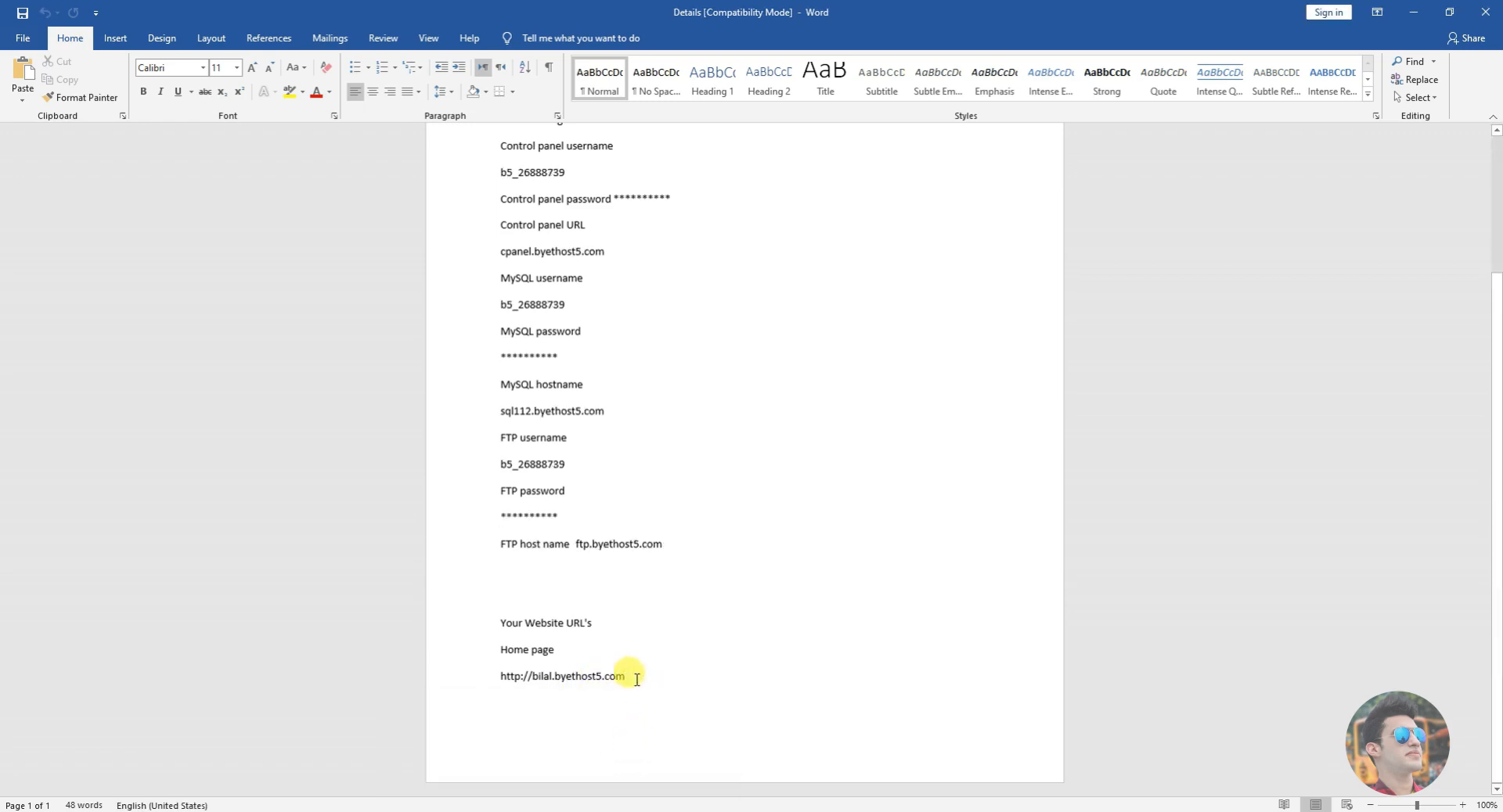
pyautogui.moveTo(627, 676); pyautogui.dragTo(480, 678)
pyautogui.rightClick(529, 685)
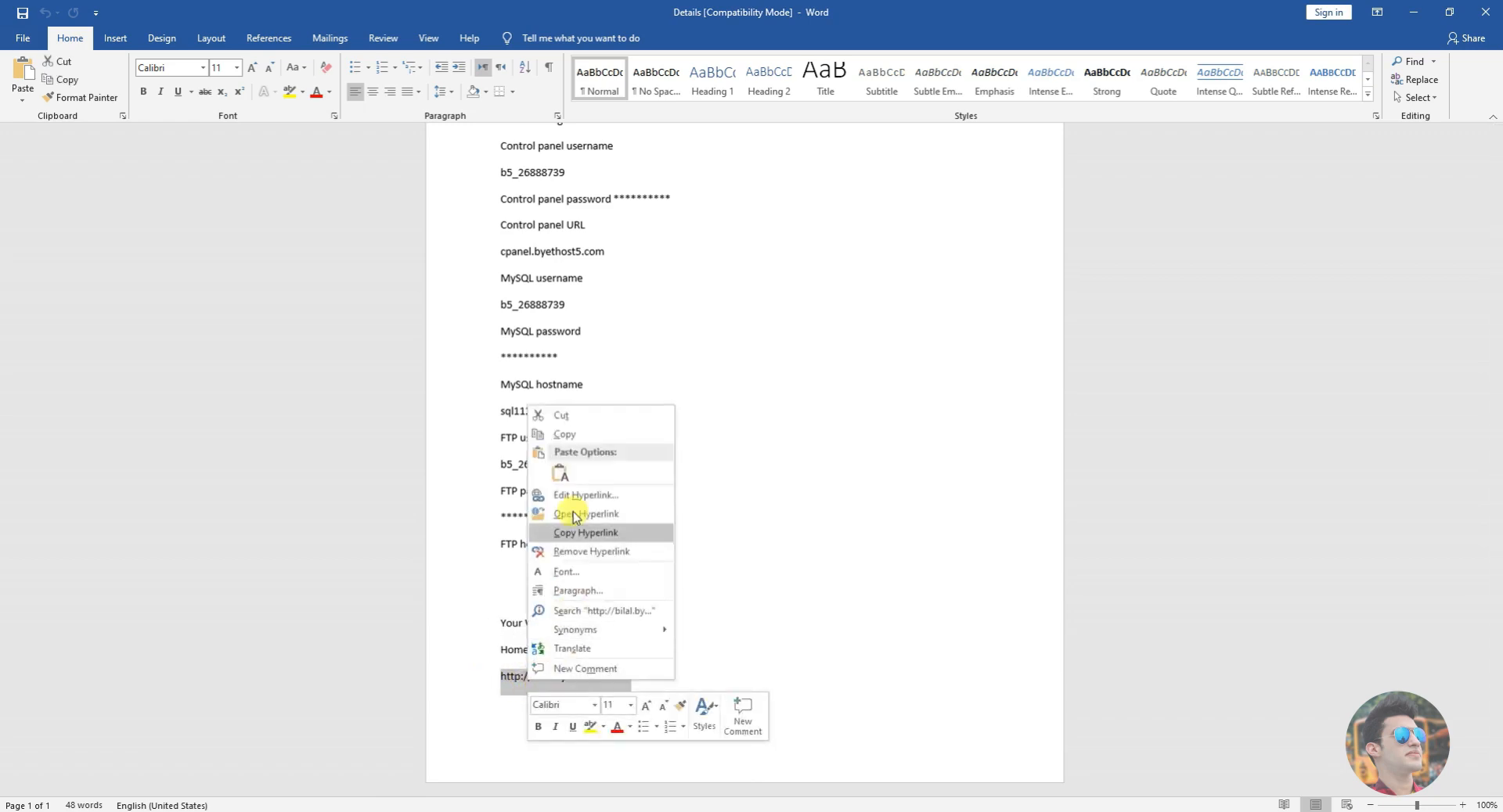
pyautogui.click(577, 432)
# - Paste the byethost5 home page URL into Opera's address bar and load the Testing Site blog
pyautogui.click(540, 805)
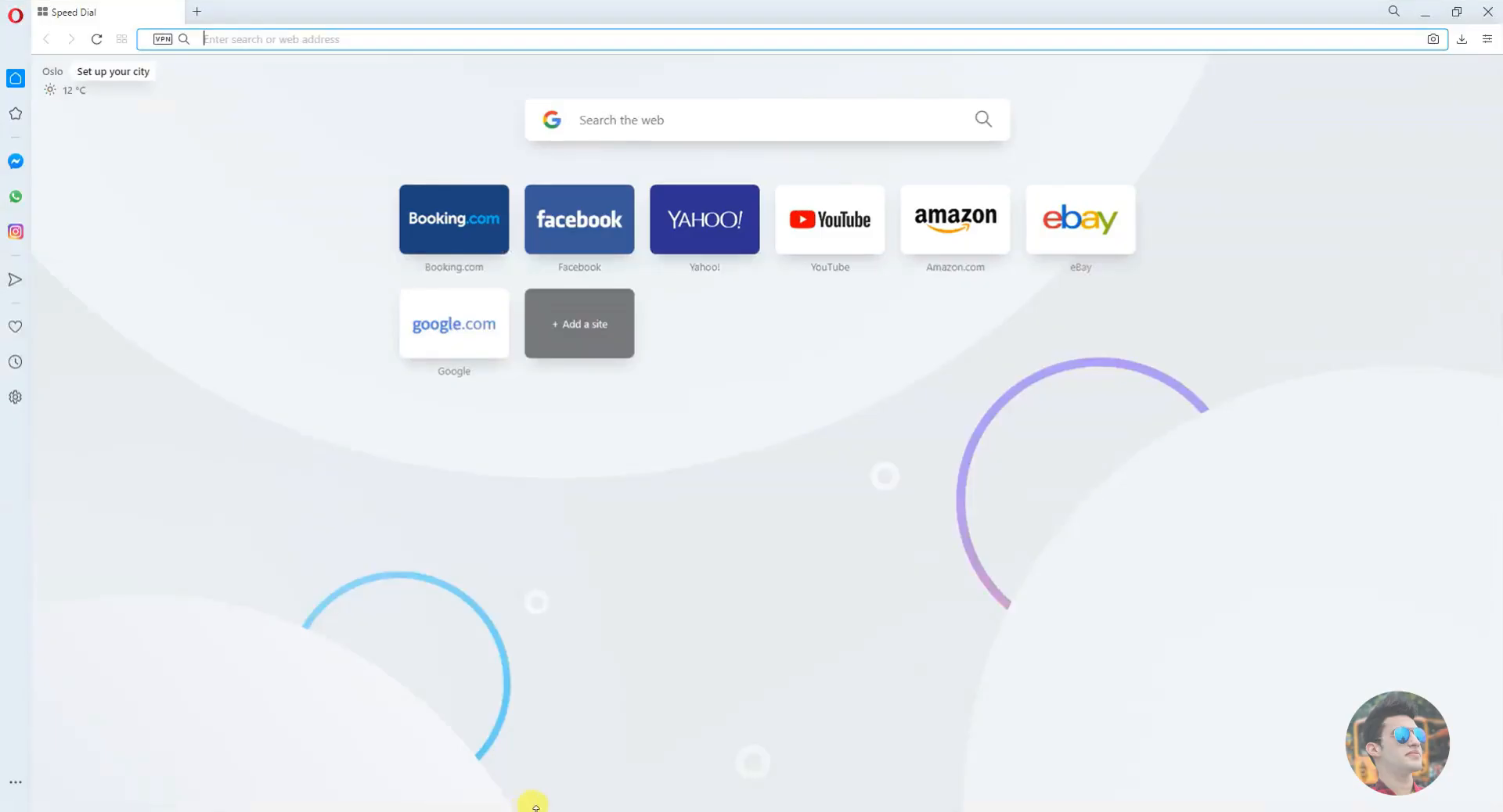
pyautogui.rightClick(339, 38)
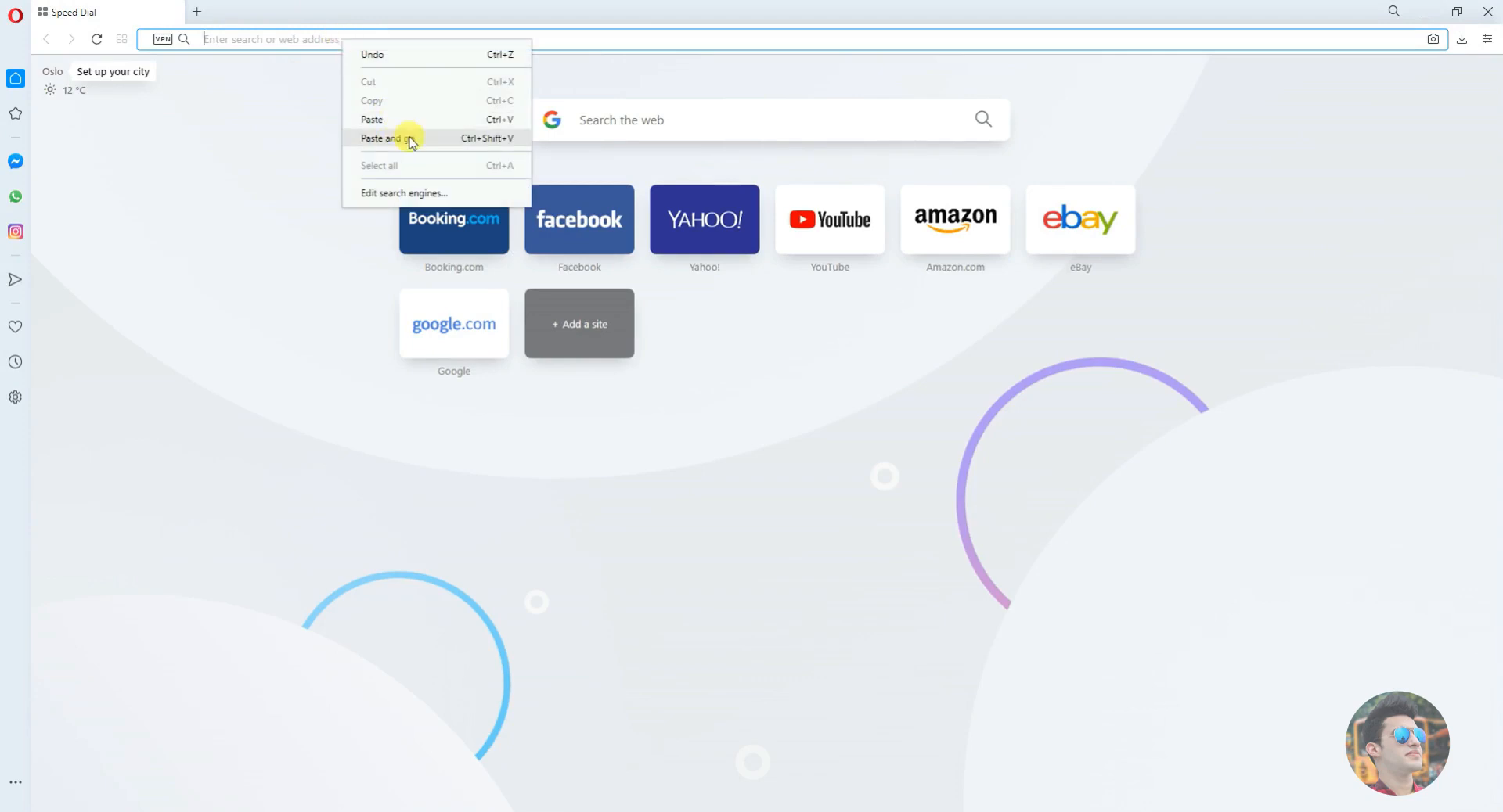
pyautogui.click(409, 139)
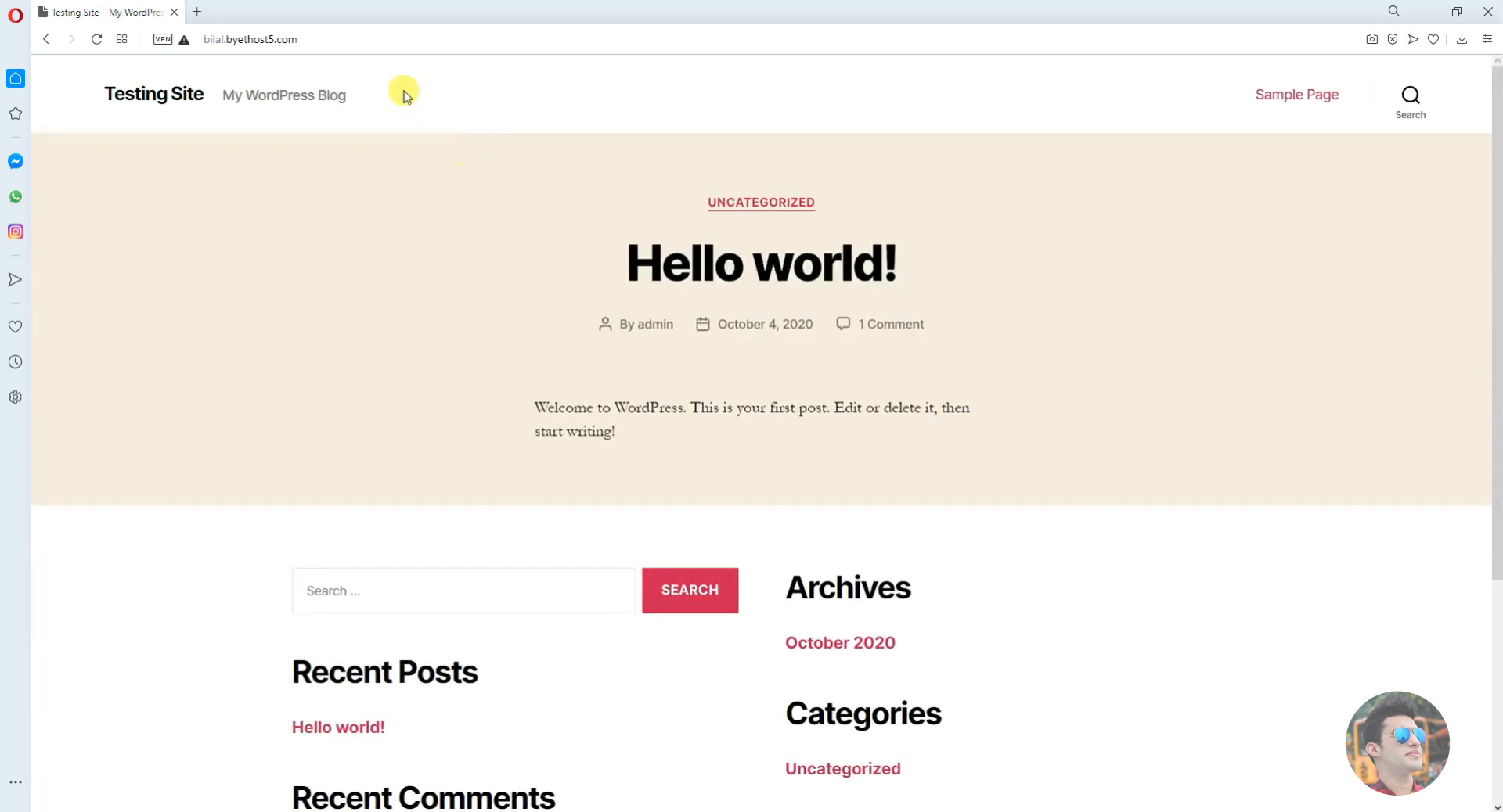
# - Scroll through the Testing Site's Hello world! post down to the footer and back
pyautogui.scroll(-5, 469, 308)
pyautogui.scroll(5, 470, 311)
pyautogui.scroll(-4, 637, 302)
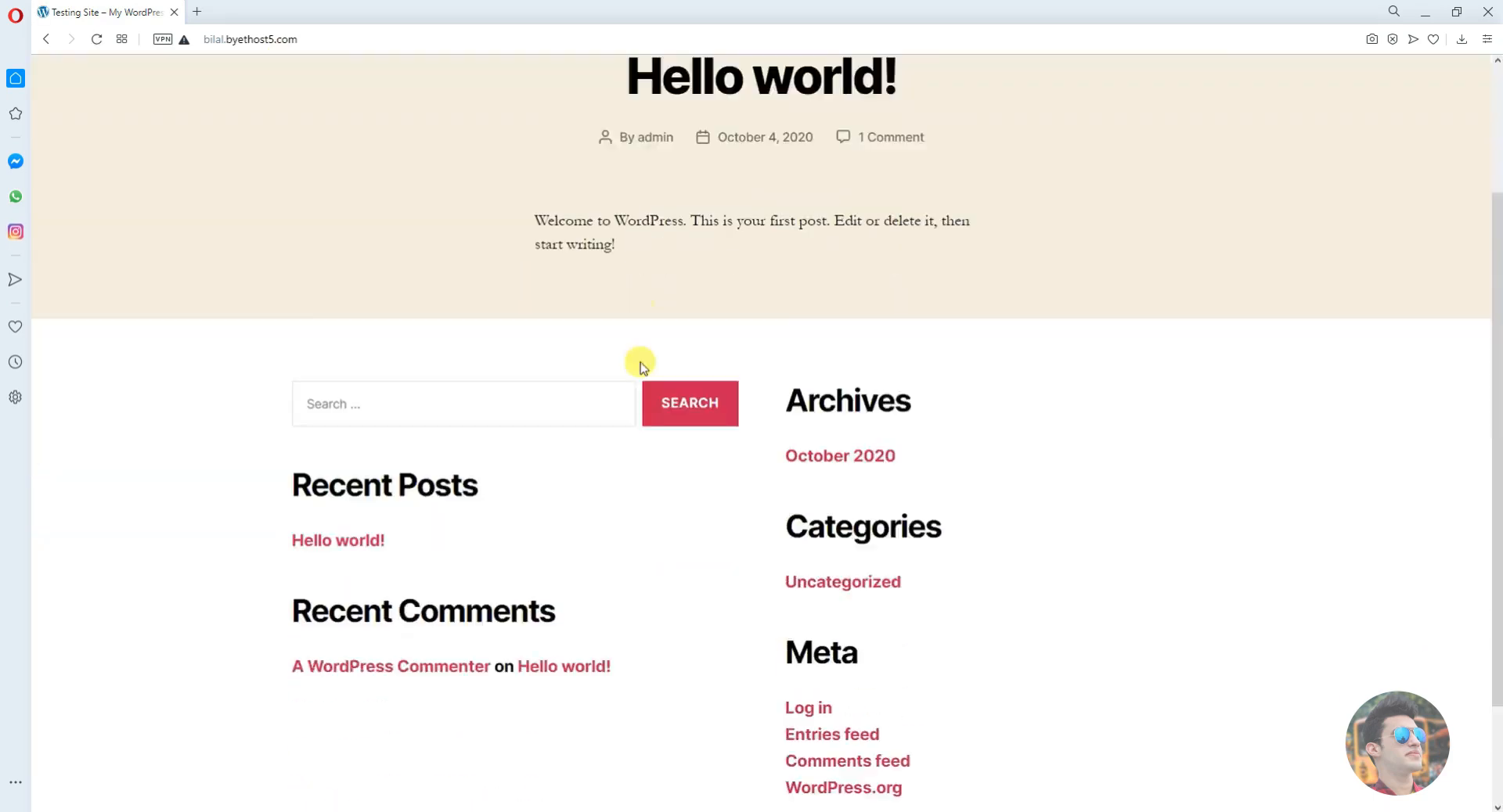
pyautogui.scroll(4, 646, 418)
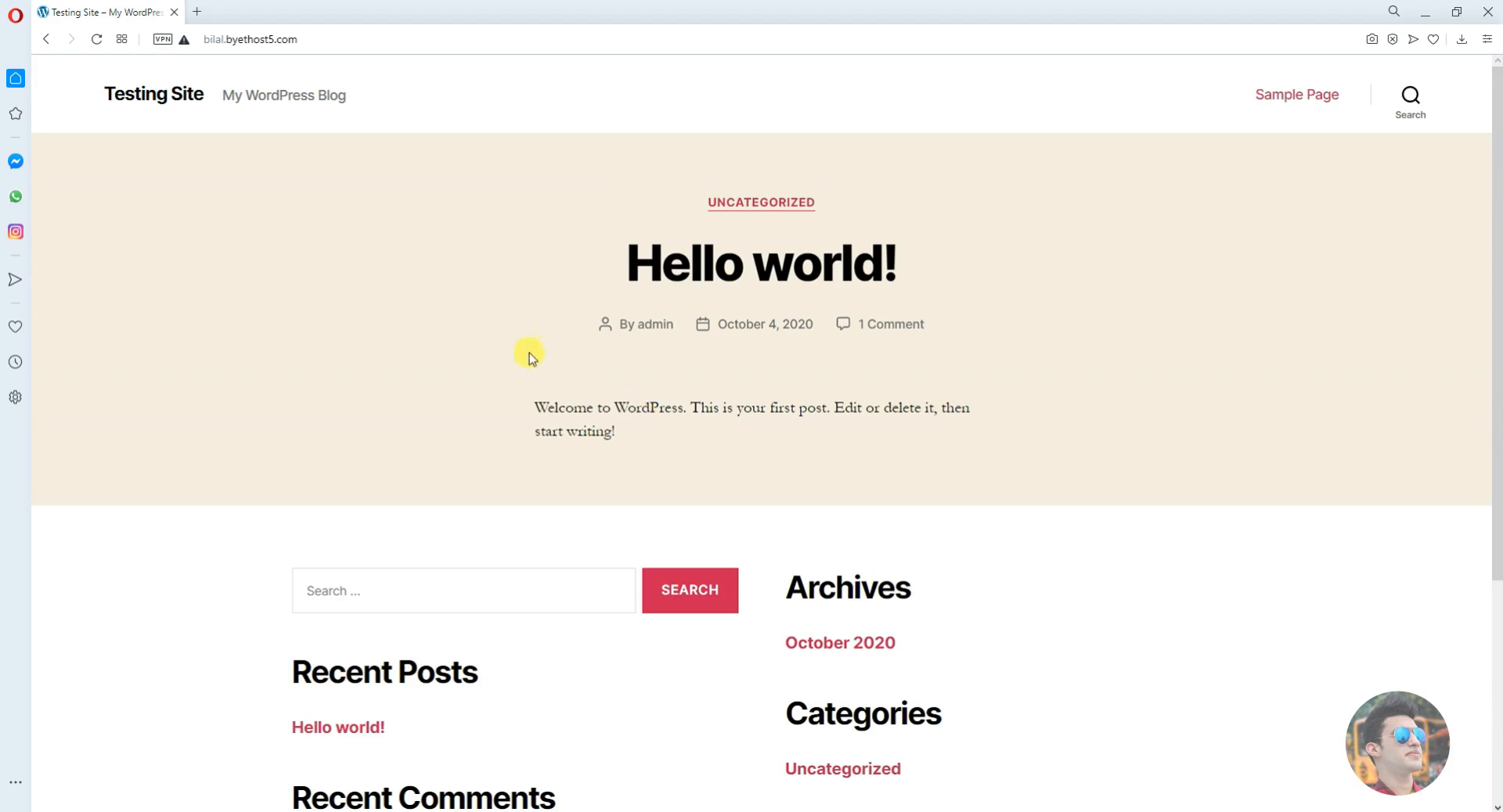
pyautogui.scroll(-5, 671, 509)
pyautogui.scroll(5, 678, 517)
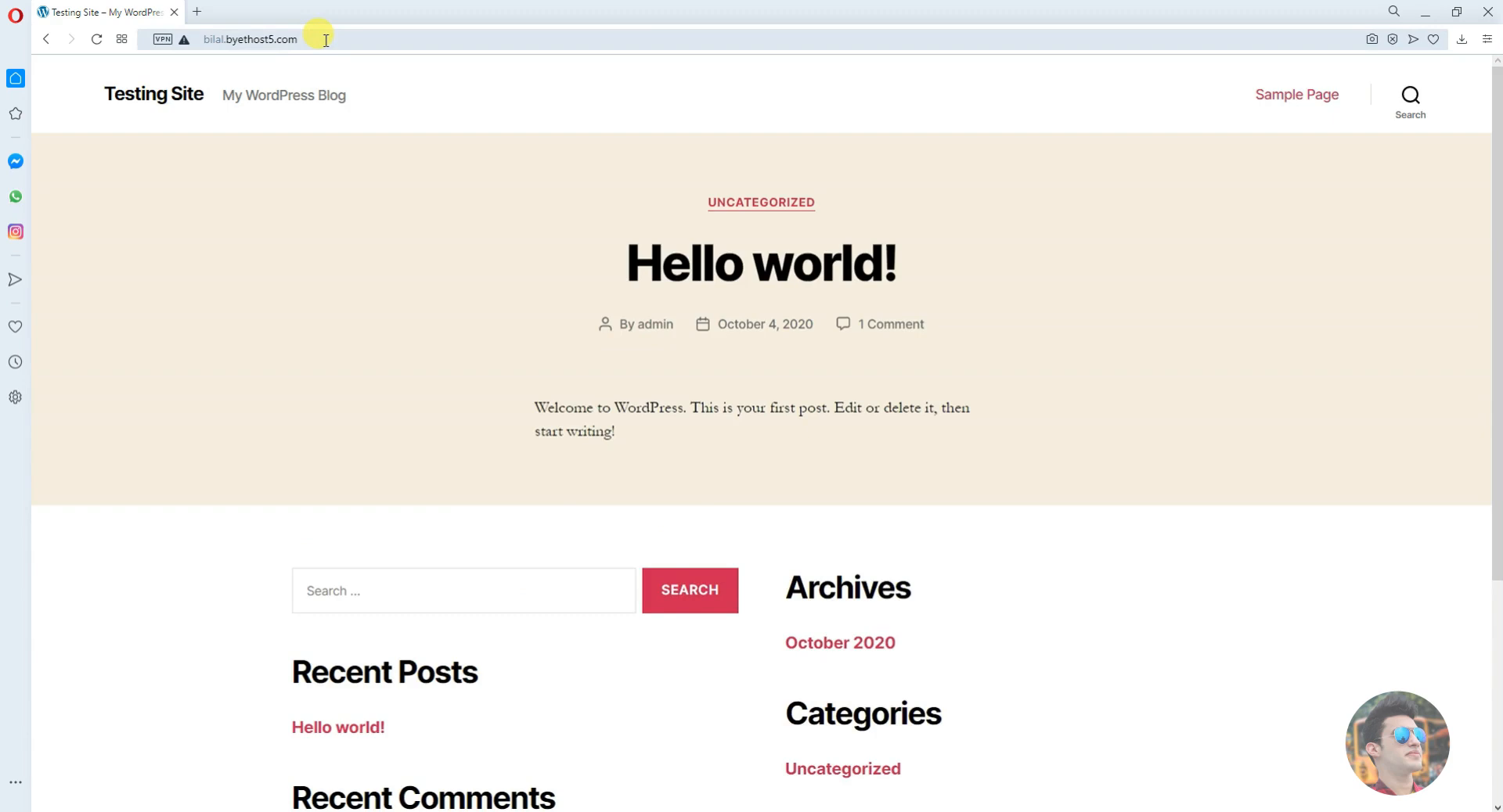
pyautogui.scroll(-4, 758, 624)
pyautogui.scroll(4, 760, 630)
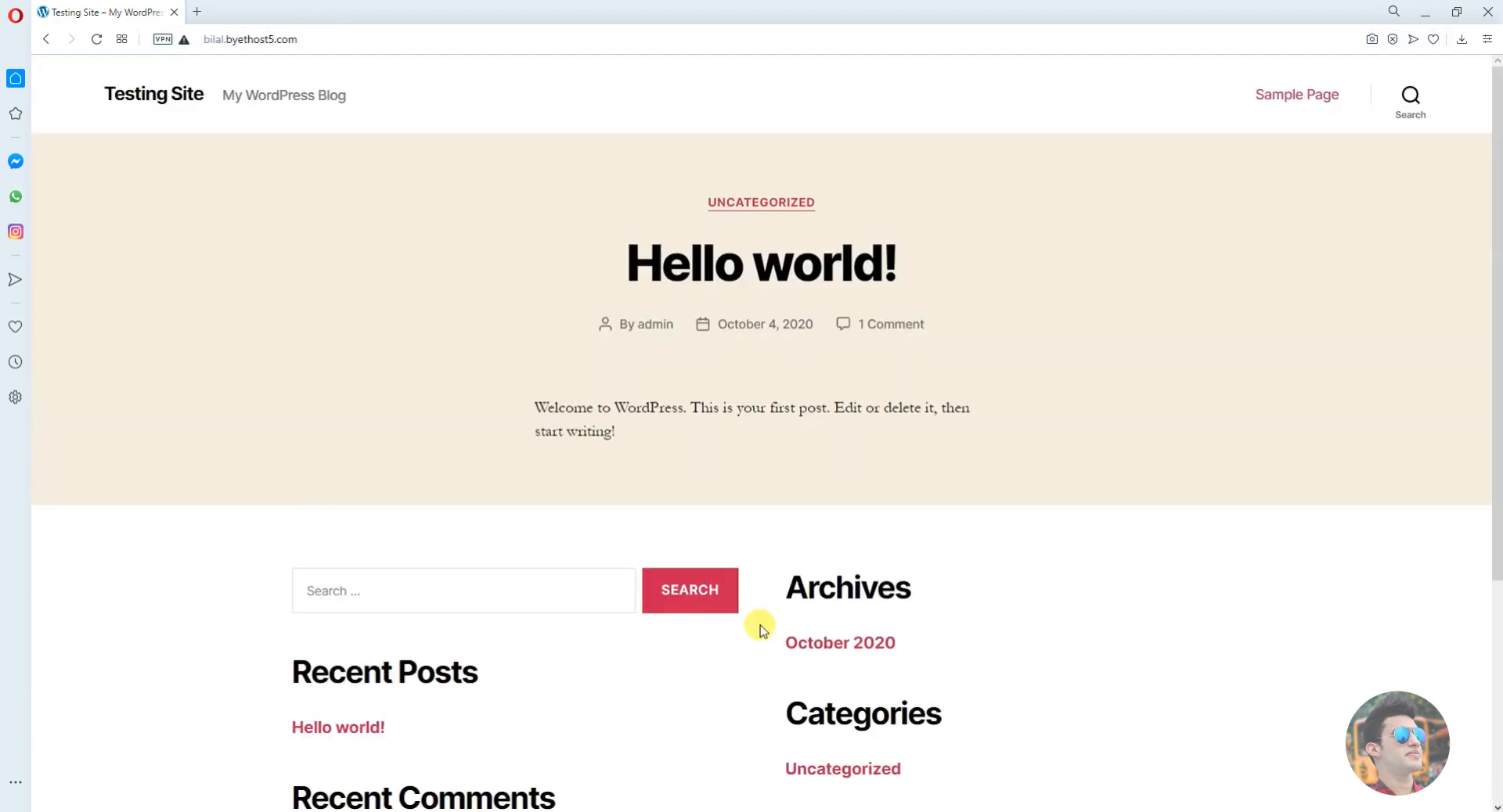
pyautogui.scroll(-4, 759, 628)
pyautogui.scroll(4, 763, 630)
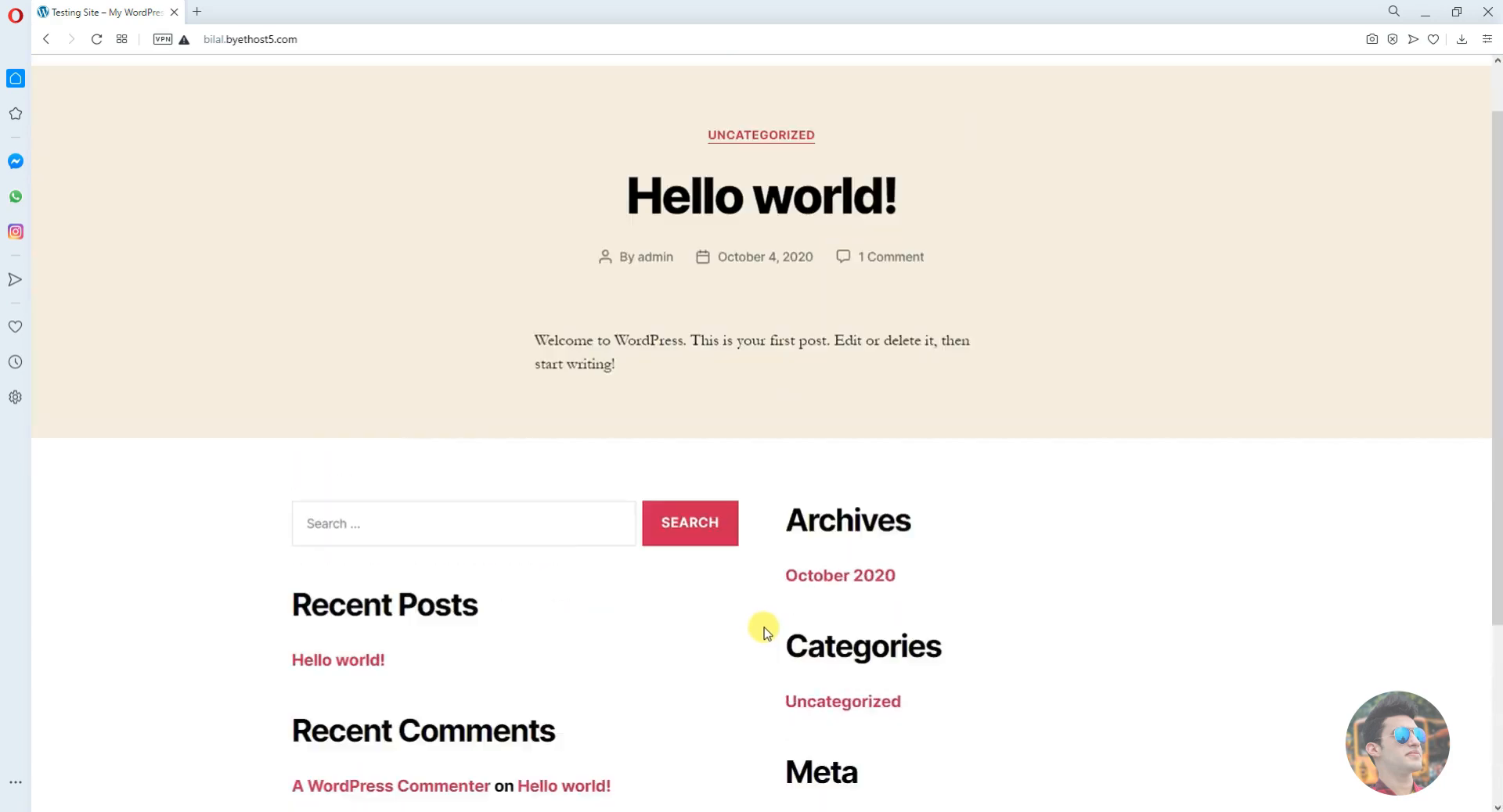
pyautogui.scroll(-4, 767, 633)
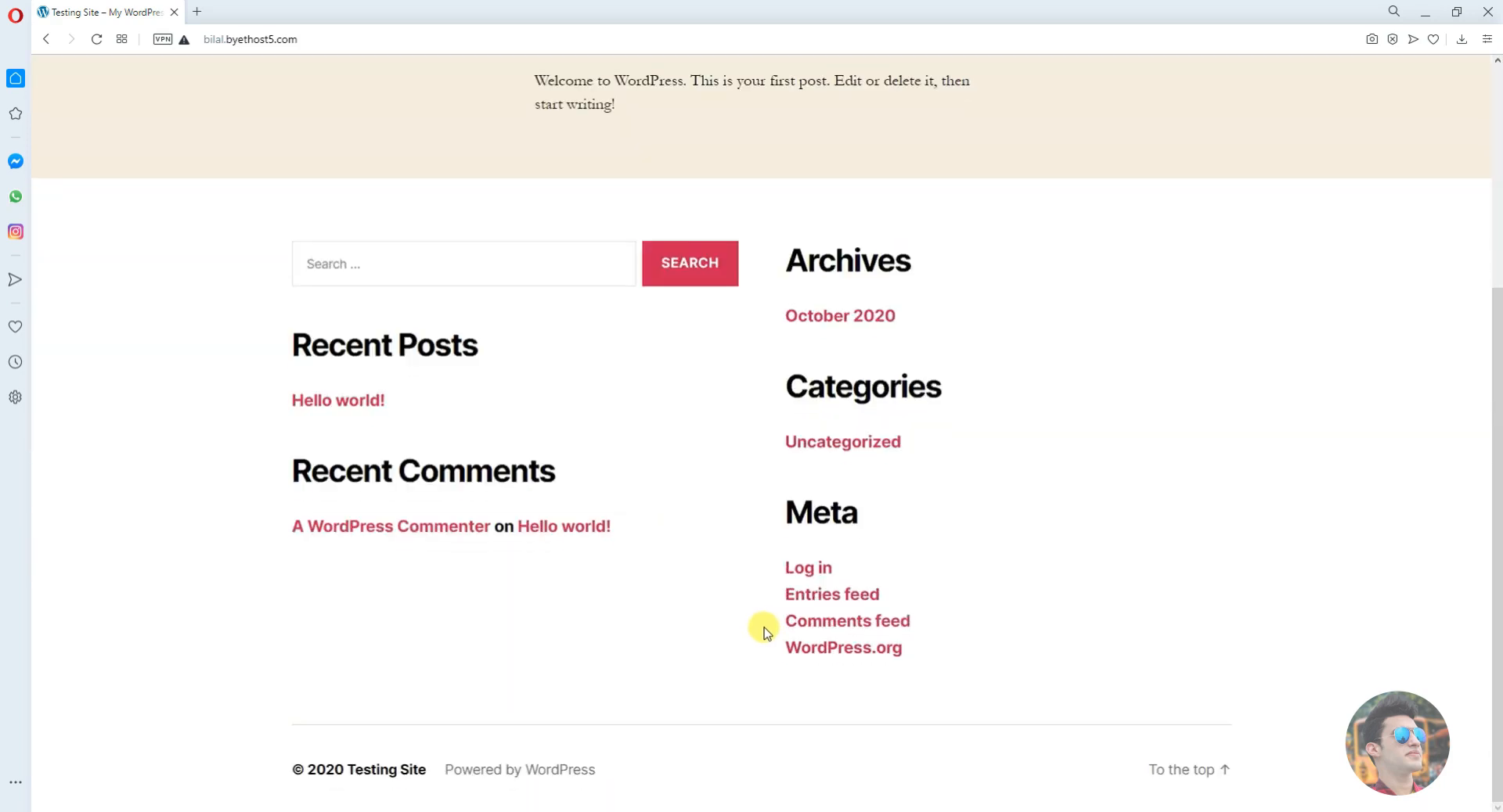
pyautogui.scroll(4, 766, 633)
pyautogui.scroll(-4, 766, 632)
pyautogui.scroll(4, 765, 628)
pyautogui.scroll(-4, 775, 679)
pyautogui.scroll(4, 777, 682)
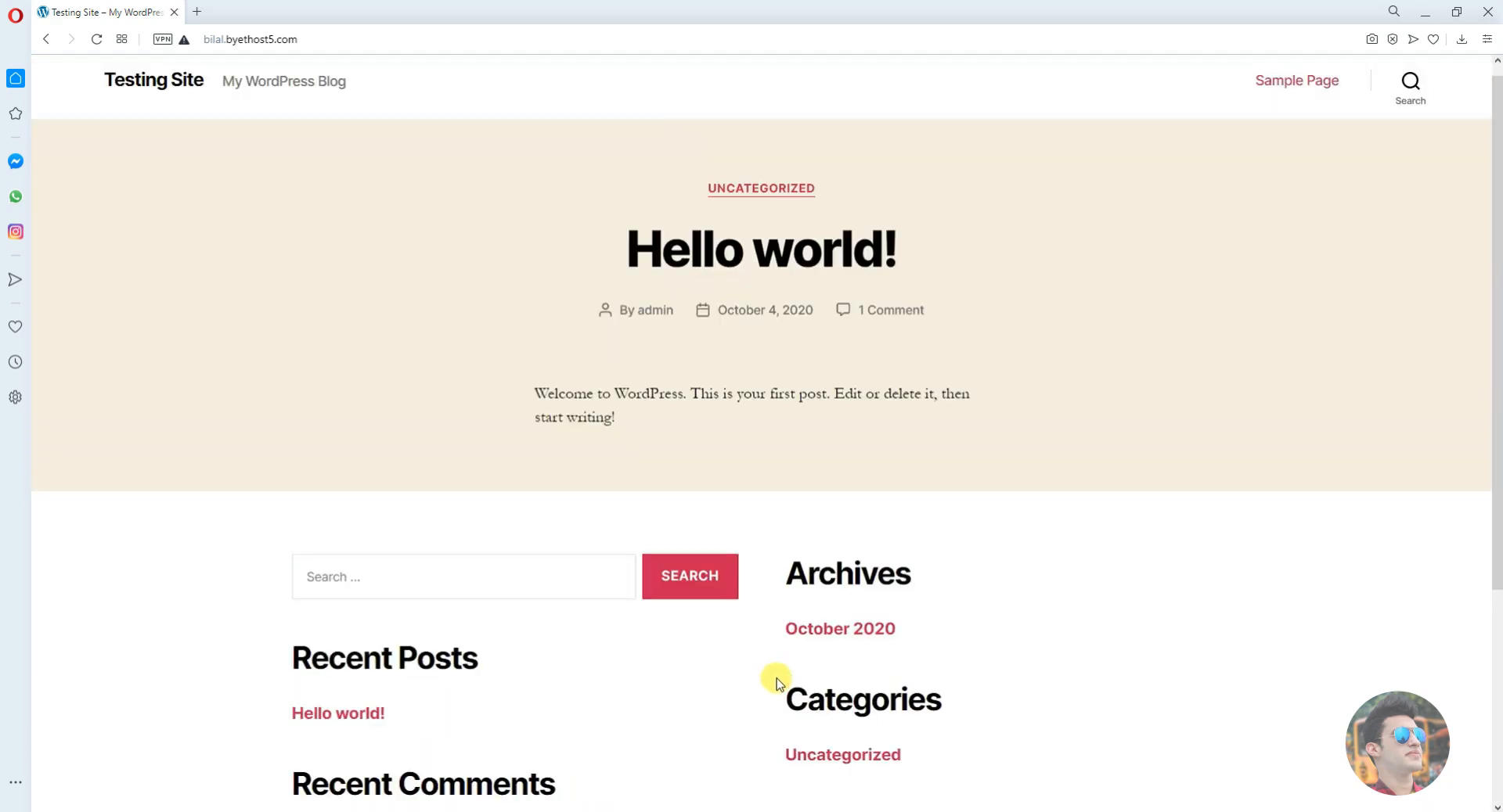
pyautogui.scroll(-4, 763, 674)
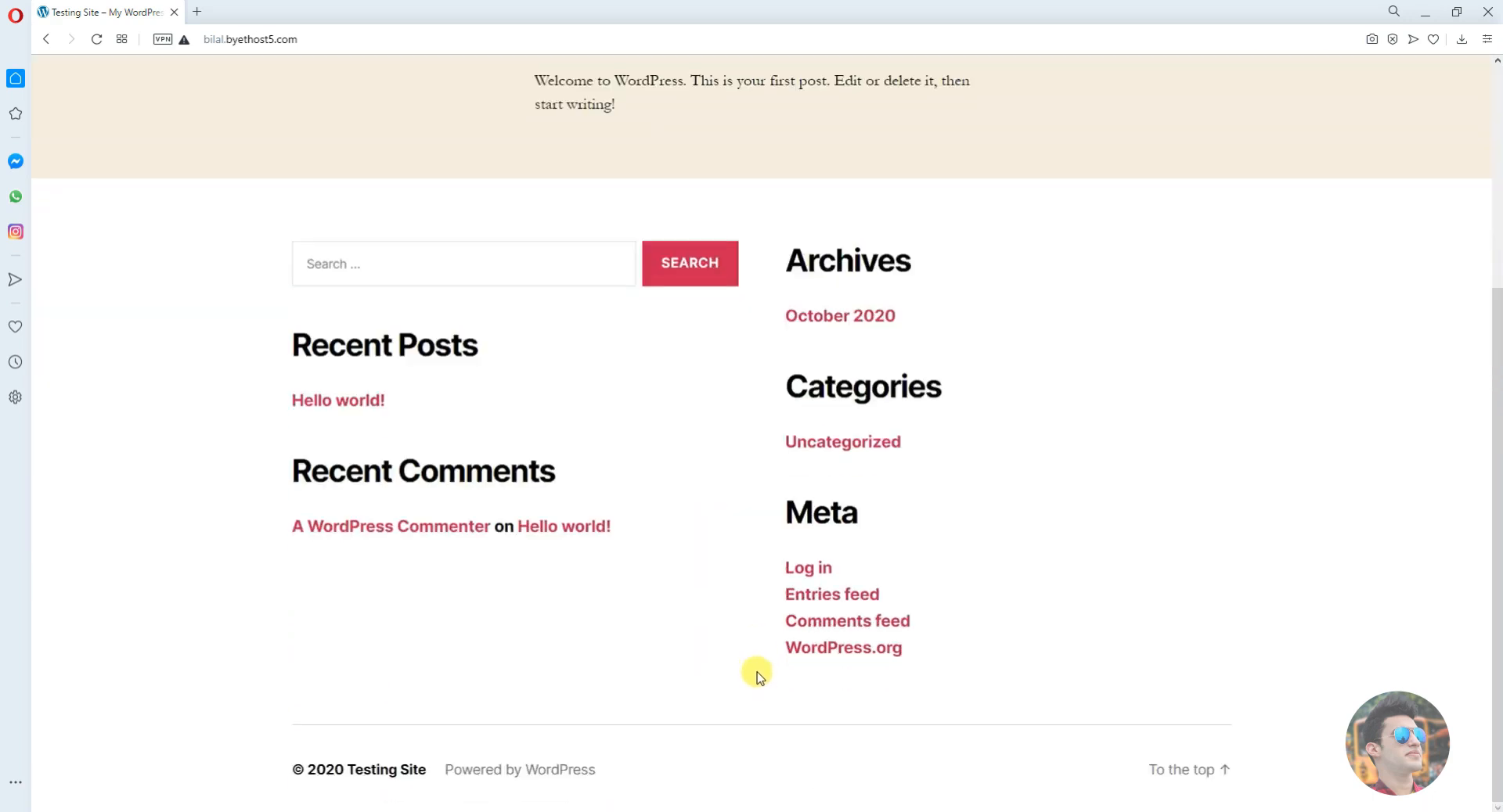
pyautogui.scroll(4, 763, 679)
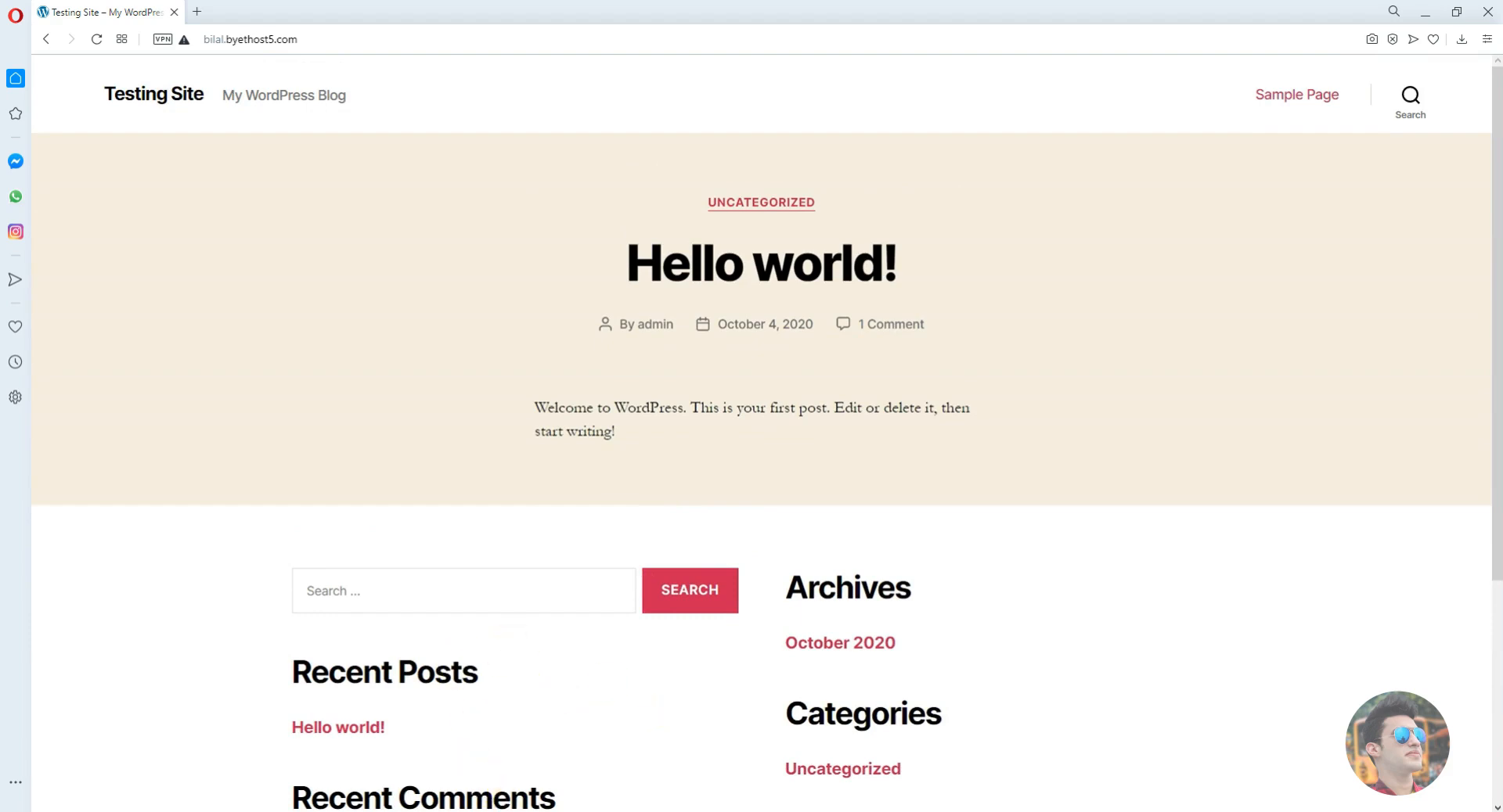
# - Return to the Word hosting details document
pyautogui.click(608, 708)
pyautogui.scroll(3, 620, 672)
pyautogui.scroll(-3, 626, 537)
pyautogui.scroll(3, 627, 463)
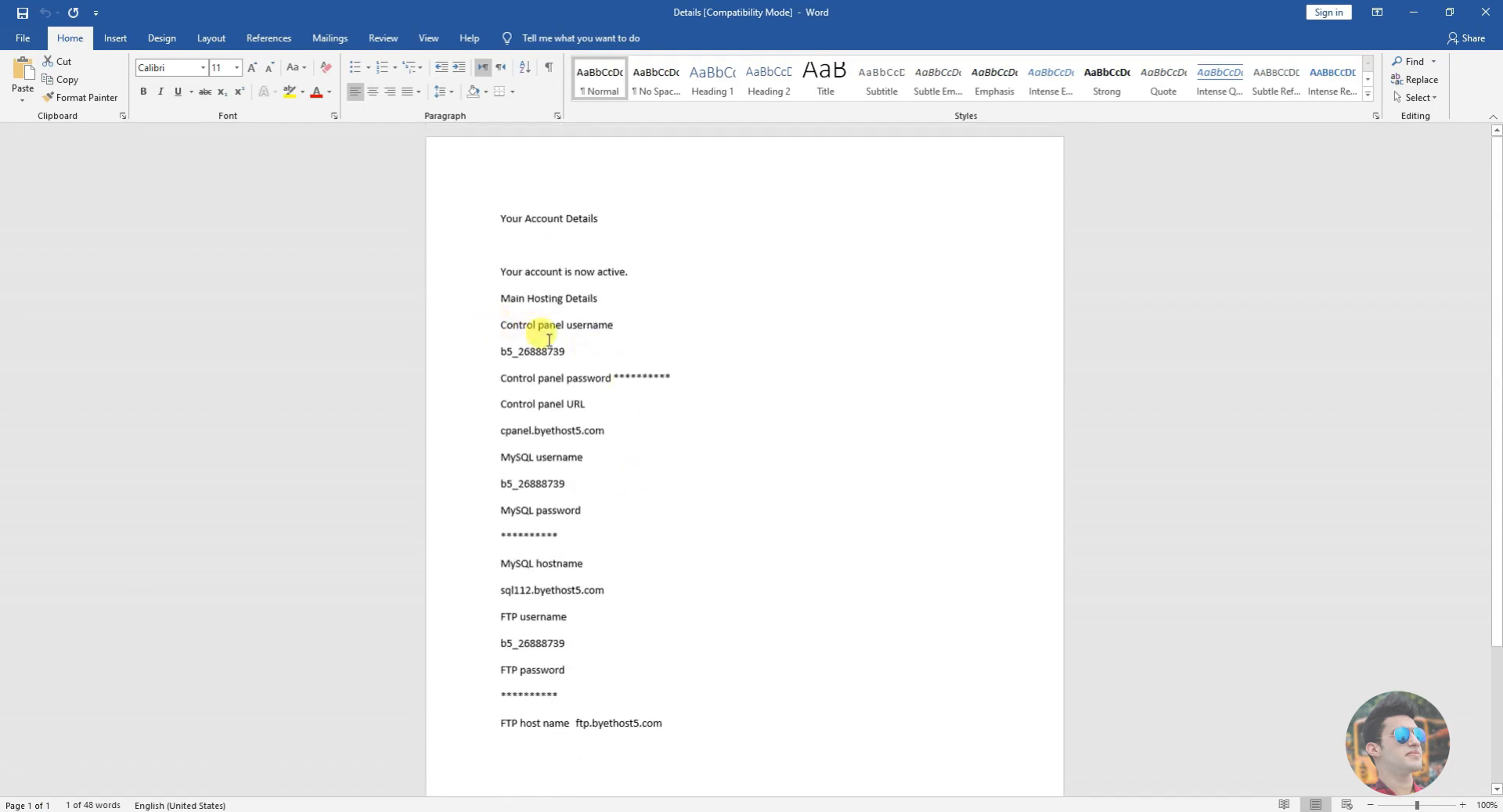
# - Copy the control panel username from the Word document
pyautogui.click(448, 350)
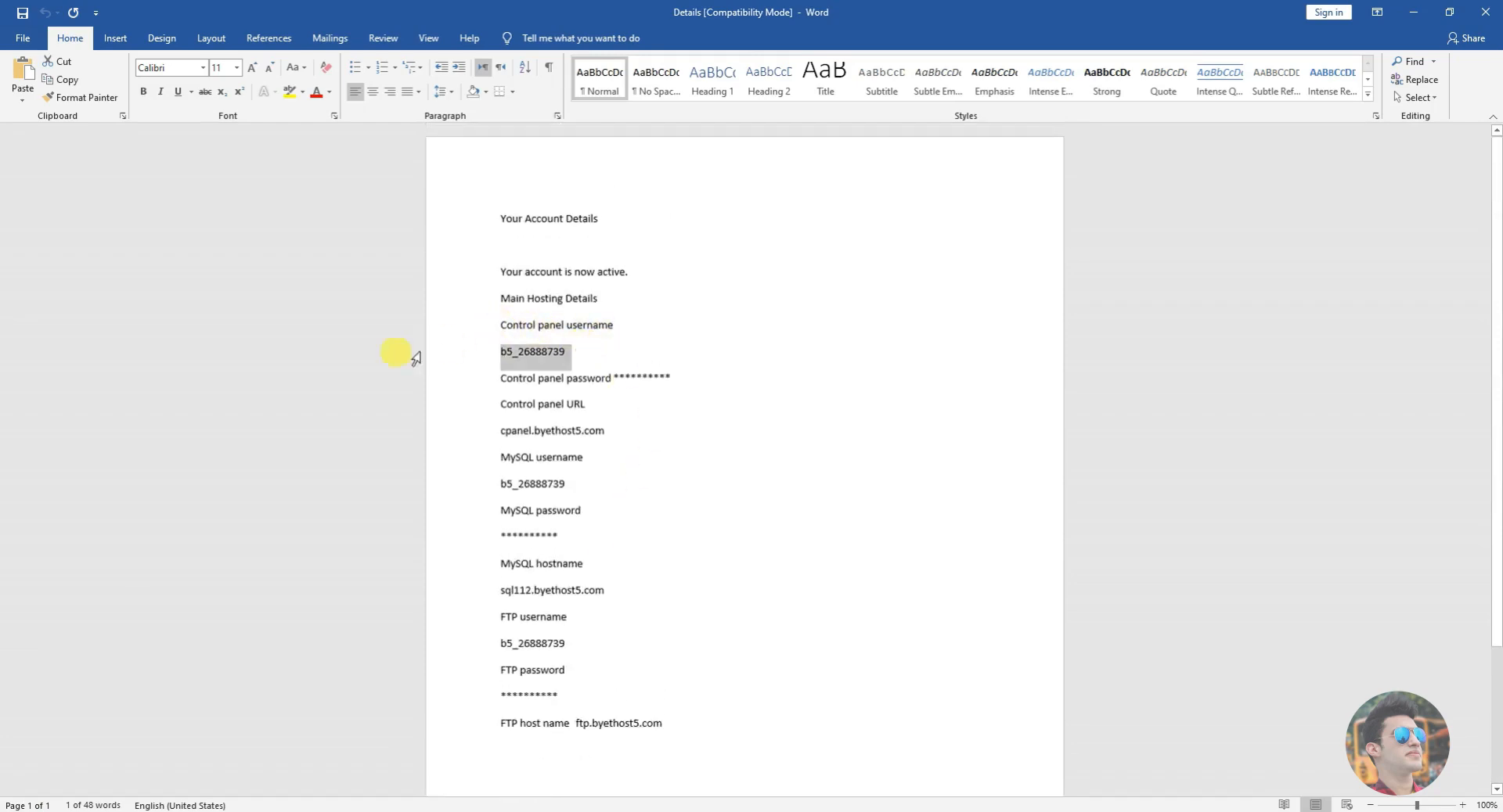
pyautogui.rightClick(535, 366)
pyautogui.click(577, 389)
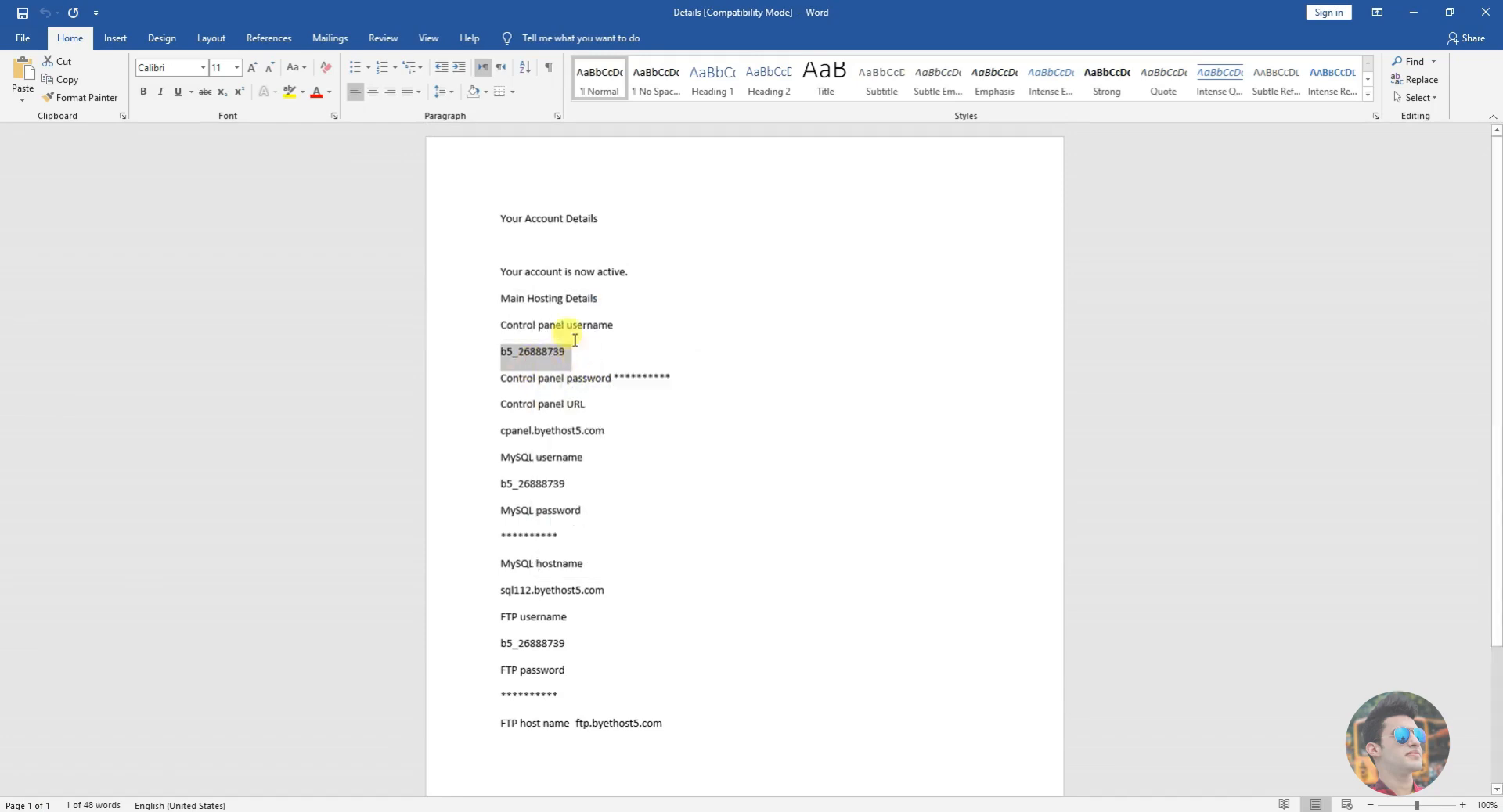
pyautogui.click(664, 360)
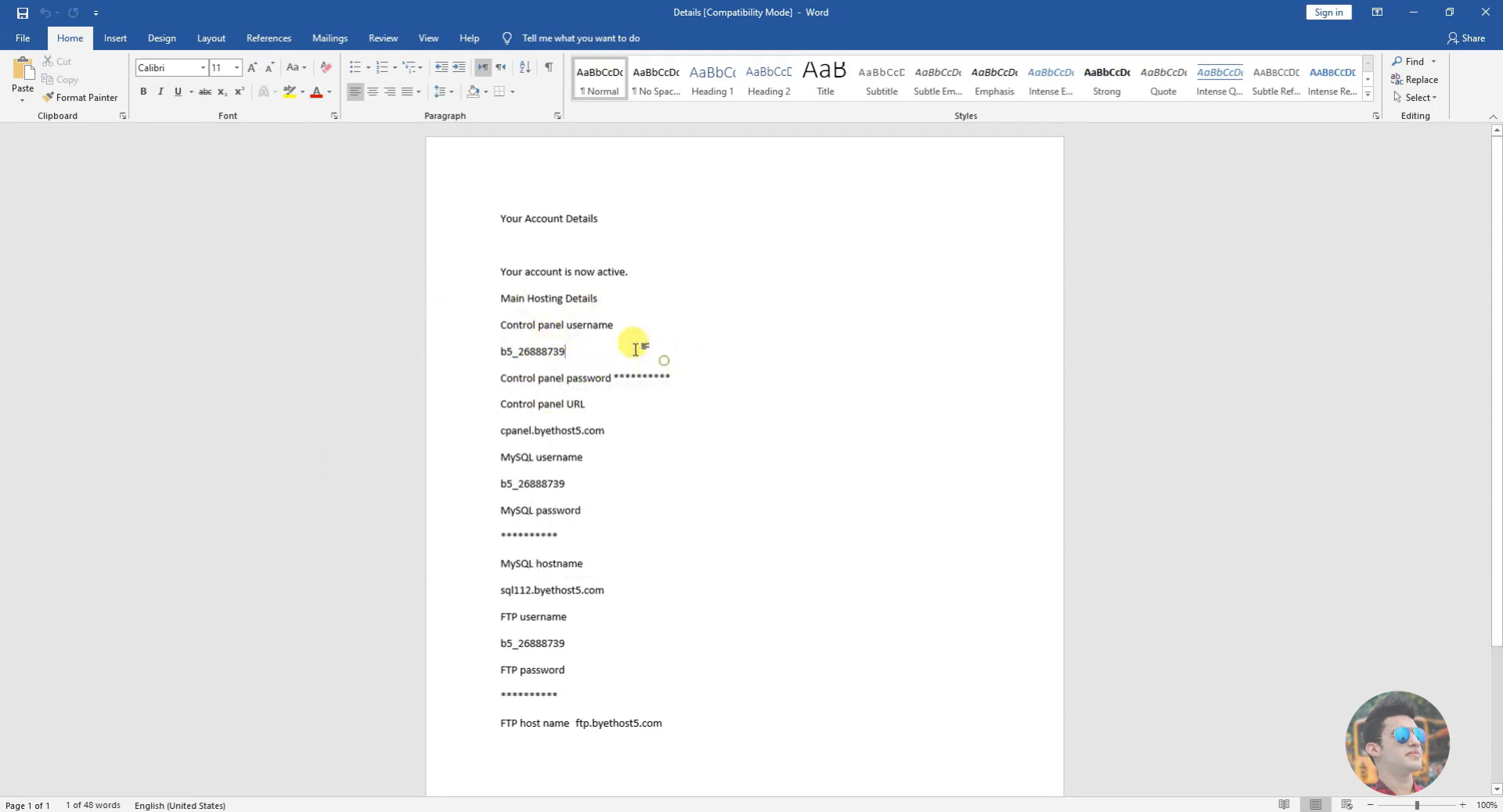
# - Copy the control panel URL cpanel.byethost5.com and switch back to Opera
pyautogui.moveTo(613, 433); pyautogui.dragTo(507, 431)
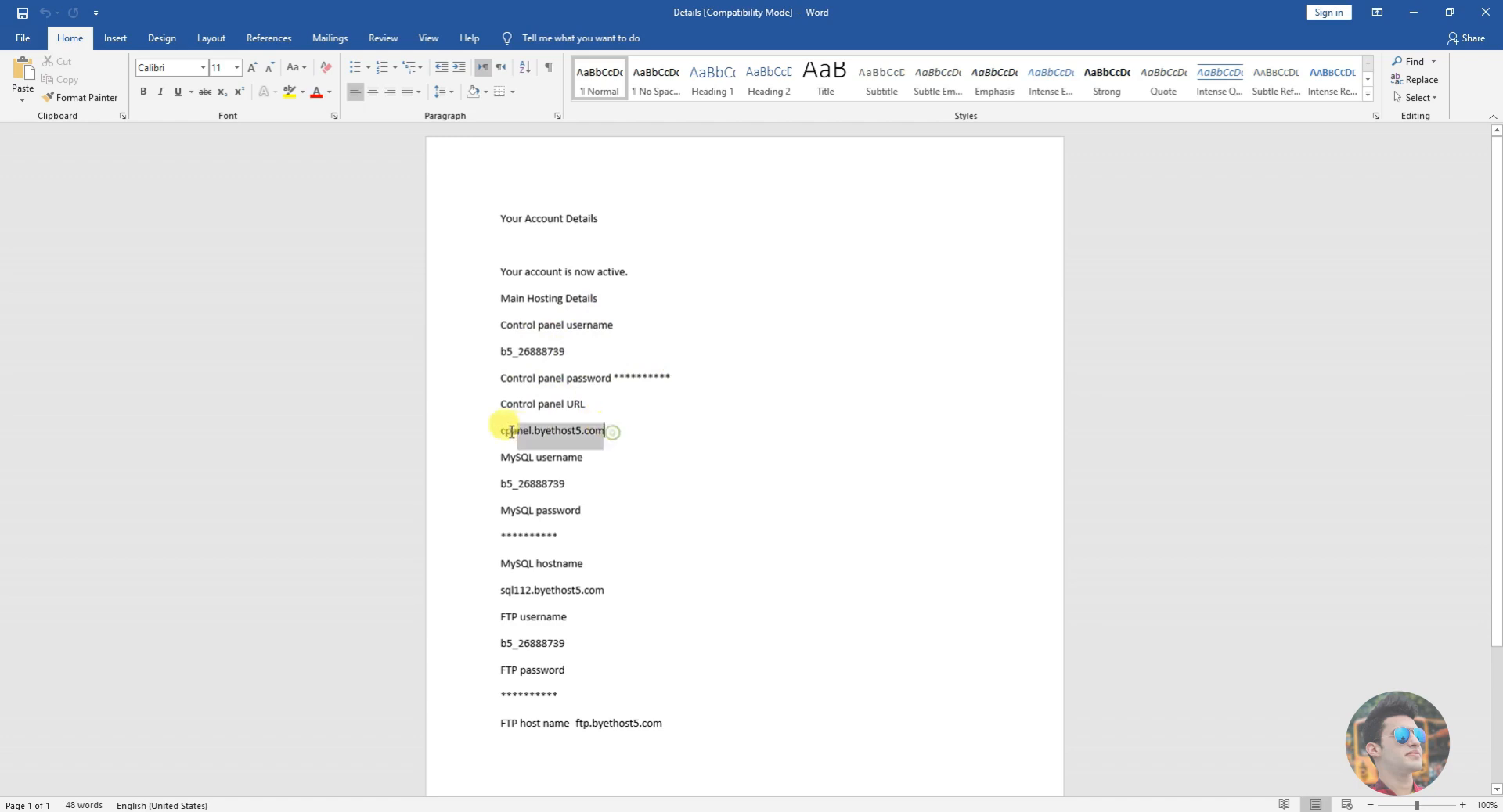
pyautogui.rightClick(535, 431)
pyautogui.click(568, 460)
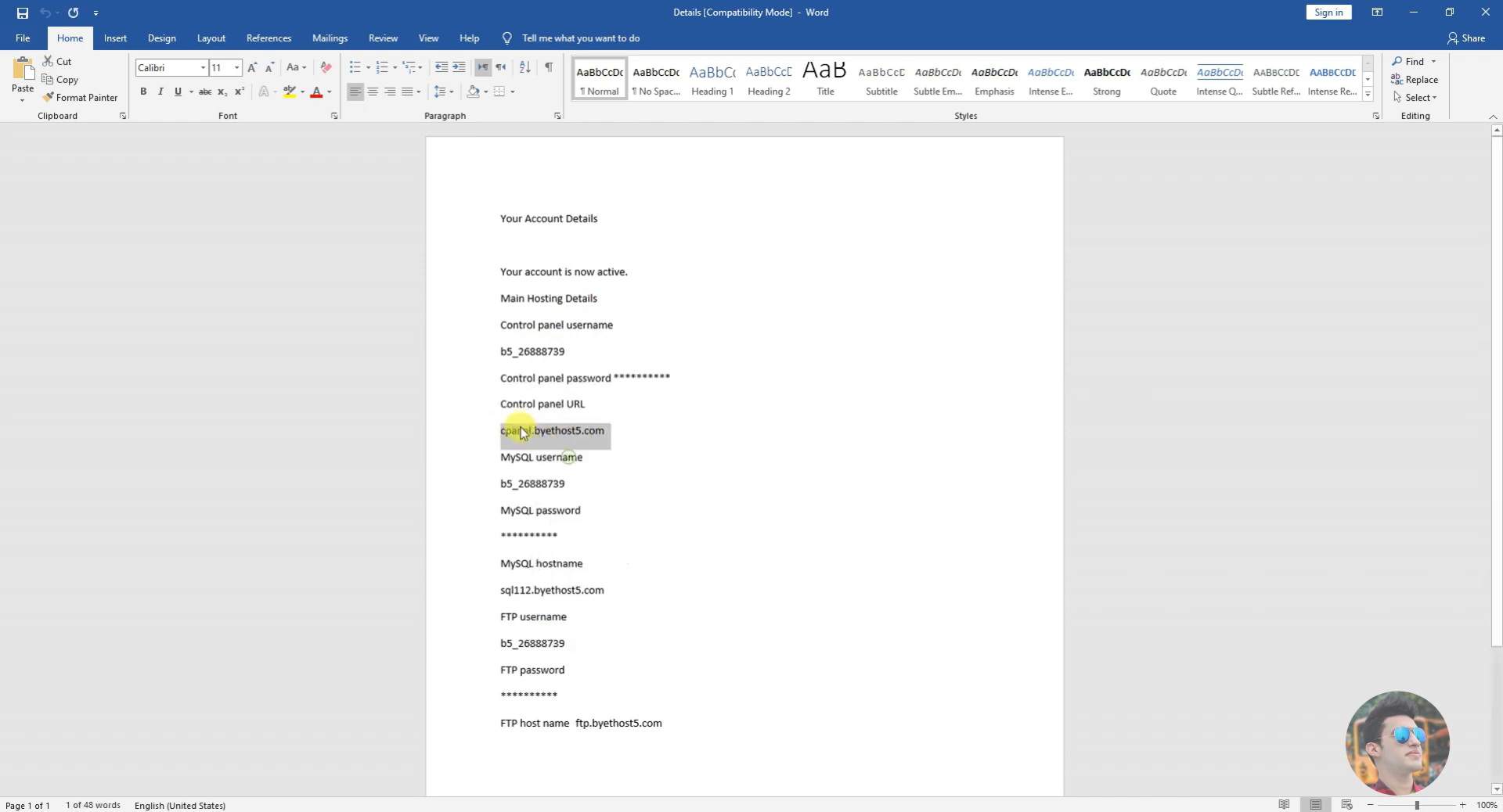
pyautogui.click(524, 433)
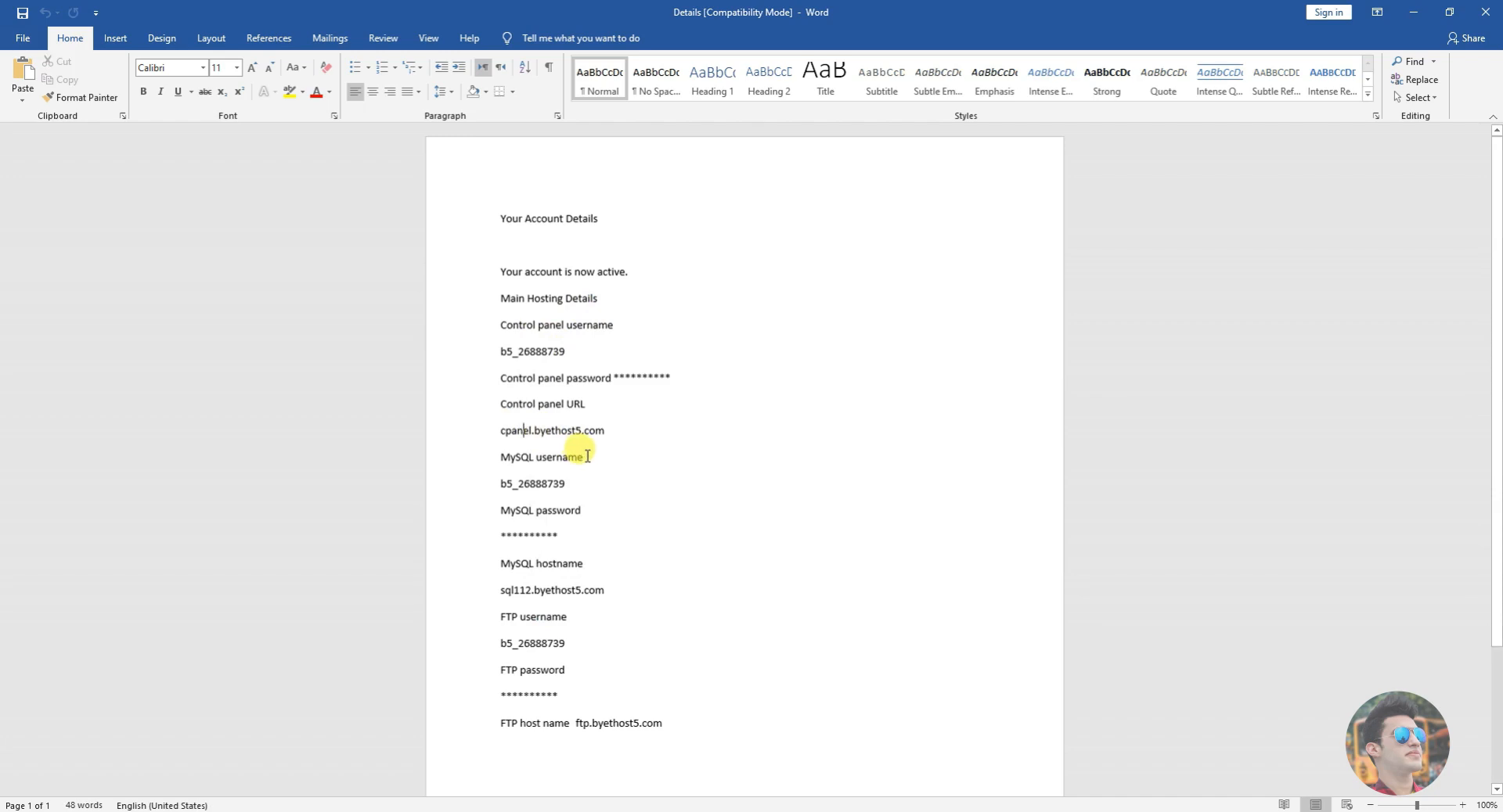
pyautogui.click(460, 811)
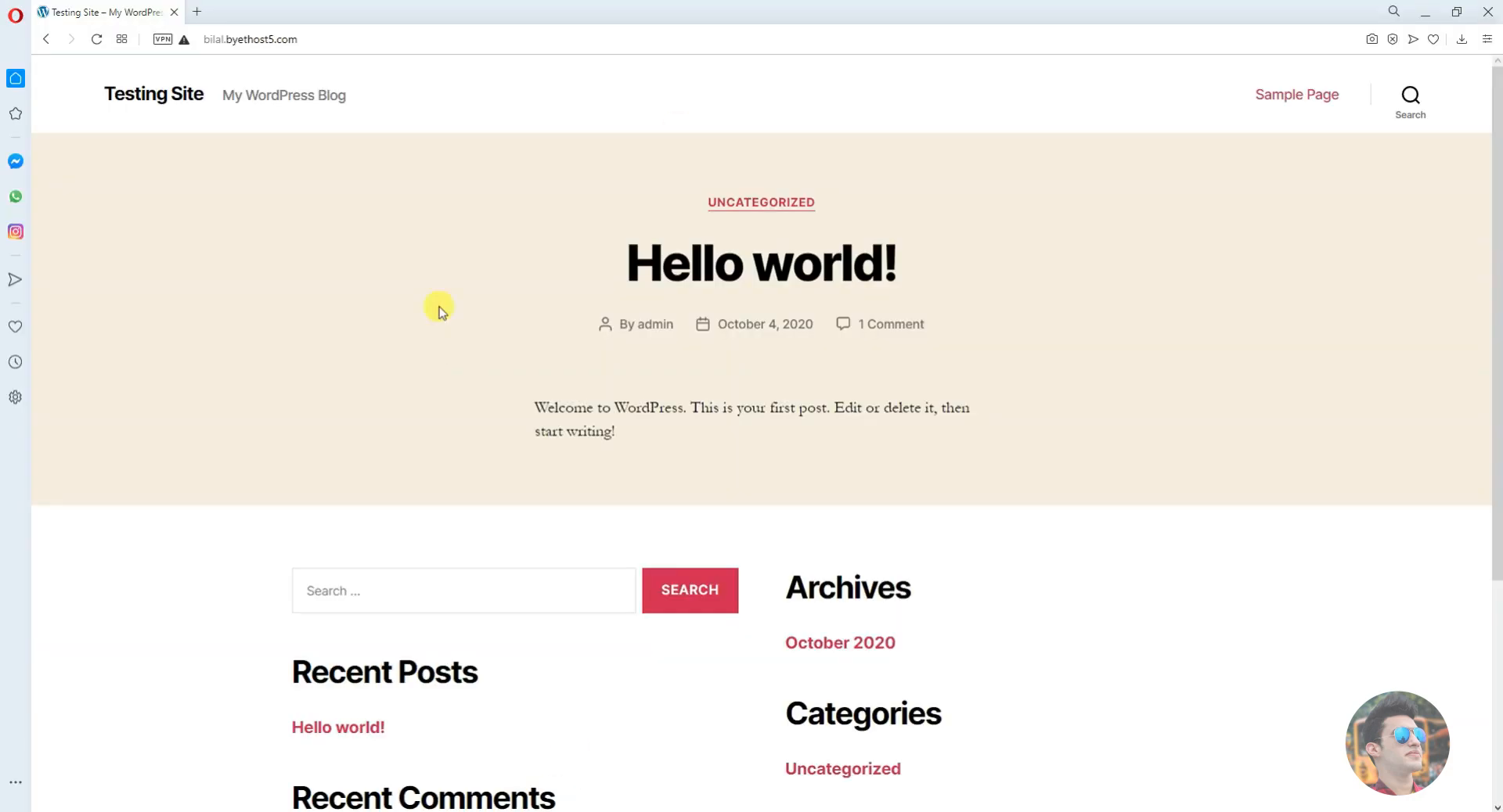
# - Open the cpanel.byethost5.com login page in a new Opera tab
pyautogui.click(199, 10)
pyautogui.hotkey('ctrl', 'v')
pyautogui.click(304, 66)
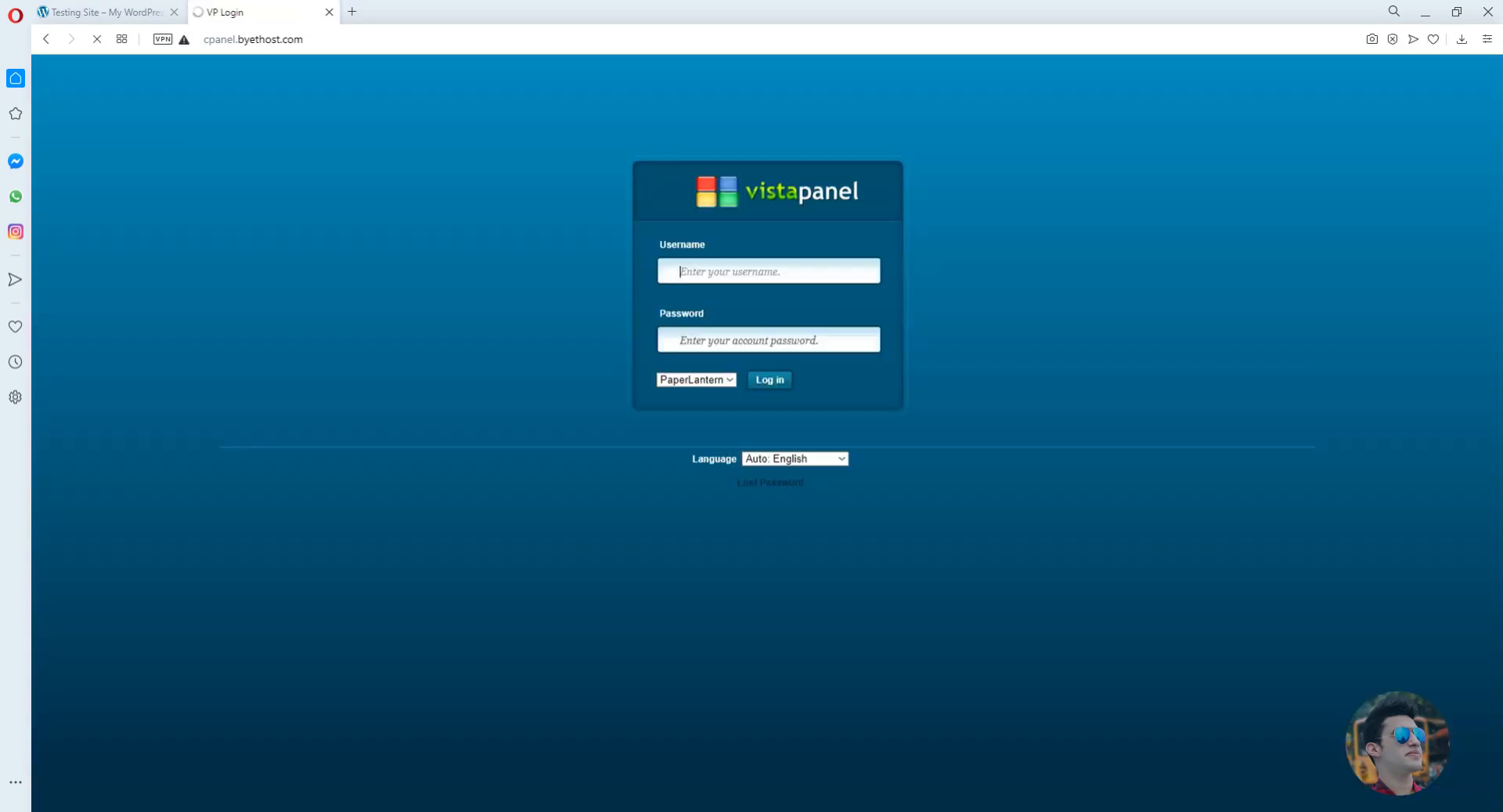
# - Copy the control panel username from Word into the VistaPanel Username field
pyautogui.click(602, 763)
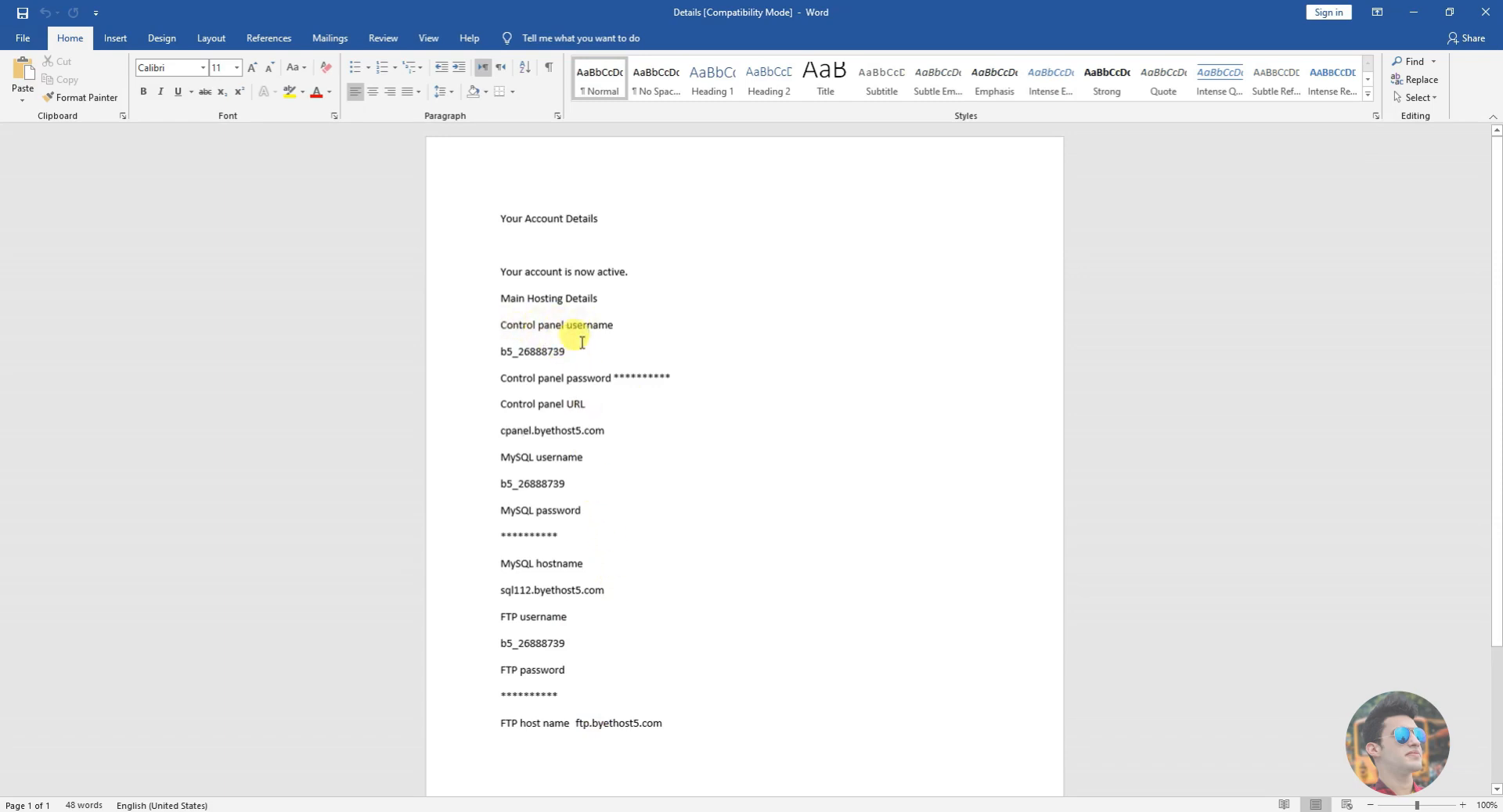
pyautogui.click(467, 358)
pyautogui.rightClick(548, 358)
pyautogui.click(575, 389)
pyautogui.click(518, 811)
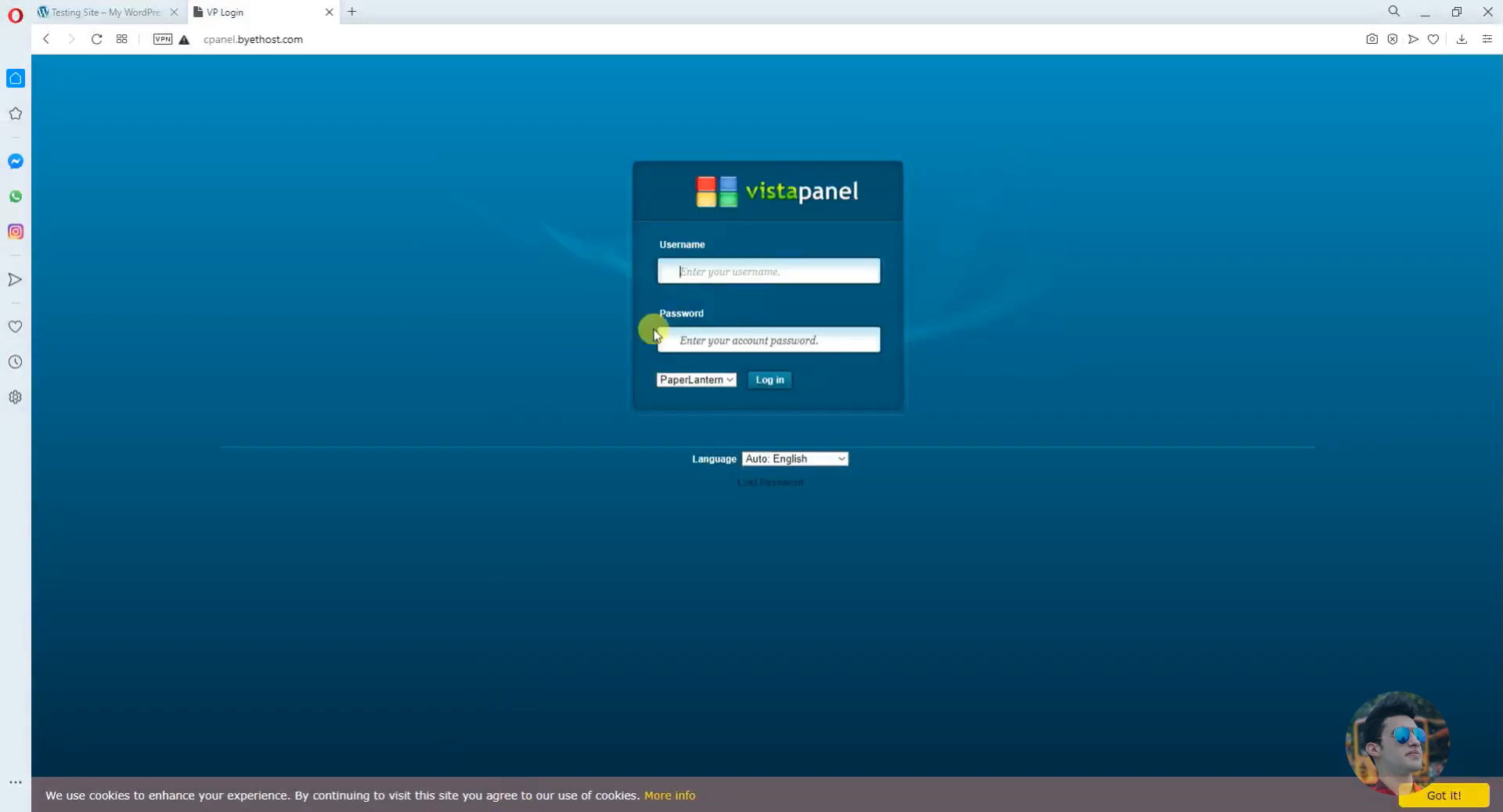
pyautogui.rightClick(715, 272)
pyautogui.click(767, 396)
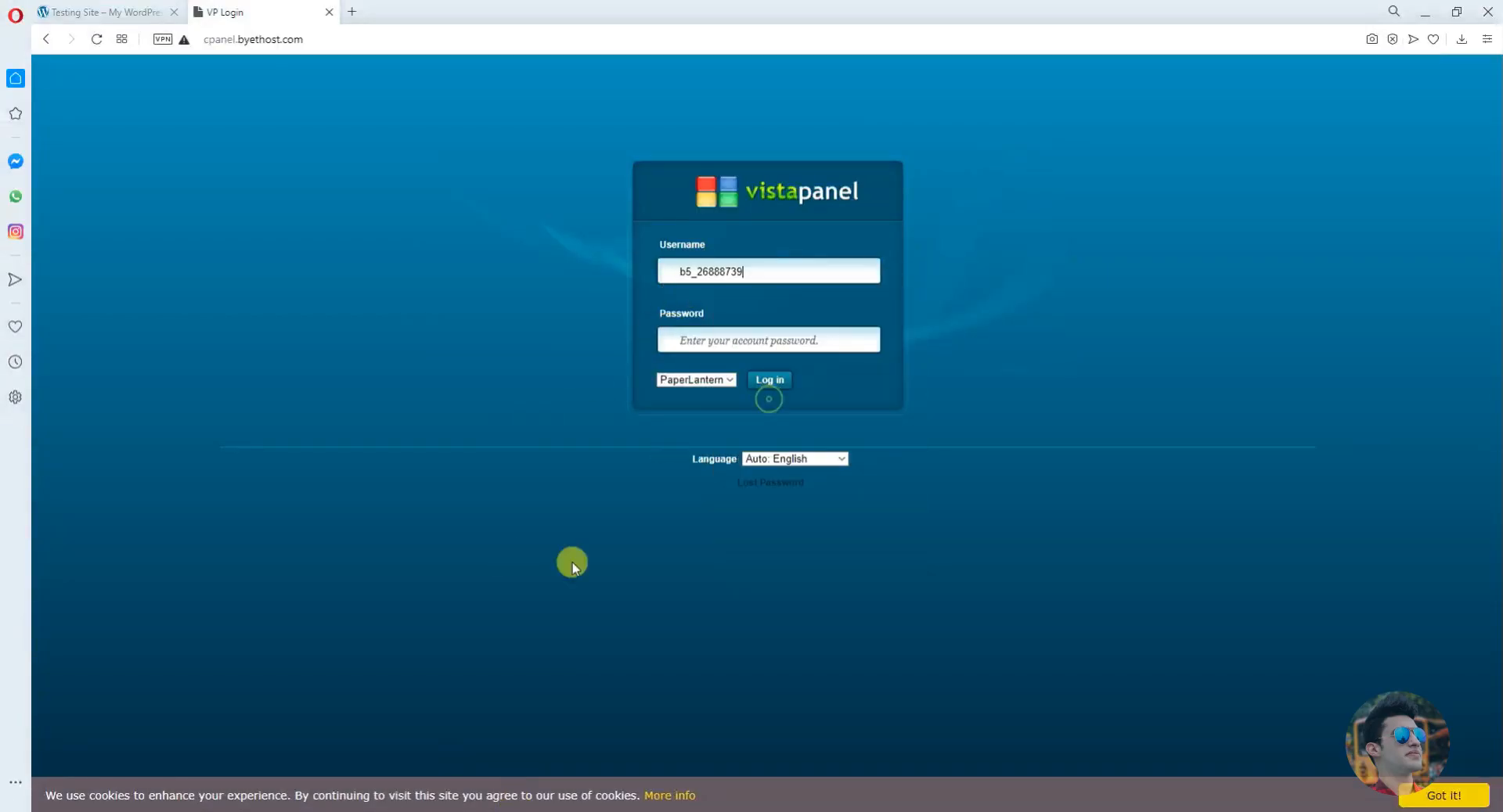
# - Look up the account password in Word, enter it in the login form and log in
pyautogui.moveTo(518, 811)
pyautogui.click(608, 735)
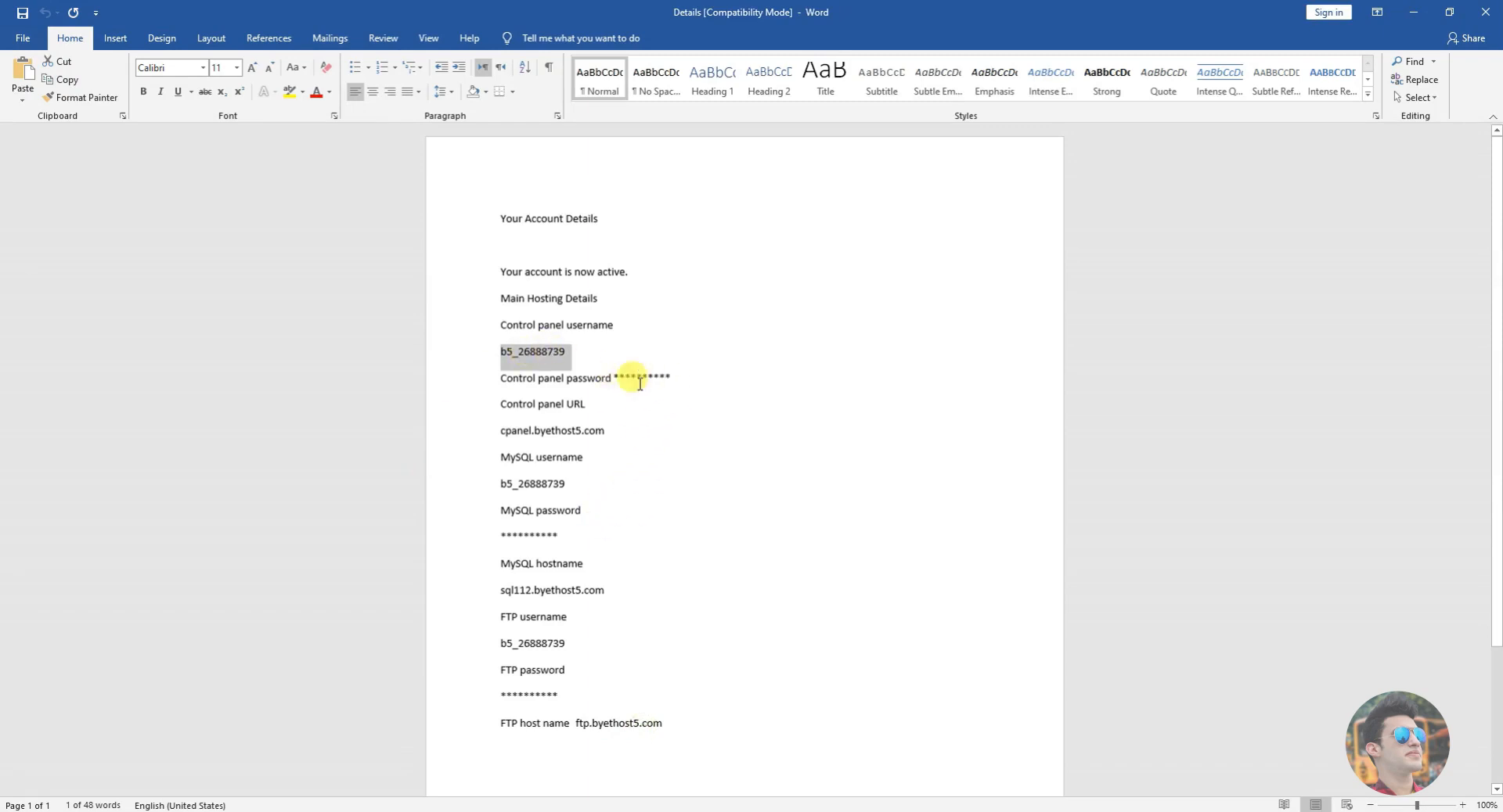
pyautogui.moveTo(672, 379); pyautogui.dragTo(606, 381)
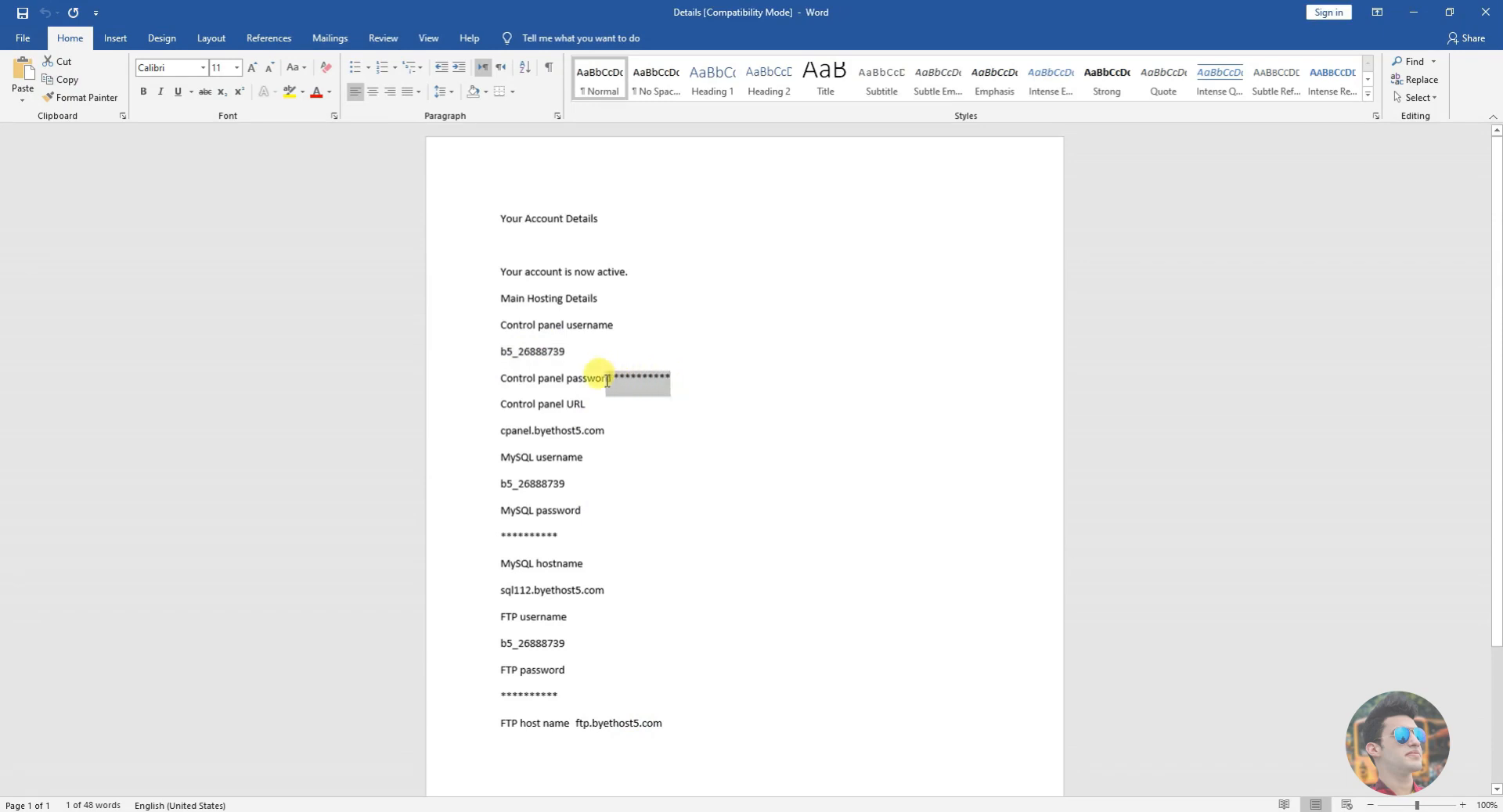
pyautogui.click(629, 515)
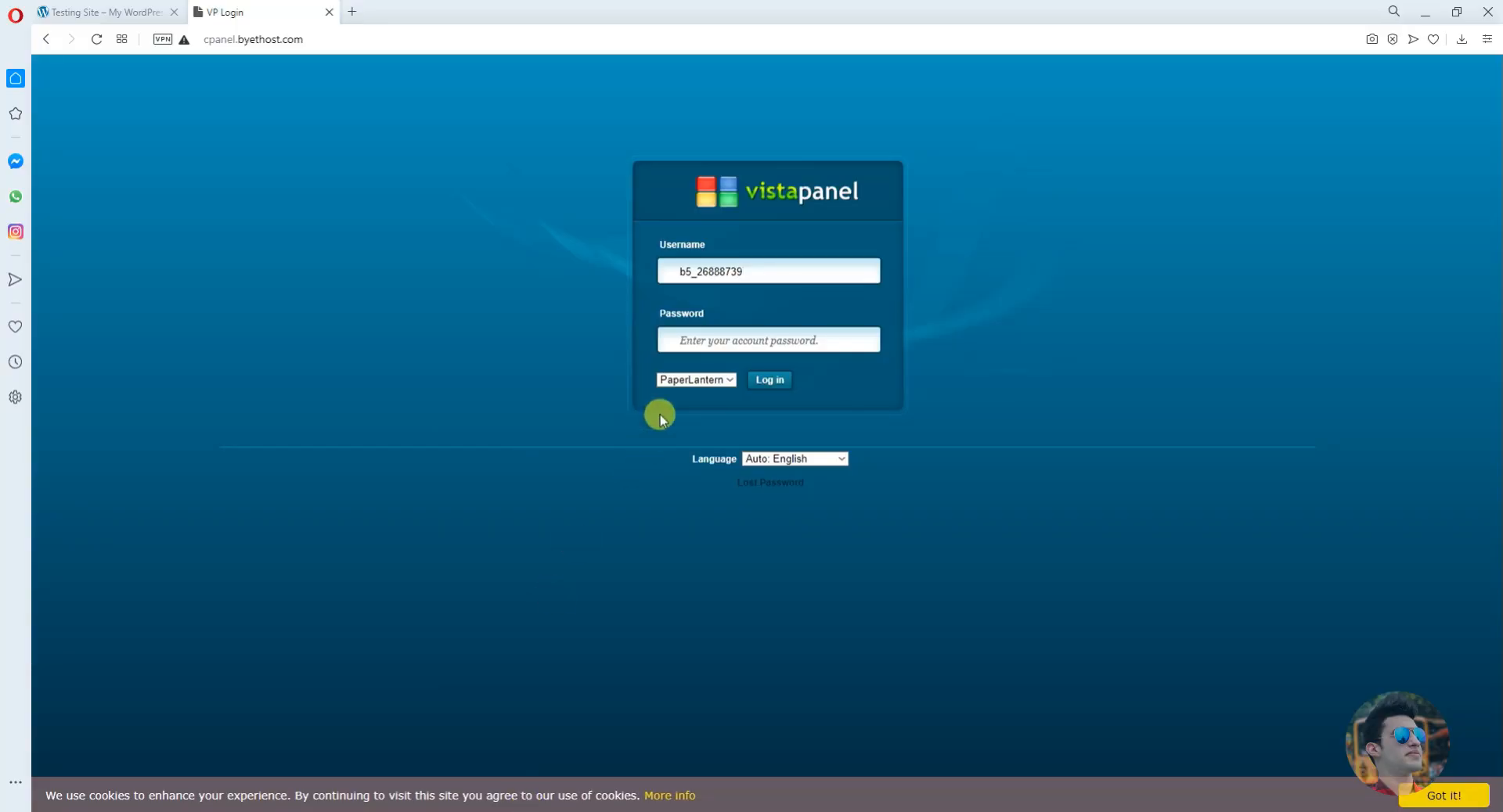
pyautogui.click(689, 336)
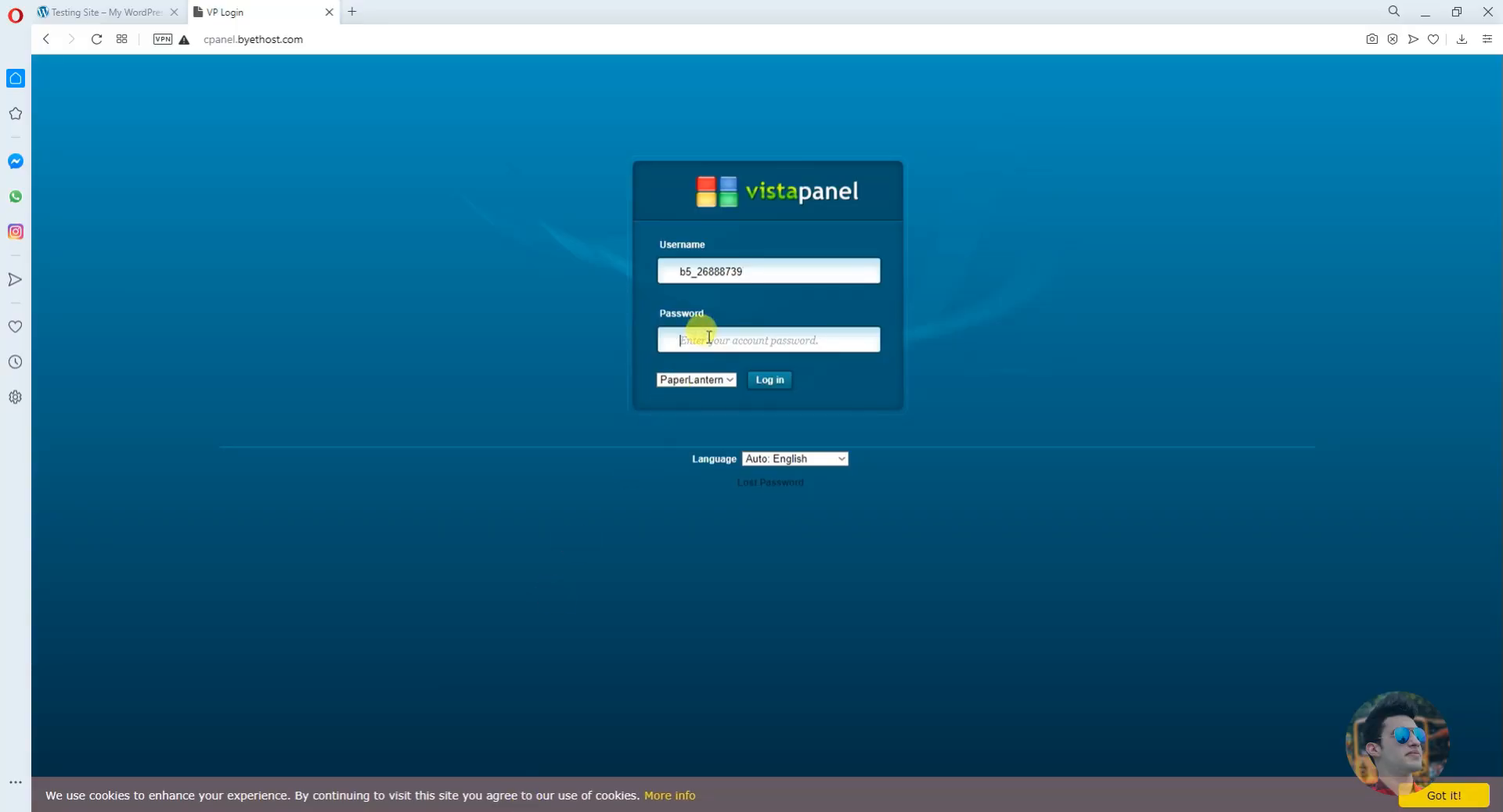
pyautogui.write('••••••••••')
pyautogui.click(764, 381)
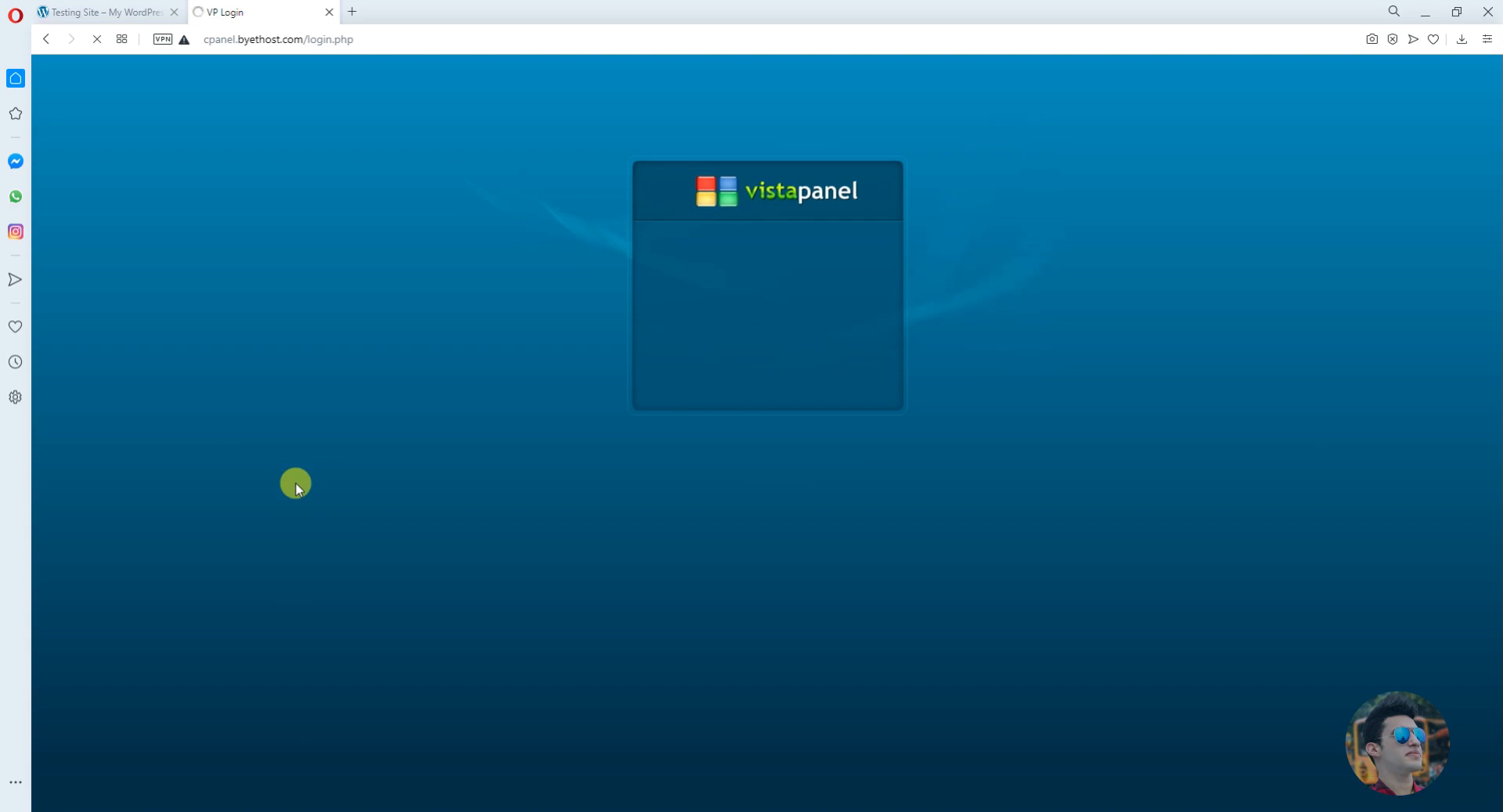
# - Glance at the WordPress tab, then return to the VP Login tab while the dashboard loads
pyautogui.click(101, 11)
pyautogui.scroll(-4, 507, 464)
pyautogui.scroll(5, 508, 463)
pyautogui.click(249, 11)
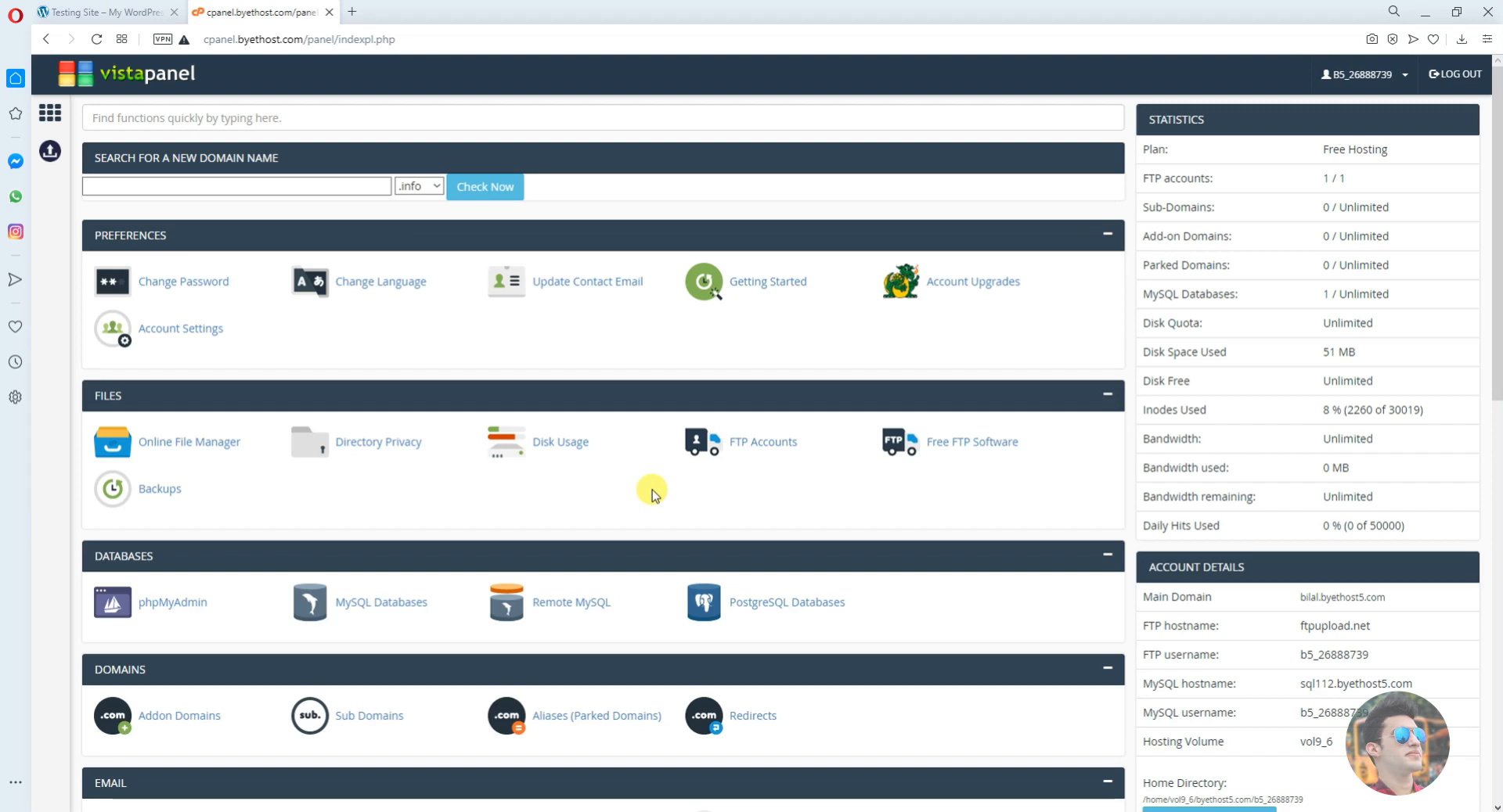
pyautogui.scroll(-5, 677, 479)
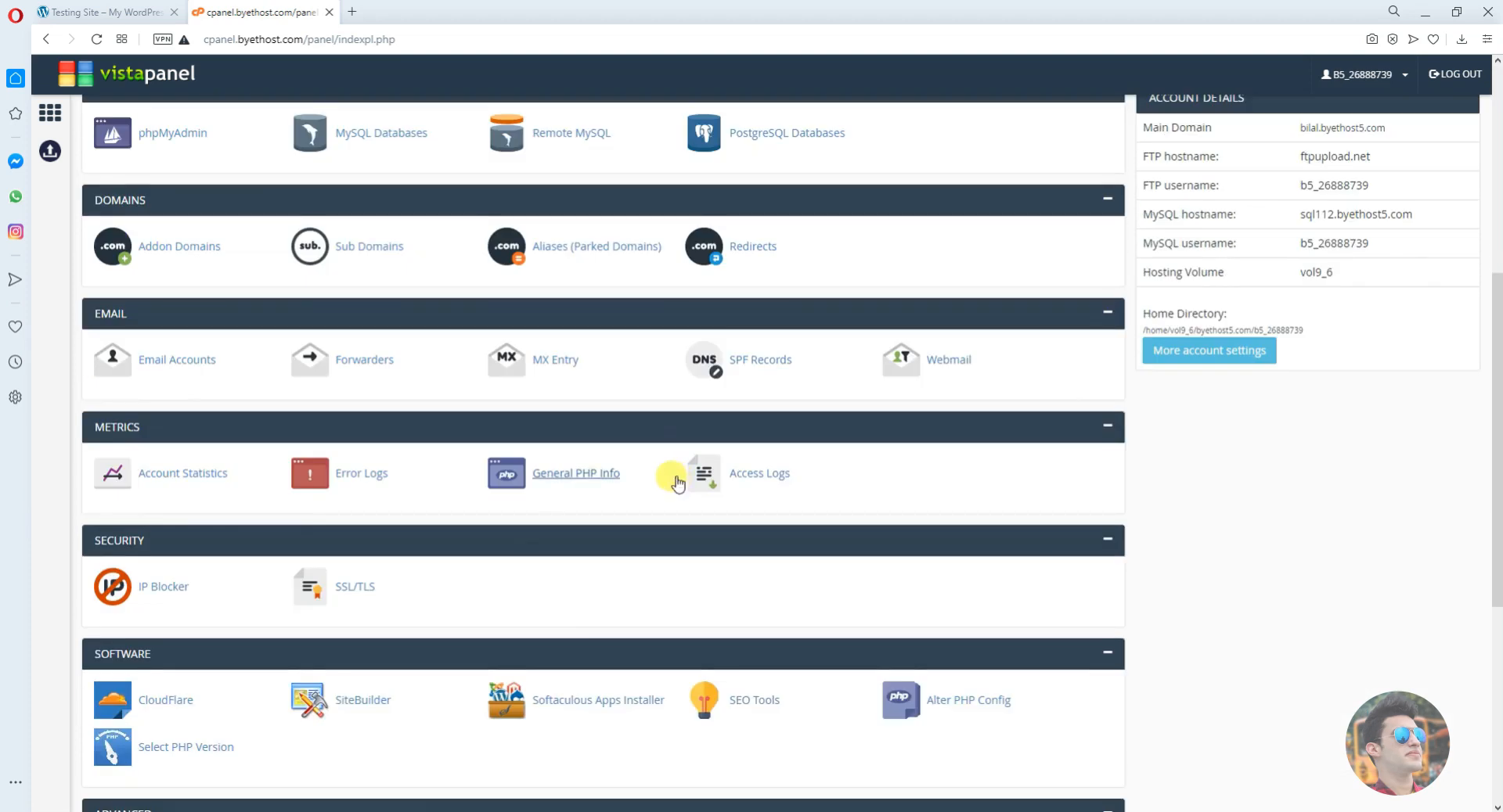
pyautogui.scroll(5, 677, 483)
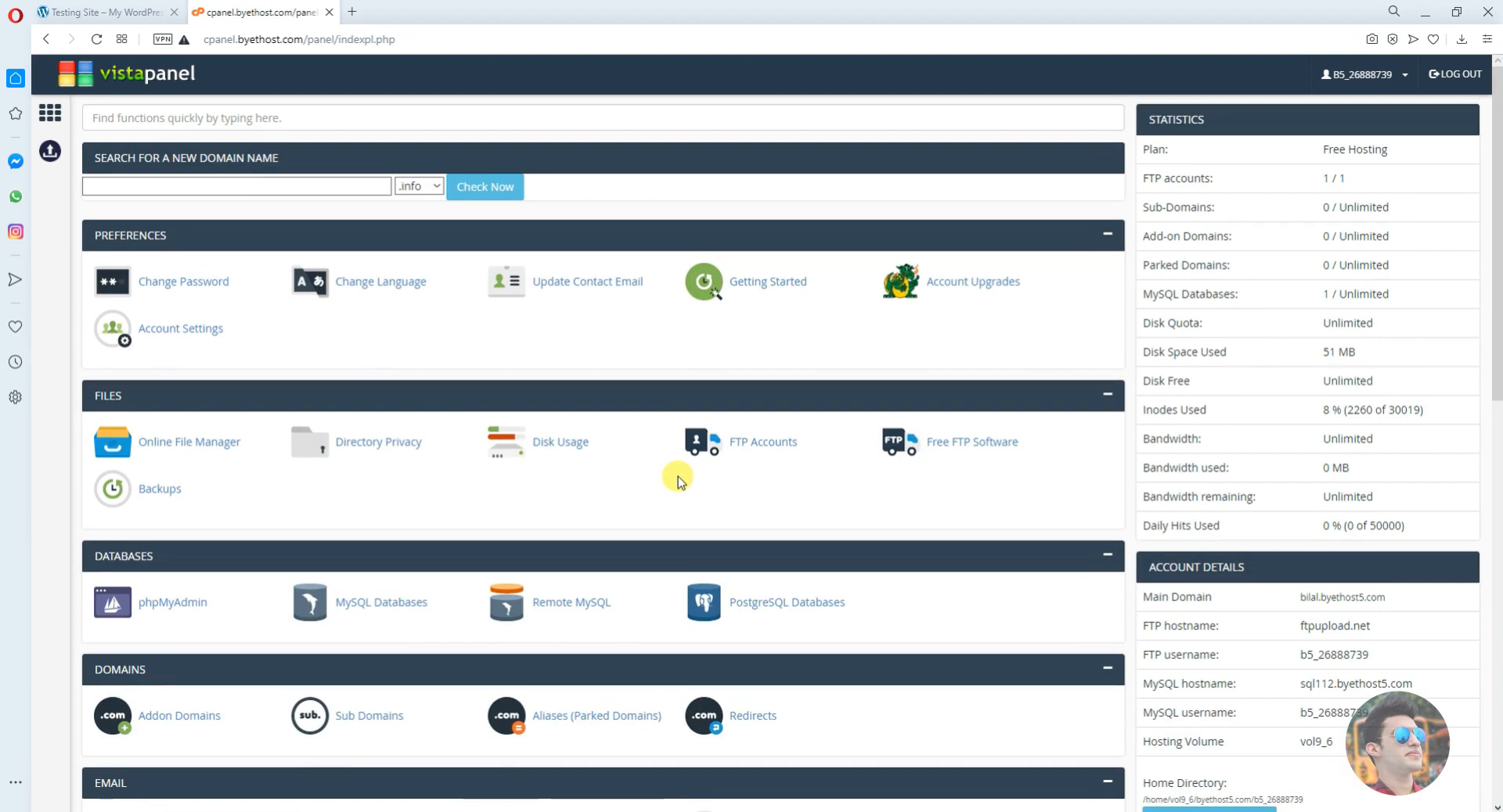
pyautogui.click(140, 11)
pyautogui.scroll(-4, 574, 386)
pyautogui.scroll(4, 575, 386)
pyautogui.hotkey('ctrl', 'Tab')
pyautogui.scroll(-10, 466, 537)
pyautogui.scroll(10, 467, 540)
pyautogui.moveTo(1147, 353); pyautogui.dragTo(1391, 356)
pyautogui.click(1383, 358)
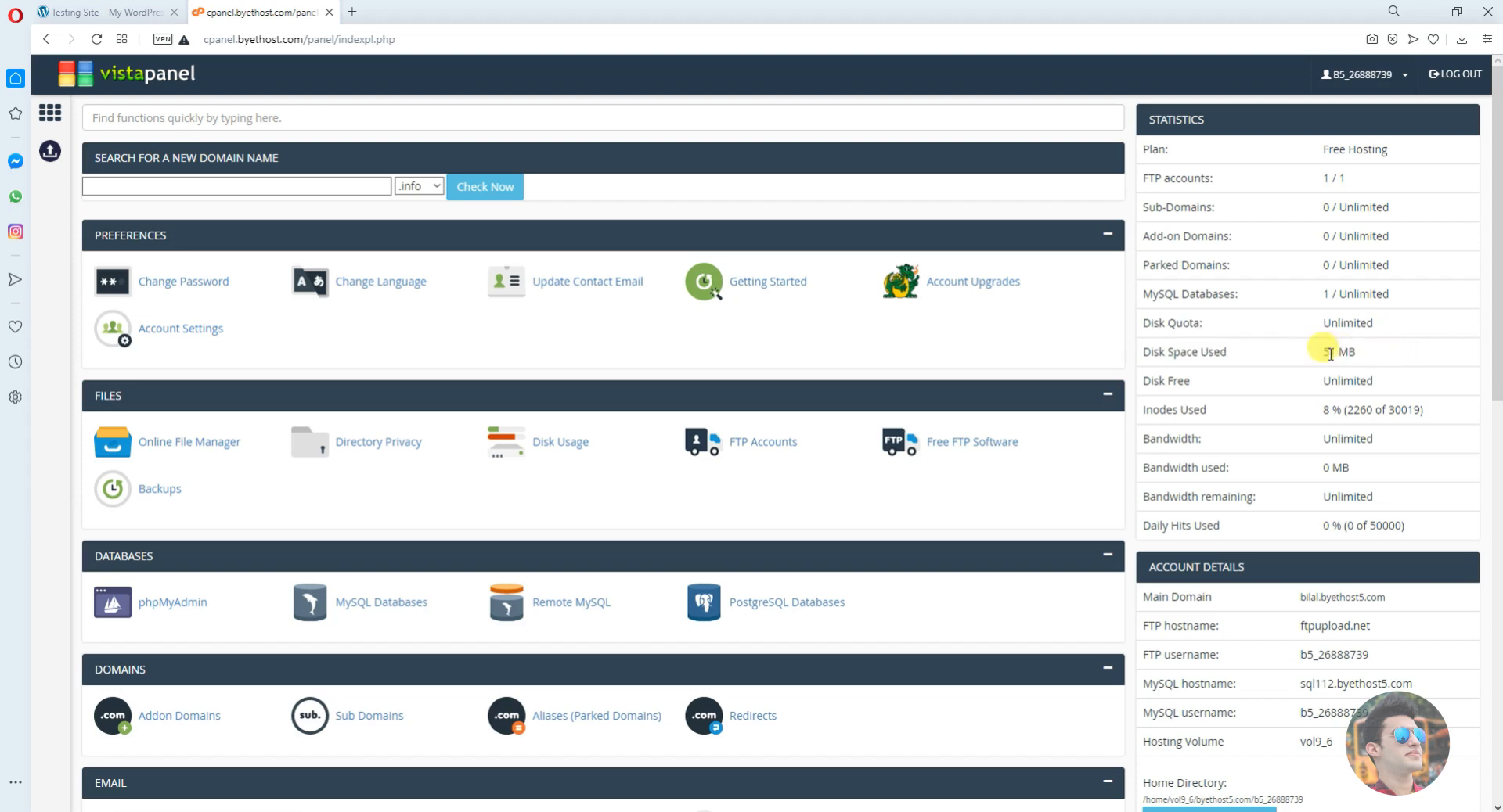
pyautogui.moveTo(1320, 353); pyautogui.dragTo(1408, 526)
pyautogui.click(1435, 359)
pyautogui.moveTo(1321, 361); pyautogui.dragTo(1365, 354)
pyautogui.click(1368, 354)
pyautogui.moveTo(1320, 354); pyautogui.dragTo(1343, 353)
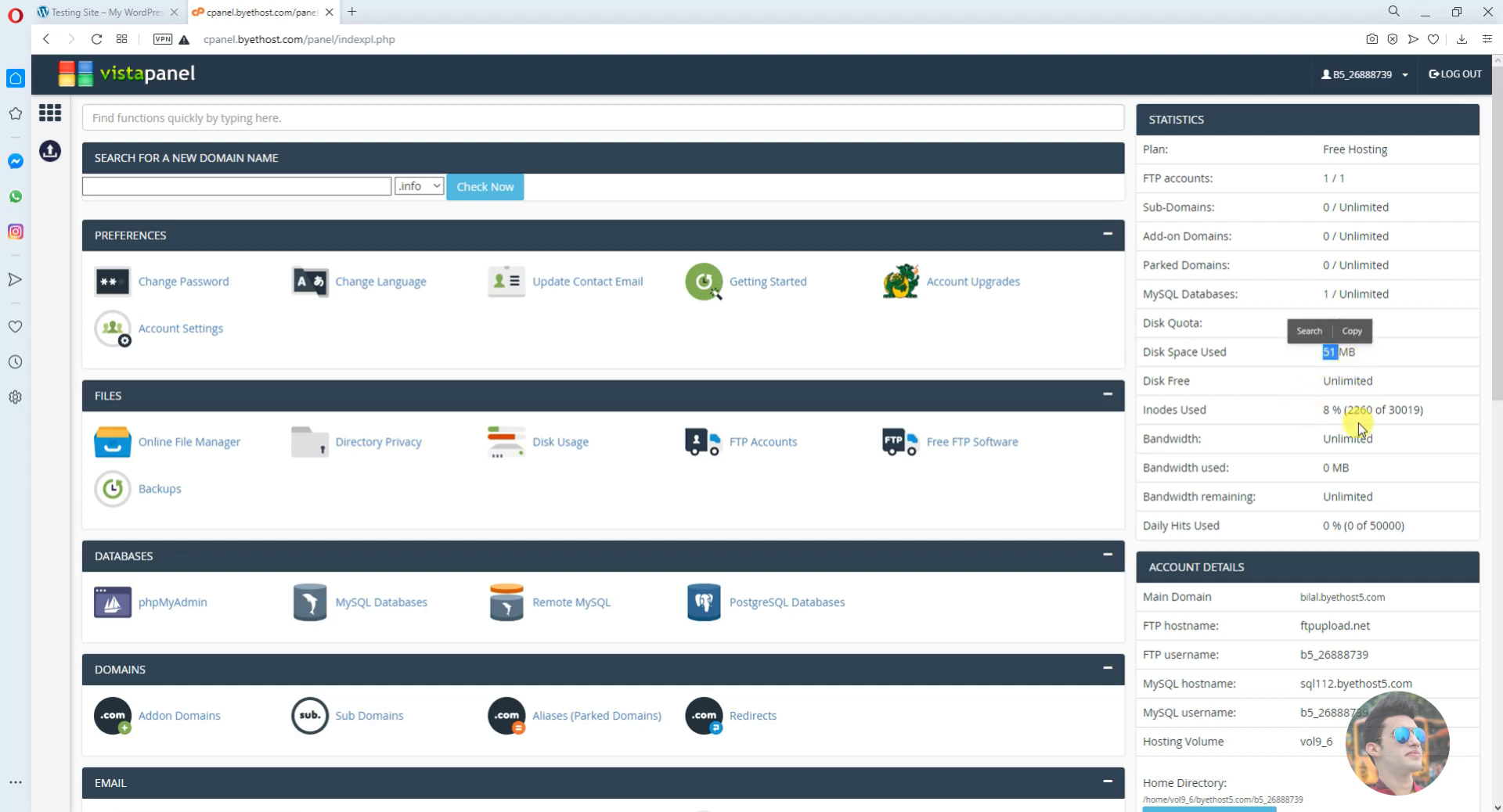
pyautogui.click(1424, 443)
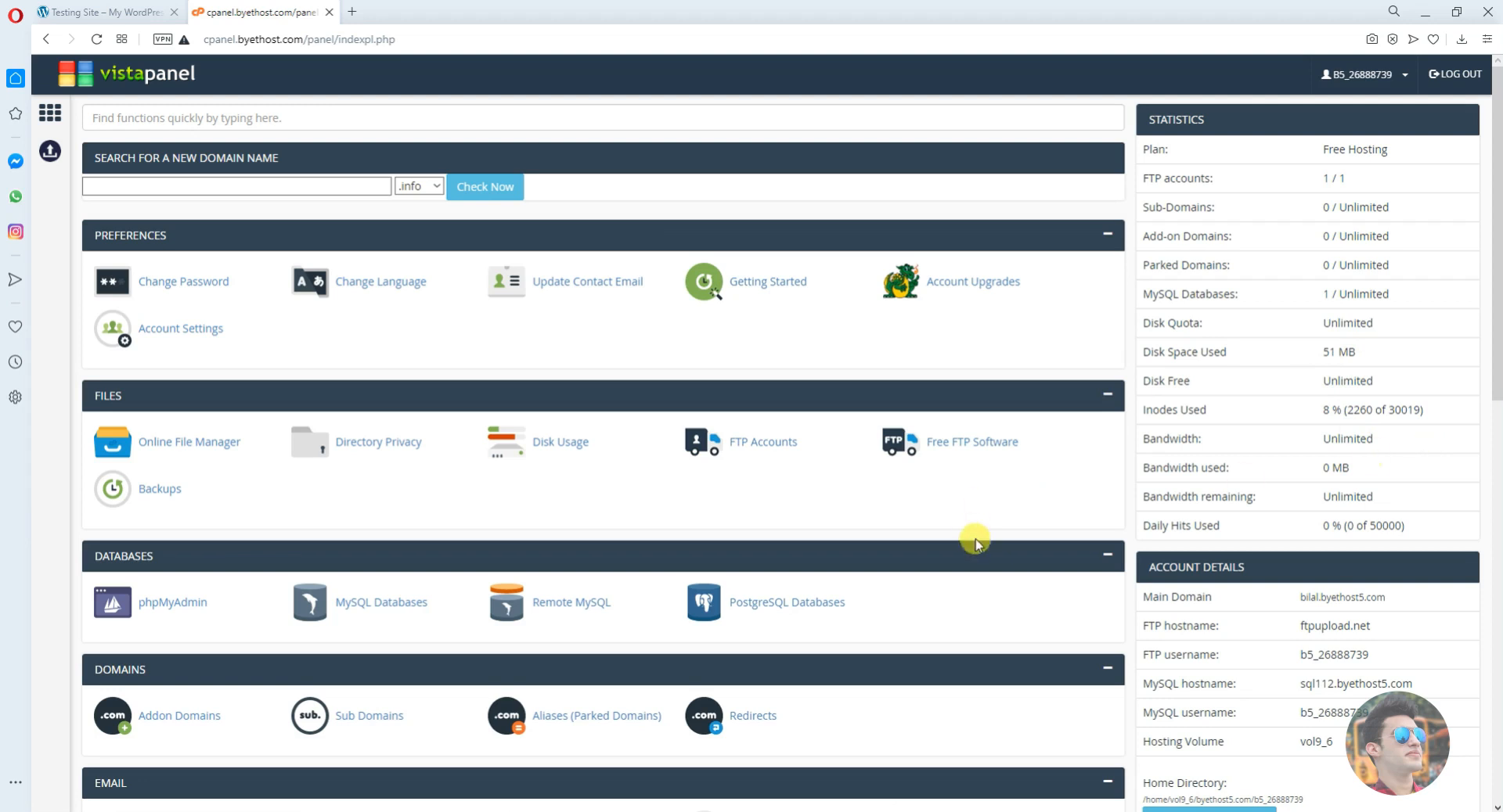
pyautogui.scroll(-10, 613, 494)
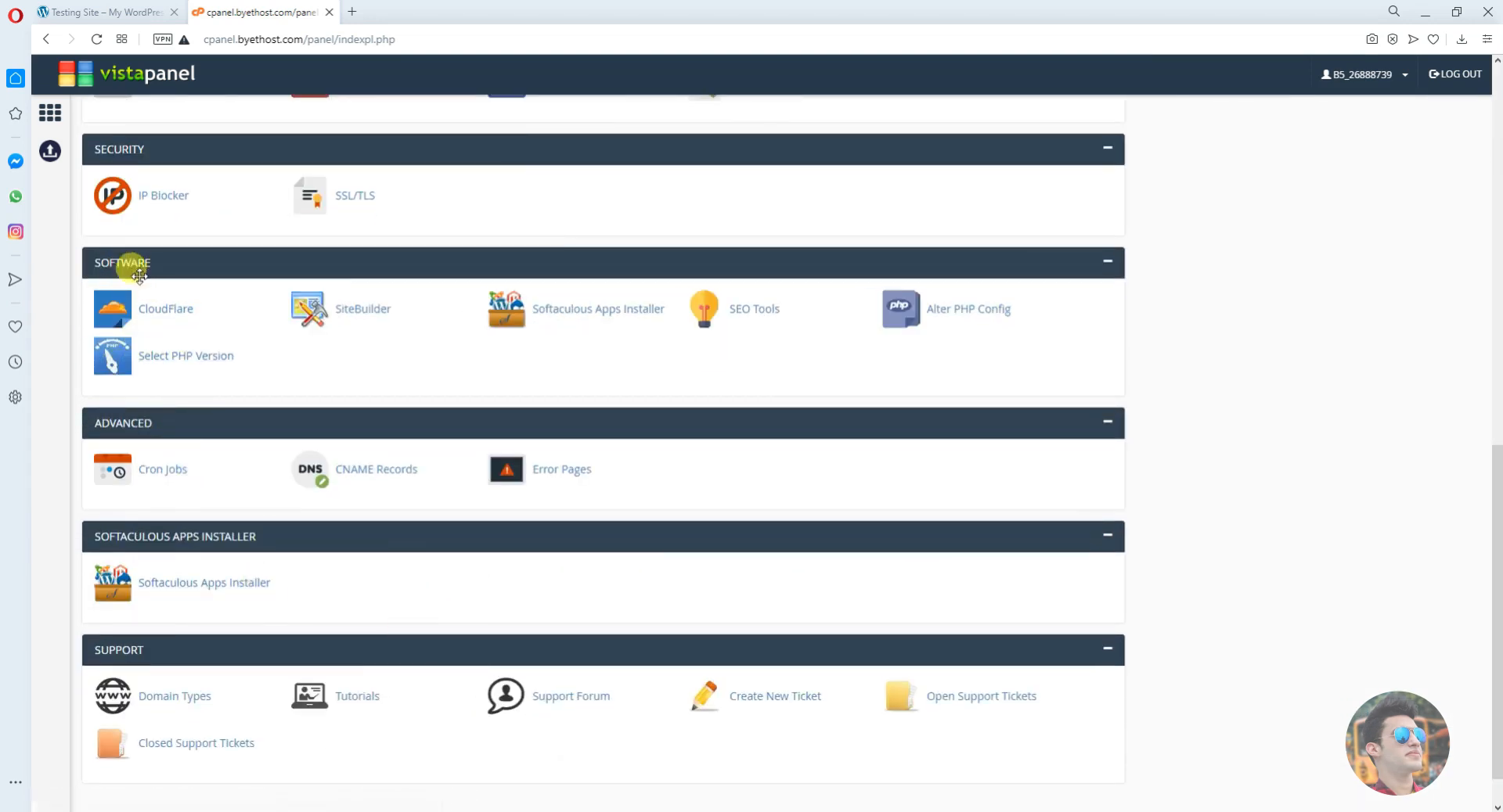
pyautogui.scroll(3, 196, 393)
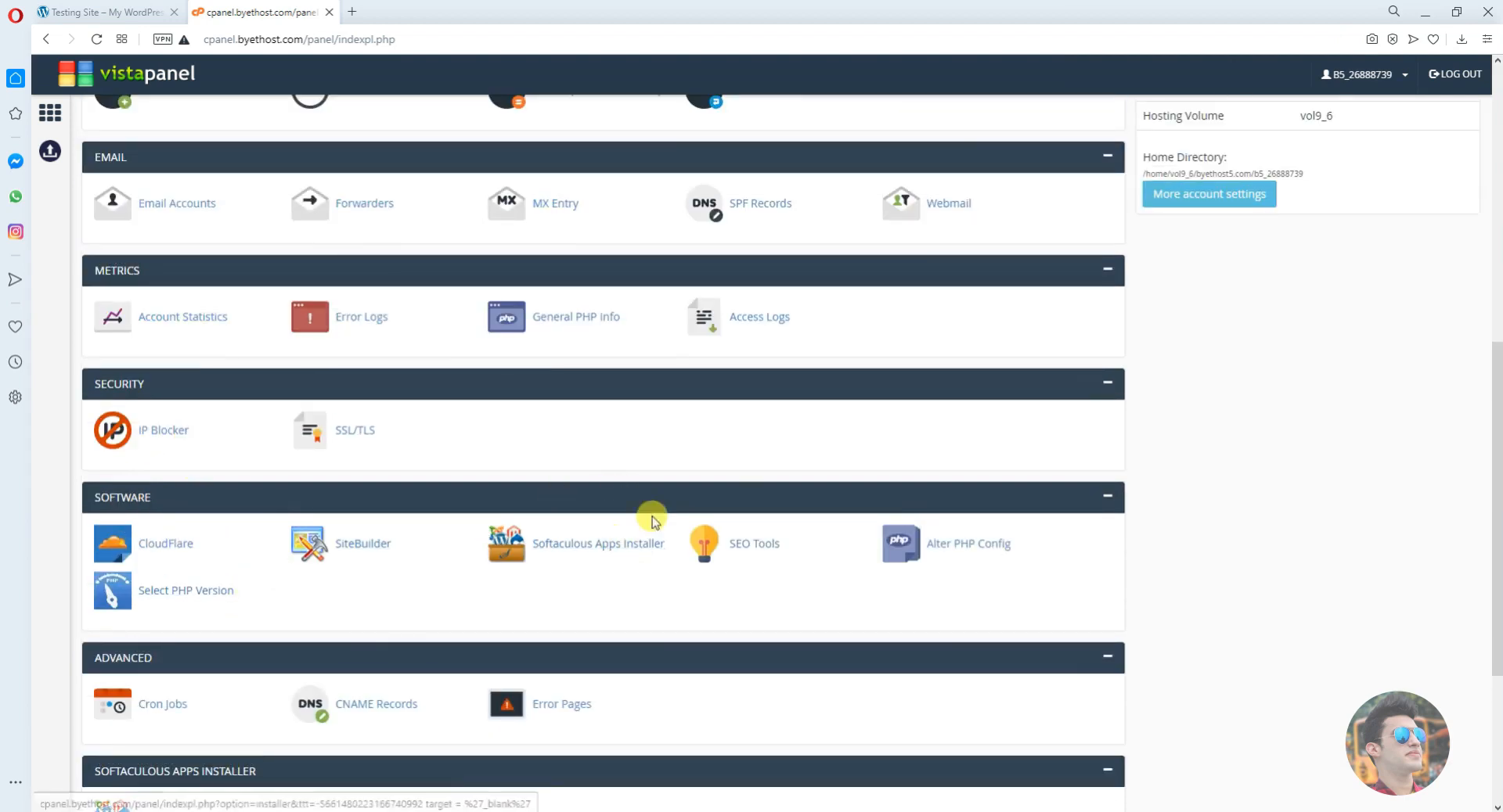
pyautogui.scroll(4, 666, 536)
pyautogui.scroll(3, 446, 439)
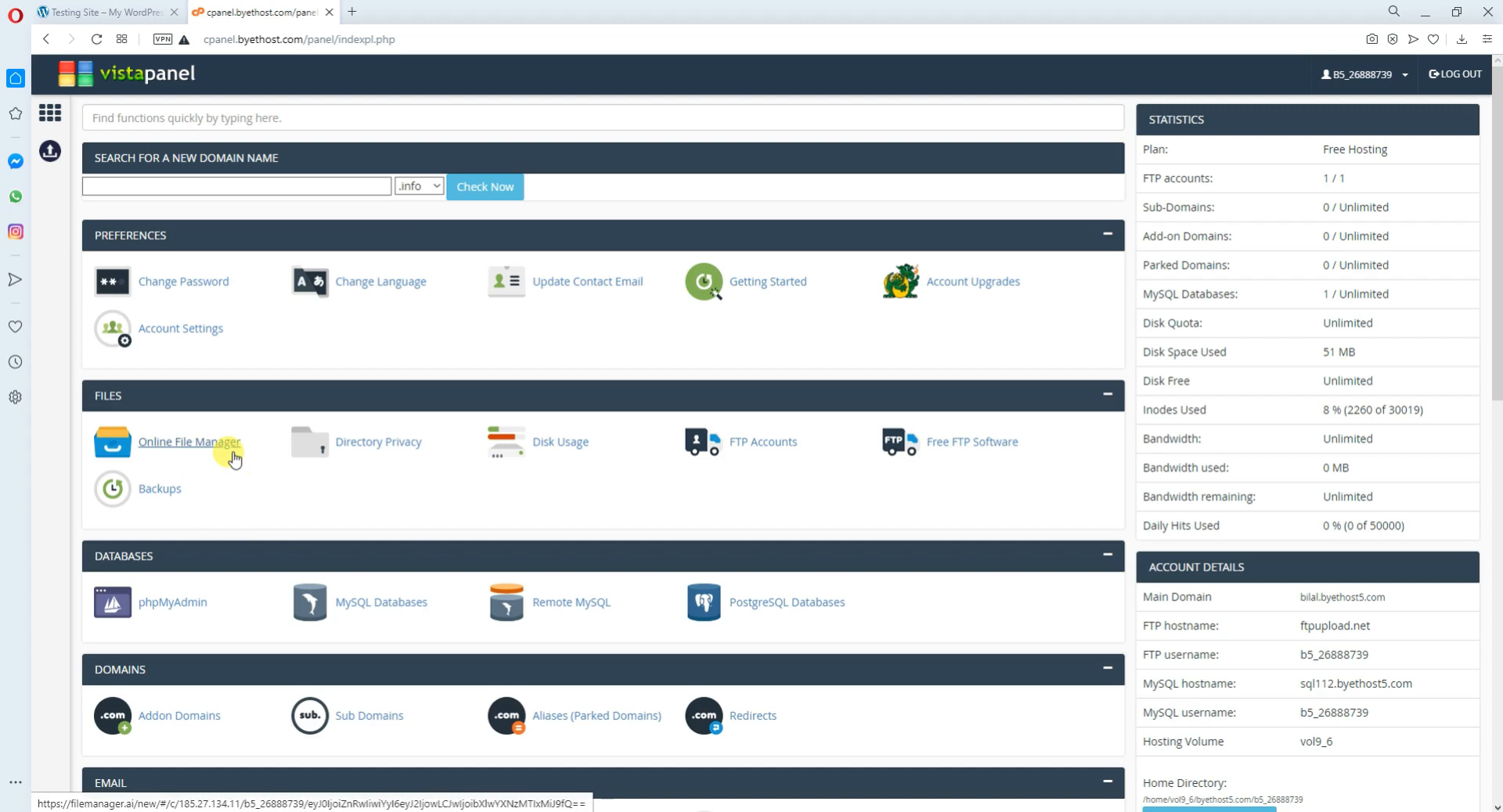
# - Launch Online File Manager and browse htdocs' WordPress files: wp-admin, wp-content, wp-includes and PHP files
pyautogui.click(170, 443)
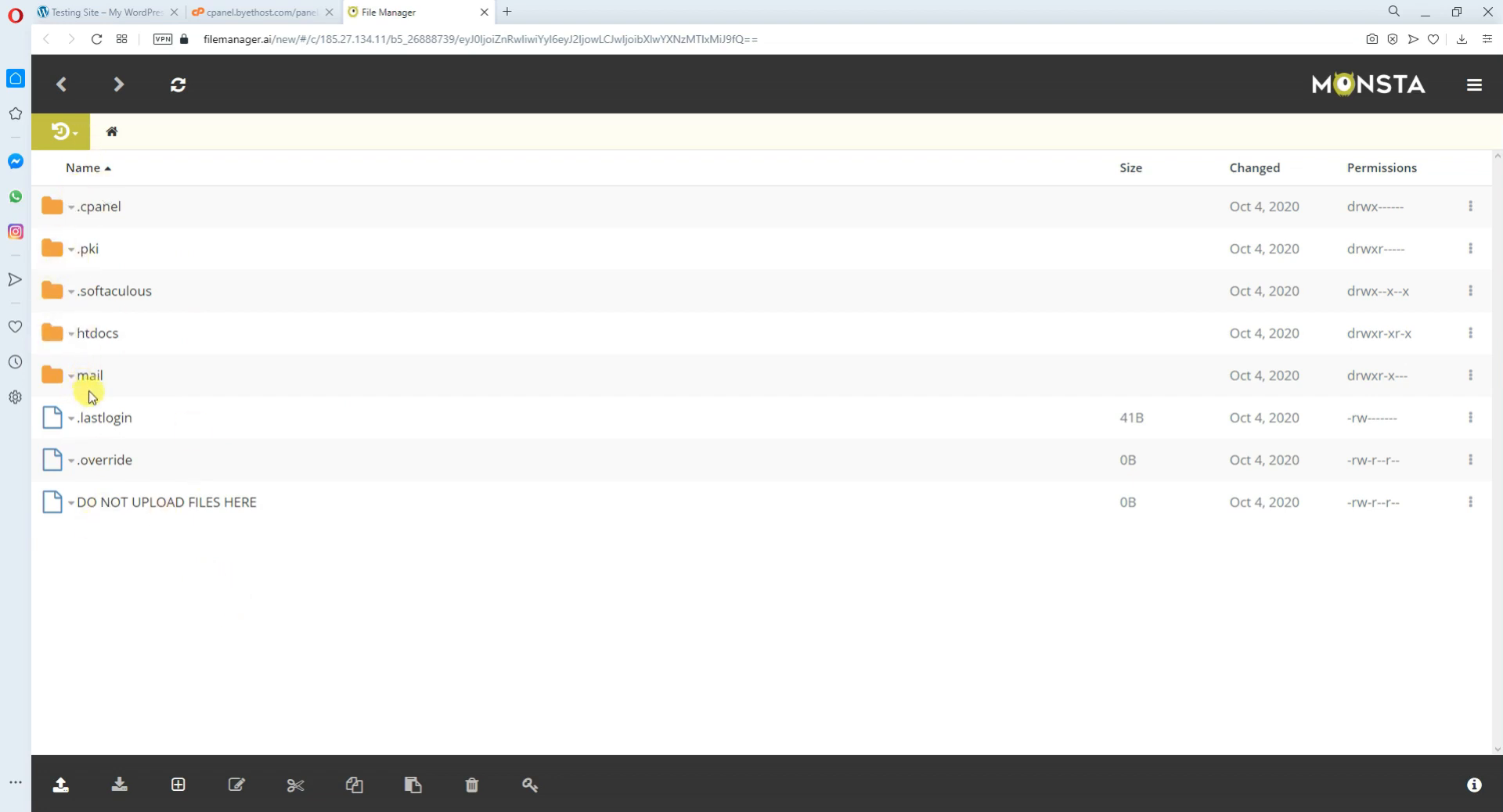
pyautogui.click(109, 335)
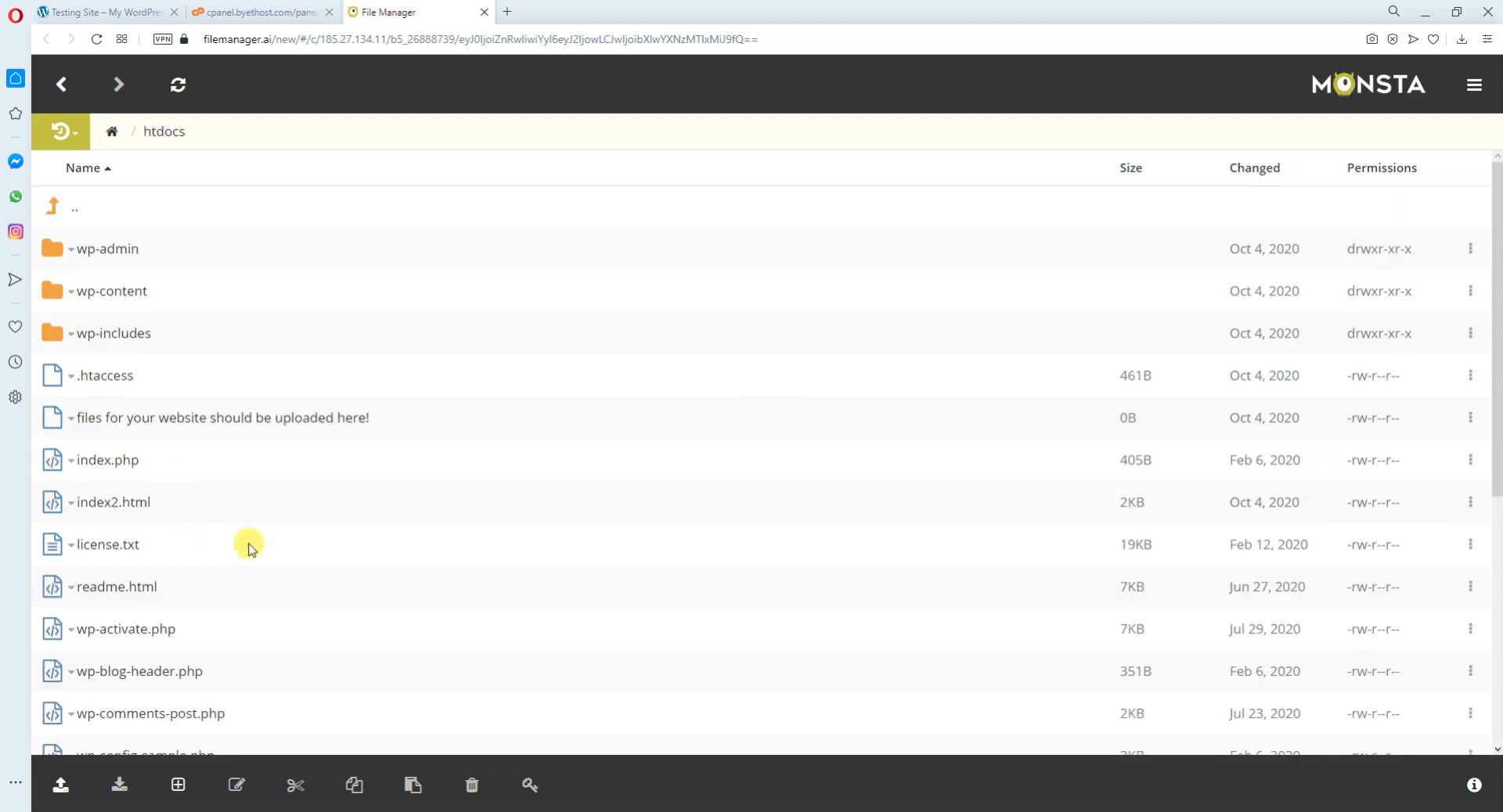
pyautogui.scroll(-5, 245, 540)
pyautogui.scroll(10, 430, 564)
pyautogui.scroll(-4, 261, 466)
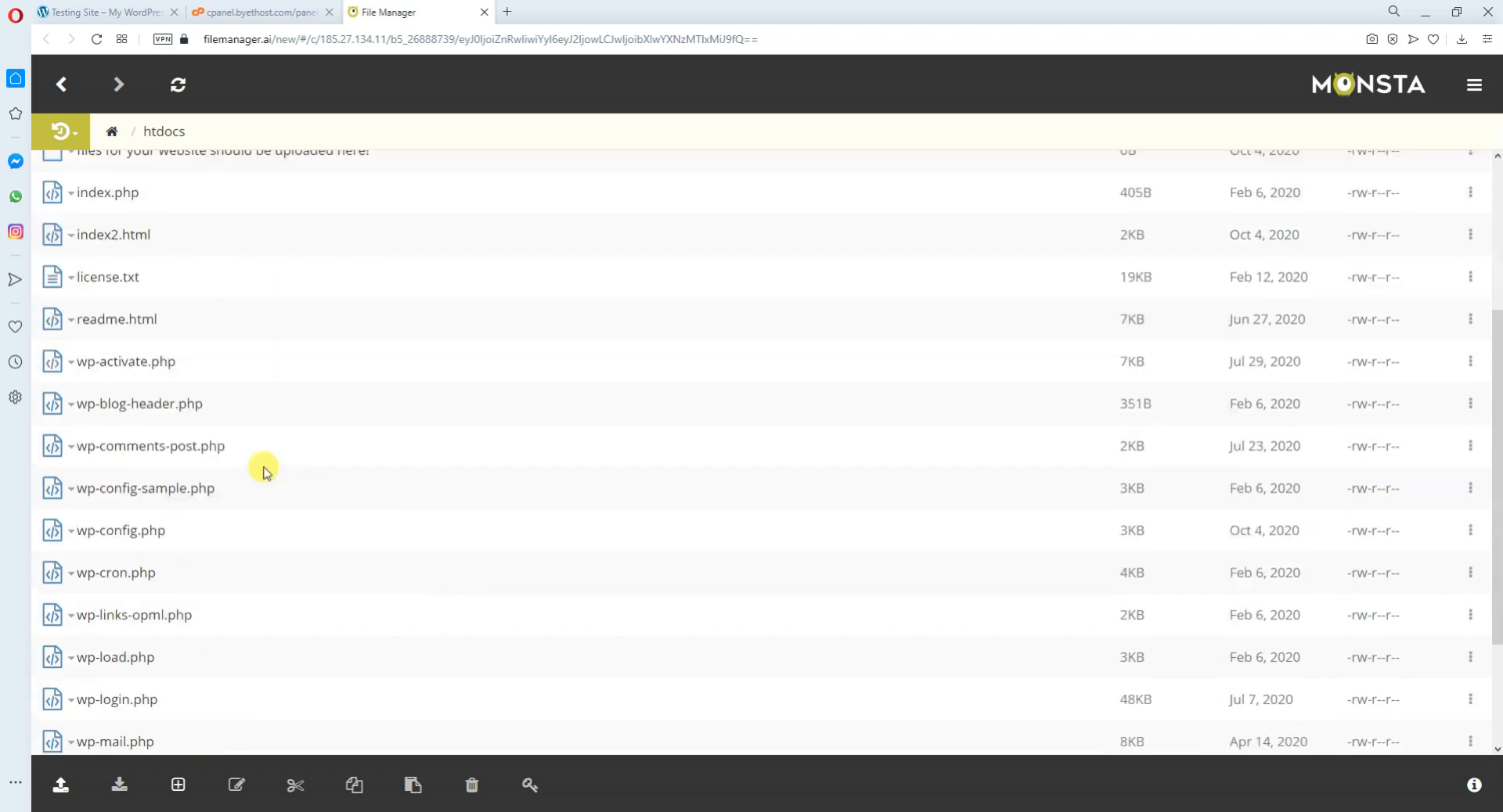
pyautogui.scroll(4, 227, 470)
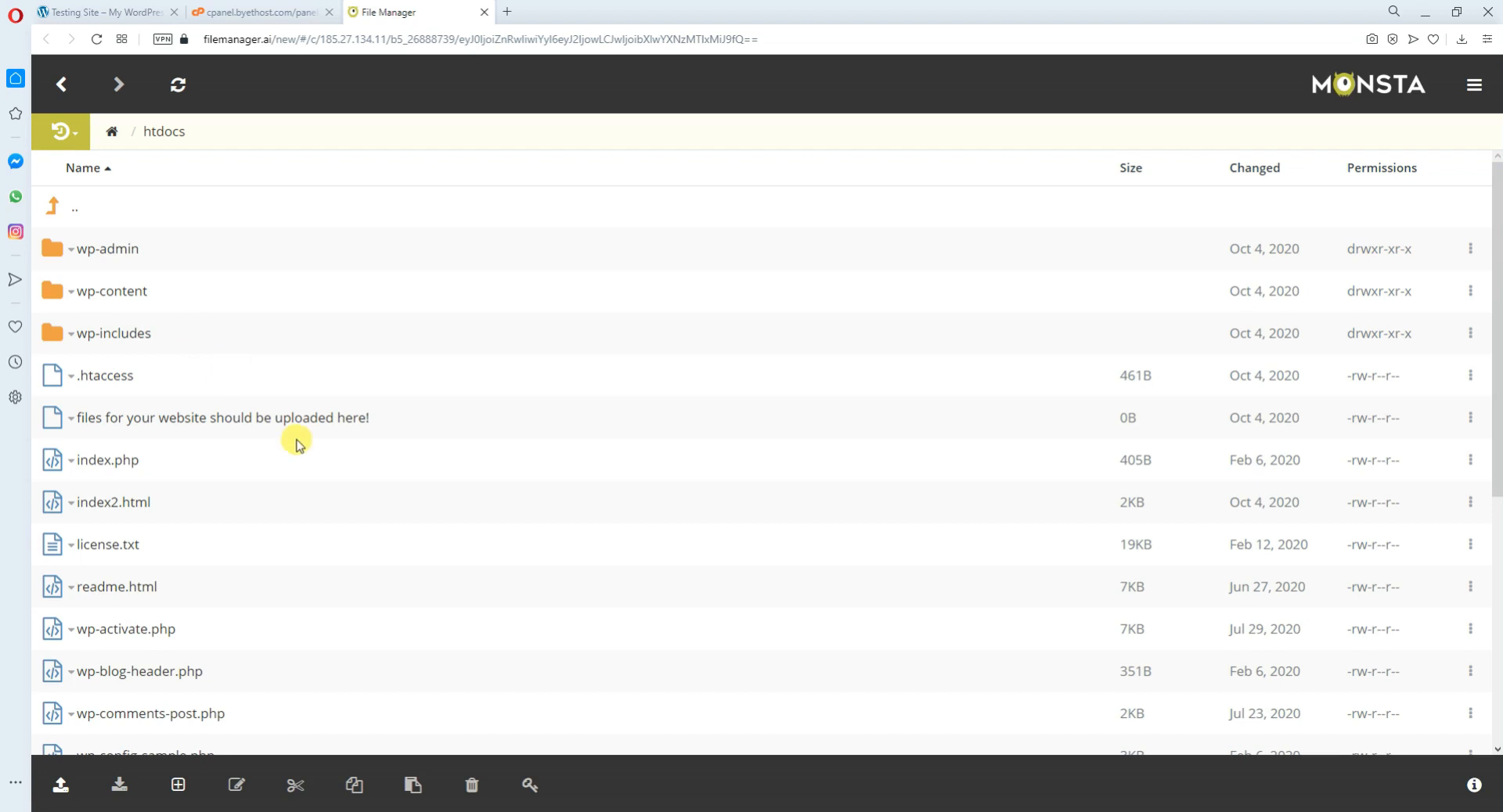
pyautogui.scroll(-5, 296, 443)
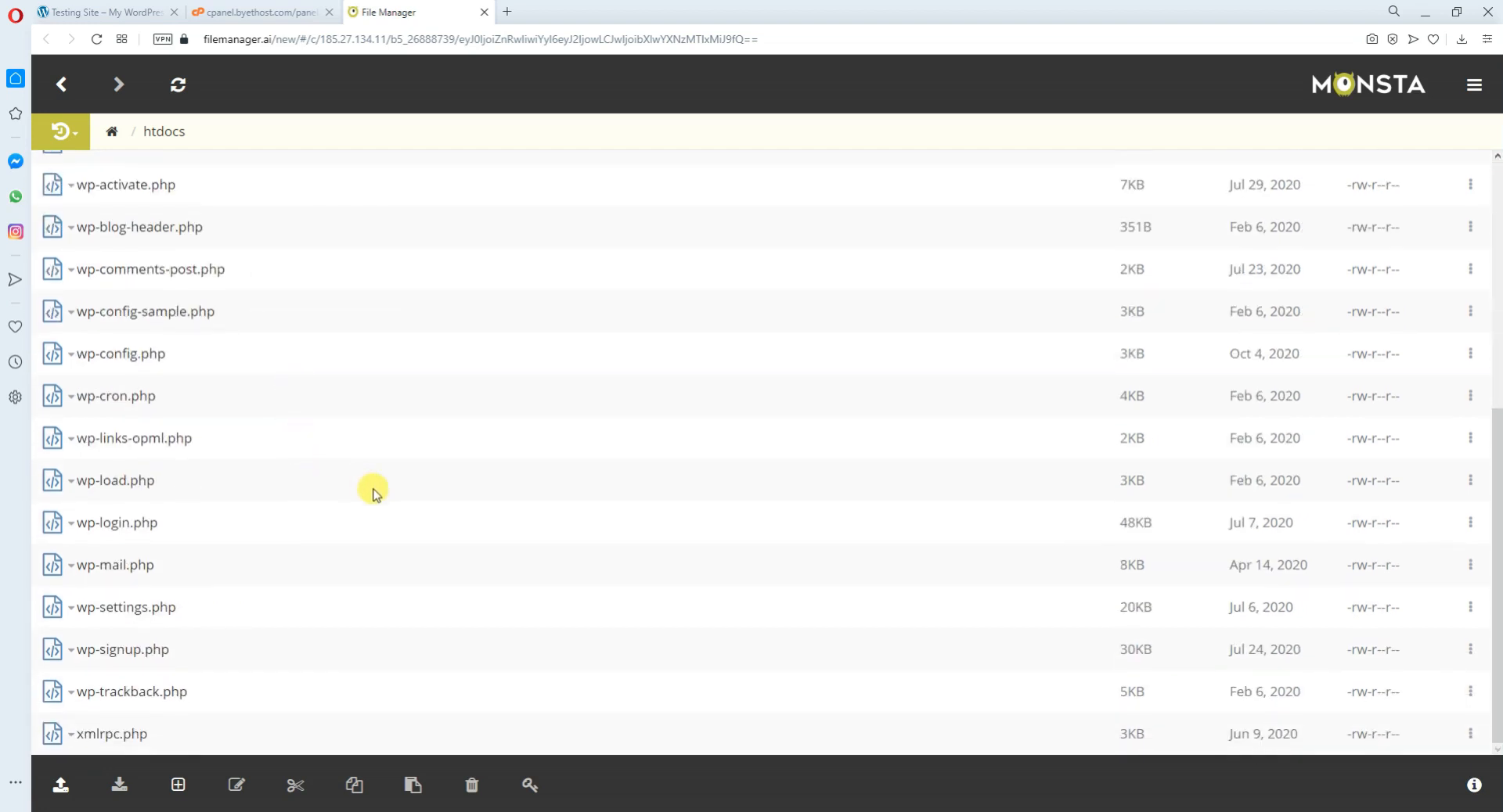
pyautogui.scroll(5, 349, 489)
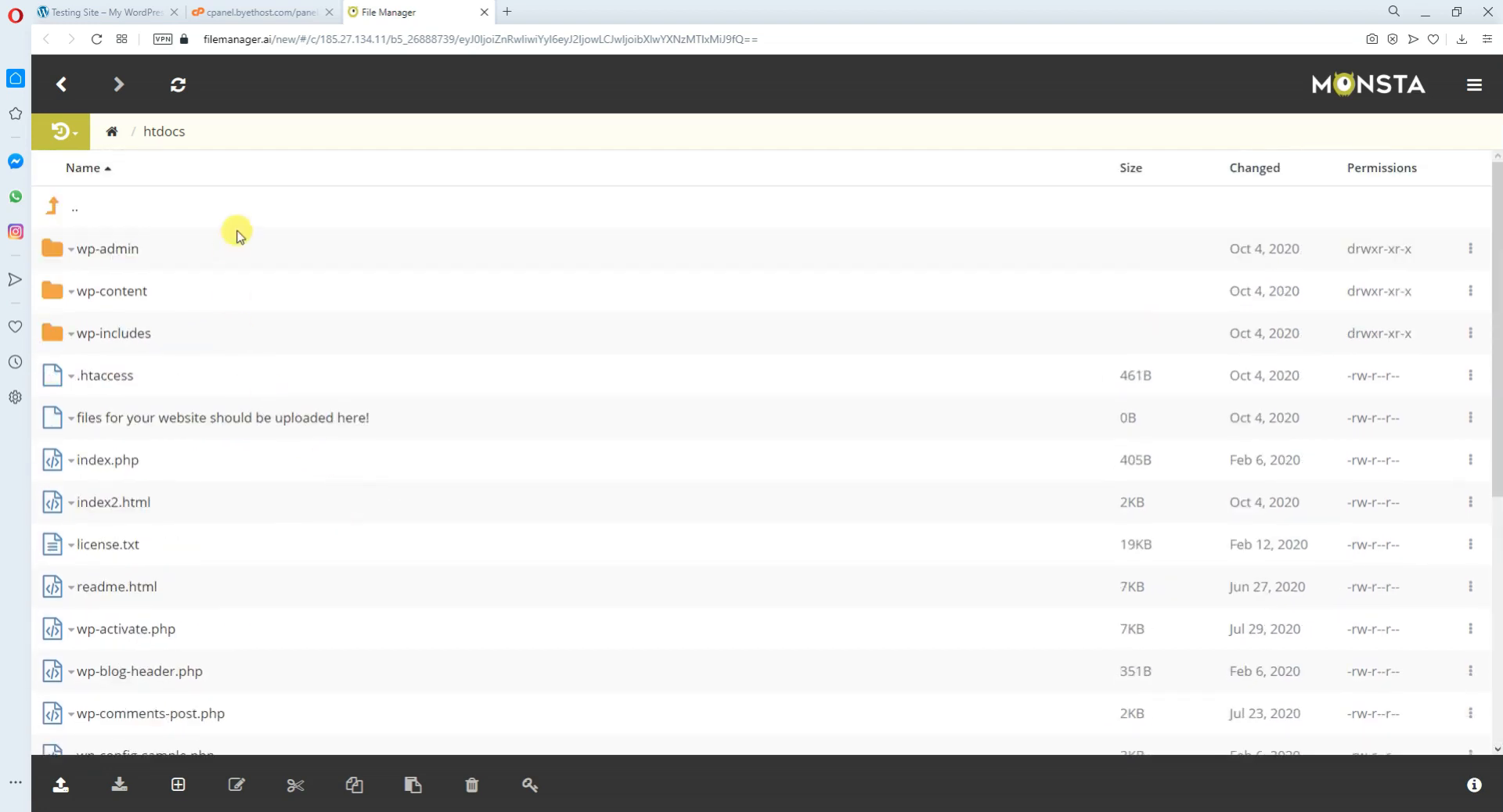
pyautogui.scroll(-5, 250, 368)
pyautogui.scroll(2, 266, 548)
pyautogui.scroll(-3, 227, 618)
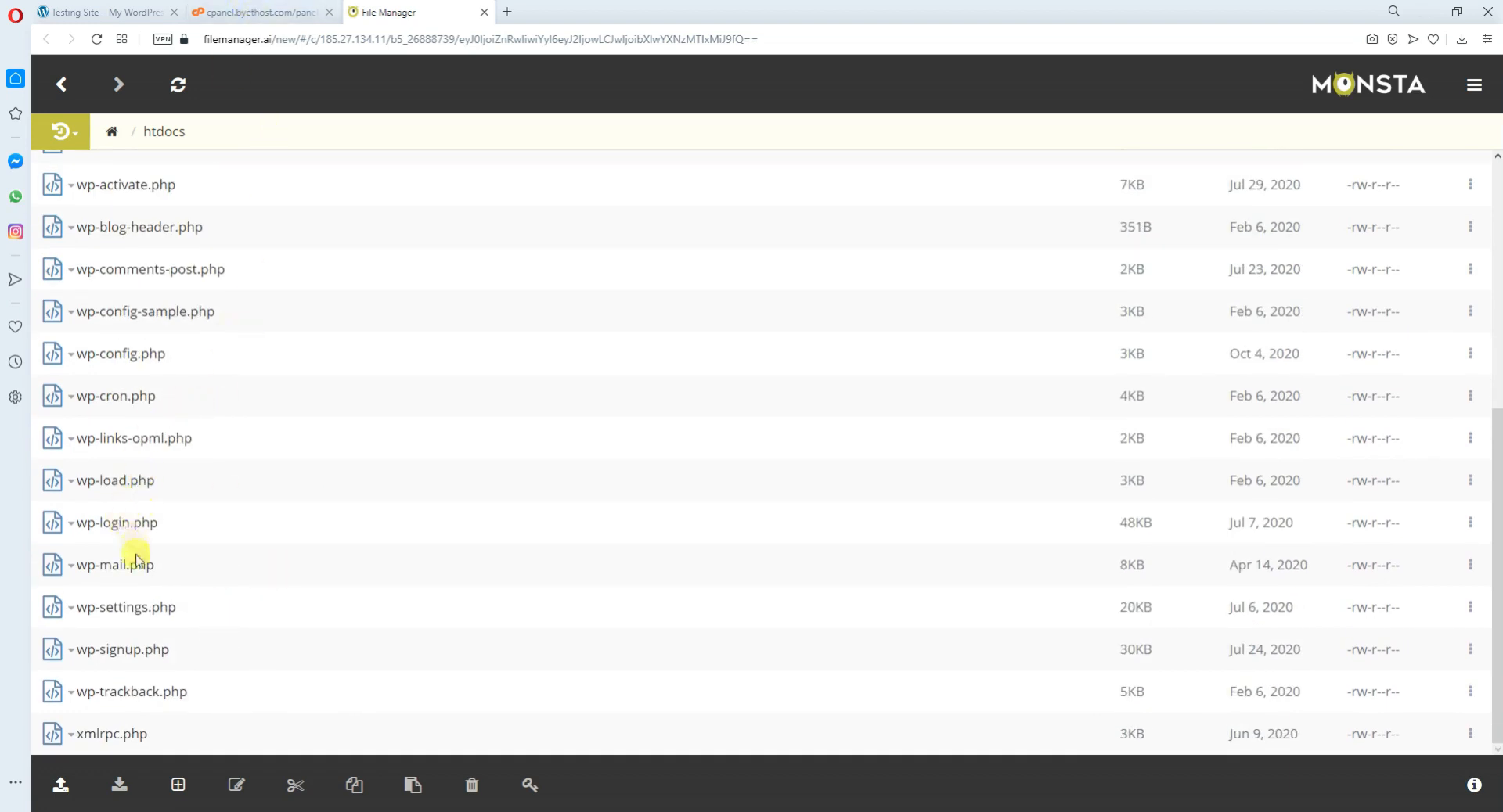
# - Compare the WordPress Testing Site tab with the htdocs listing in the file manager
pyautogui.click(133, 21)
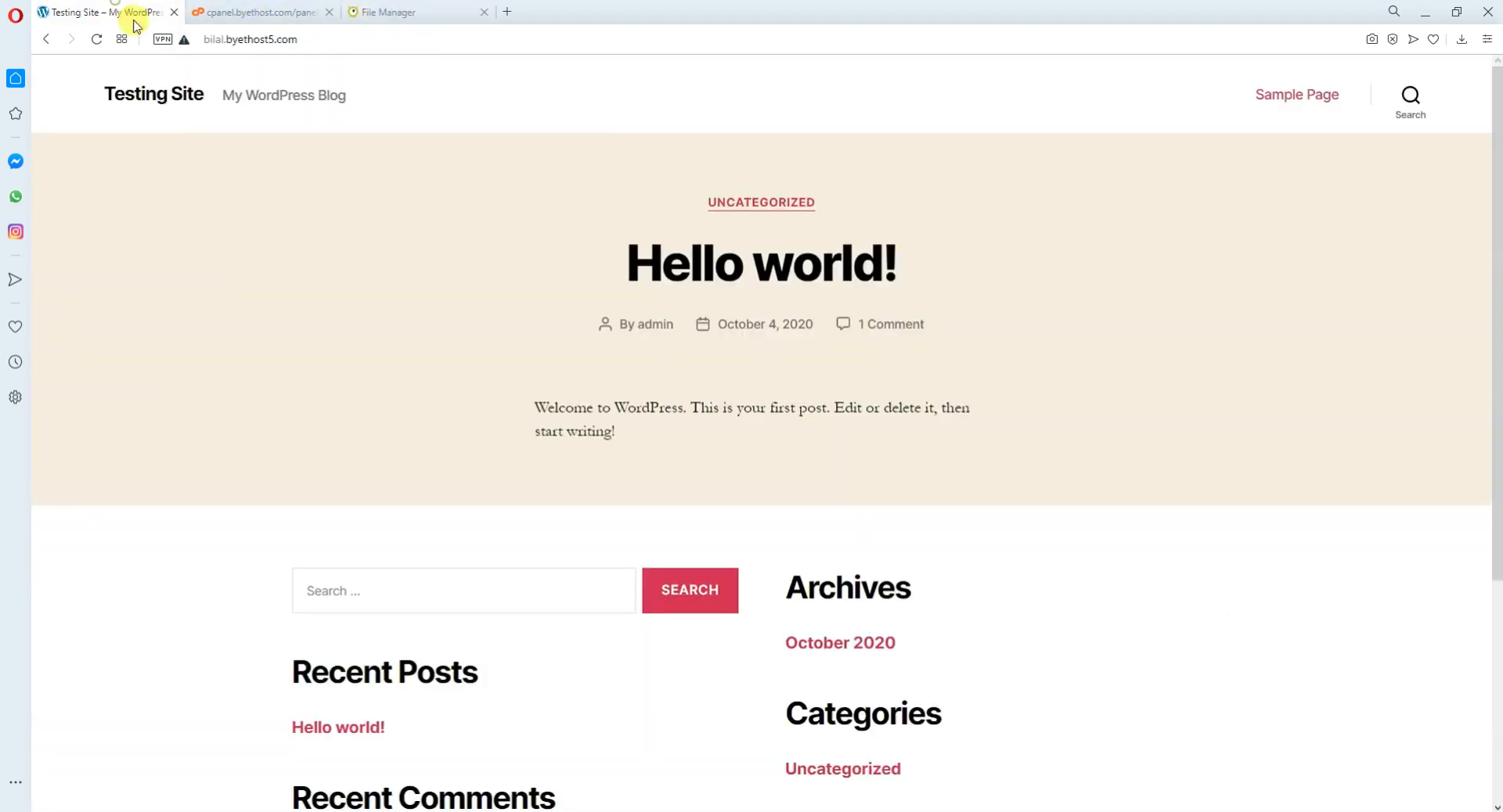
pyautogui.click(387, 12)
pyautogui.scroll(3, 331, 610)
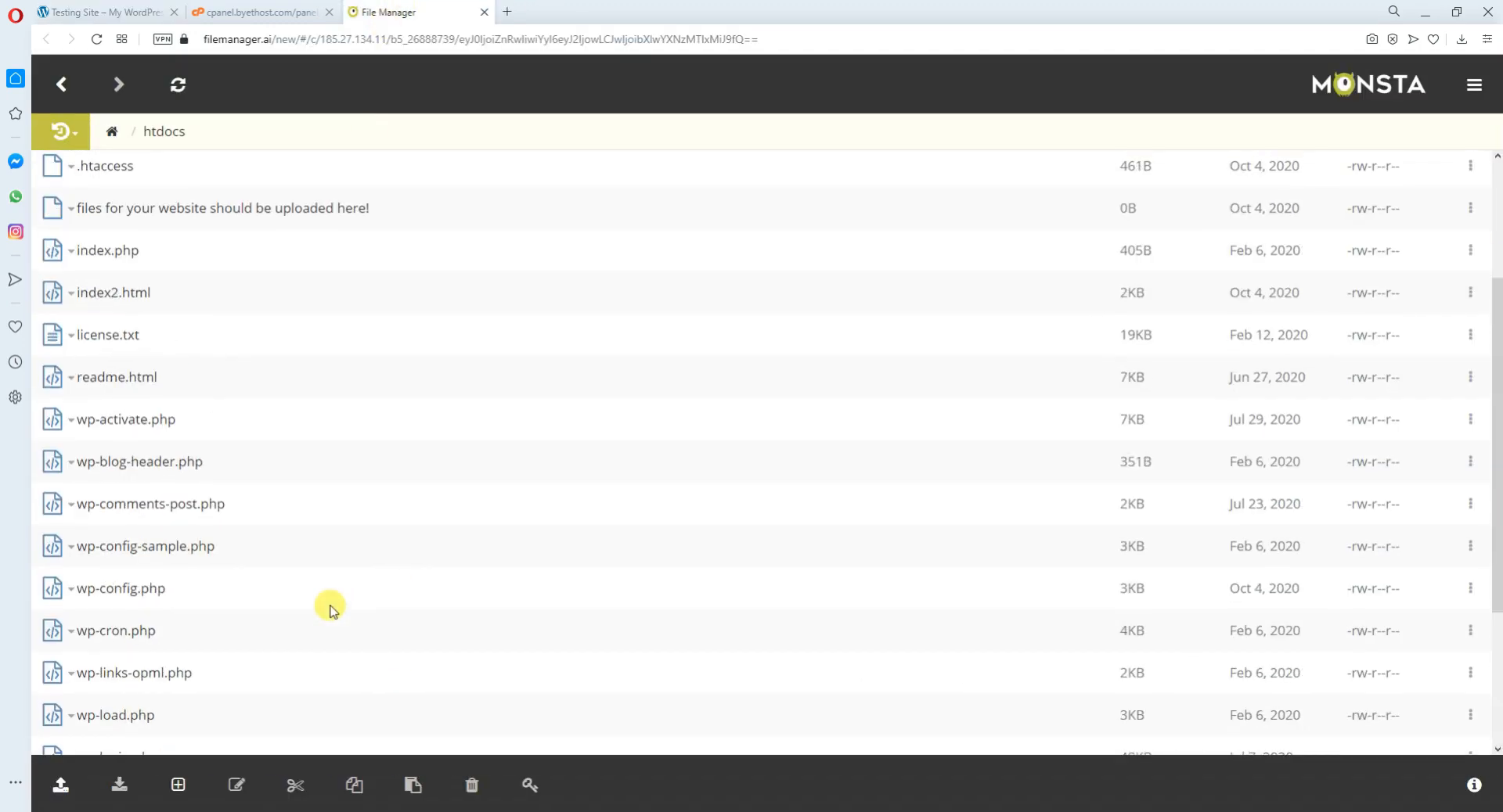
pyautogui.scroll(-3, 330, 610)
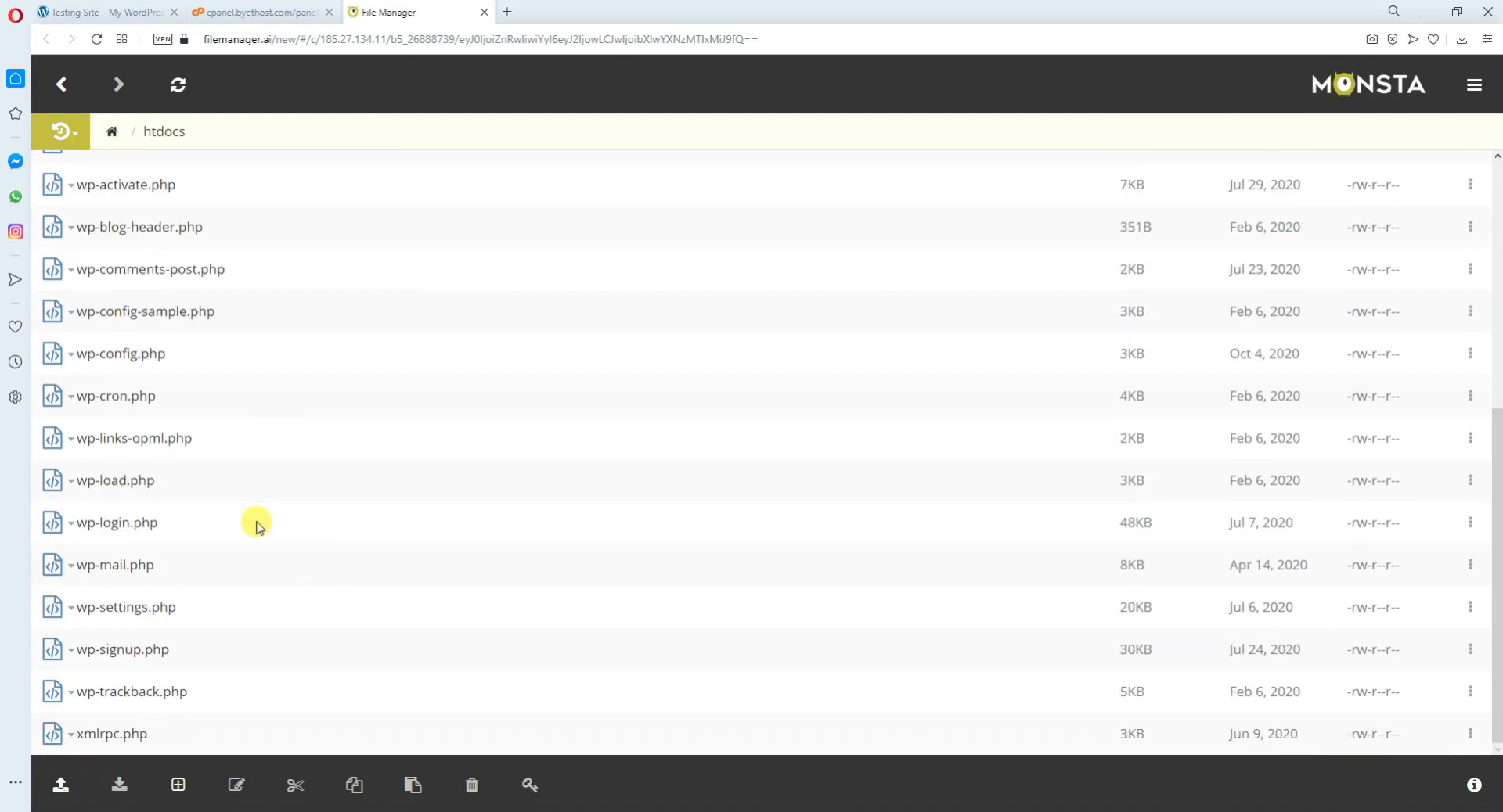
pyautogui.scroll(6, 209, 700)
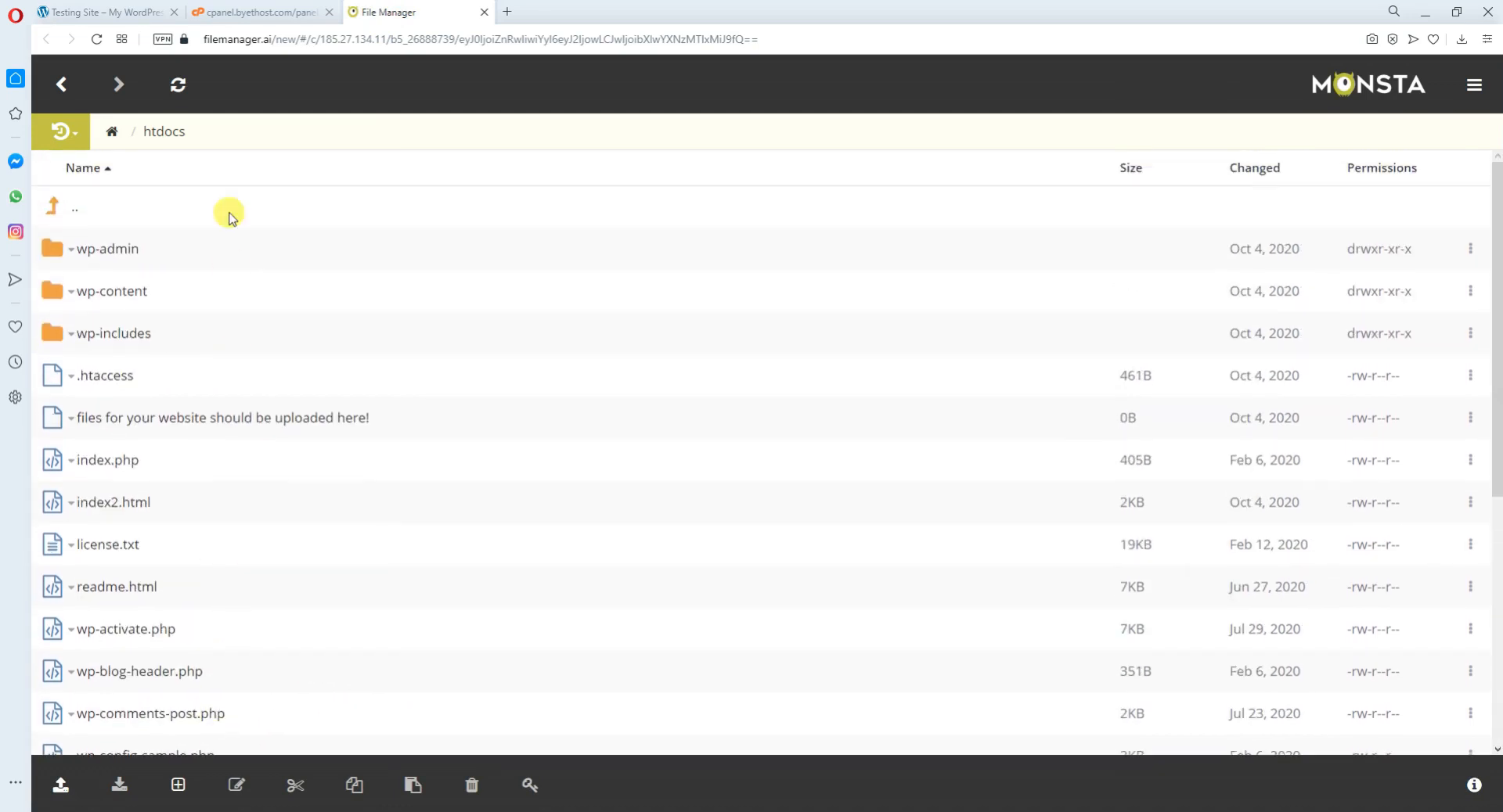
pyautogui.click(107, 11)
pyautogui.scroll(-4, 483, 496)
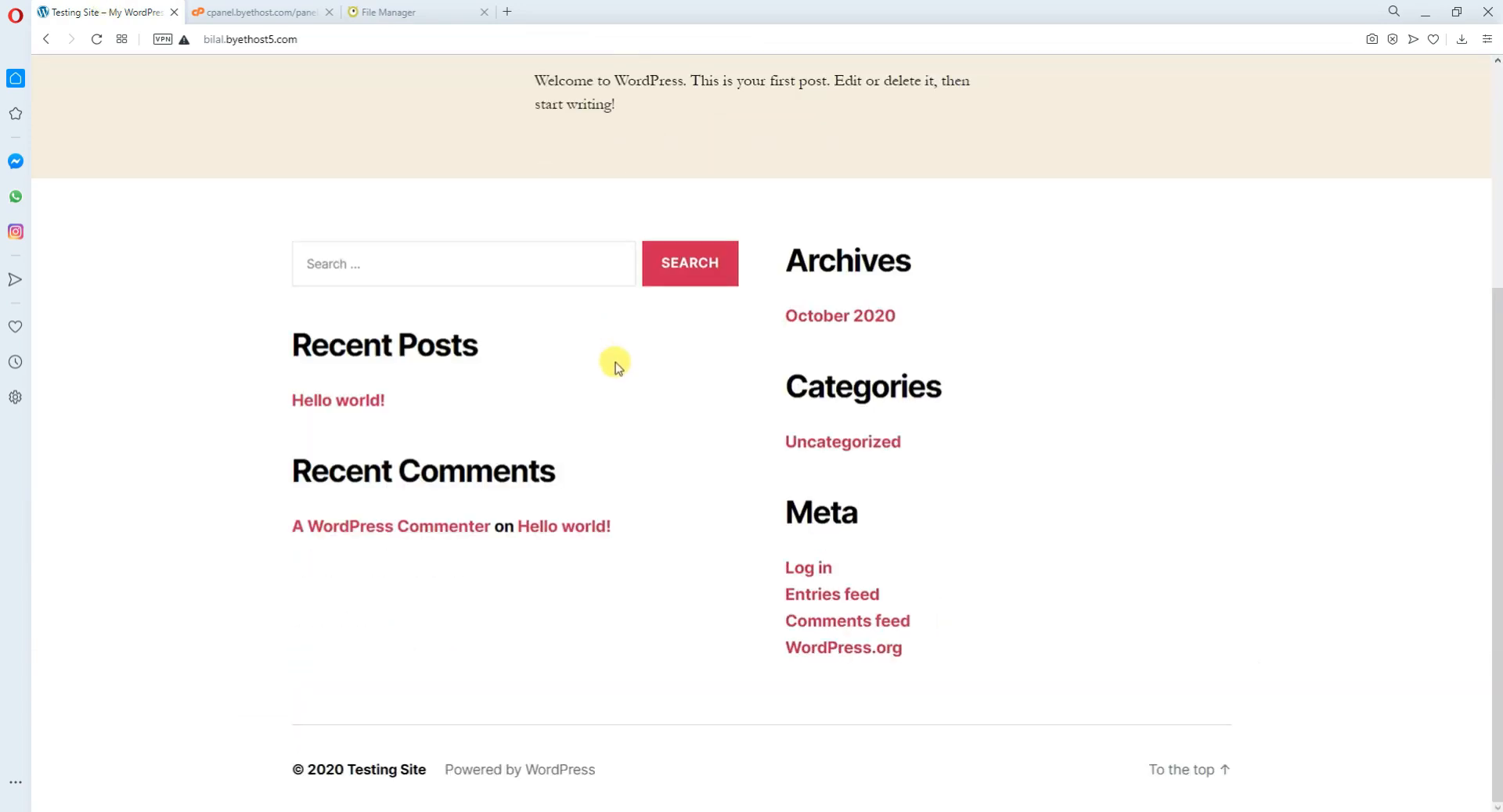
pyautogui.click(427, 12)
pyautogui.scroll(-6, 644, 527)
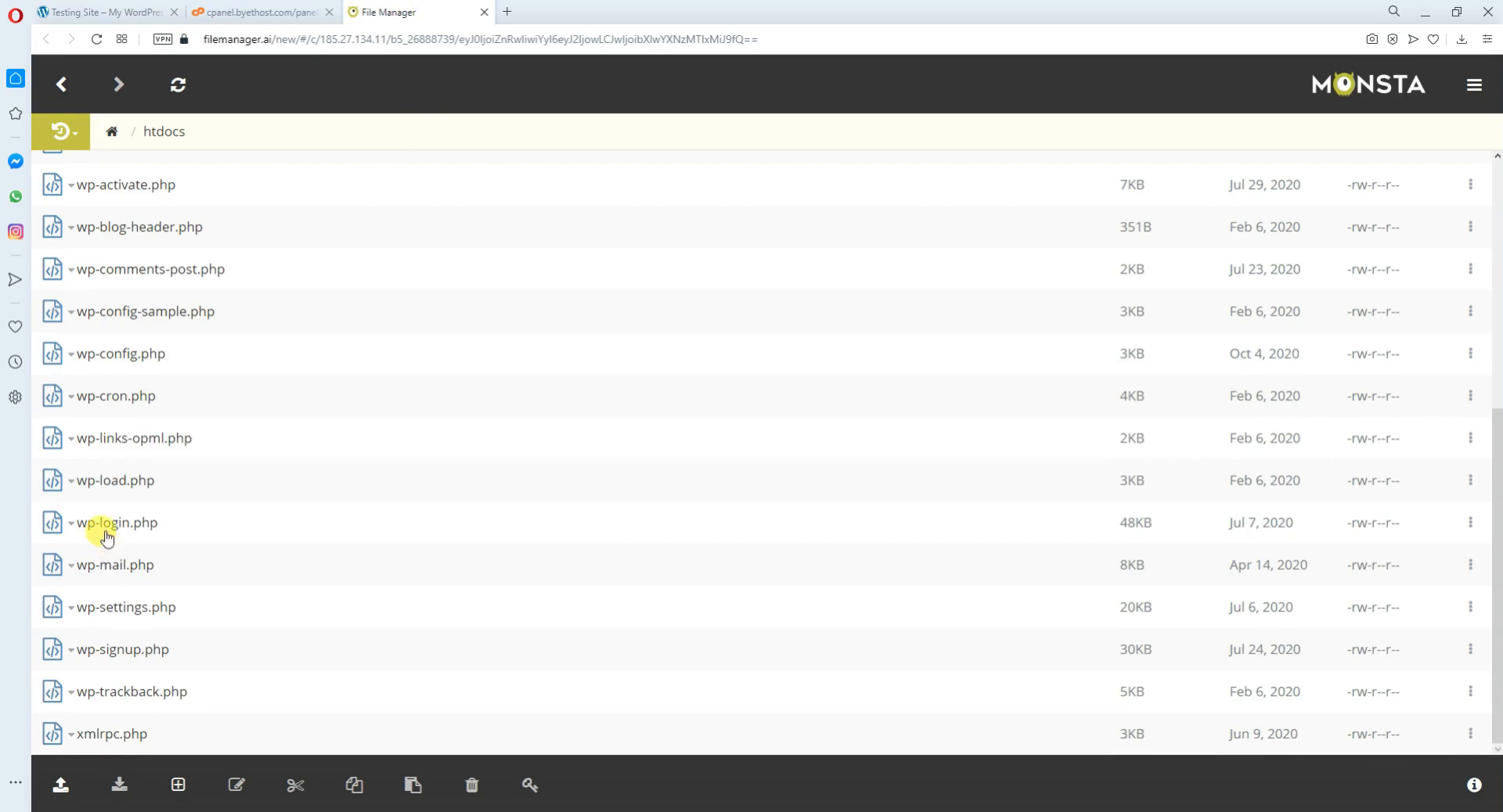
pyautogui.click(81, 6)
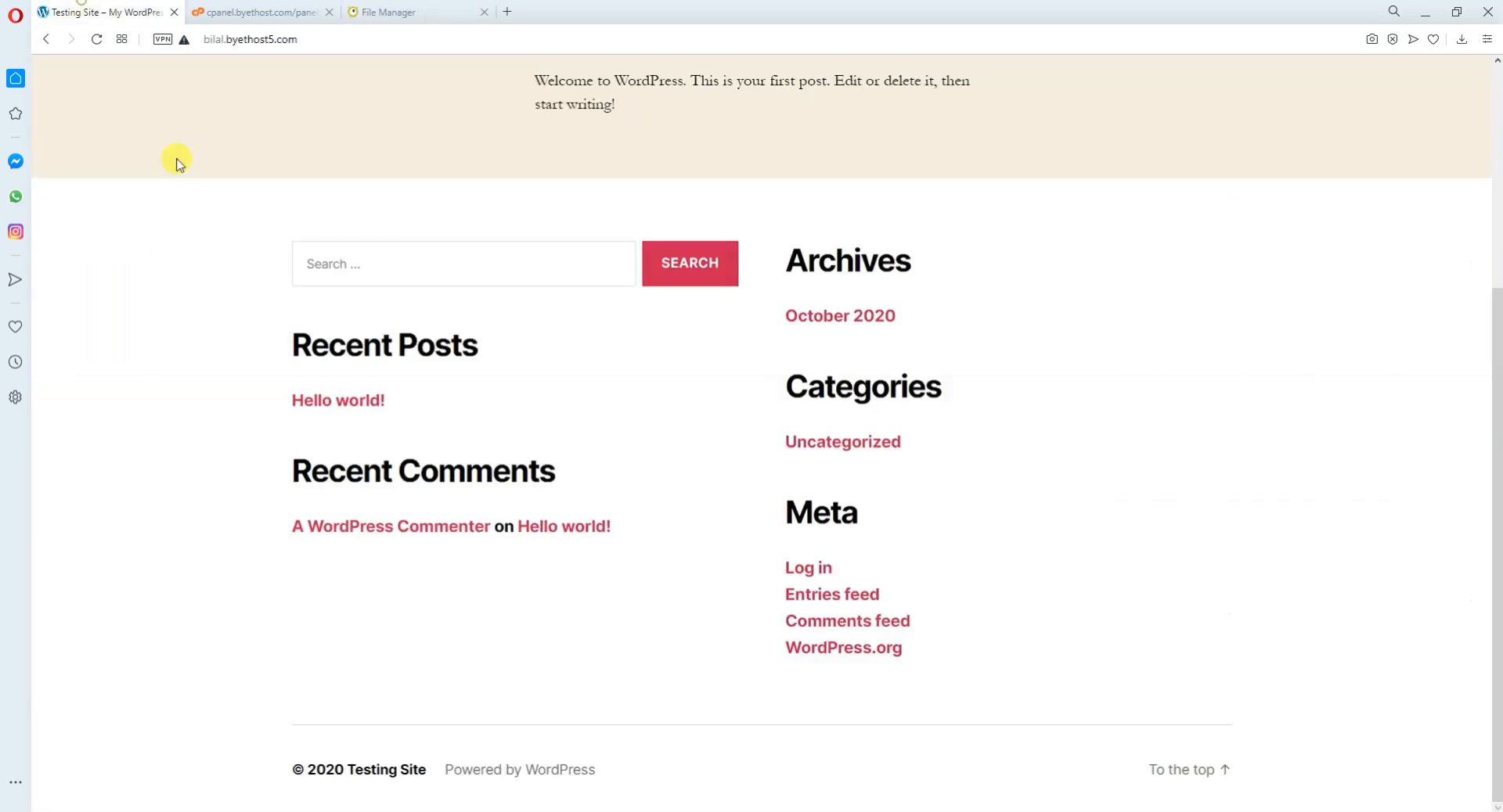
pyautogui.scroll(5, 519, 547)
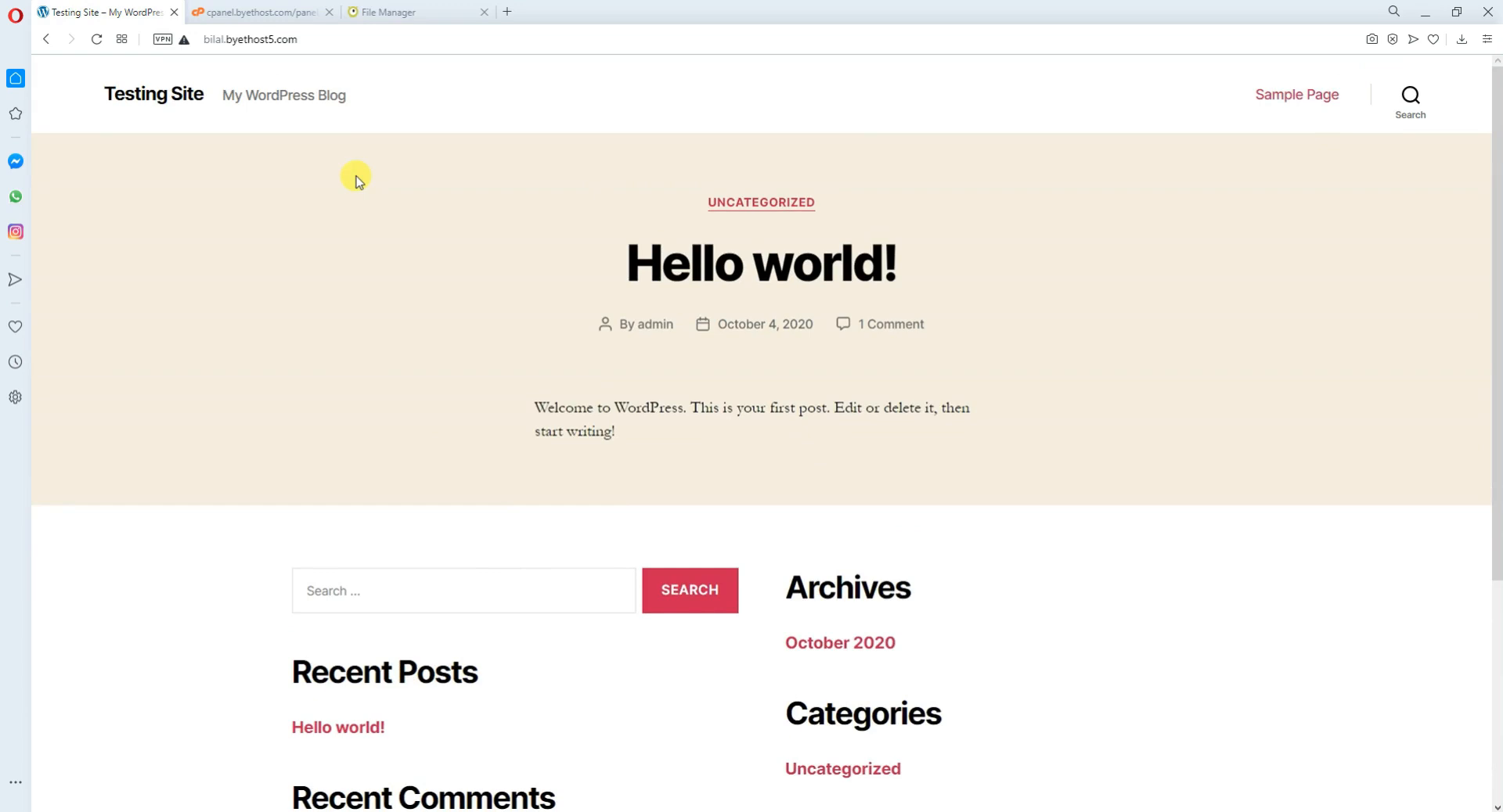
# - Scroll the htdocs listing, then go back up to the account's home folder
pyautogui.click(389, 11)
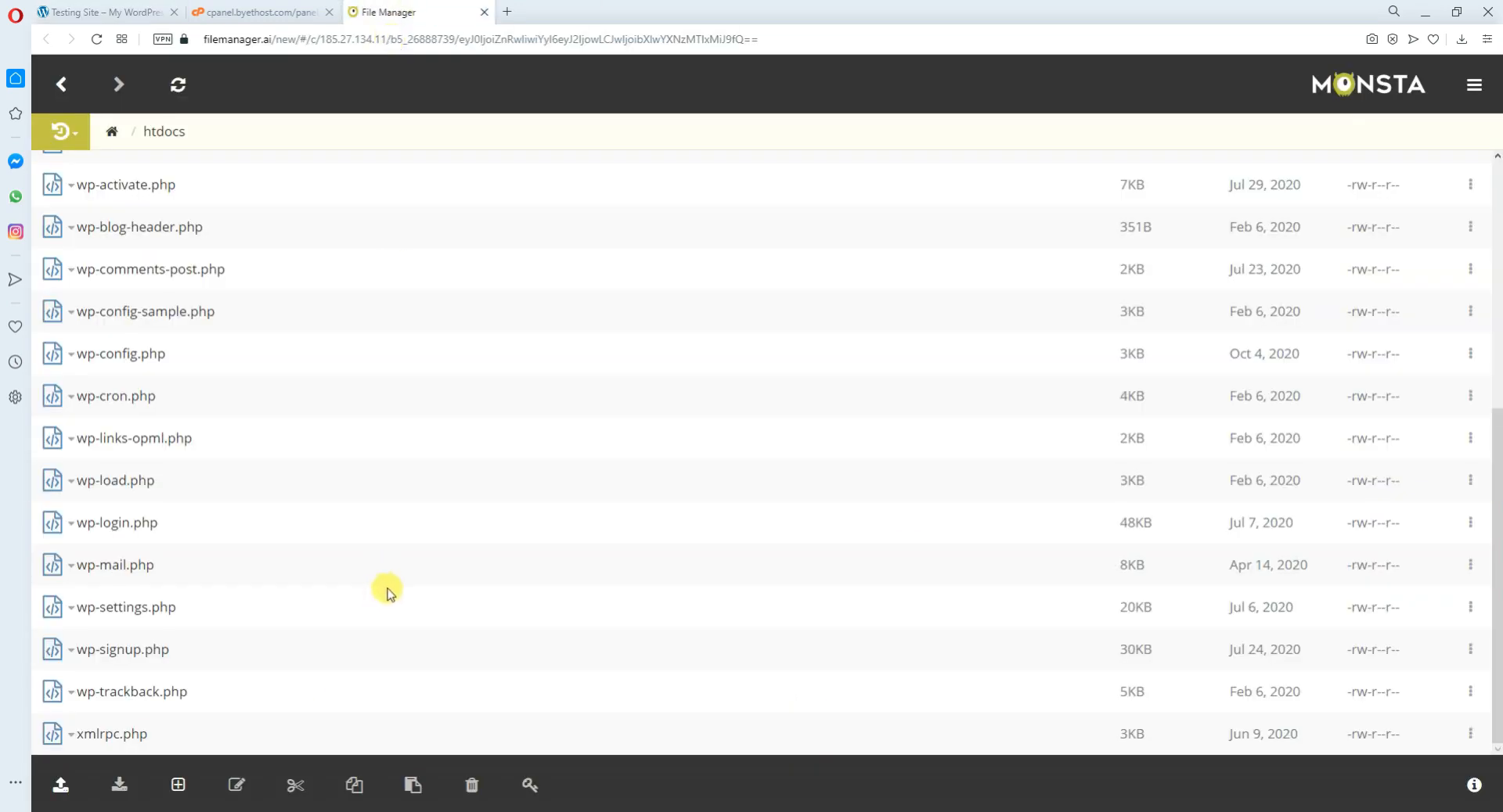
pyautogui.scroll(5, 388, 592)
pyautogui.scroll(-5, 433, 362)
pyautogui.scroll(5, 446, 560)
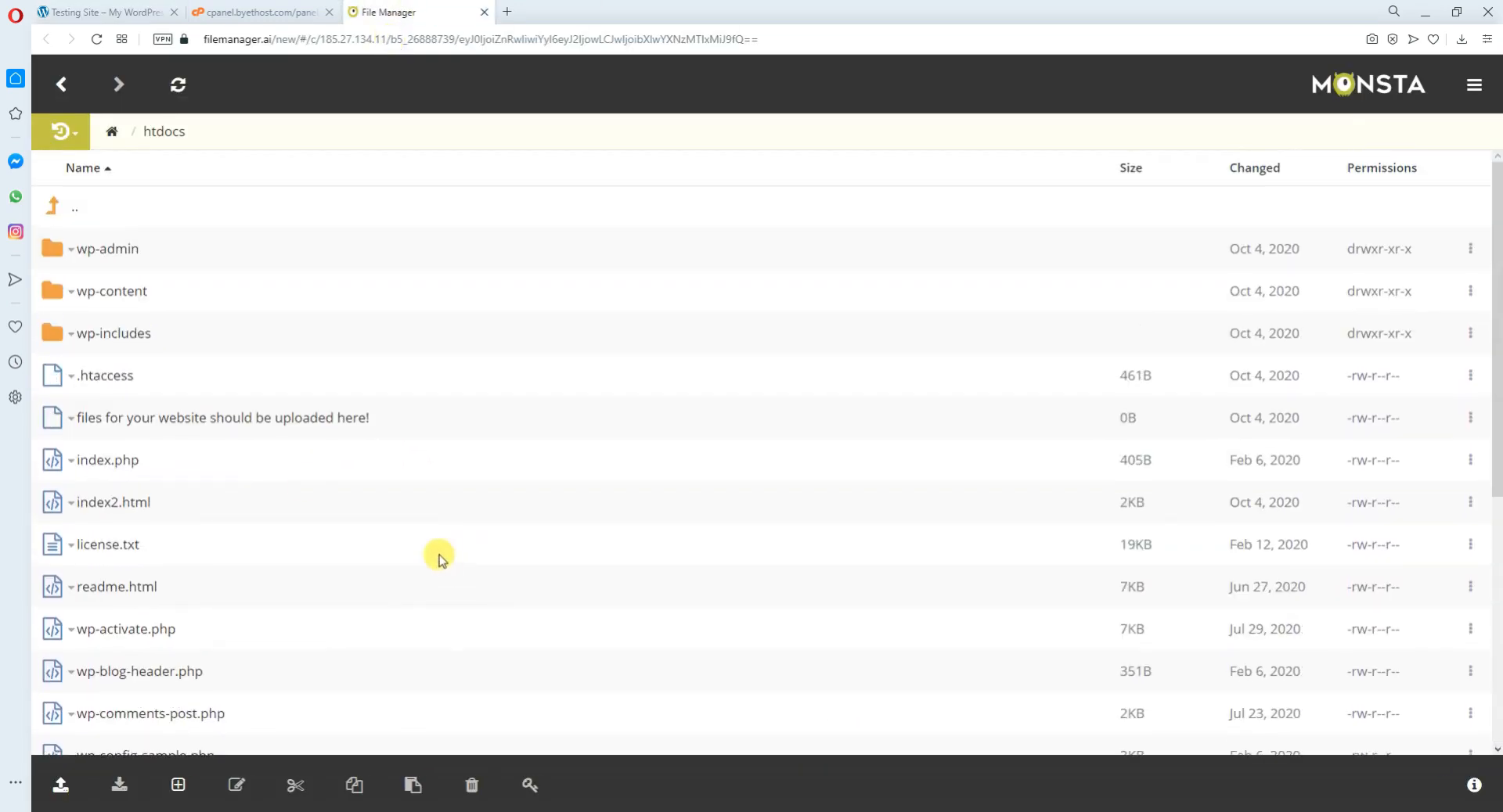
pyautogui.scroll(-5, 195, 369)
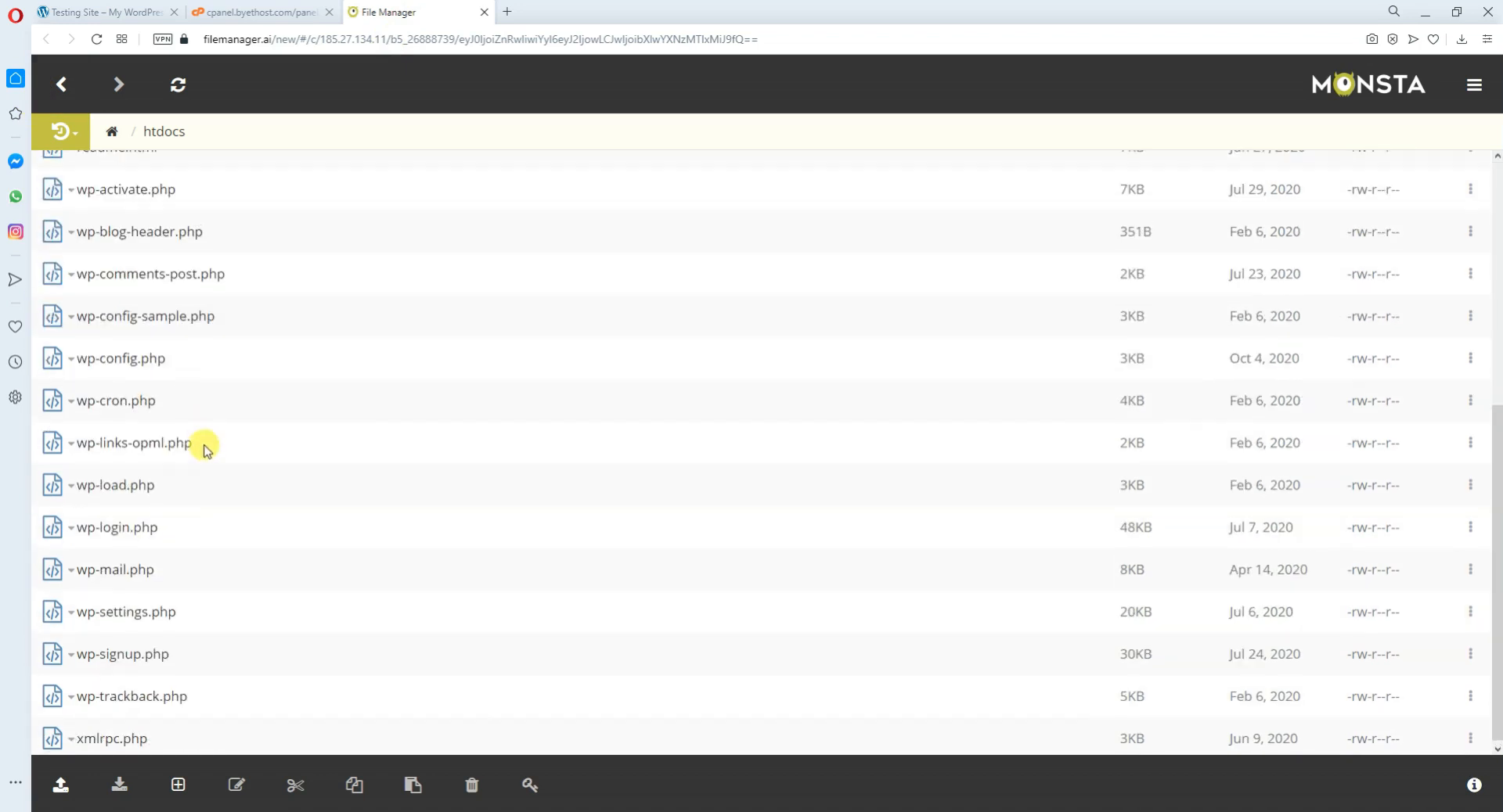
pyautogui.scroll(5, 206, 450)
pyautogui.click(61, 84)
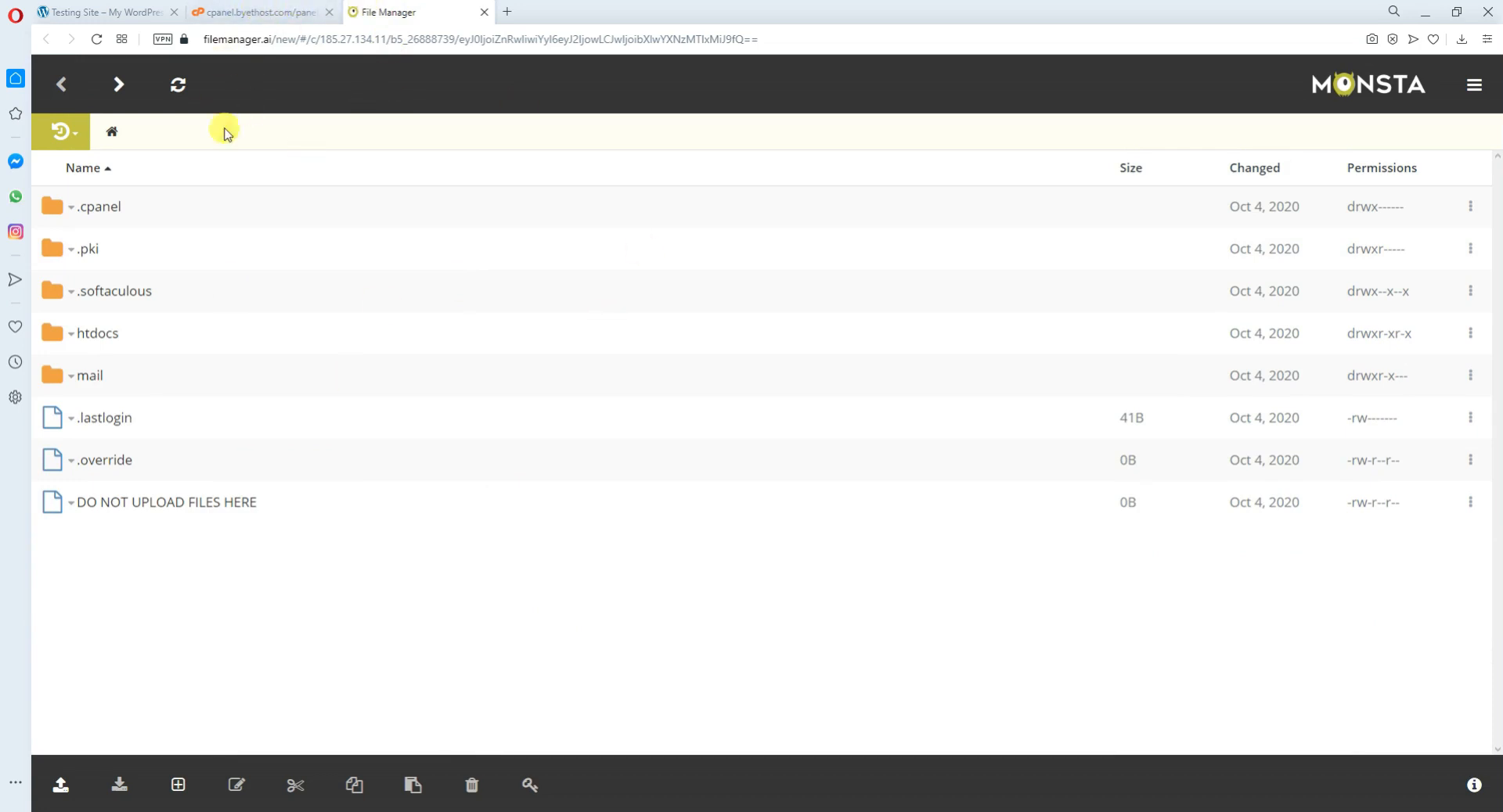
pyautogui.click(110, 9)
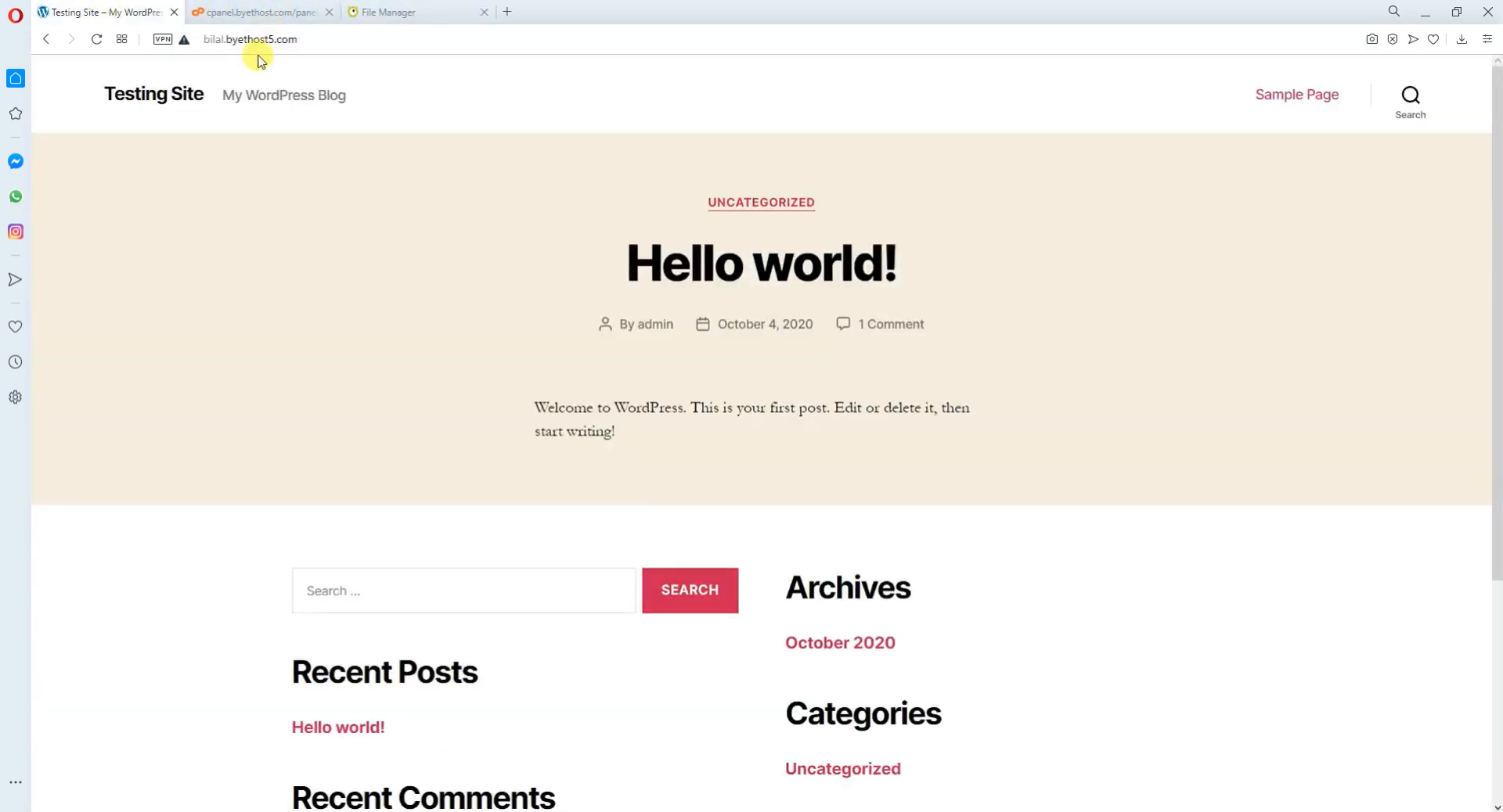
pyautogui.click(360, 7)
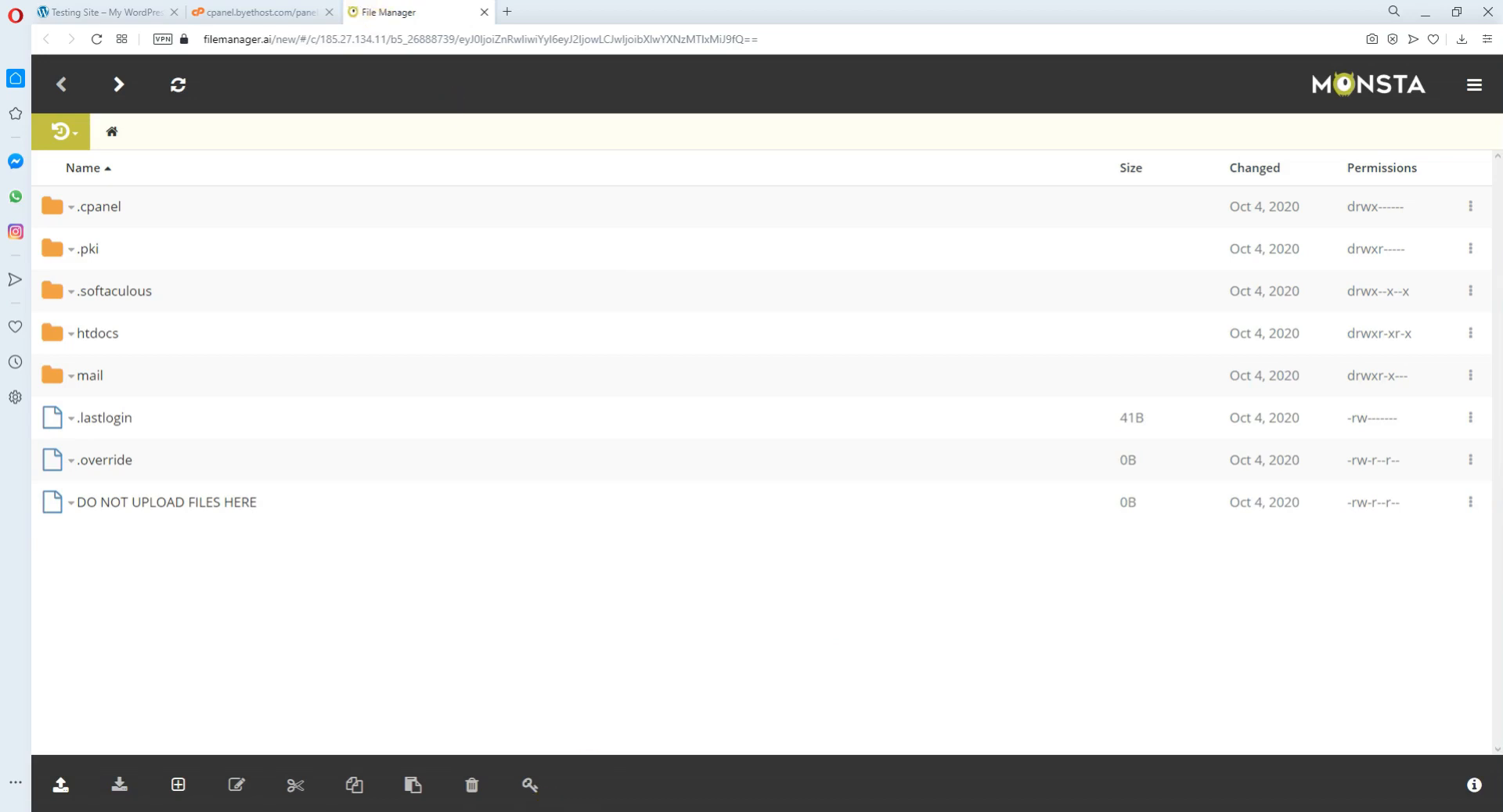
# - Copy the home page address from the move.pk Details document in Word
pyautogui.click(630, 779)
pyautogui.scroll(-5, 645, 705)
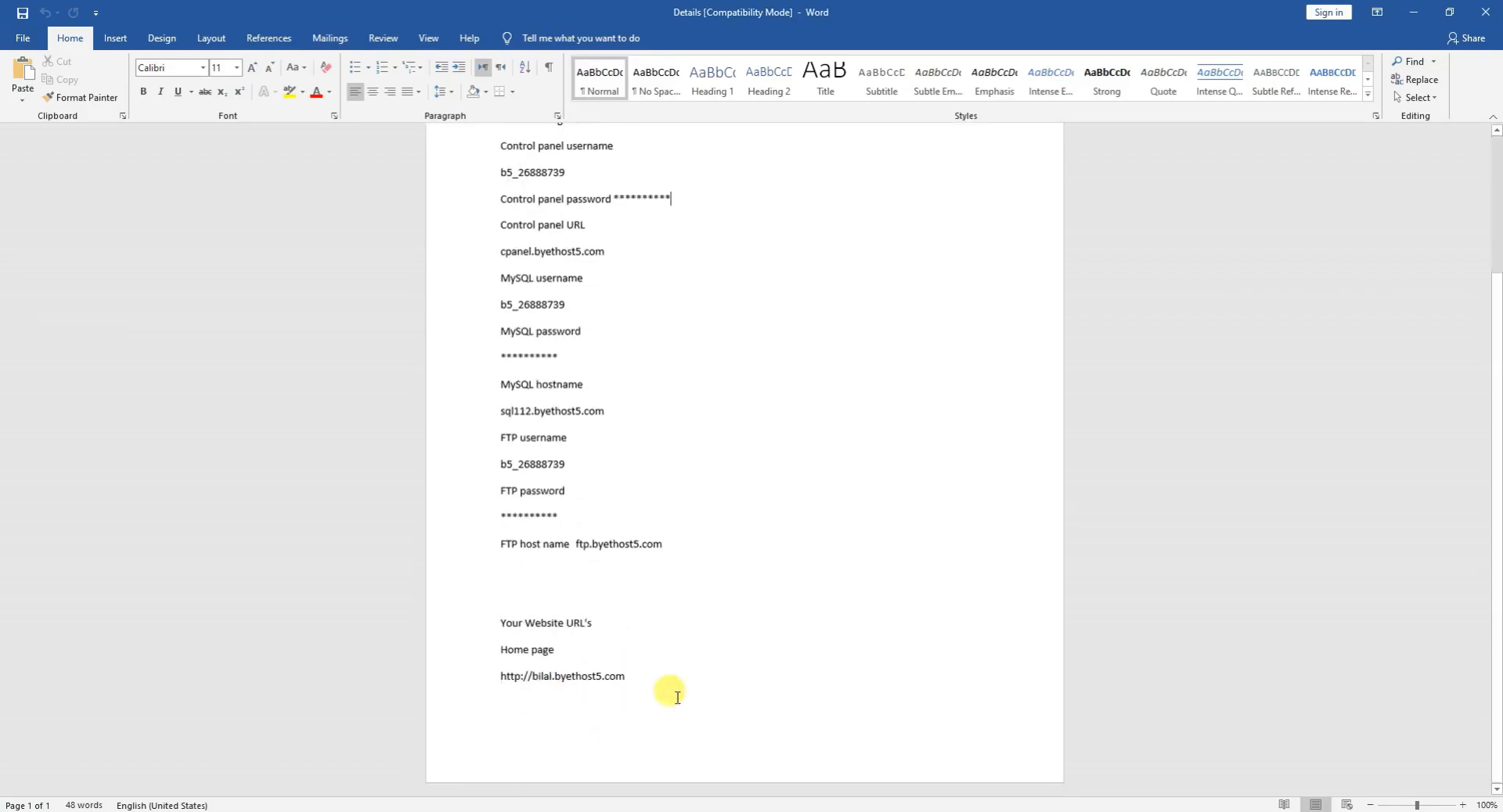
pyautogui.moveTo(552, 810)
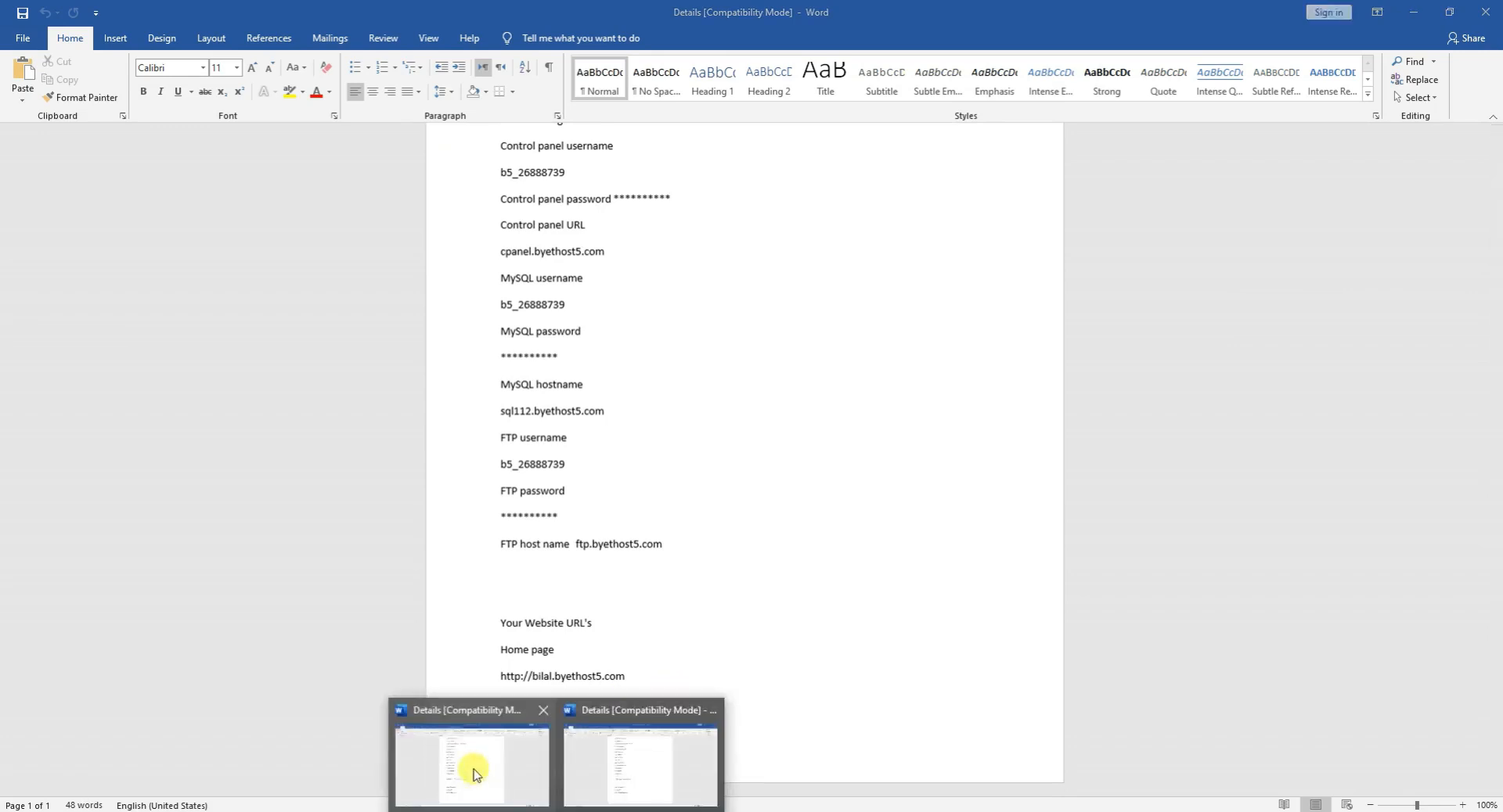
pyautogui.click(473, 768)
pyautogui.rightClick(556, 681)
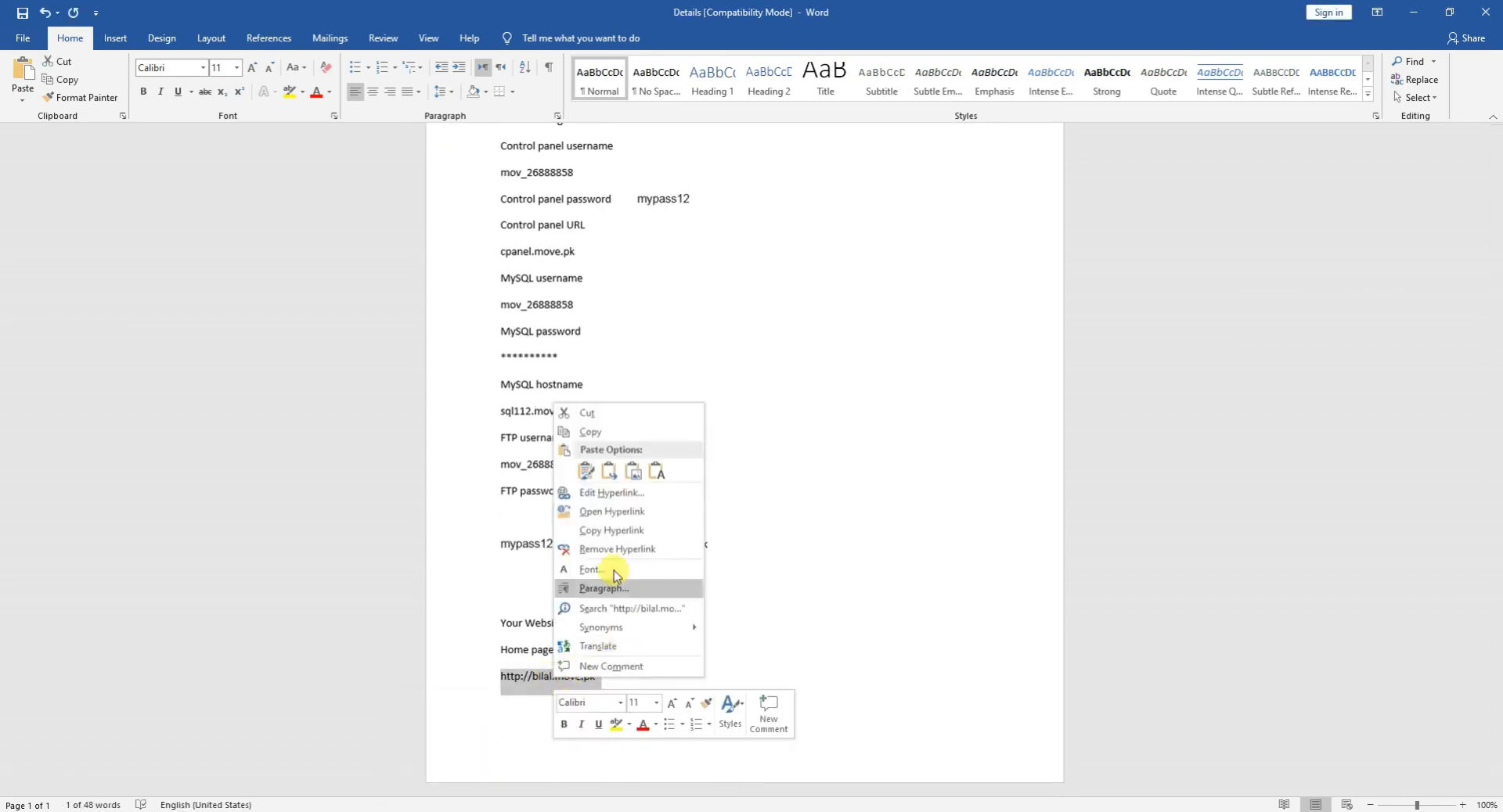
pyautogui.click(628, 435)
# - Load the copied bilal.move.pk address in a new Opera tab
pyautogui.click(487, 811)
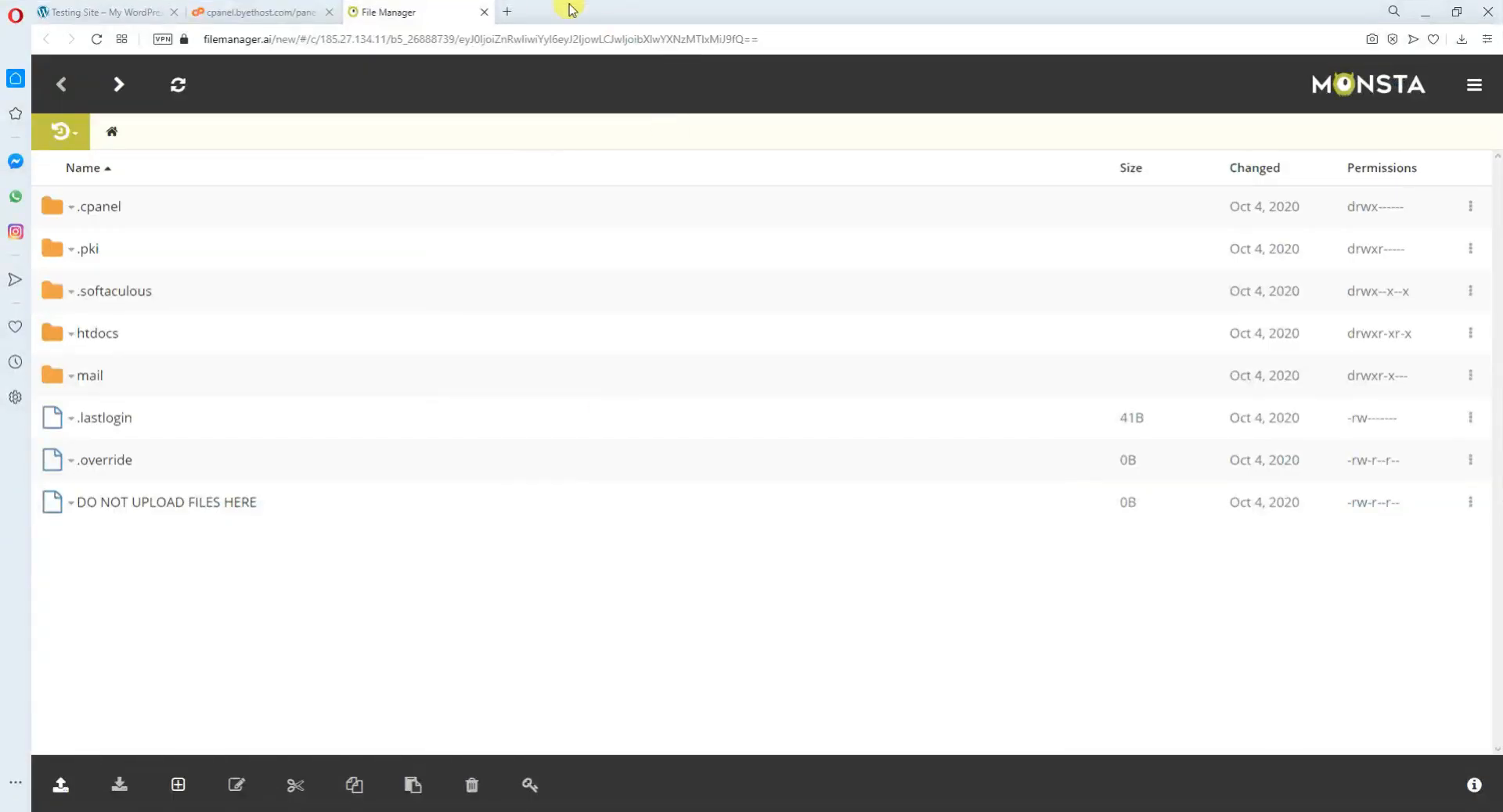
pyautogui.click(506, 12)
pyautogui.hotkey('ctrl', 'v')
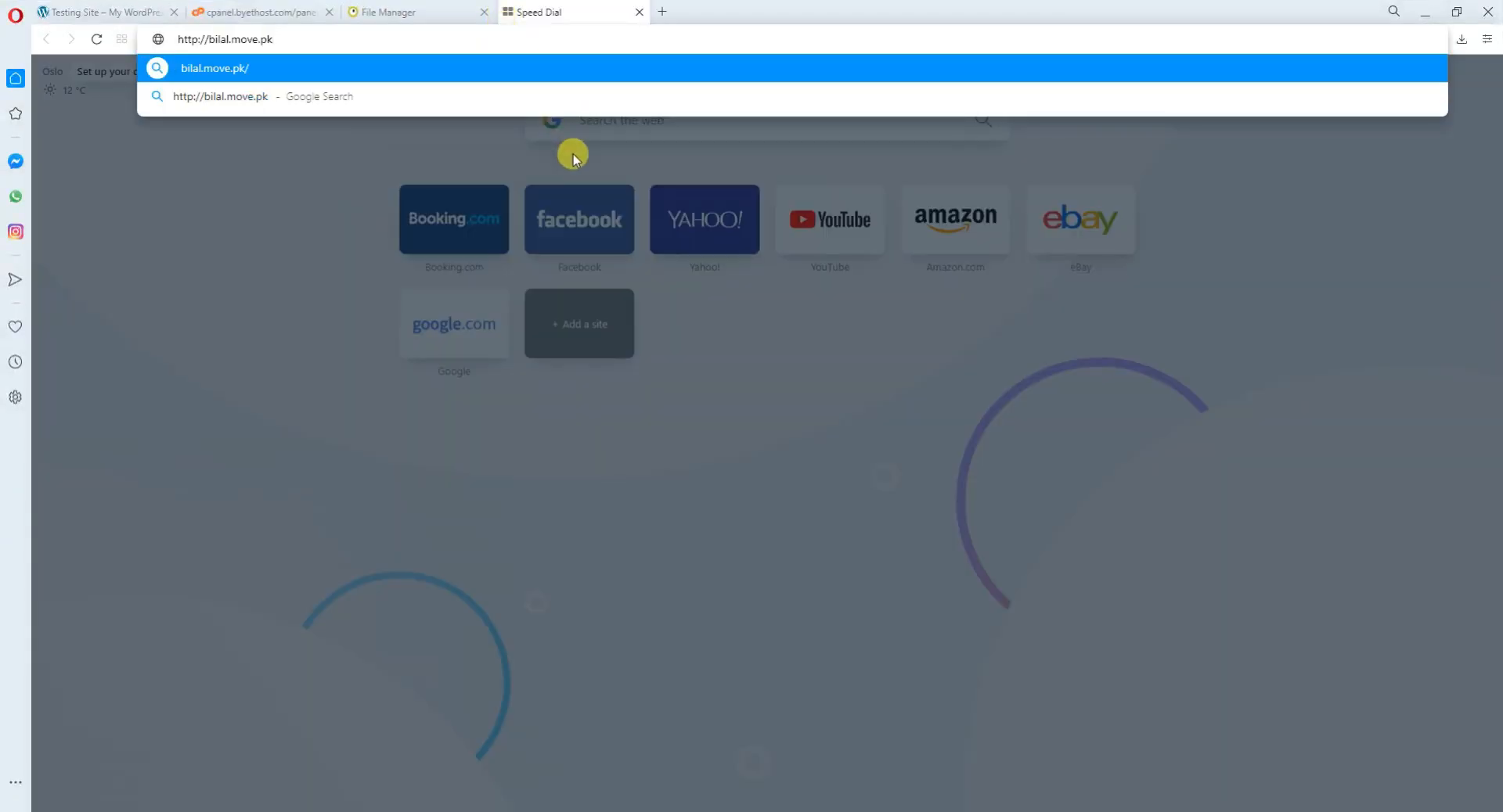
pyautogui.click(718, 70)
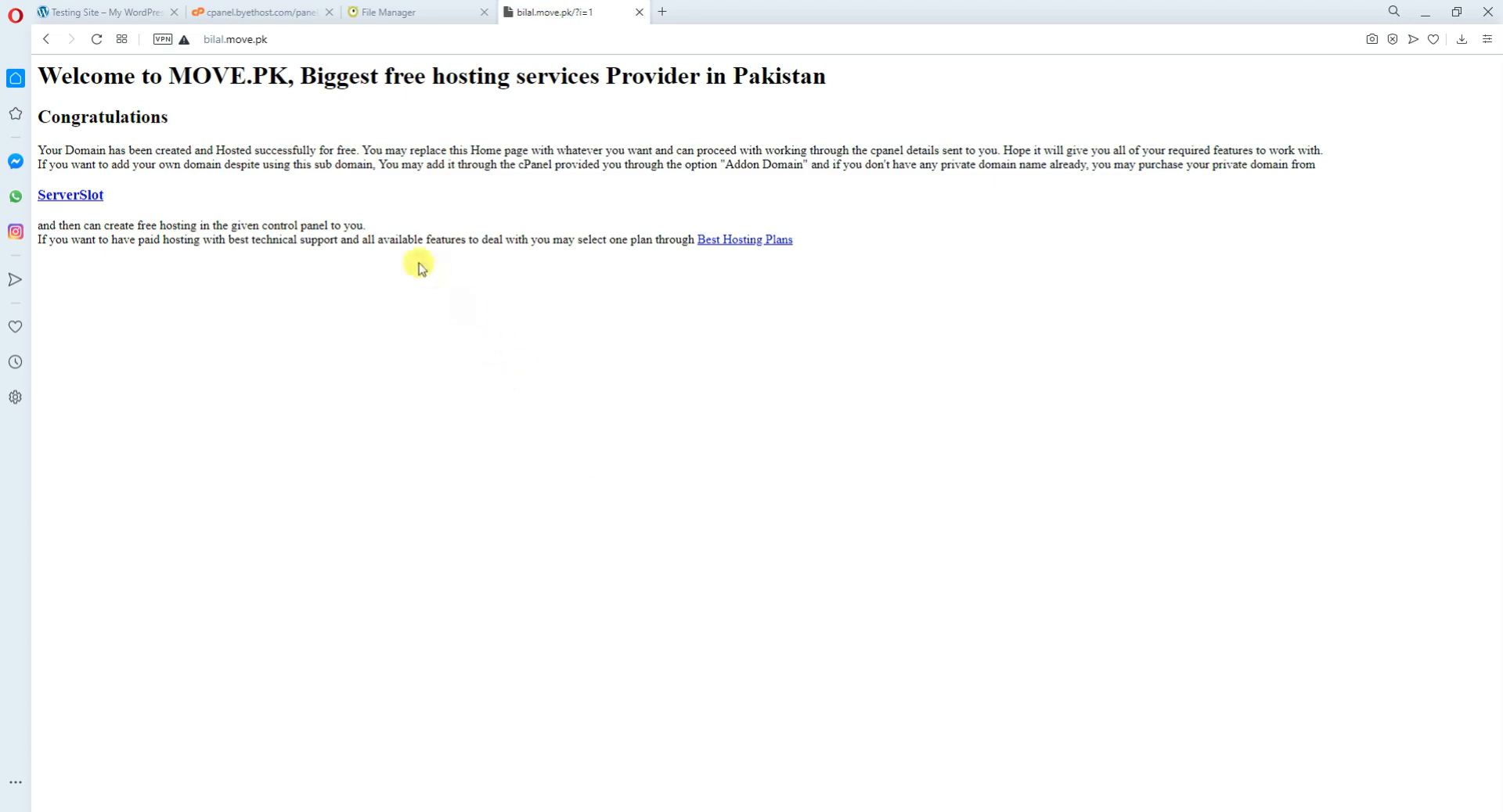
# - Glance at the Testing Site tab, then return to the MOVE.PK welcome page
pyautogui.click(43, 7)
pyautogui.scroll(-4, 459, 446)
pyautogui.scroll(4, 464, 515)
pyautogui.click(537, 9)
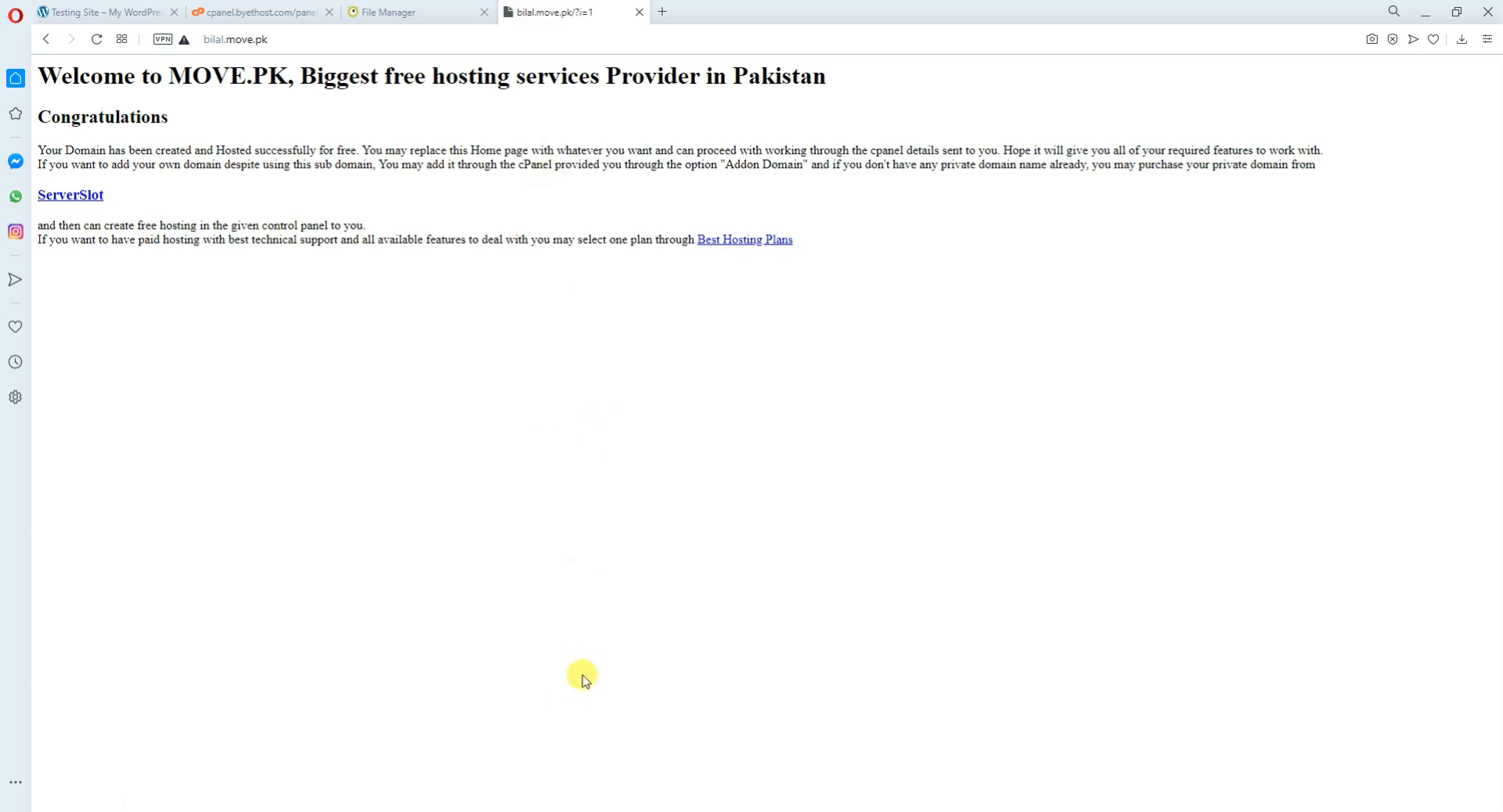
# - Copy the cpanel.move.pk control panel address from the move.pk Details document
pyautogui.click(577, 744)
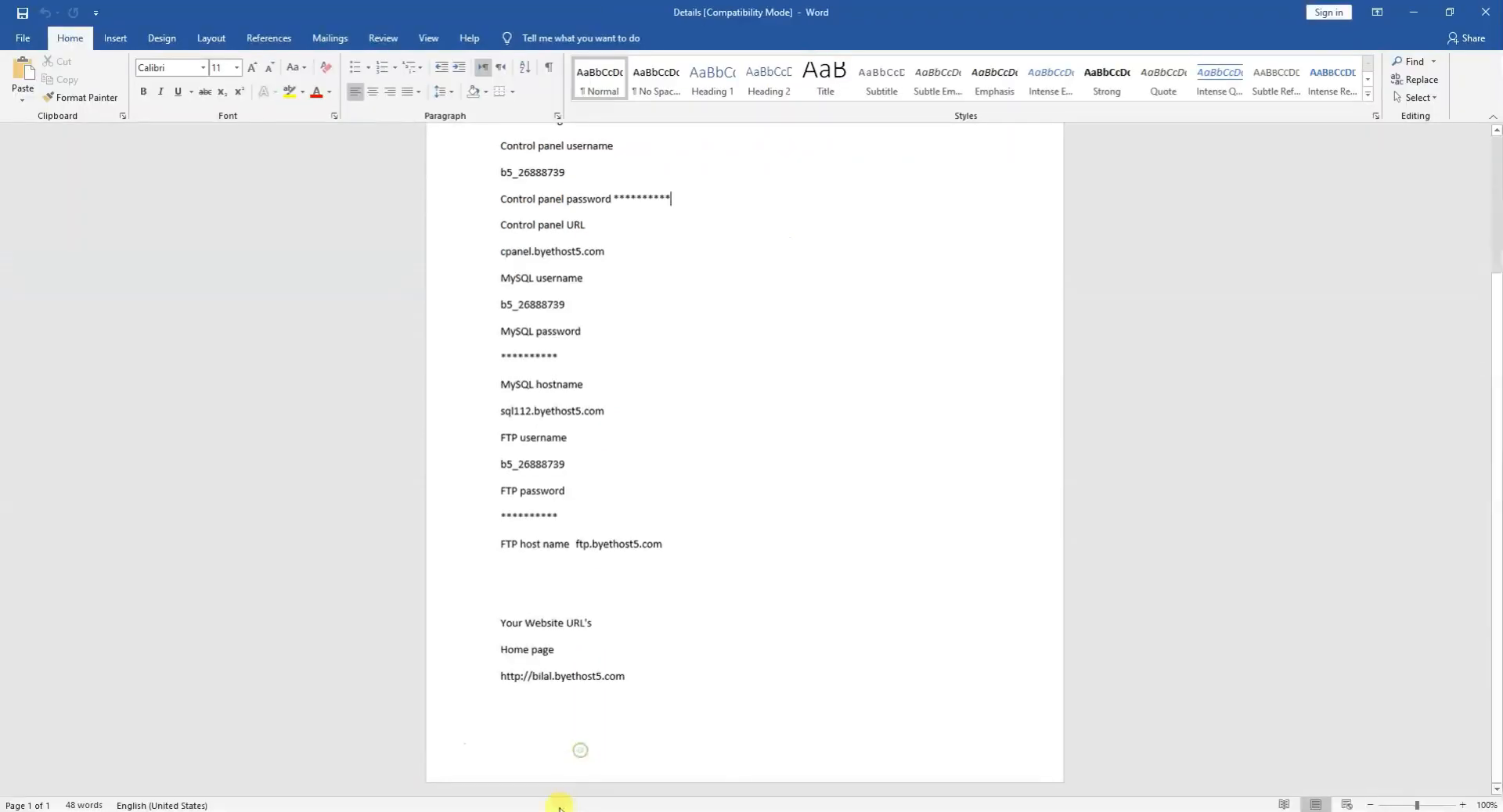
pyautogui.click(480, 782)
pyautogui.scroll(3, 614, 594)
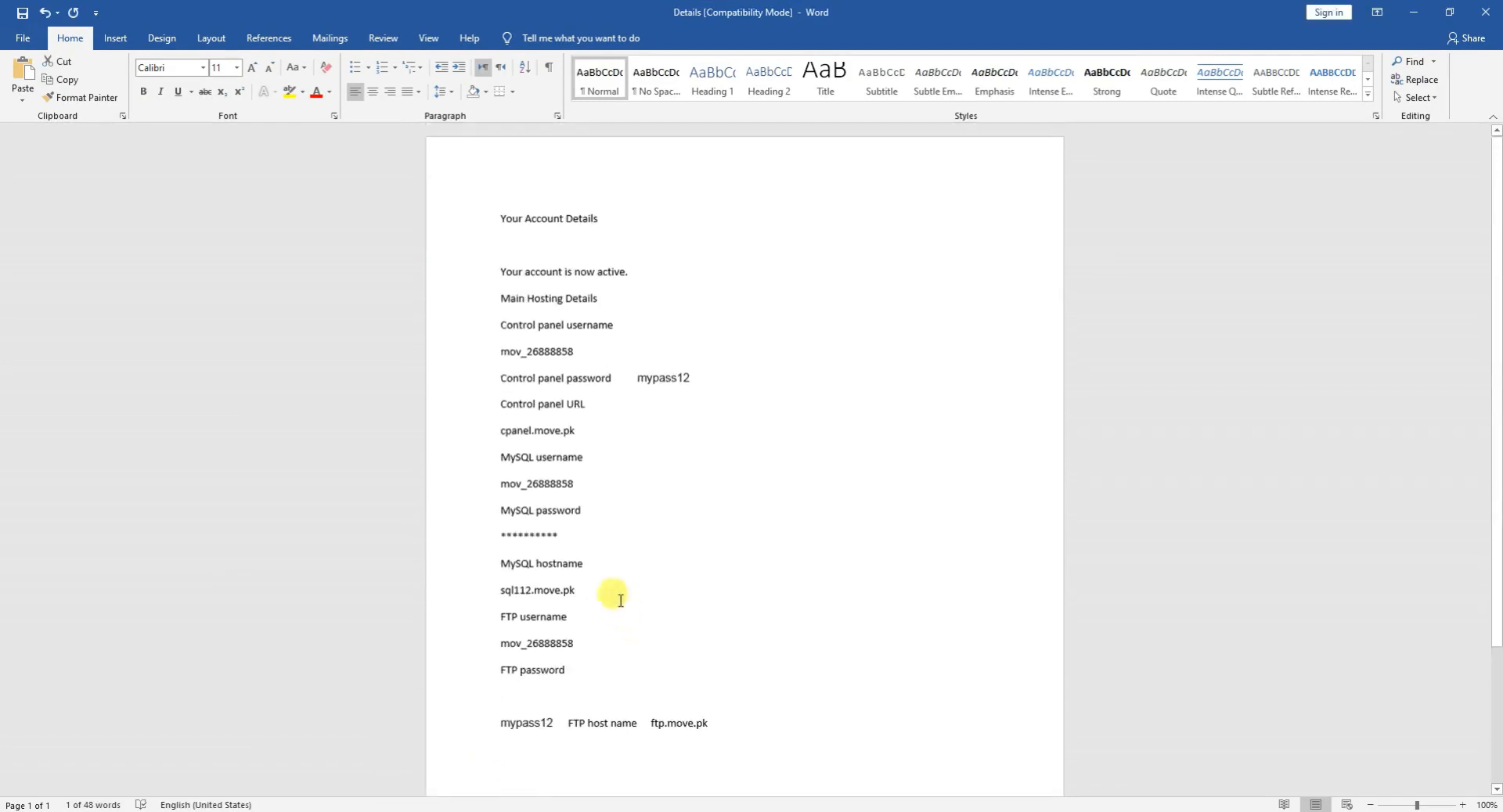
pyautogui.scroll(-3, 534, 715)
pyautogui.scroll(3, 537, 619)
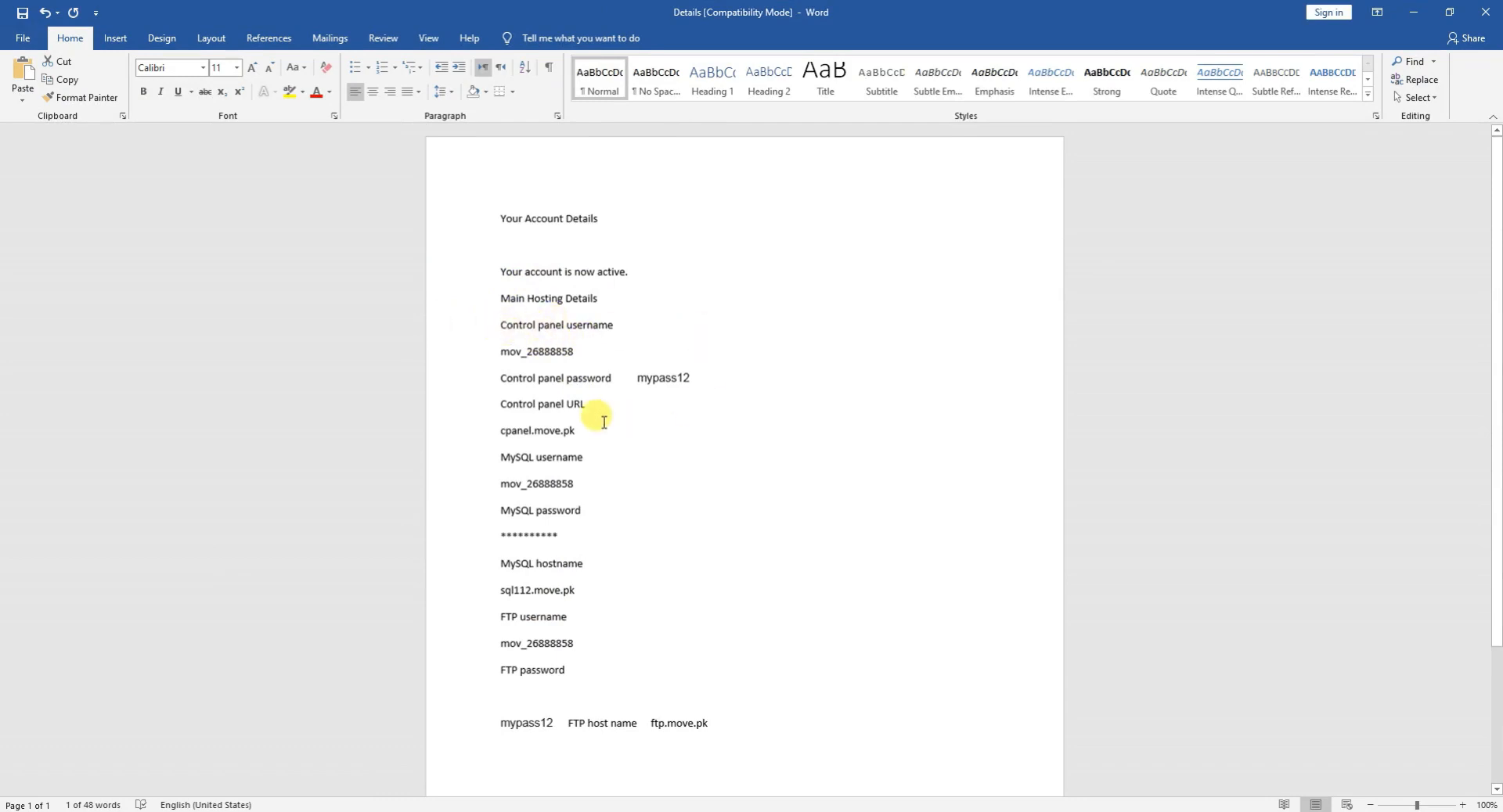
pyautogui.moveTo(589, 434); pyautogui.dragTo(473, 422)
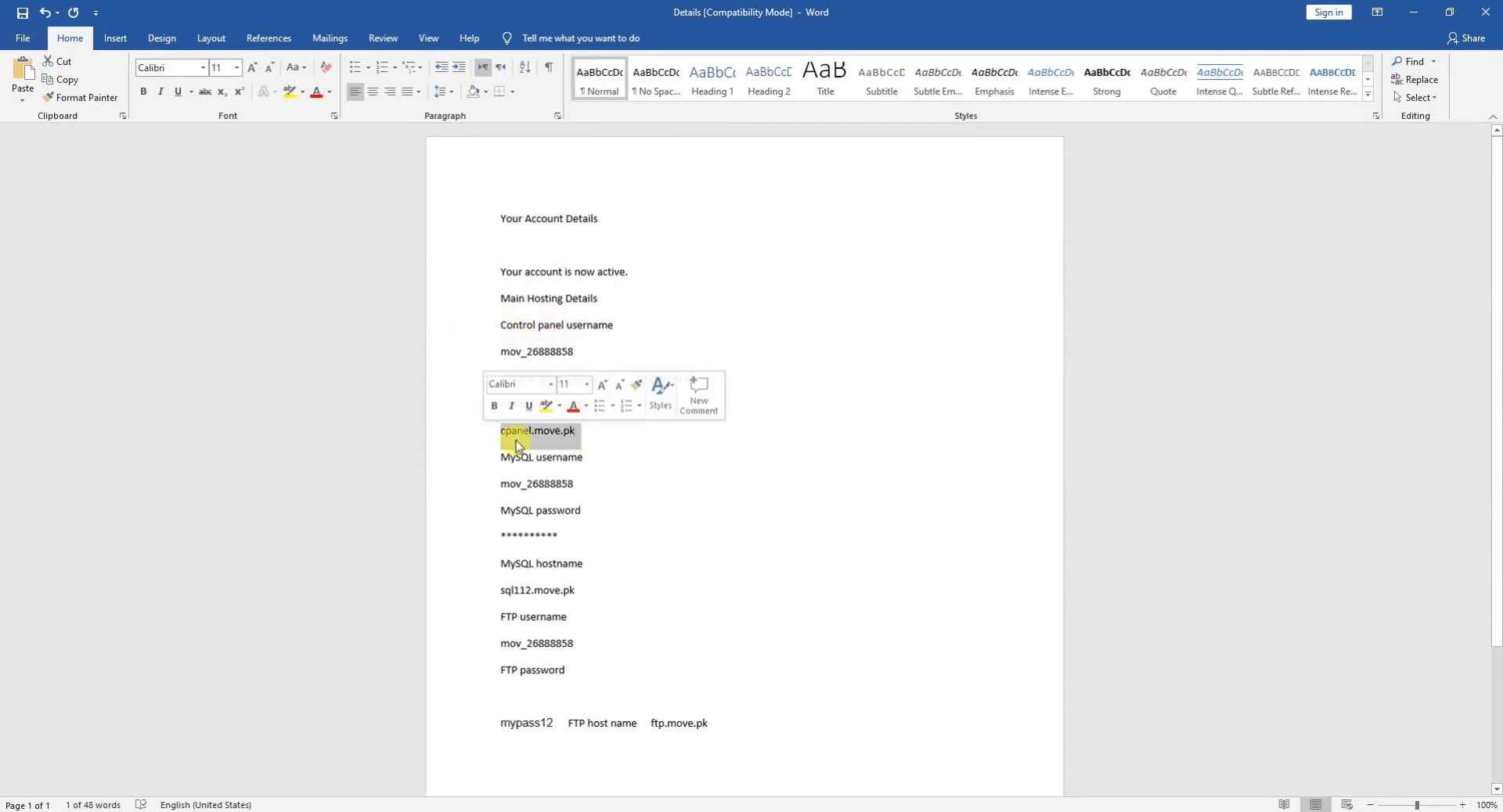
pyautogui.rightClick(532, 445)
pyautogui.click(594, 470)
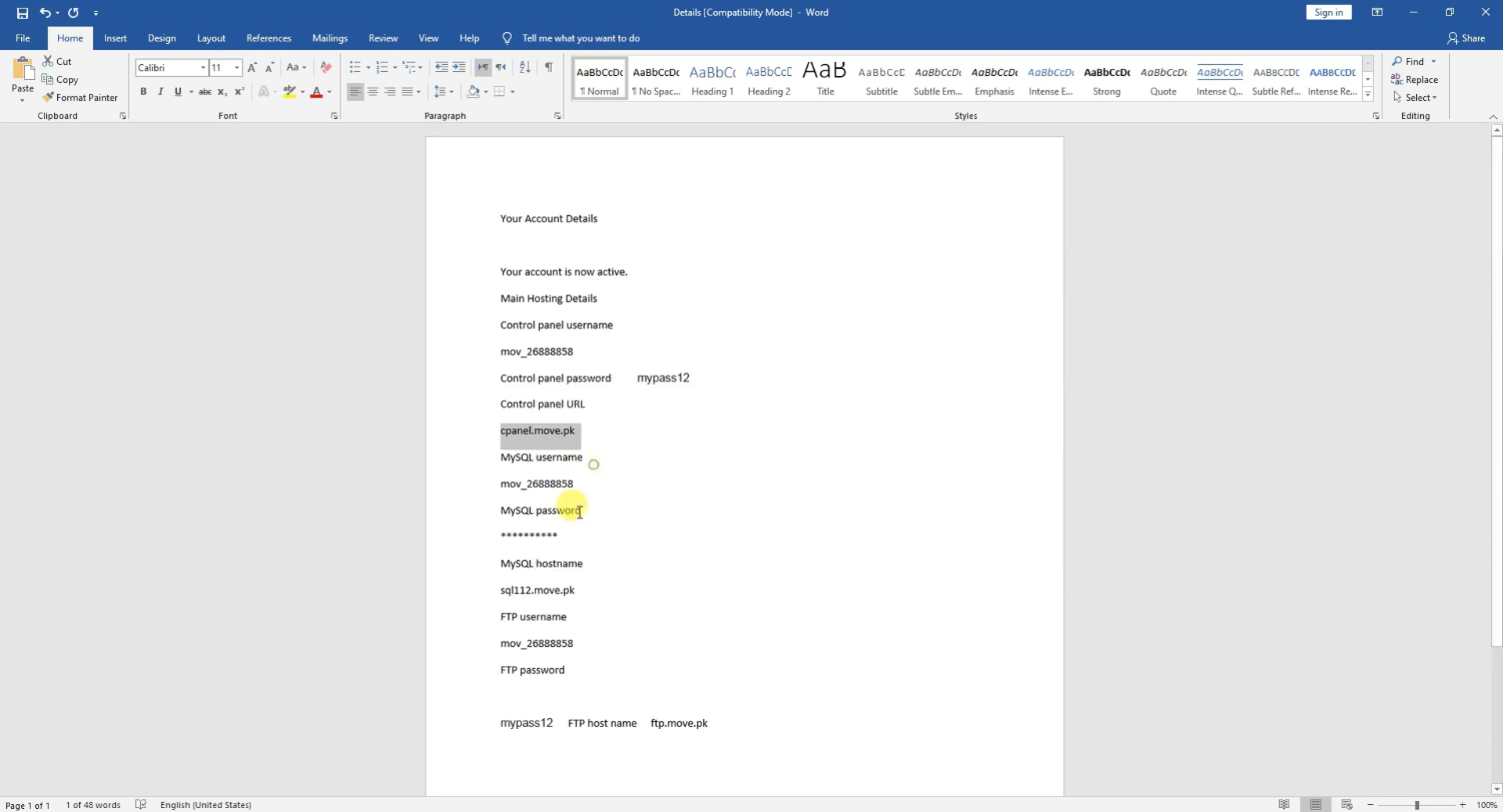
# - Load cpanel.move.pk in a new Opera tab using Paste and go
pyautogui.hotkey('alt', 'Tab')
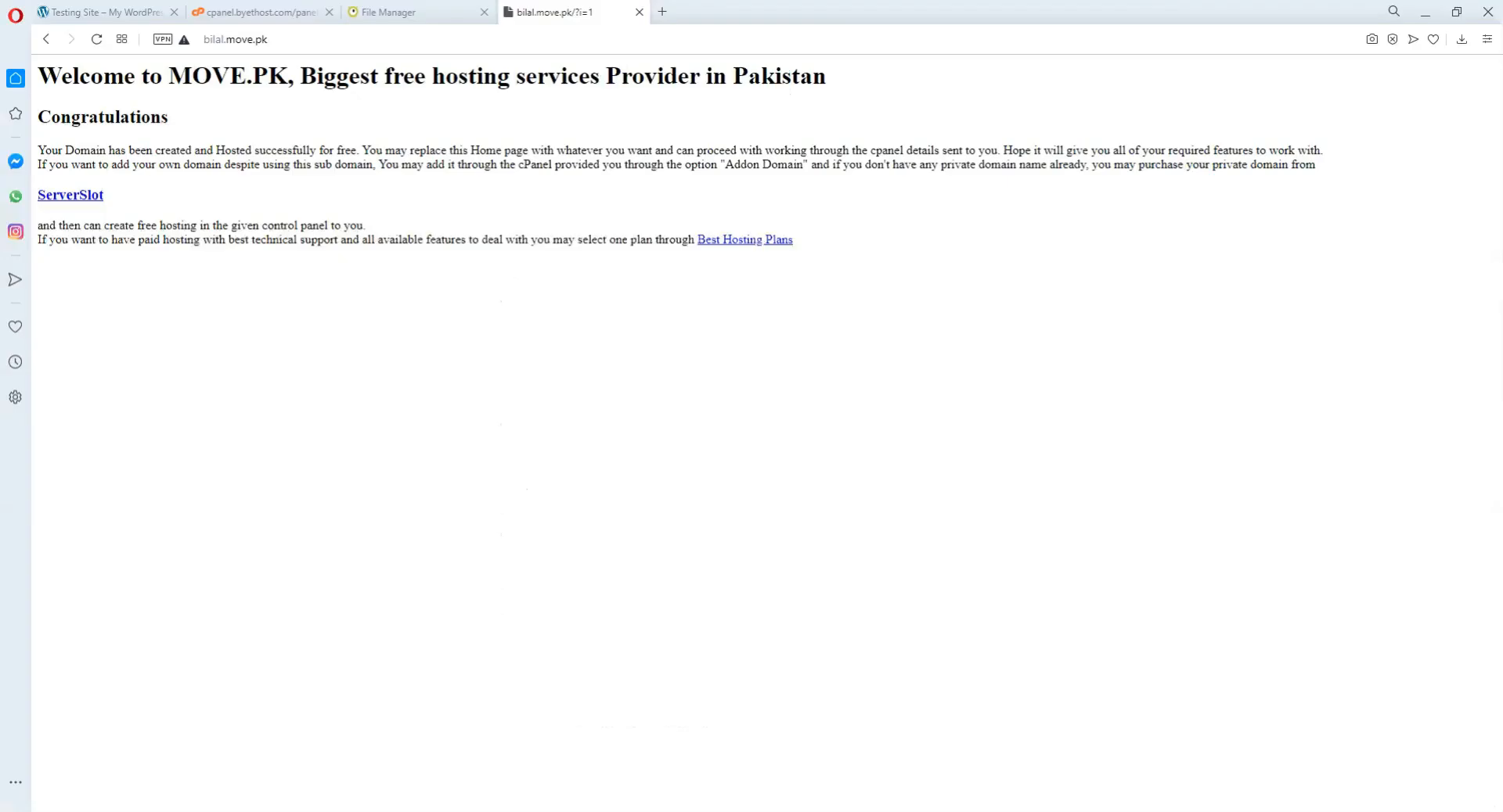
pyautogui.click(660, 12)
pyautogui.rightClick(623, 37)
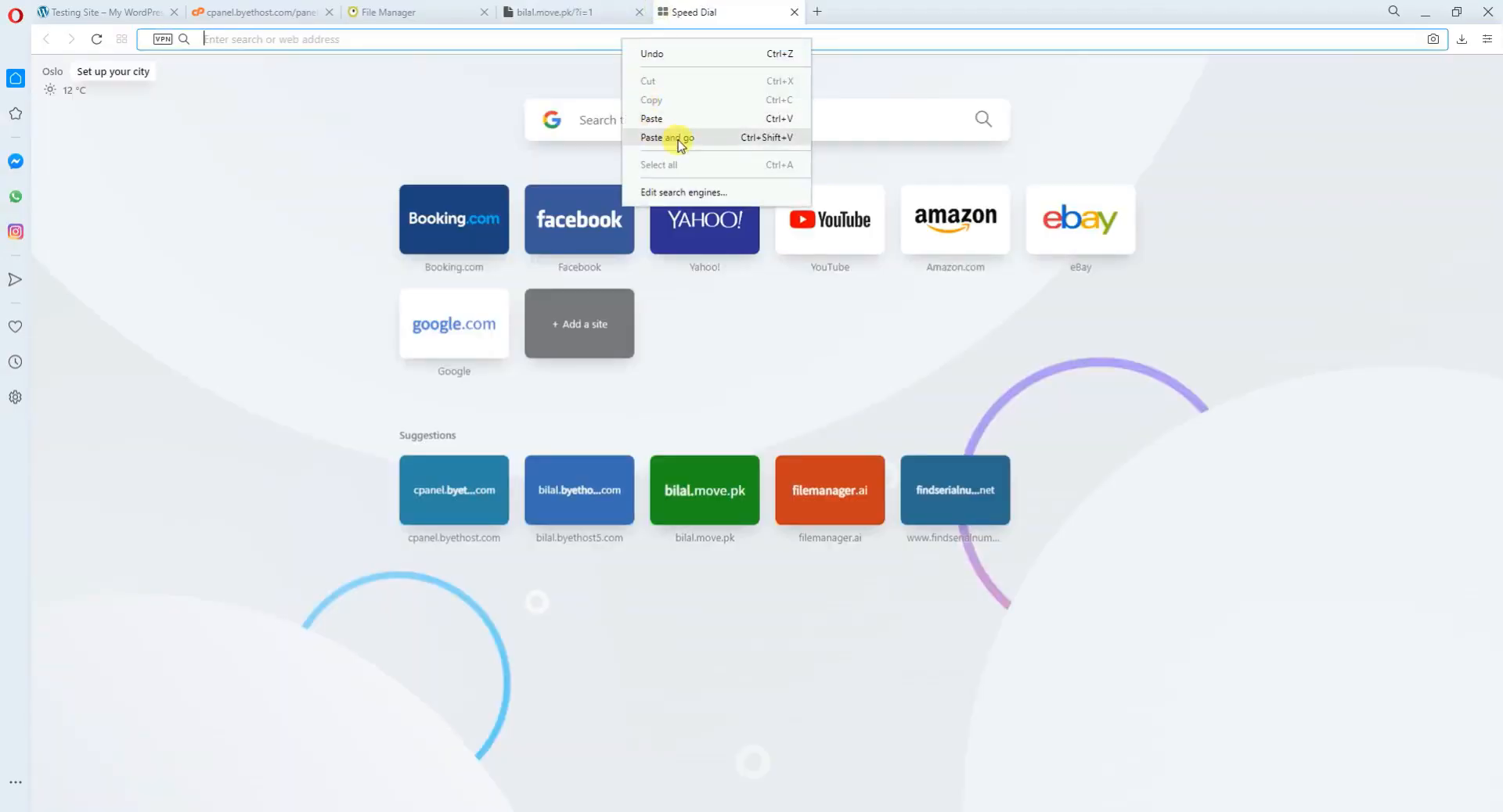
pyautogui.click(675, 136)
pyautogui.click(407, 10)
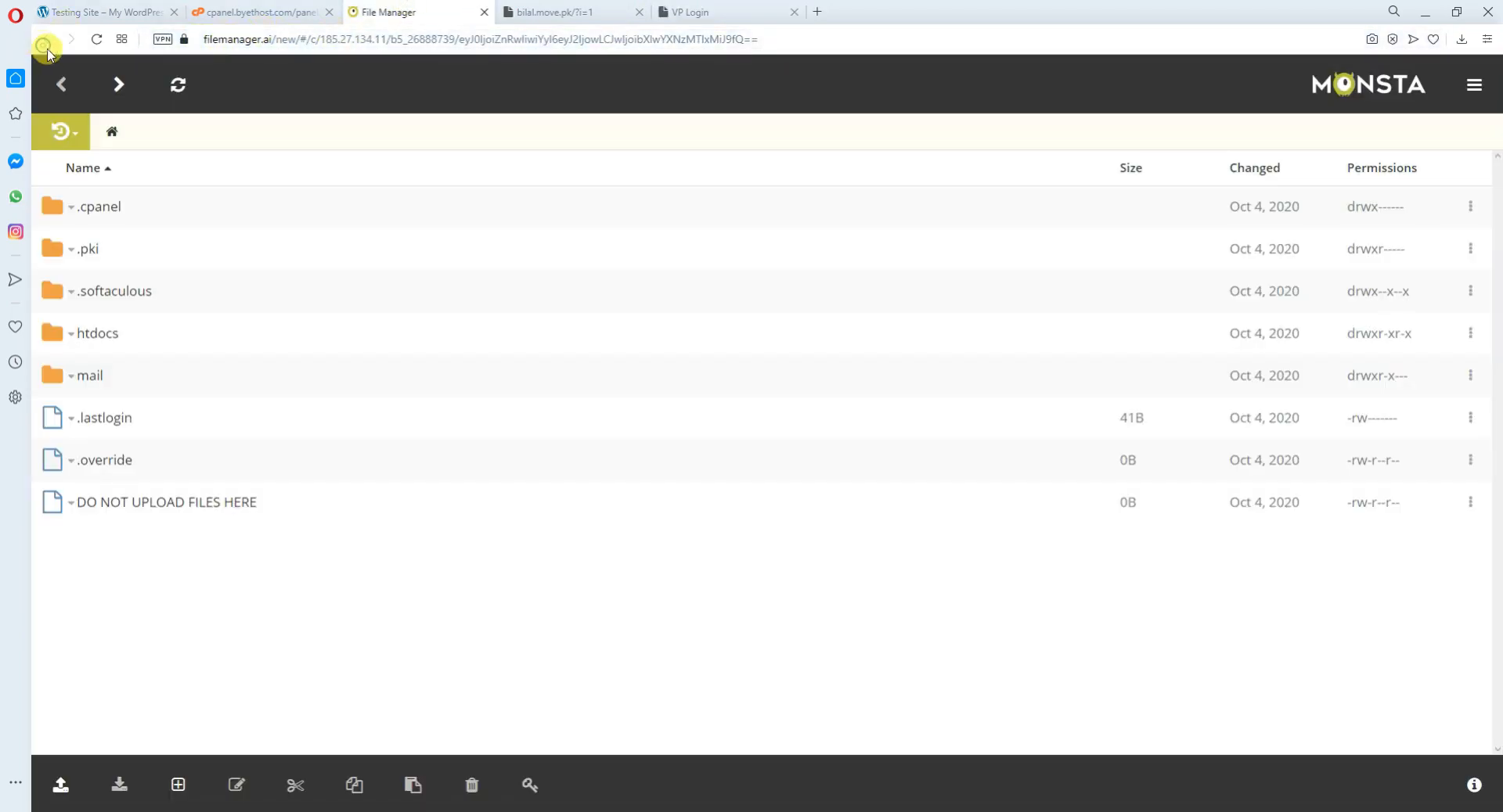
pyautogui.click(683, 14)
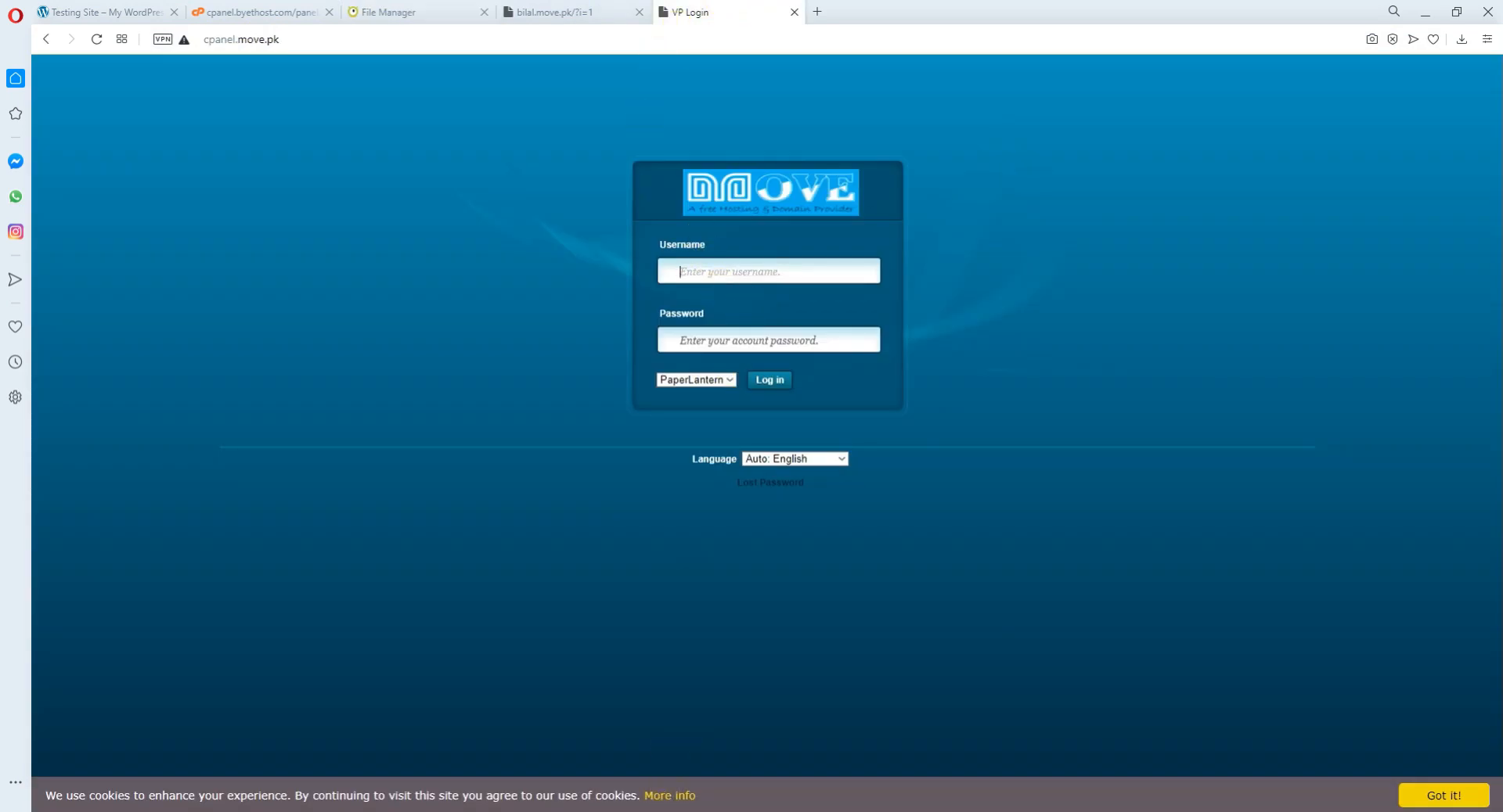
# - Paste the move.pk control panel username into the Username field, enter the password and log in
pyautogui.moveTo(510, 806)
pyautogui.click(510, 762)
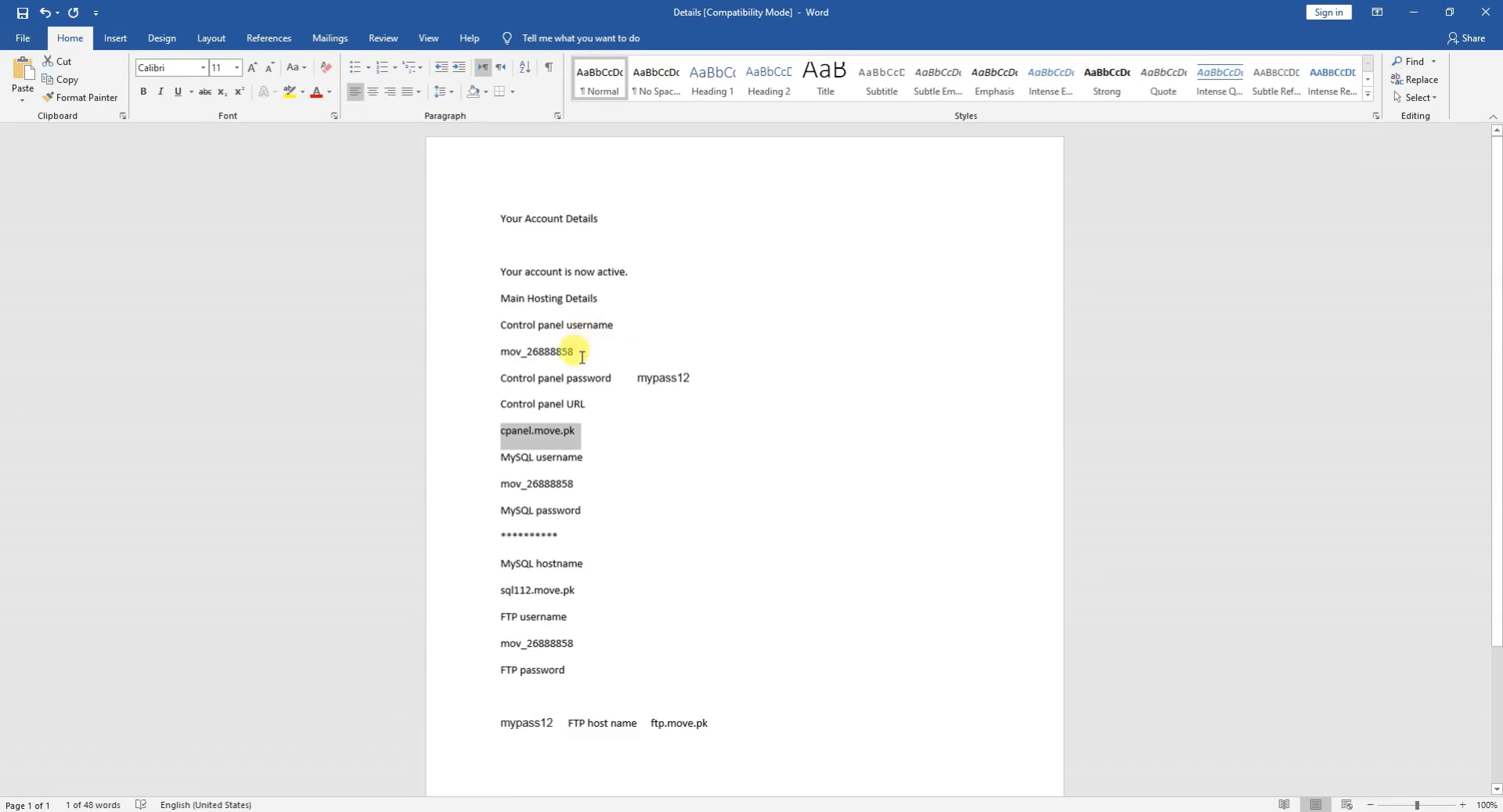
pyautogui.moveTo(581, 357); pyautogui.dragTo(473, 351)
pyautogui.rightClick(515, 361)
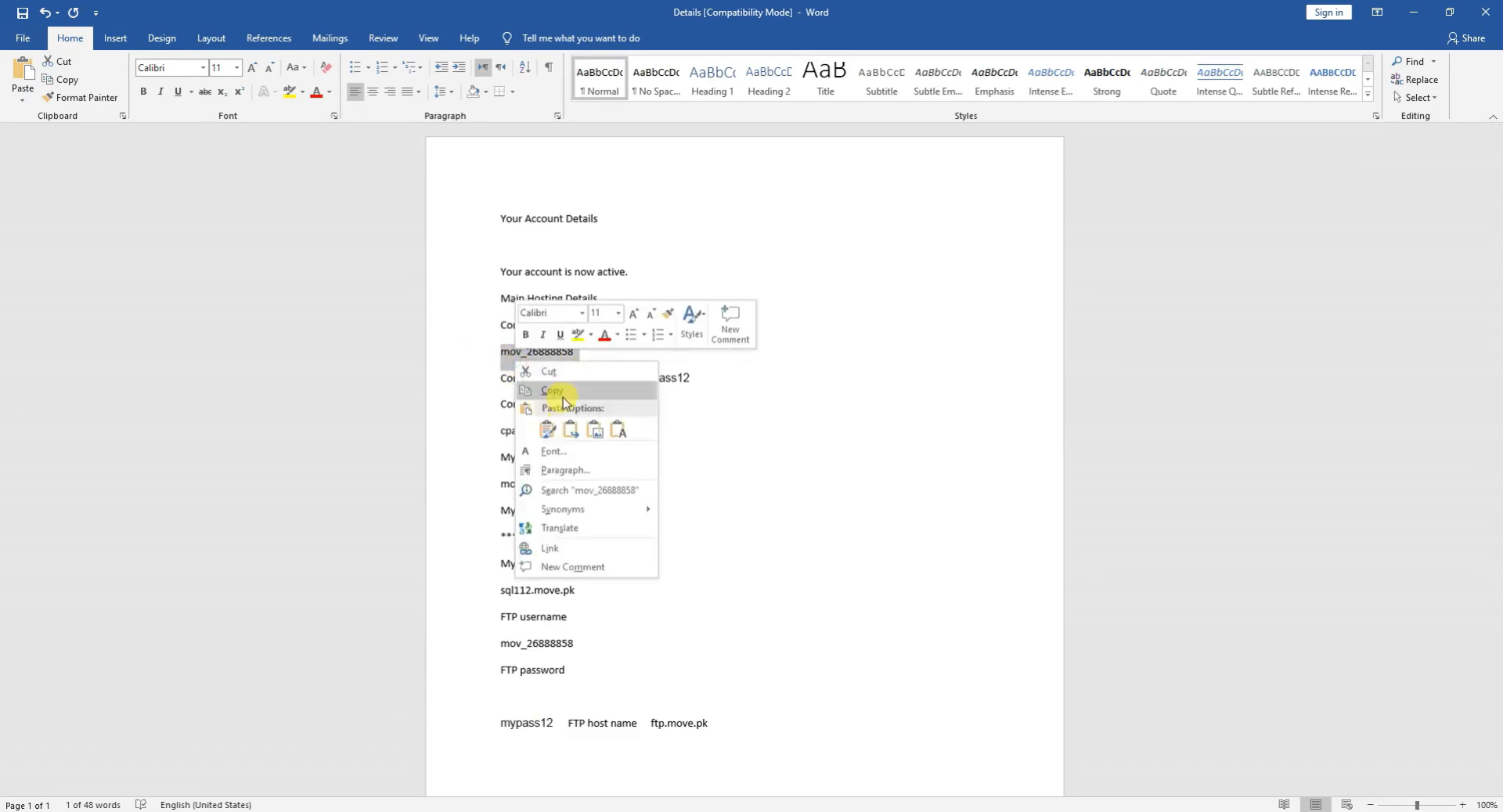
pyautogui.click(563, 397)
pyautogui.click(518, 811)
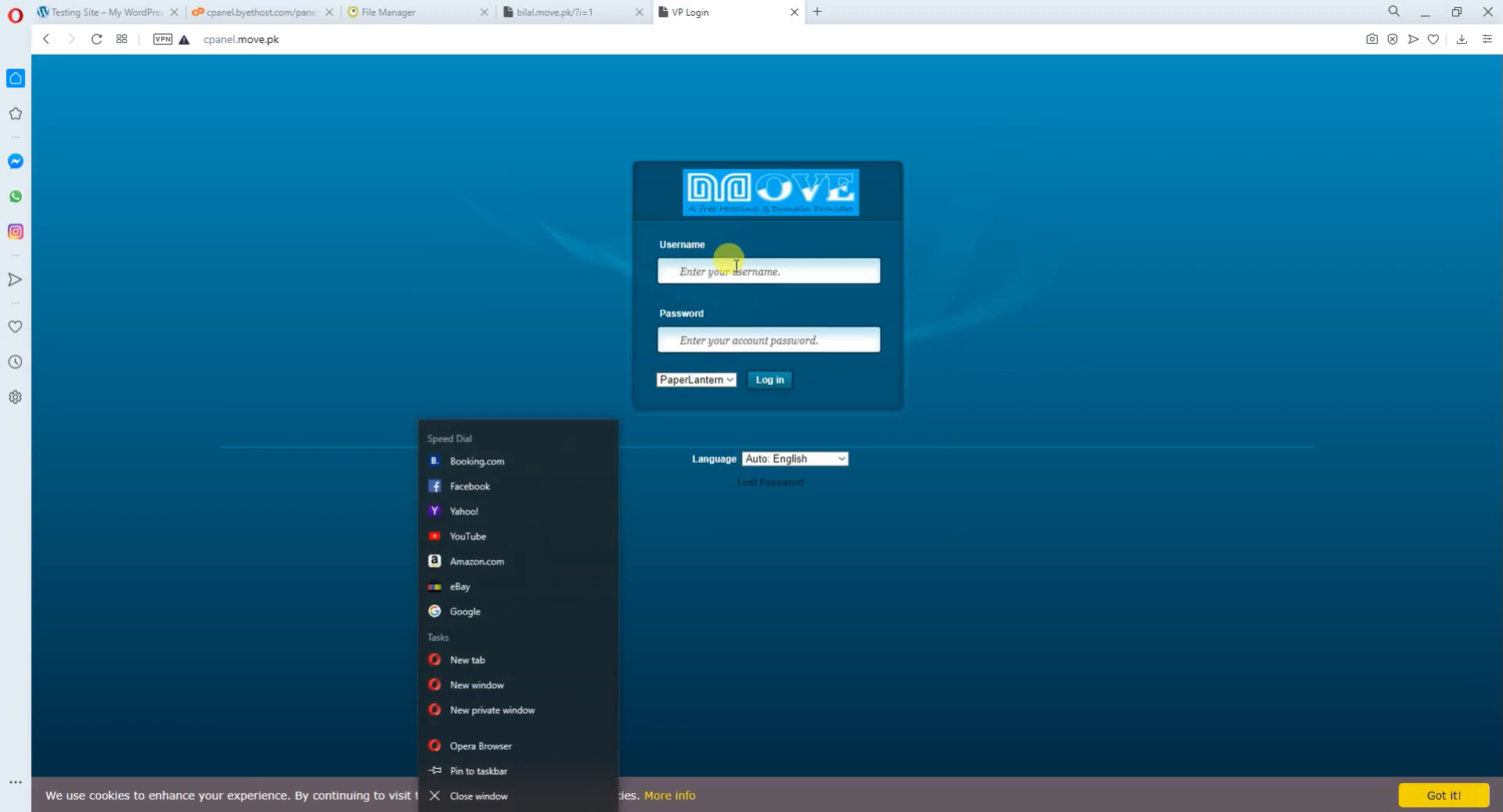
pyautogui.rightClick(736, 266)
pyautogui.click(751, 389)
pyautogui.click(716, 344)
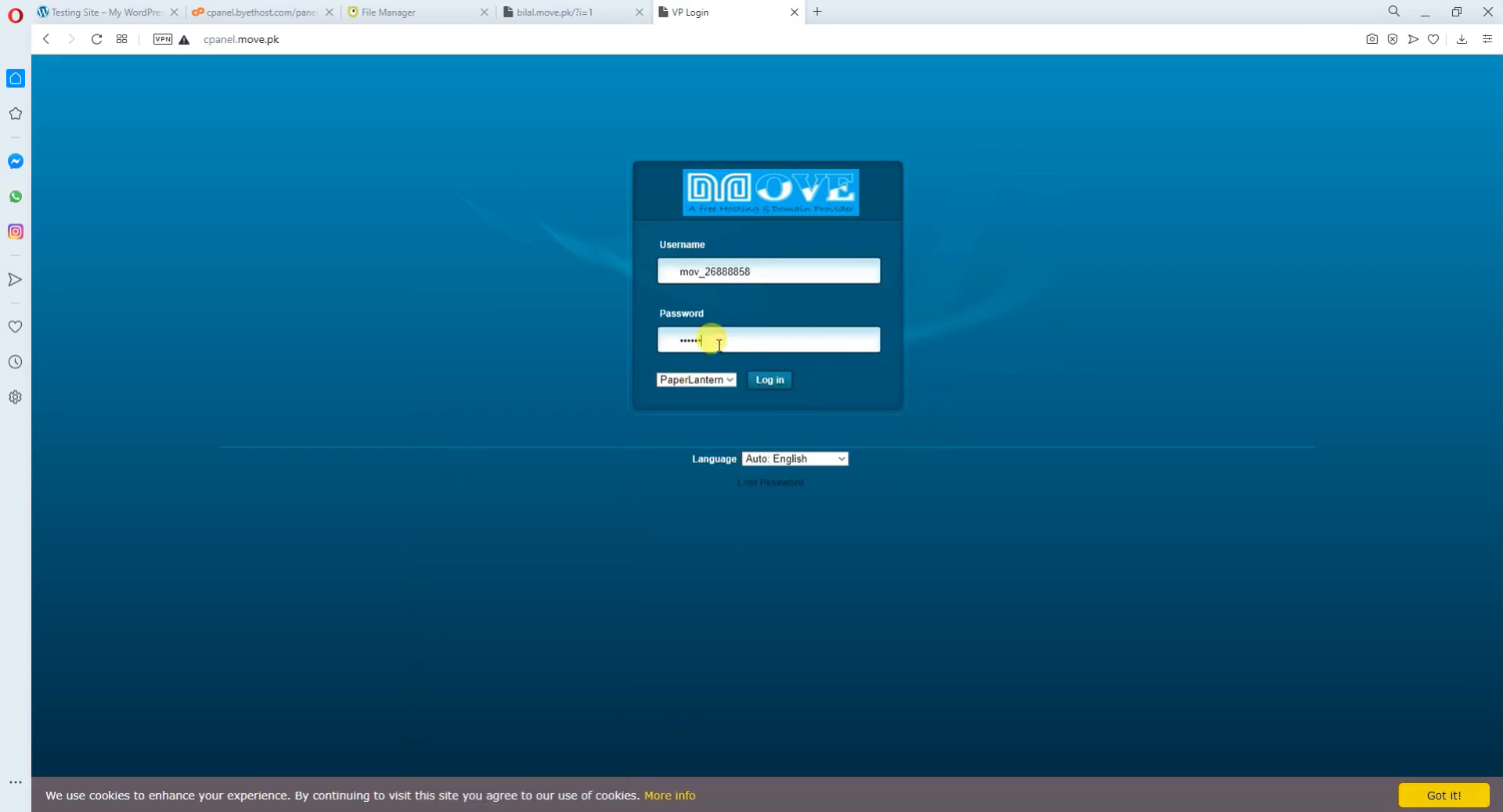
pyautogui.click(769, 381)
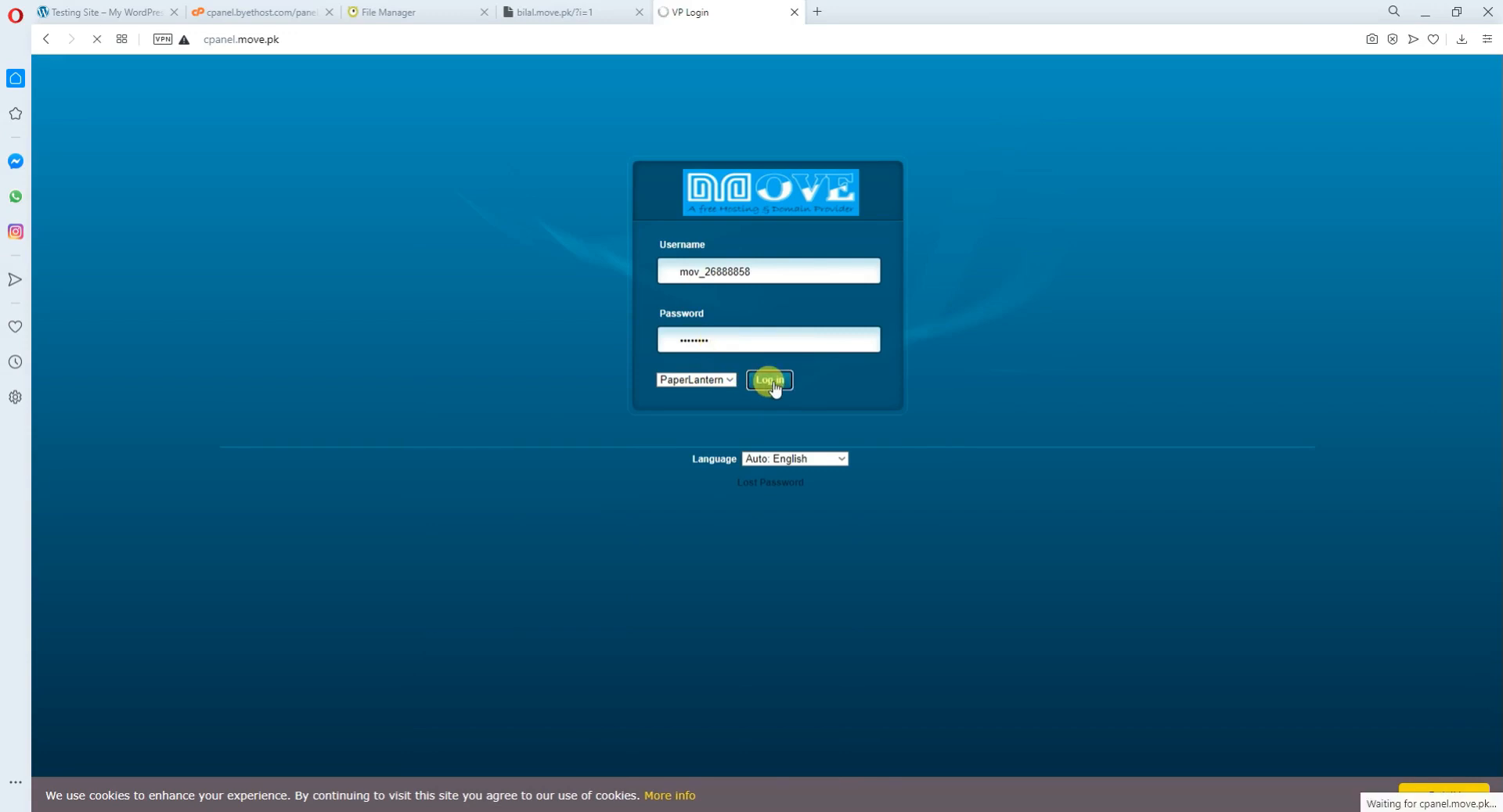
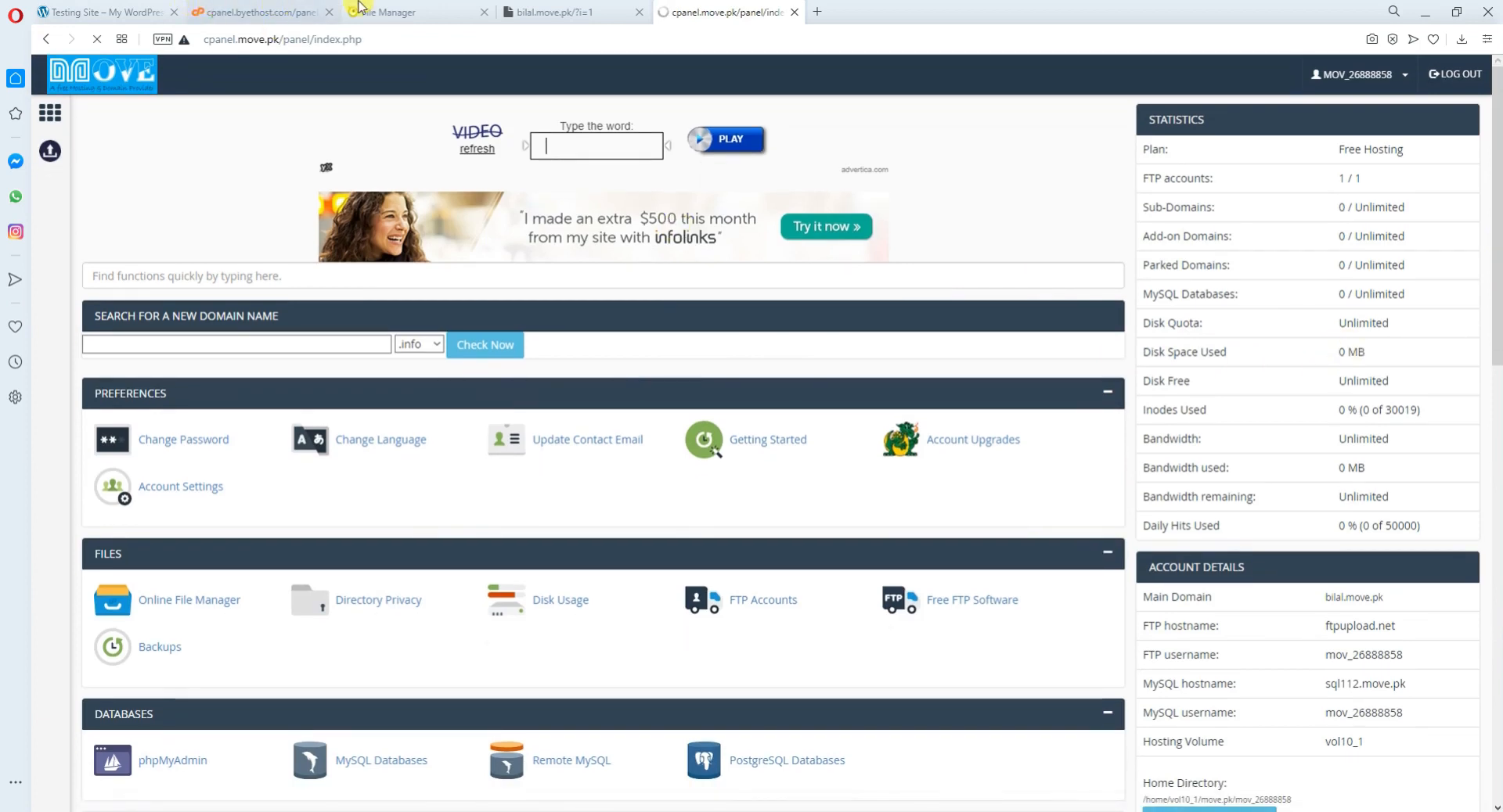
# - Dismiss the save-password offer and return to the control panel dashboard, closing the extra tab
pyautogui.click(386, 12)
pyautogui.click(259, 11)
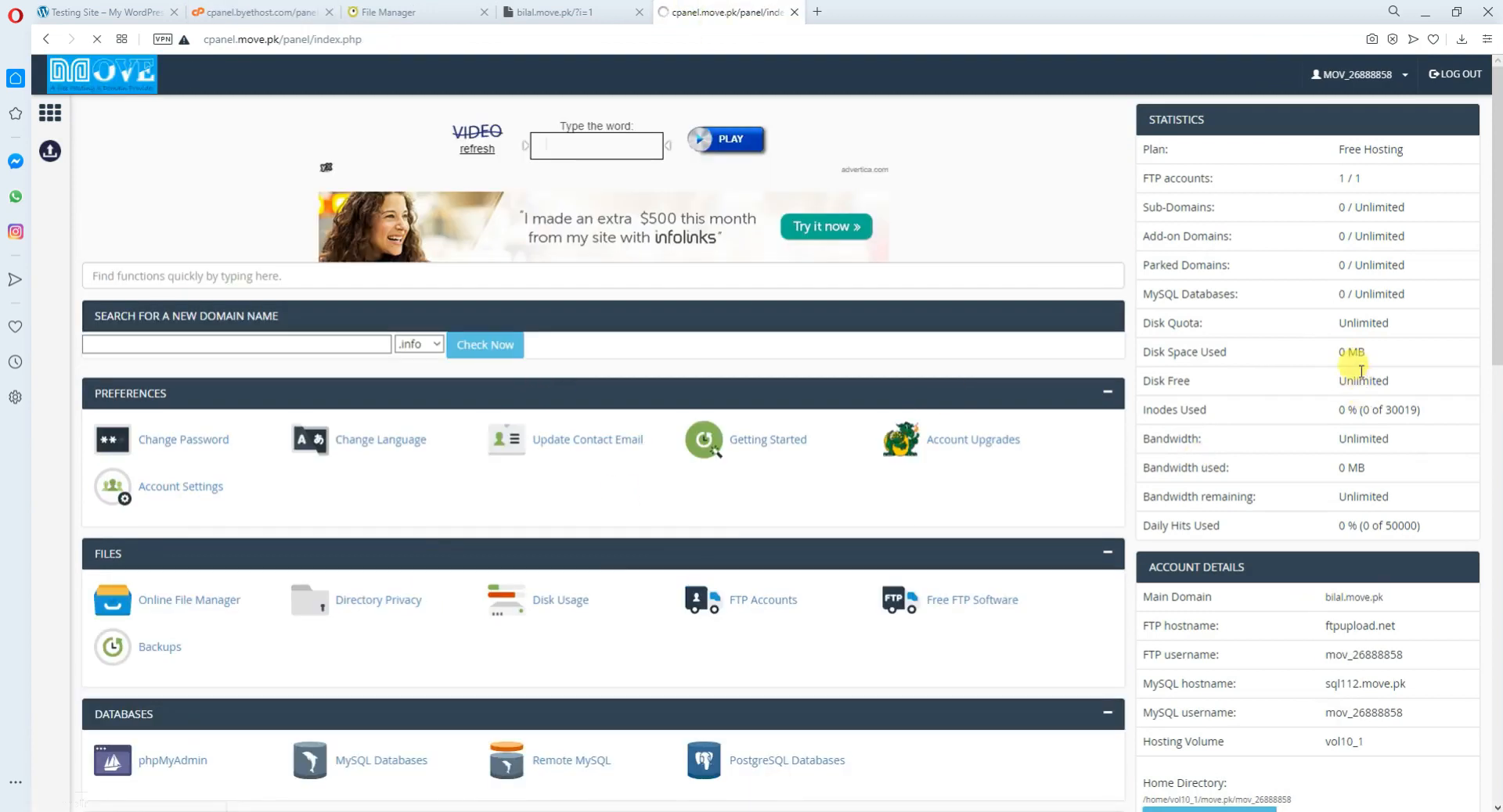
pyautogui.scroll(-7, 547, 490)
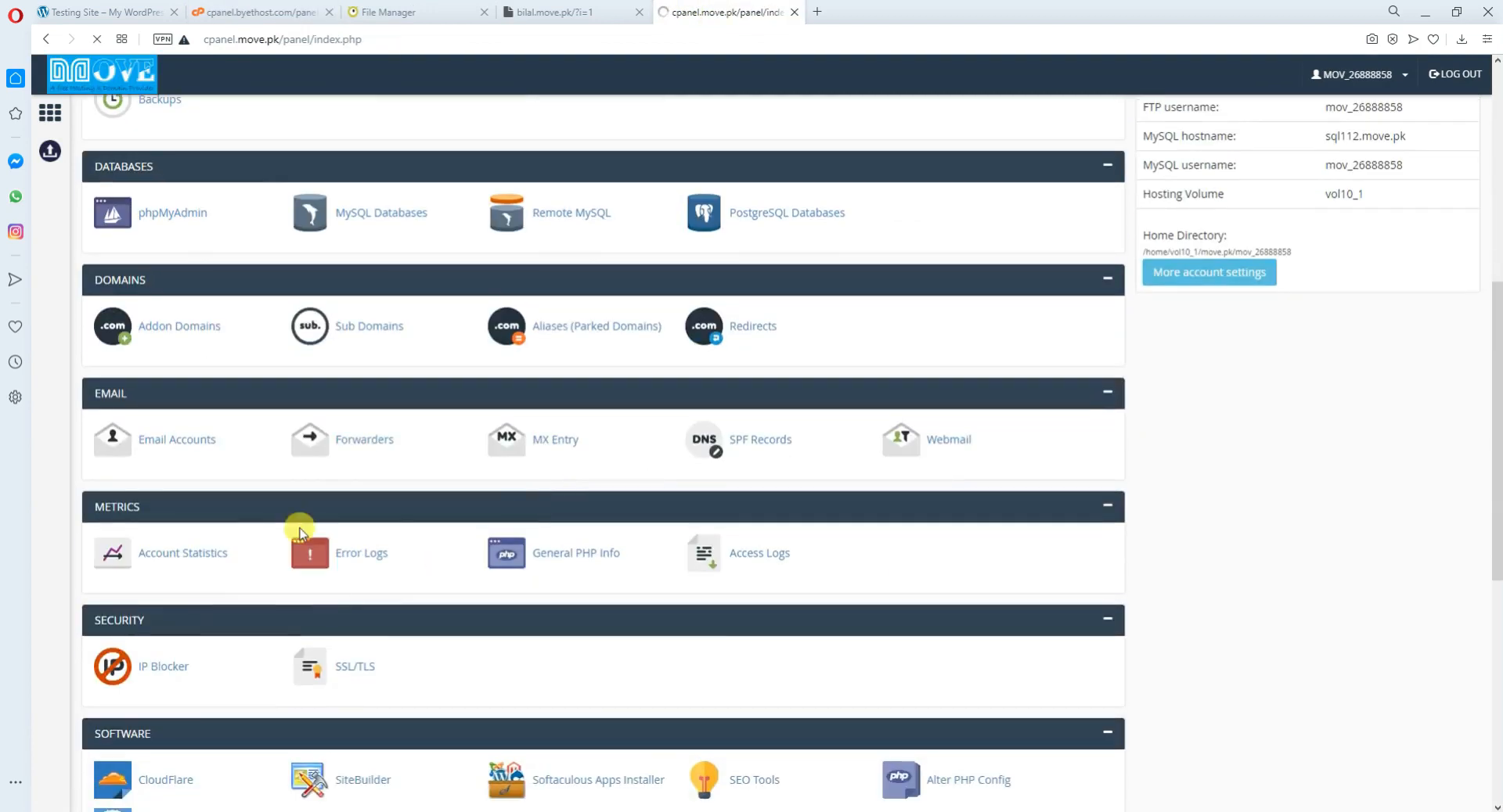
pyautogui.scroll(-3, 192, 567)
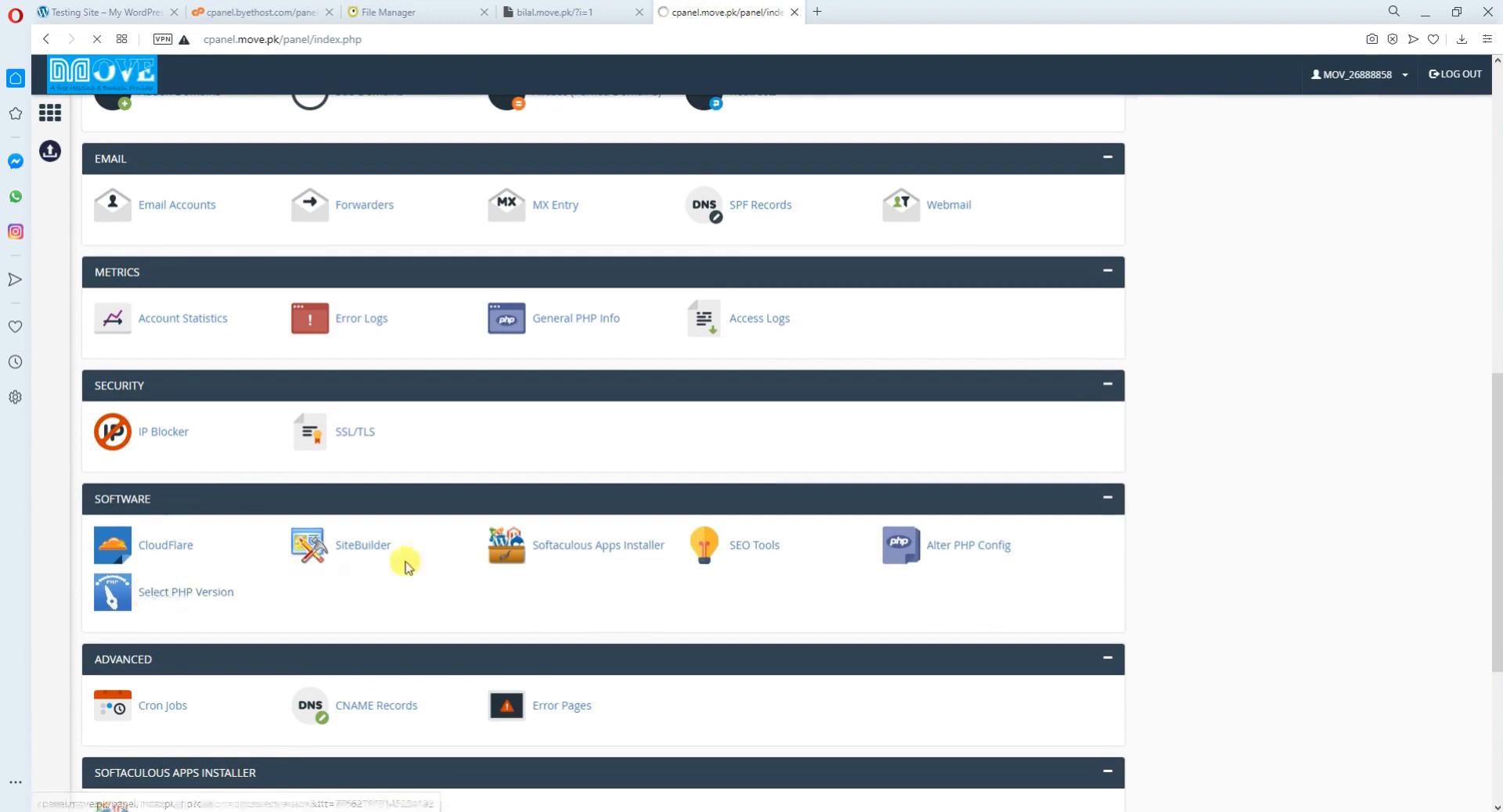
pyautogui.click(542, 551)
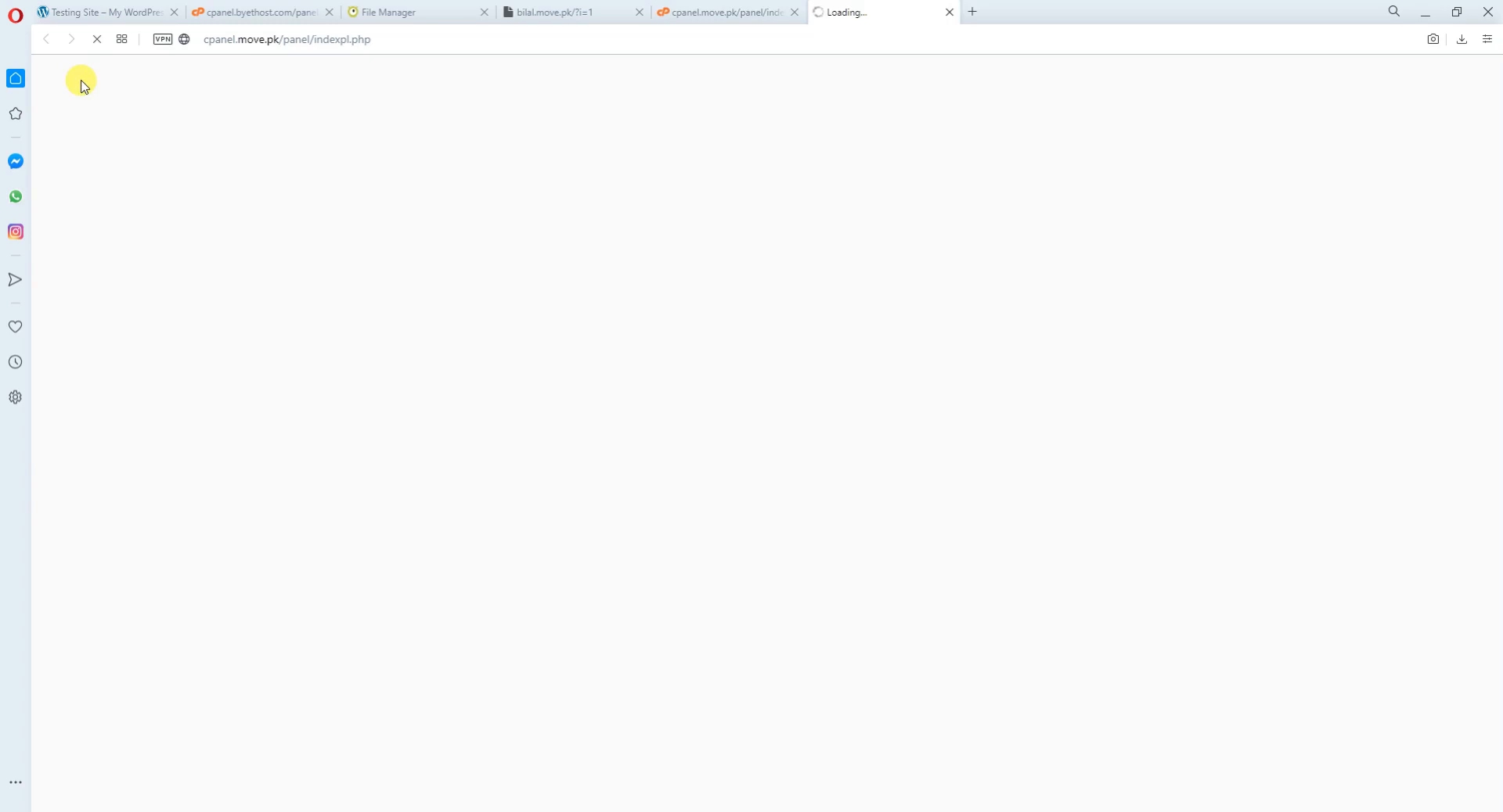
pyautogui.click(703, 6)
pyautogui.scroll(10, 679, 430)
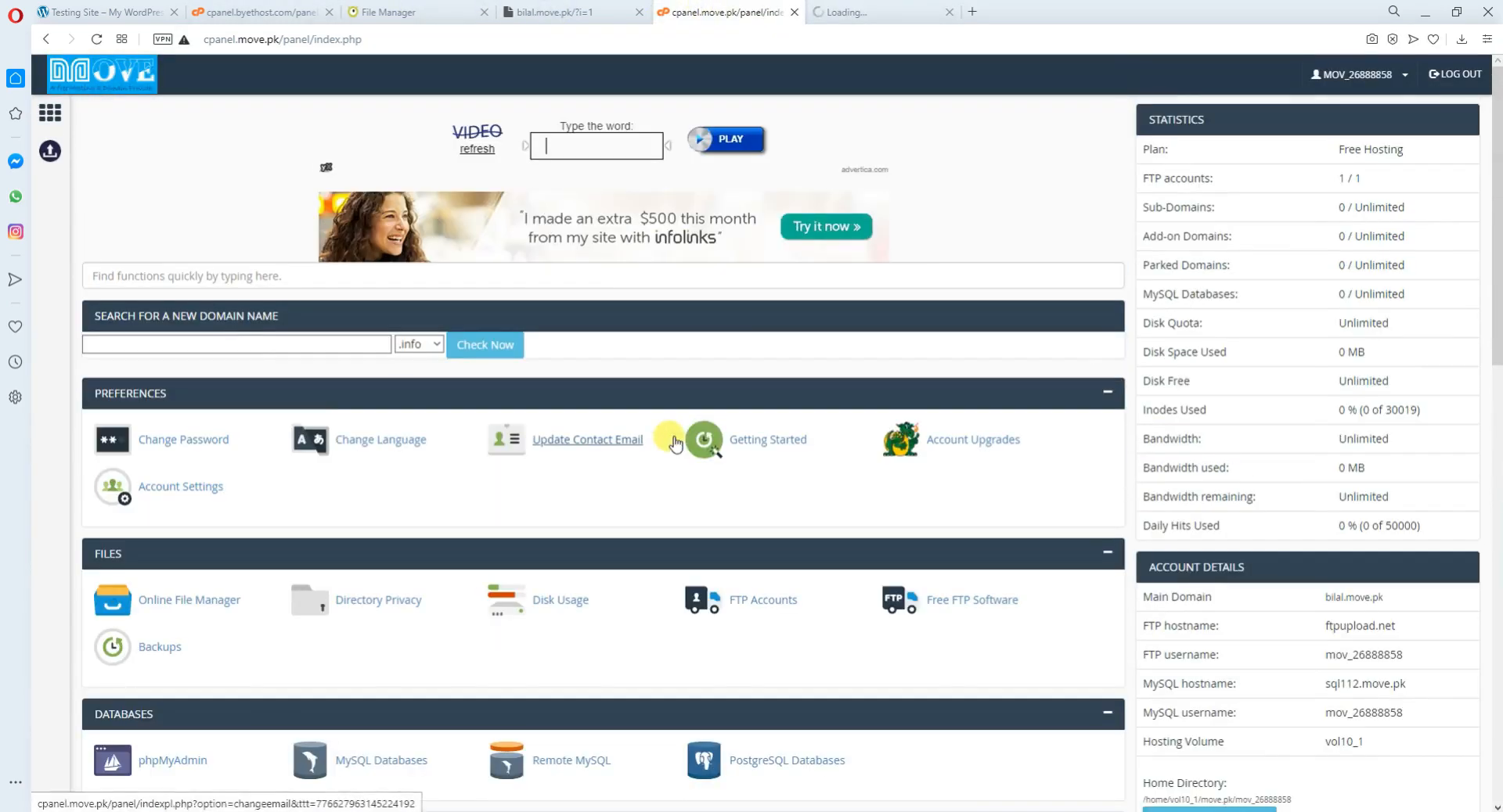
pyautogui.click(949, 12)
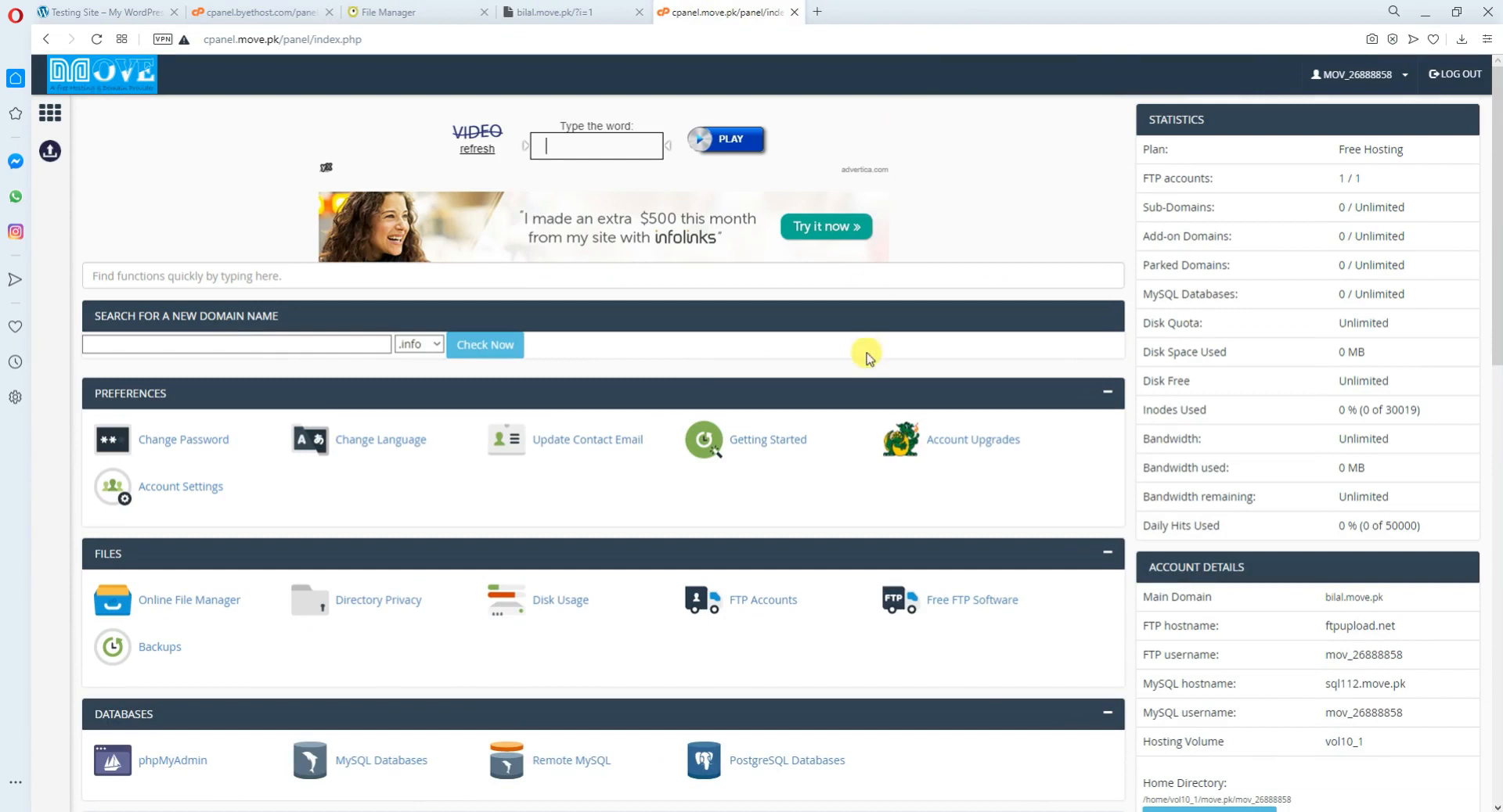
# - Open the Online File Manager from the Files section, then start a blank browser tab
pyautogui.scroll(-3, 861, 356)
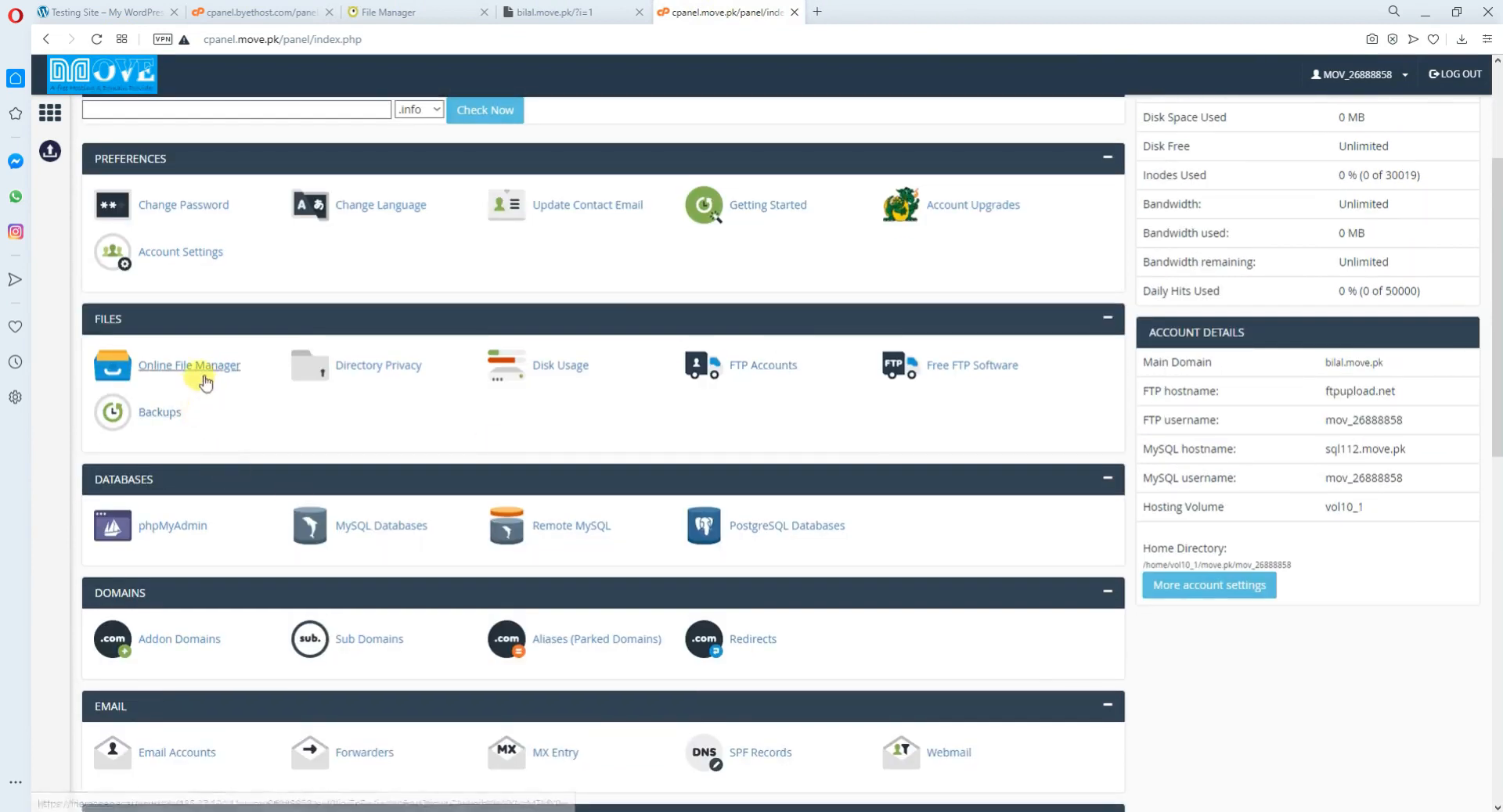
pyautogui.click(205, 377)
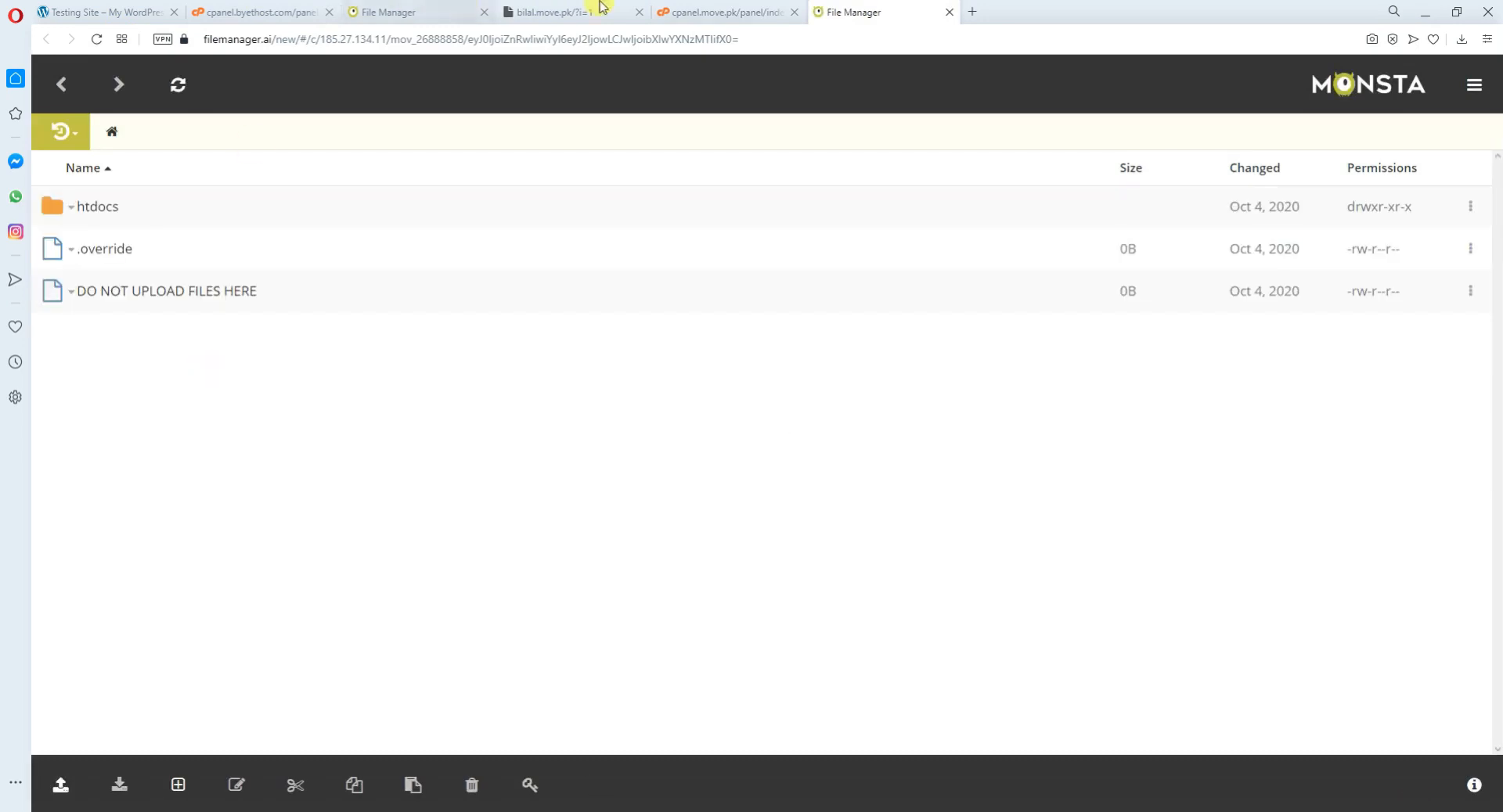
pyautogui.click(974, 11)
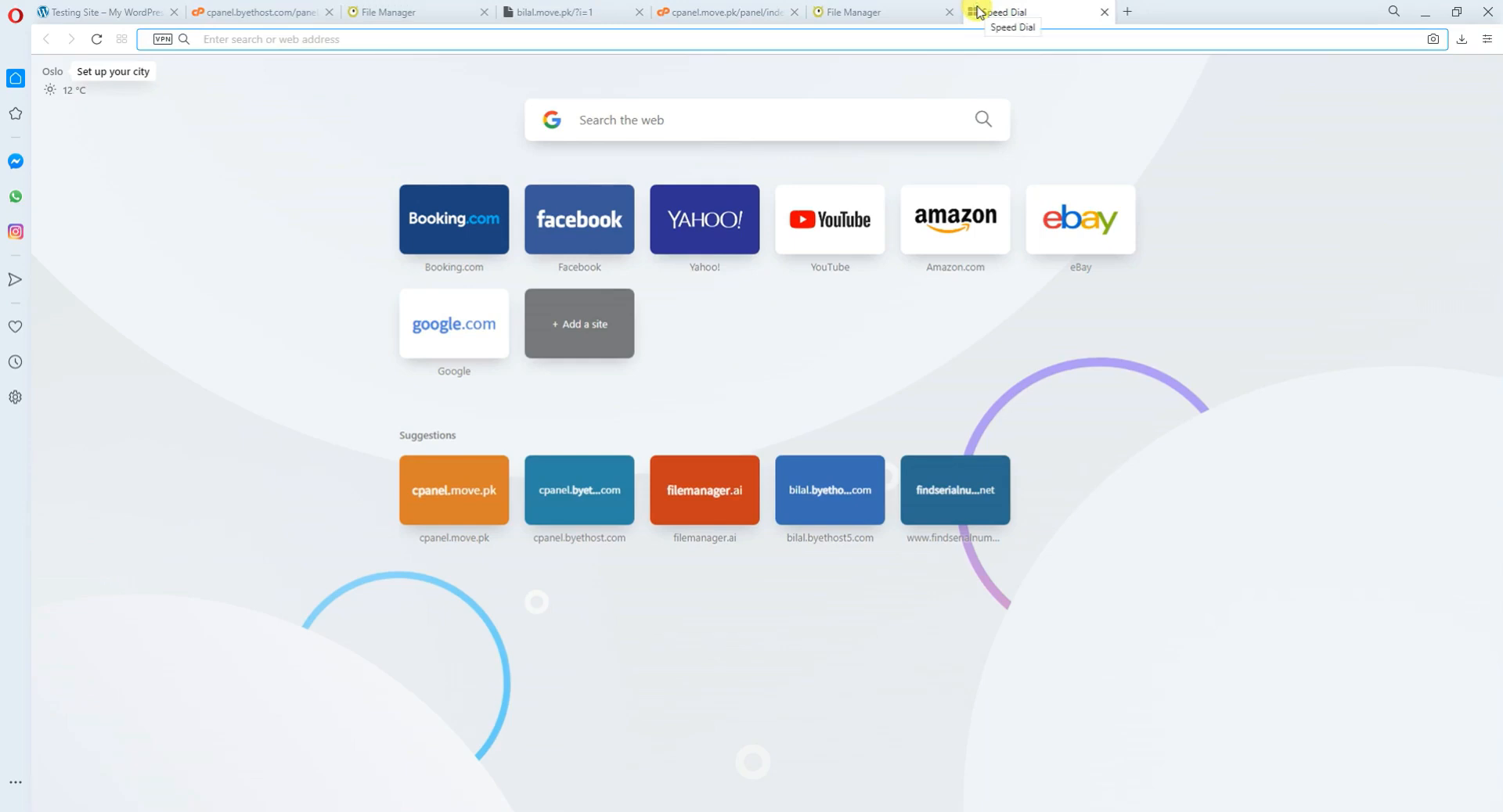
# - Go to Google and search for ftp
pyautogui.write('google')
pyautogui.press('Return')
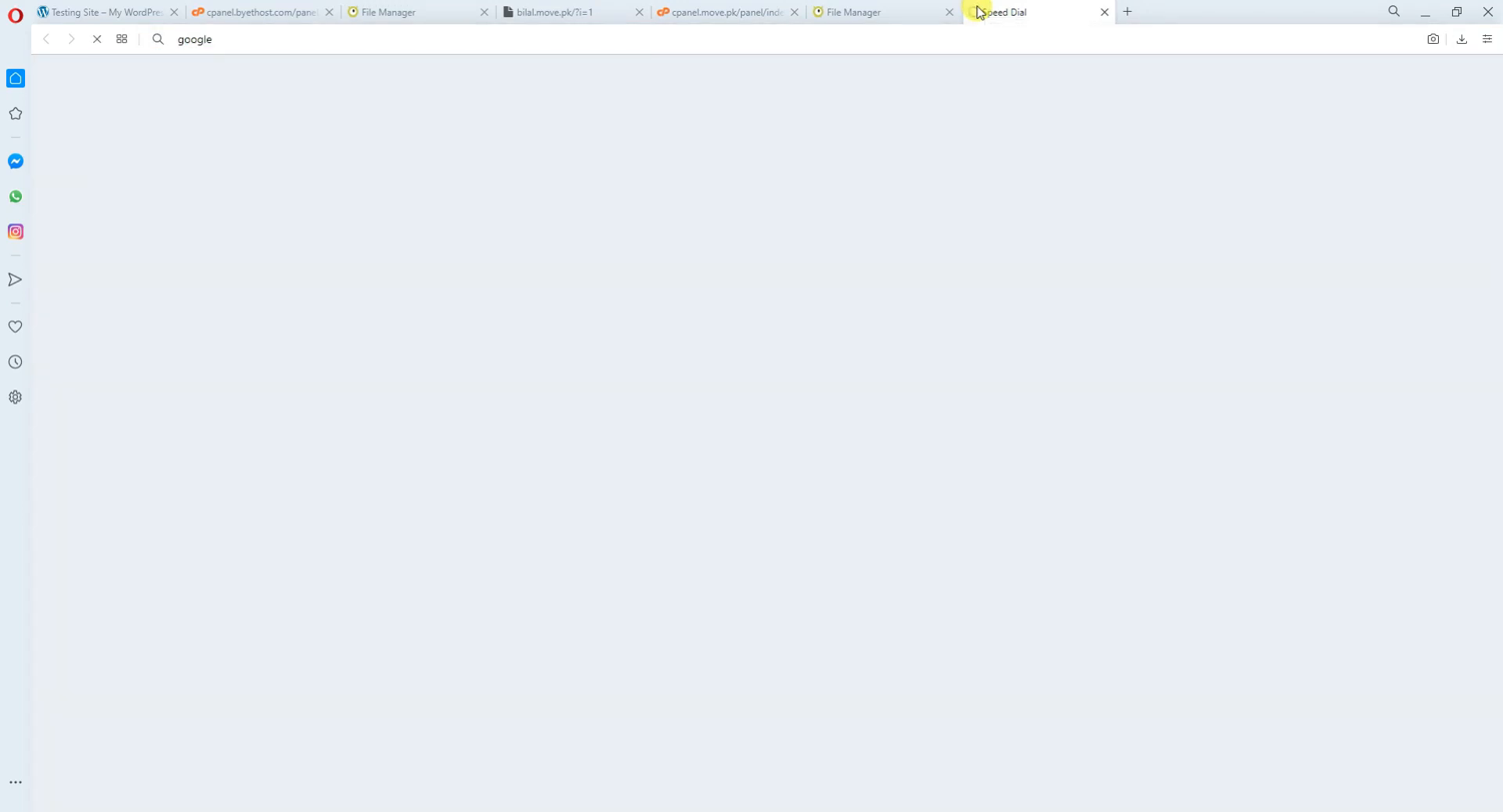
pyautogui.click(221, 228)
pyautogui.write('ftp')
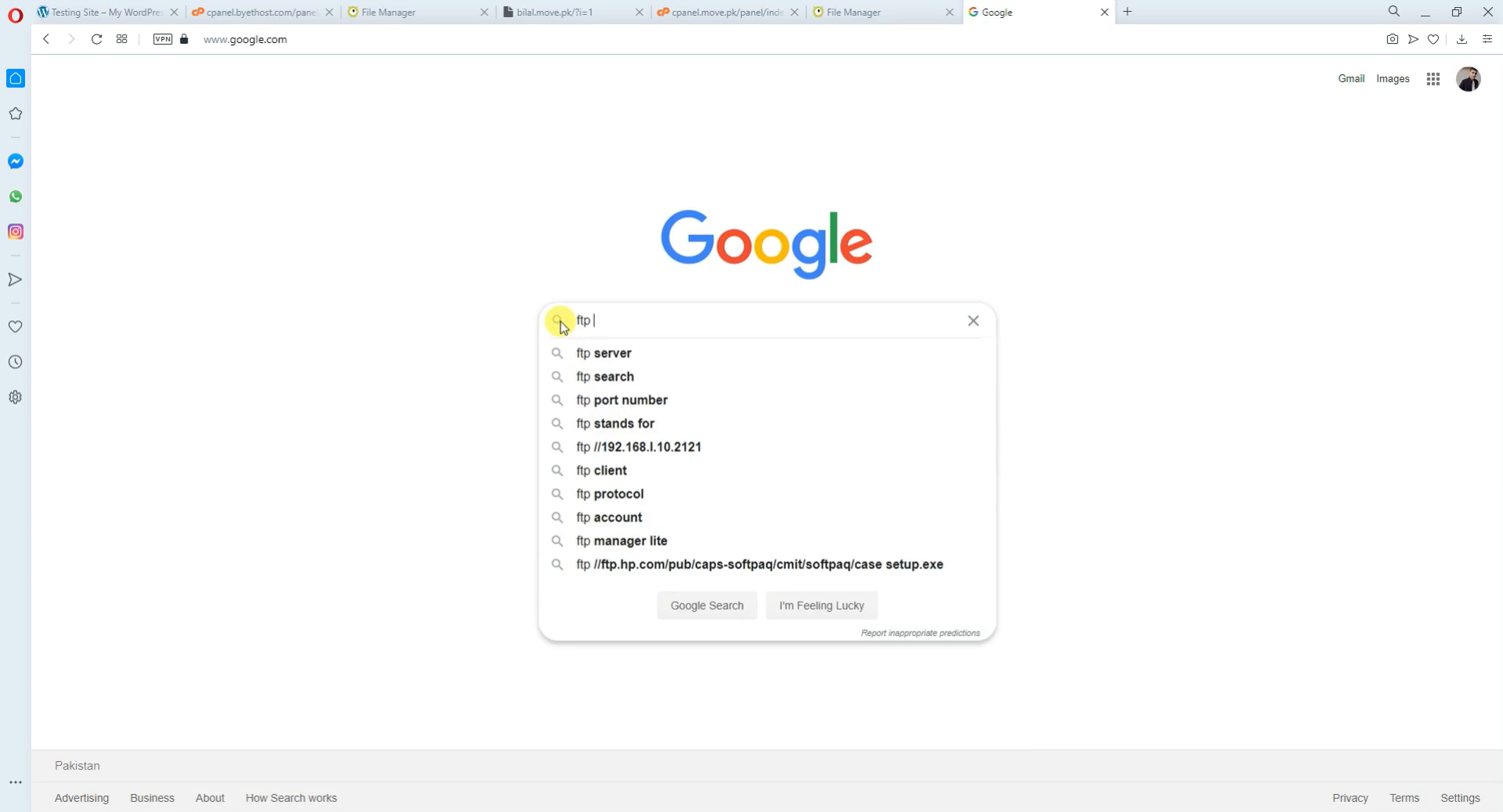
pyautogui.press('Return')
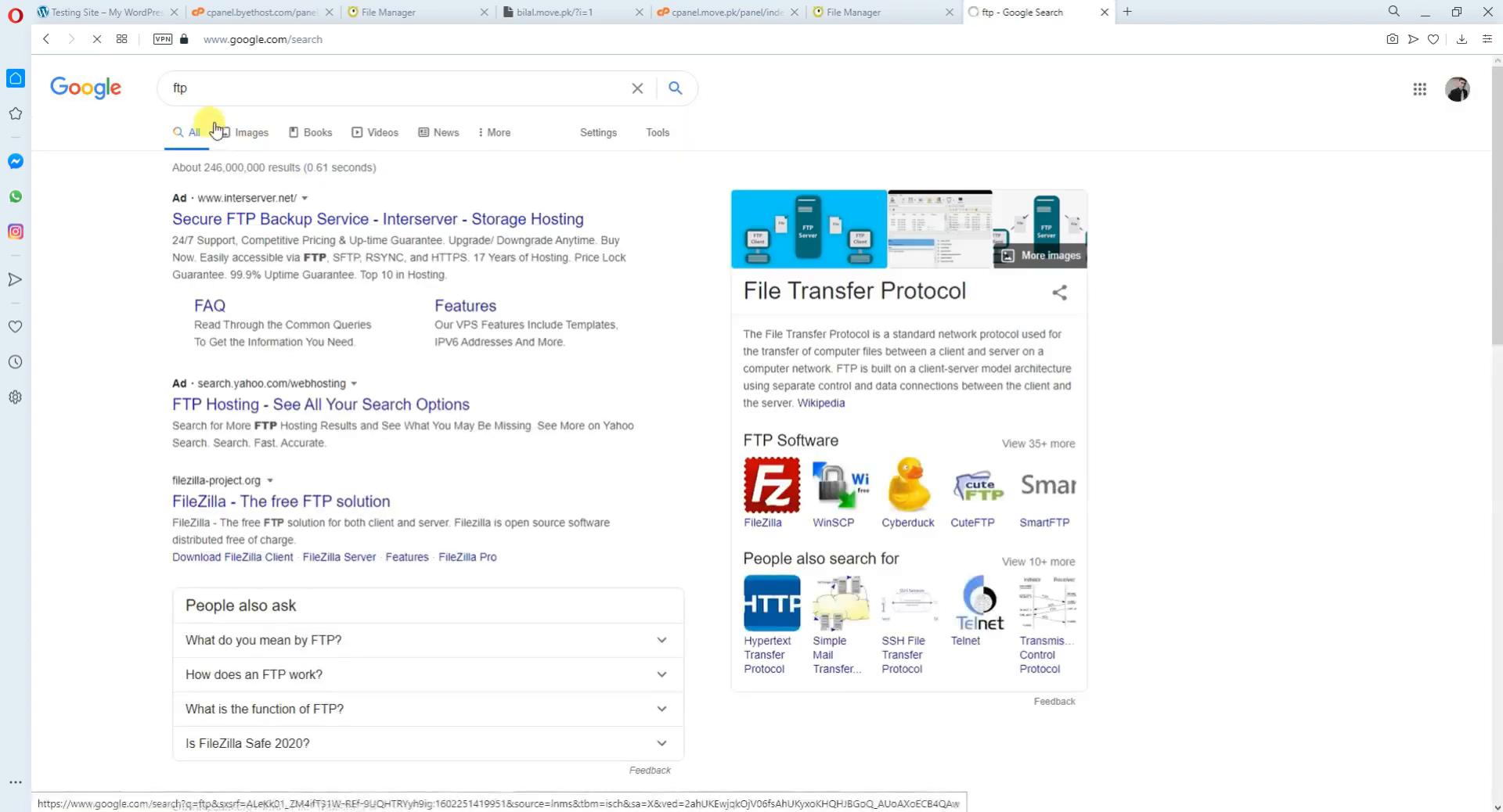
pyautogui.moveTo(750, 288); pyautogui.dragTo(959, 296)
pyautogui.click(975, 296)
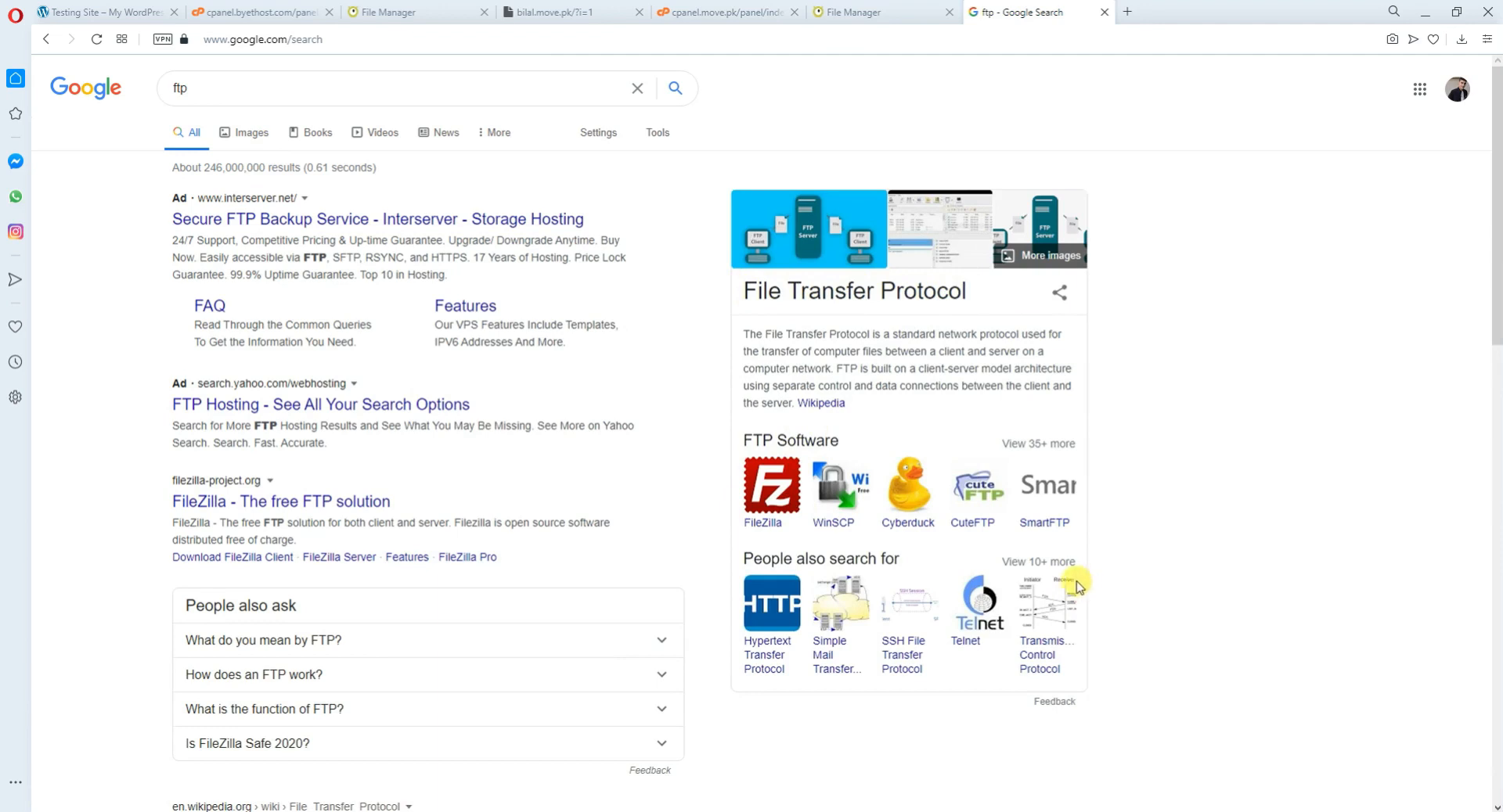
# - Open the FileZilla results in a new tab, review them, and return to the ftp results
pyautogui.rightClick(765, 487)
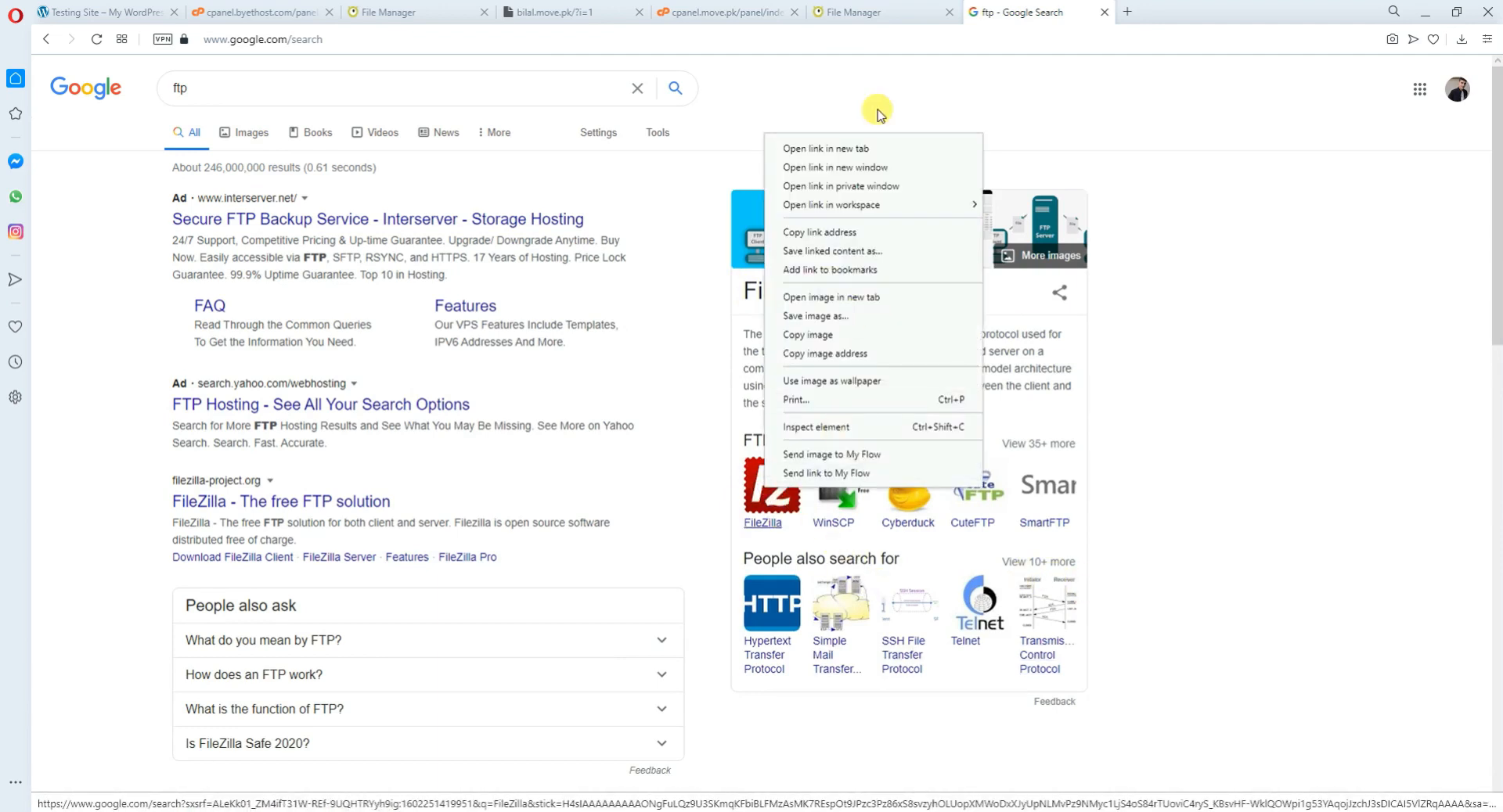
pyautogui.click(888, 149)
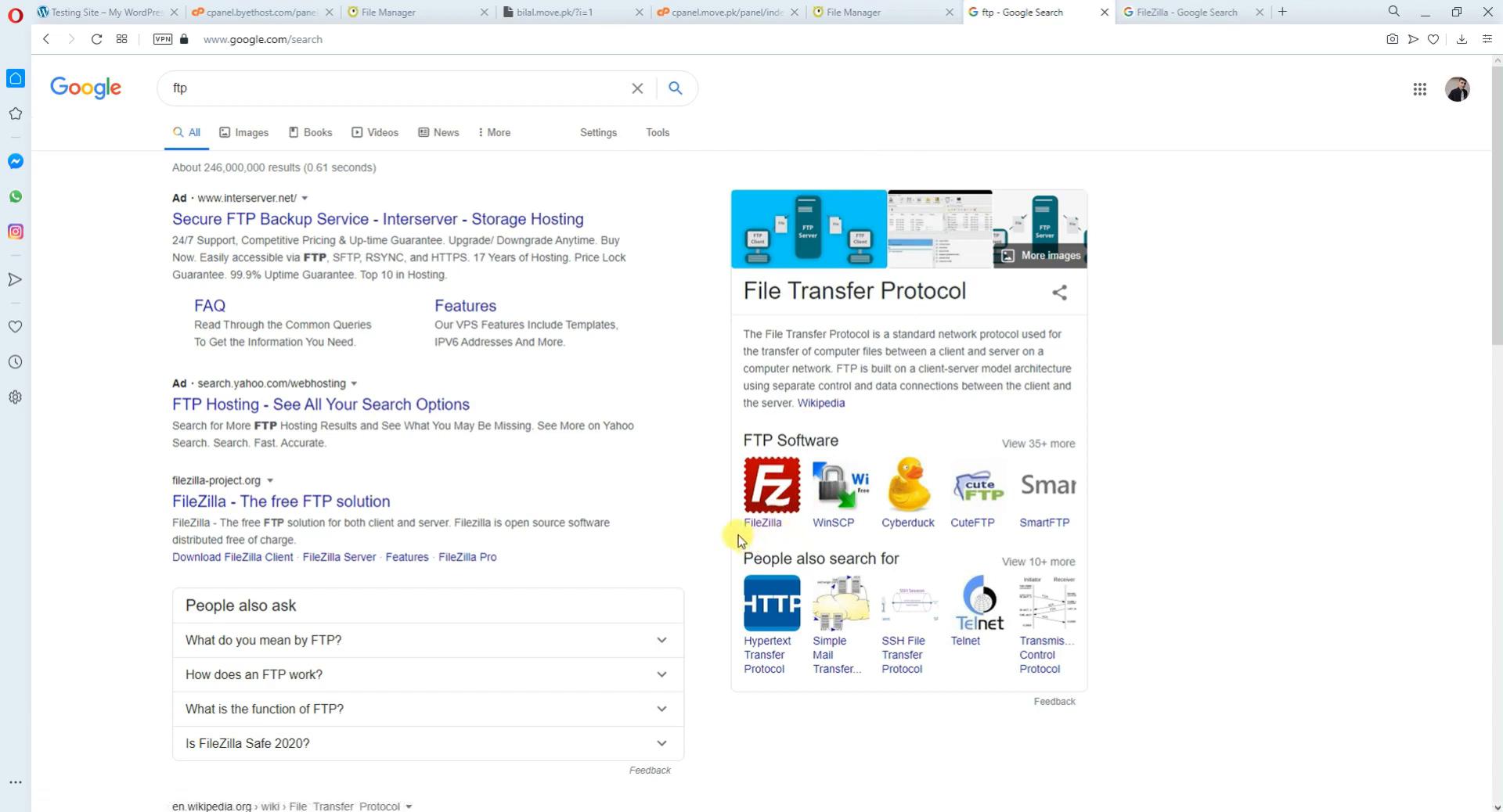
pyautogui.click(1175, 9)
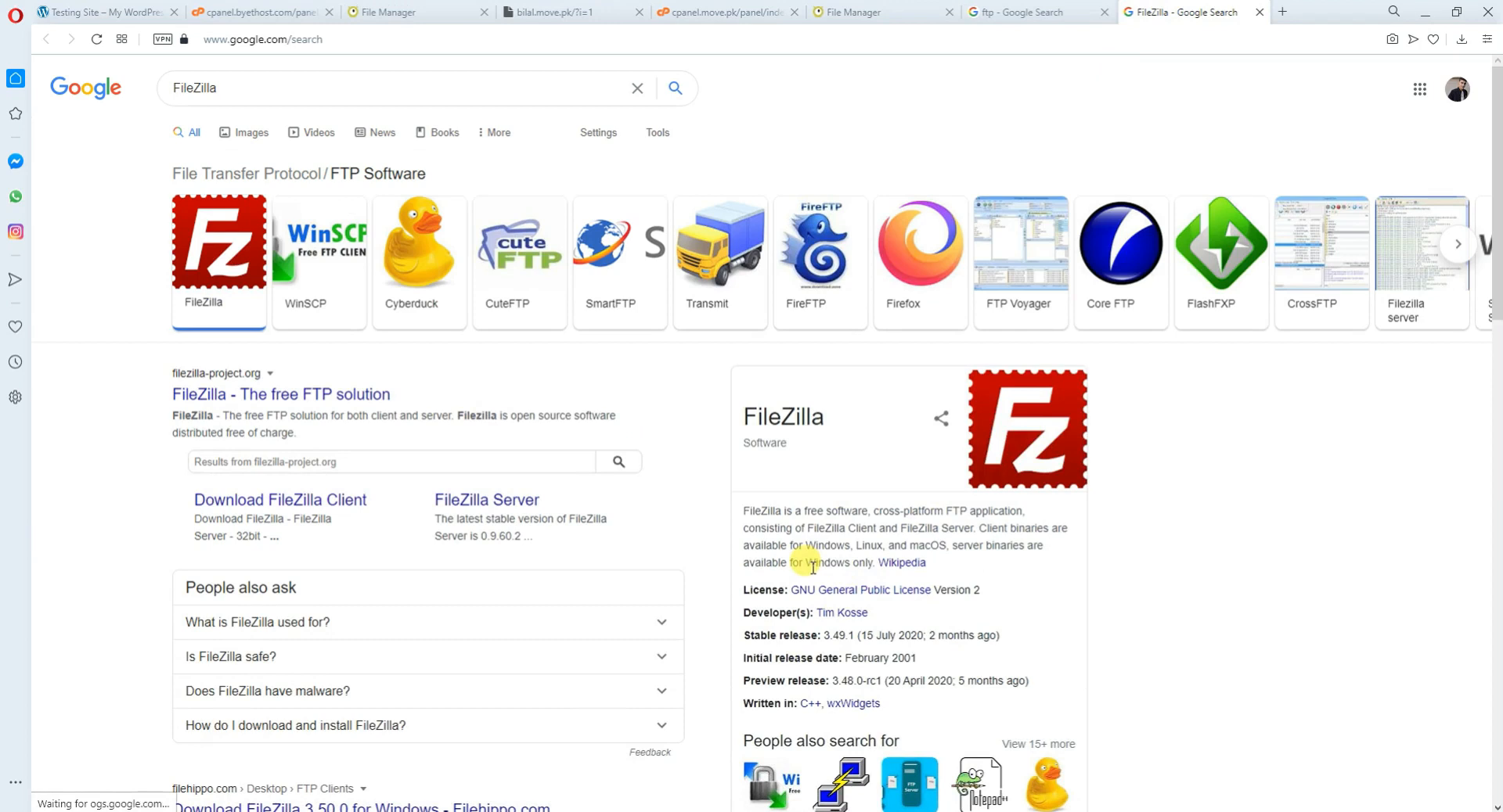
pyautogui.click(779, 12)
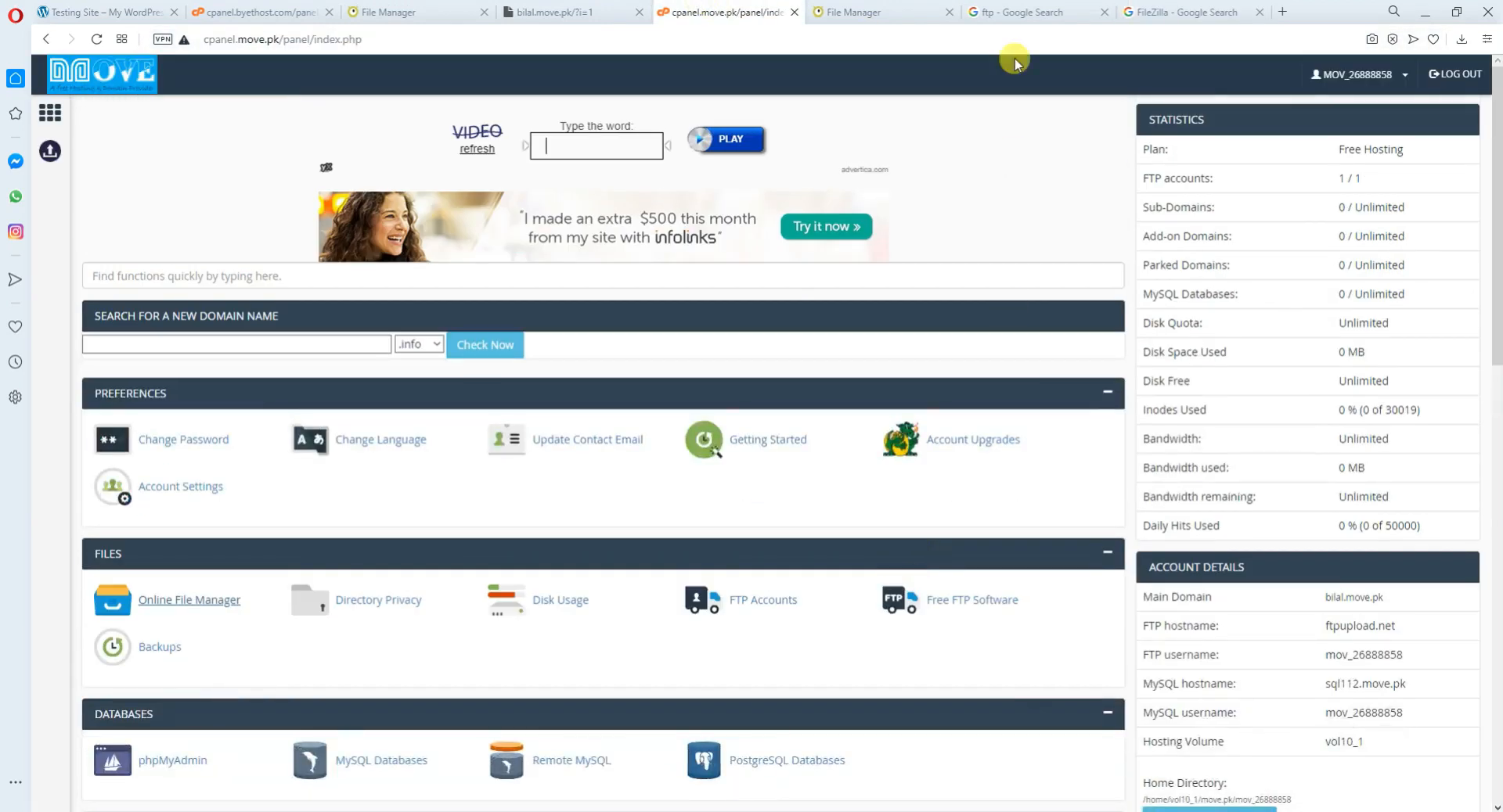
pyautogui.click(1159, 12)
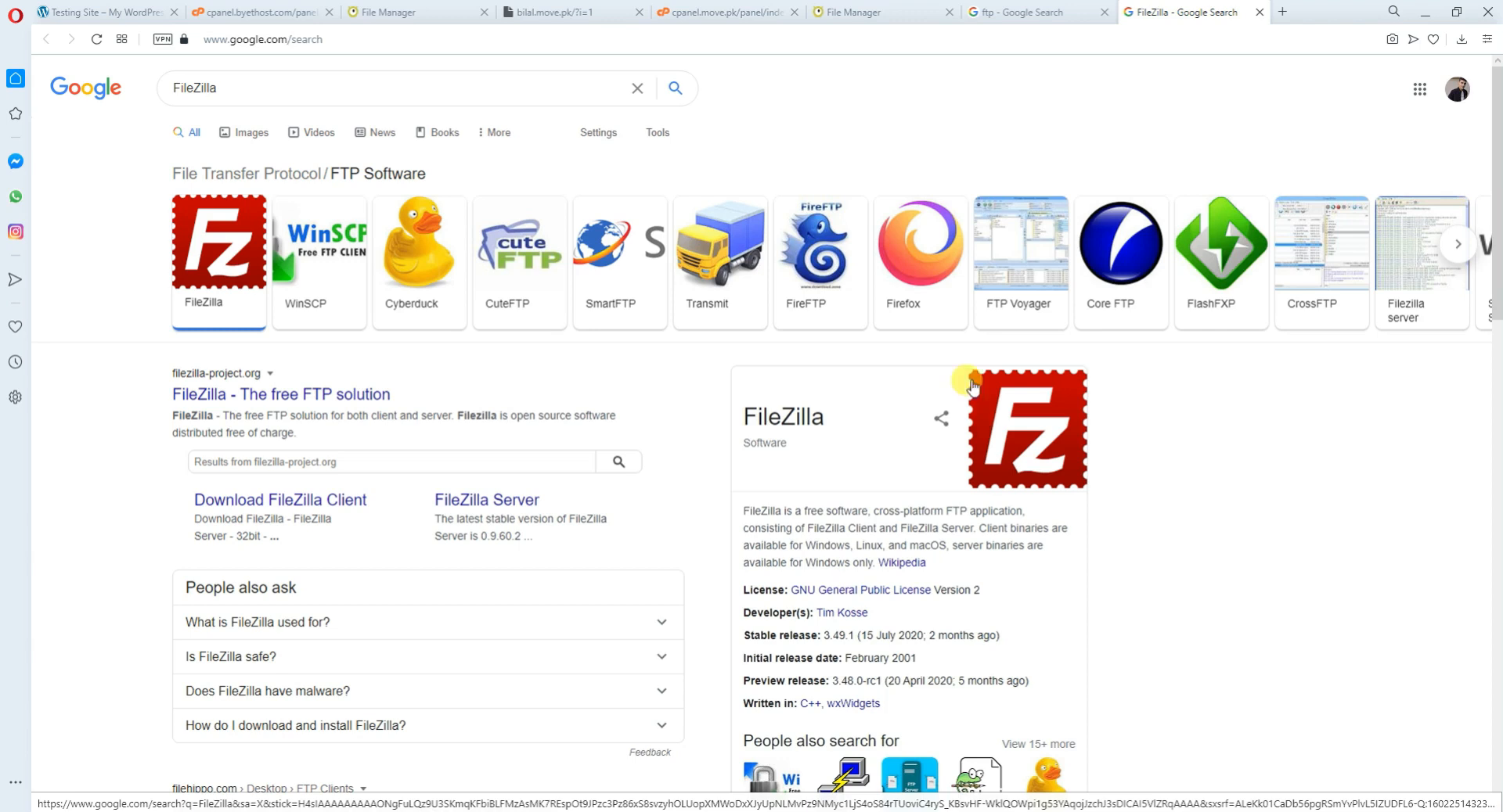
pyautogui.click(1021, 11)
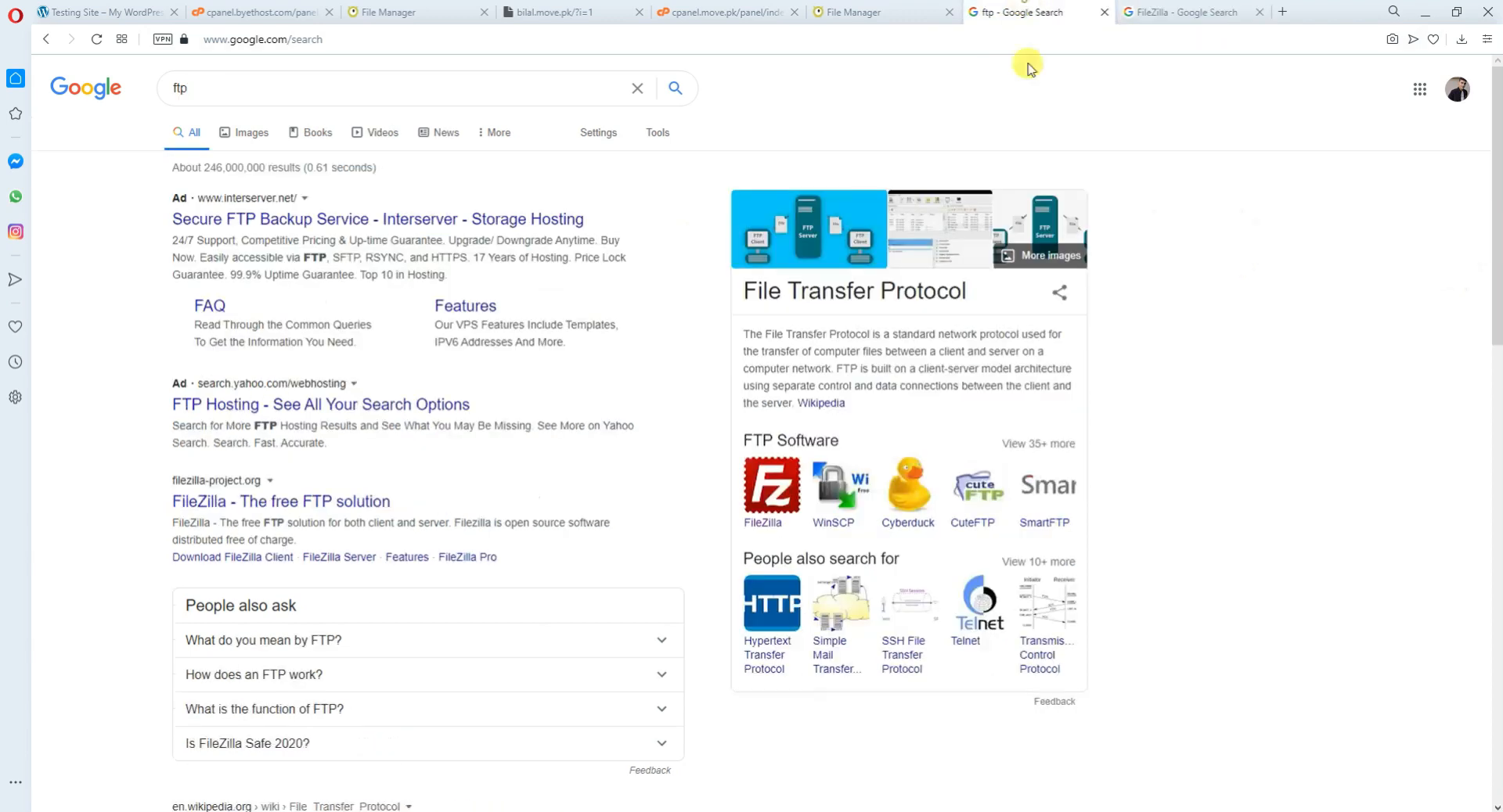
pyautogui.rightClick(950, 492)
# - Open the CuteFTP results in a third tab, compare them with FileZilla, then return to Monsta FTP
pyautogui.click(1020, 145)
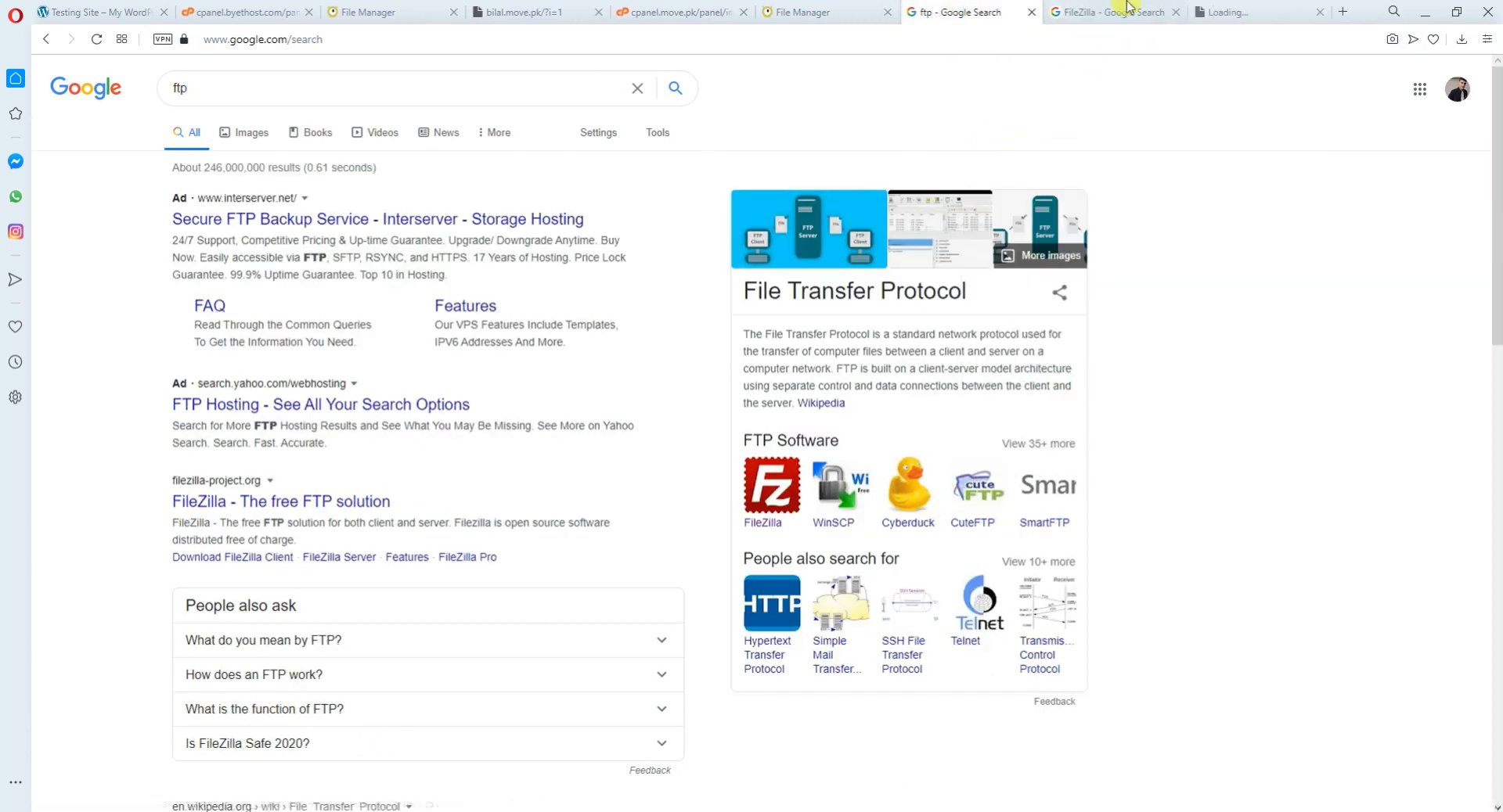
pyautogui.click(1167, 13)
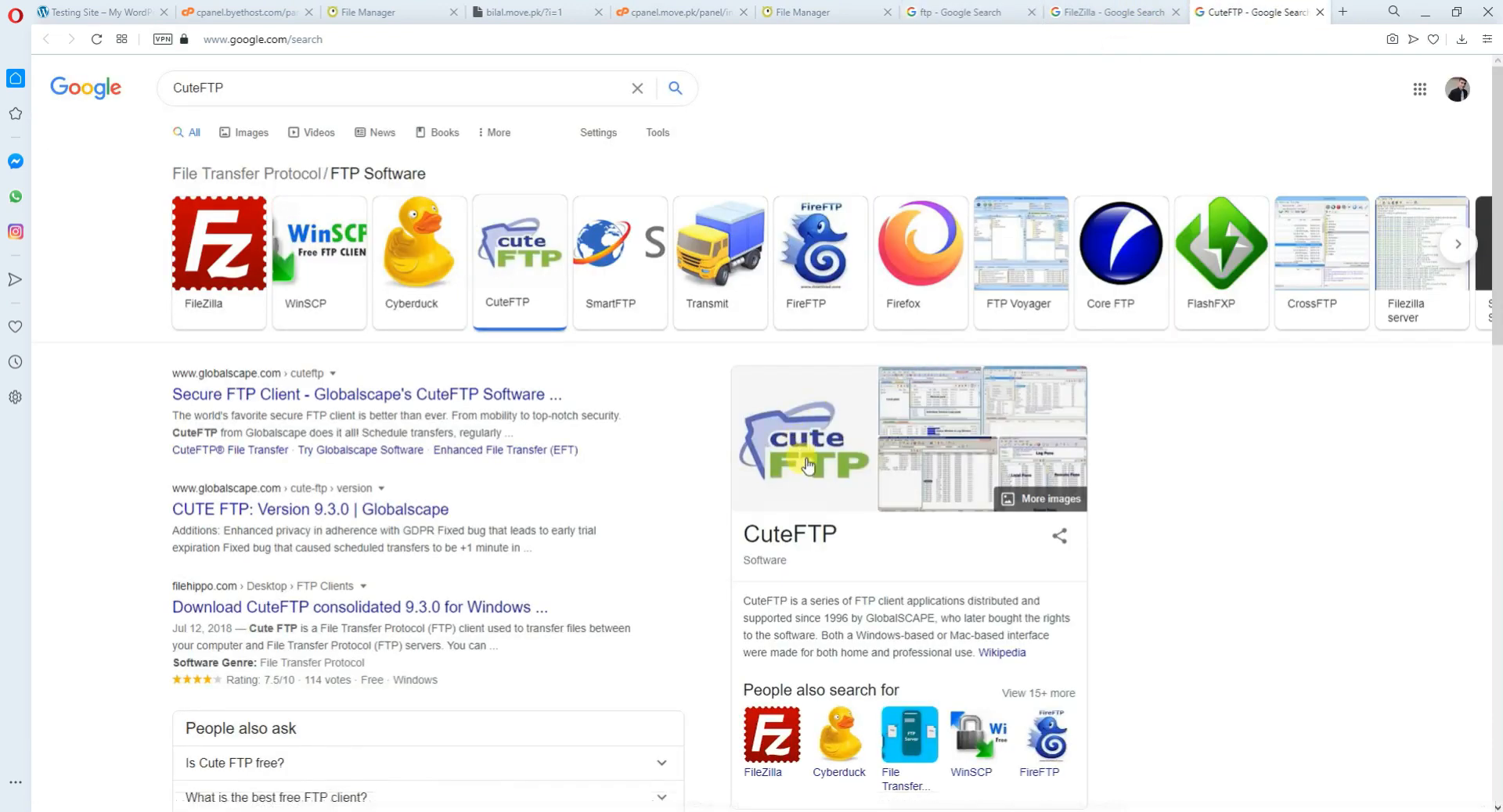
pyautogui.scroll(-1, 831, 567)
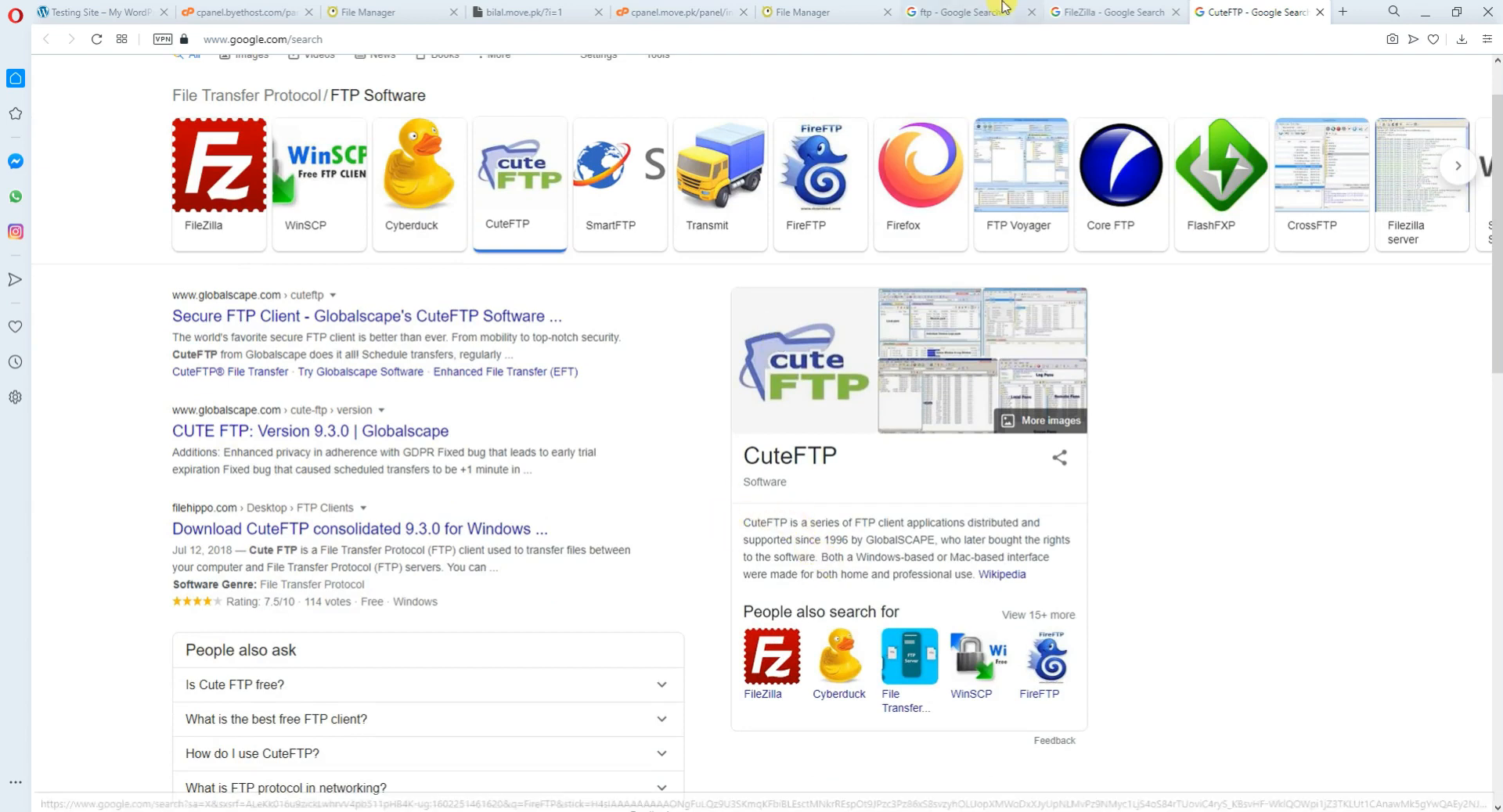
pyautogui.click(1096, 6)
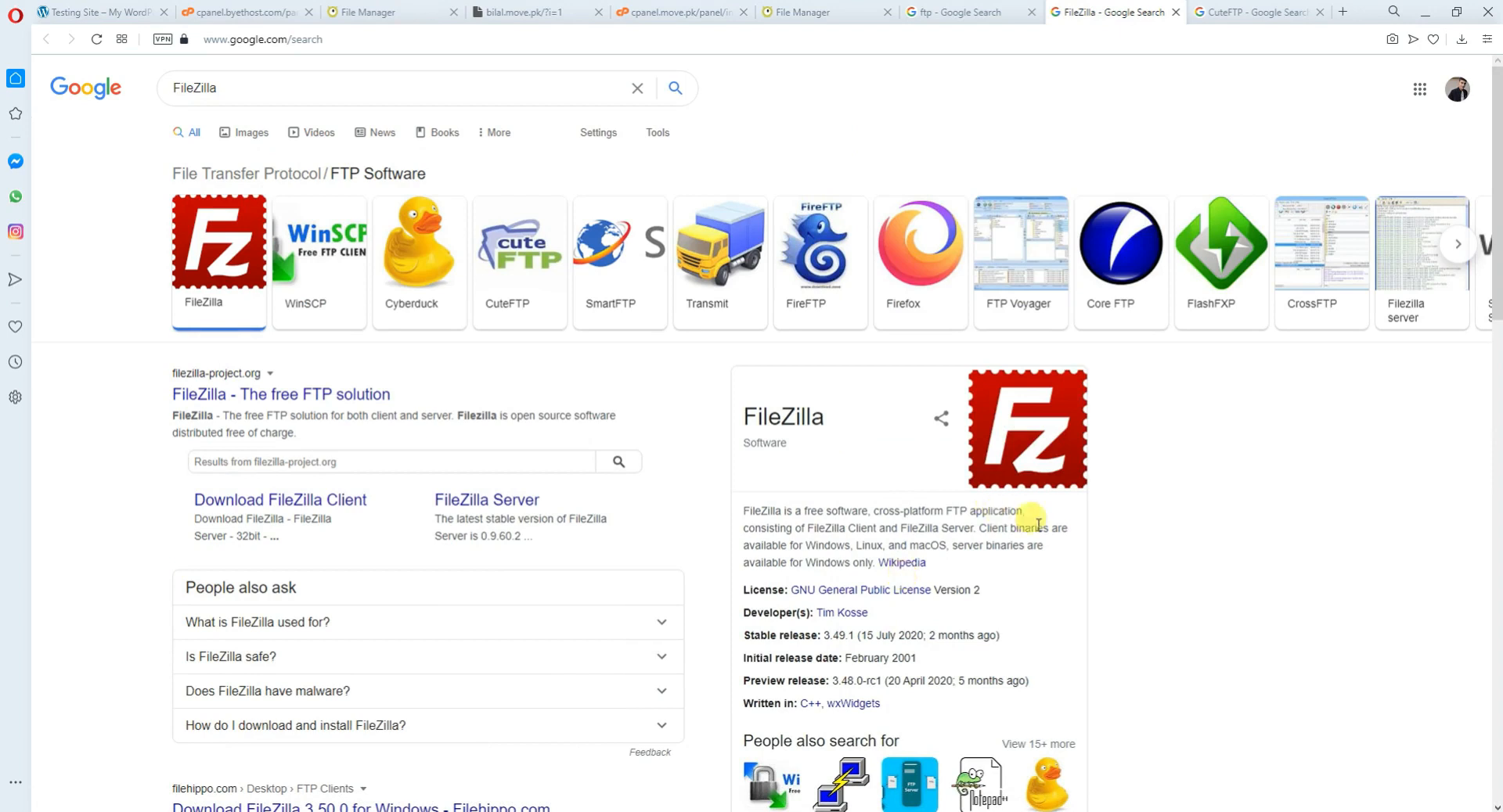
pyautogui.click(953, 6)
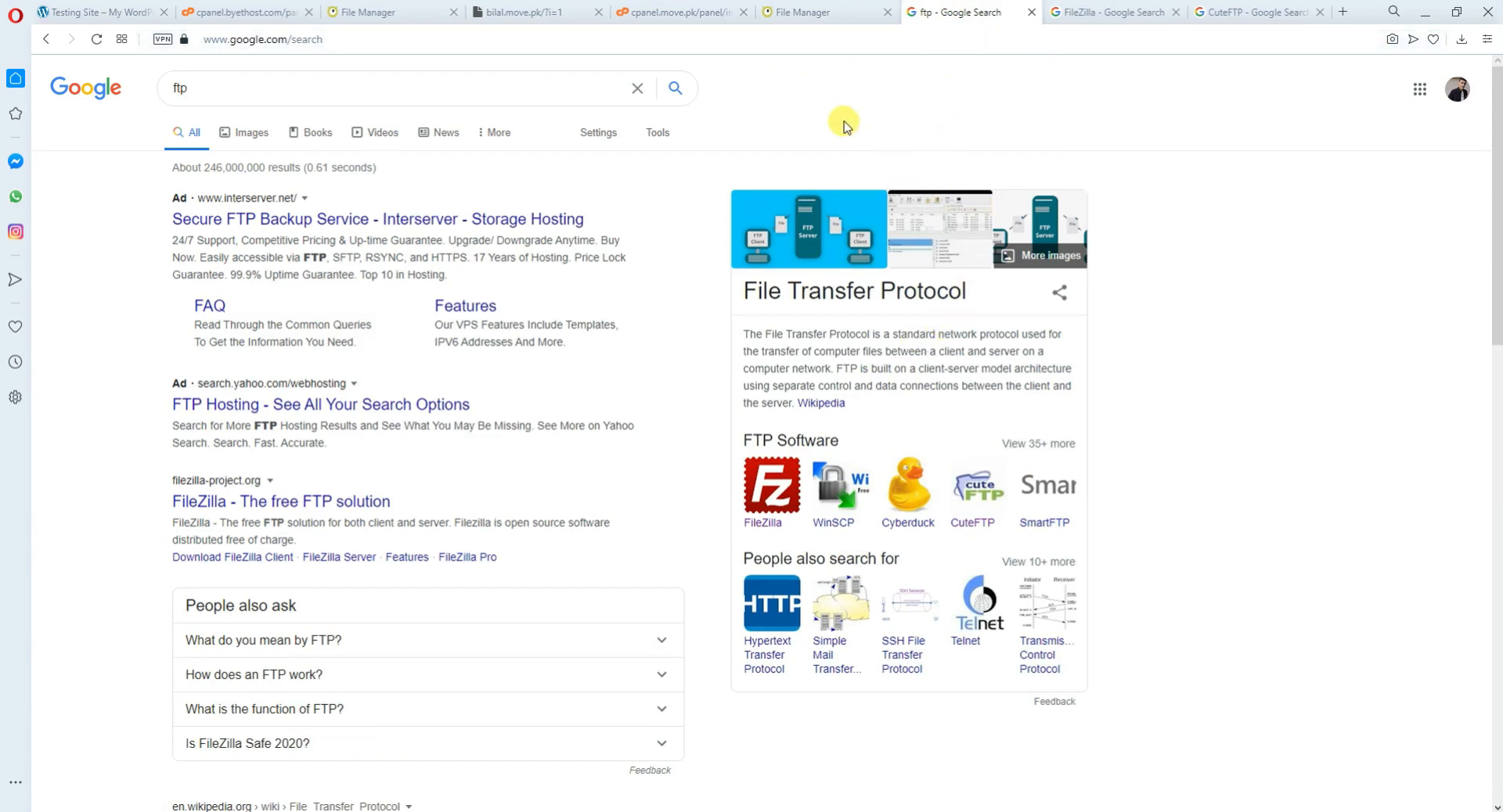
pyautogui.click(798, 8)
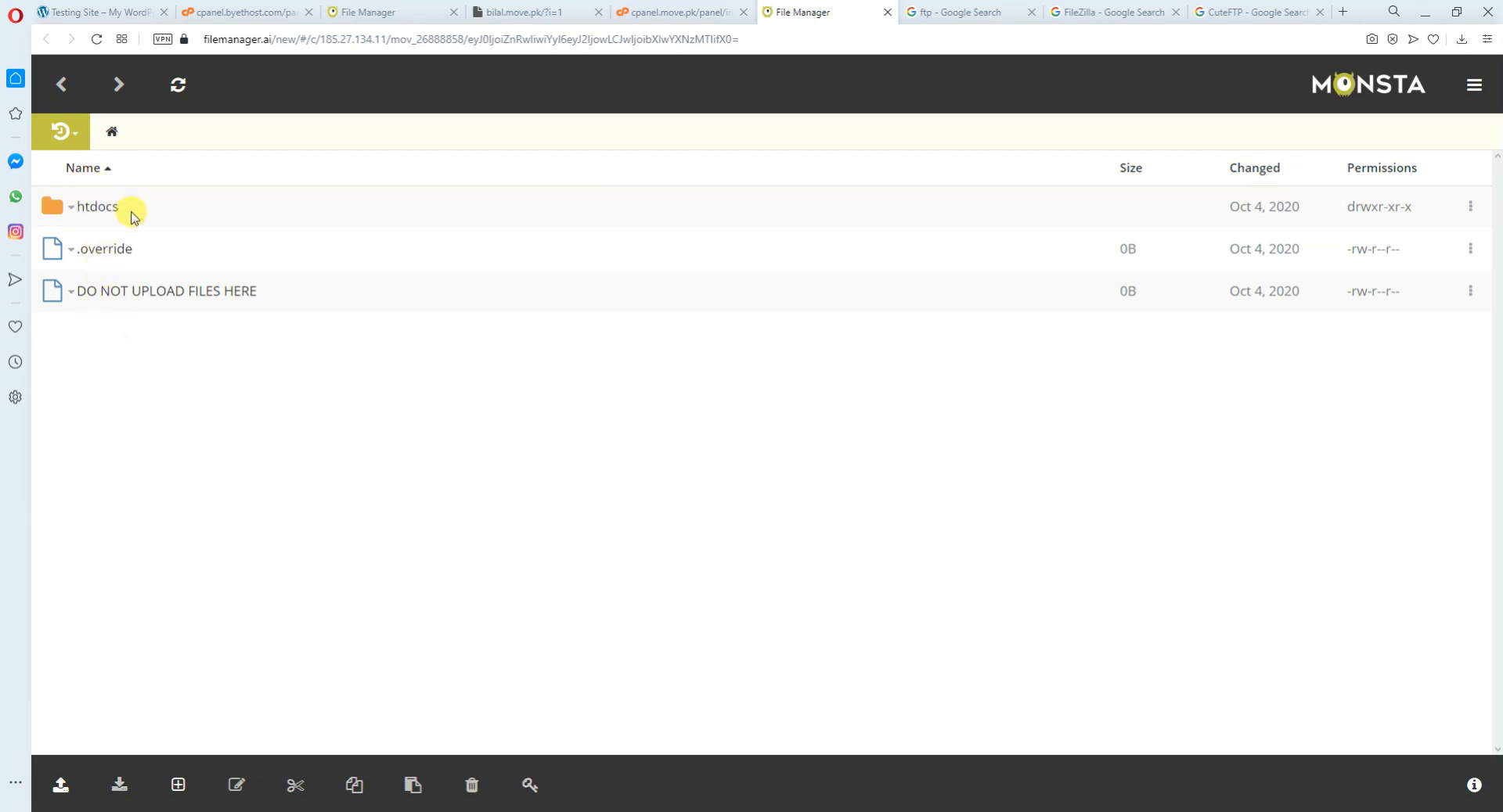
# - Open htdocs, close the ftp, FileZilla and CuteFTP tabs, and move the site tab to the end
pyautogui.click(89, 208)
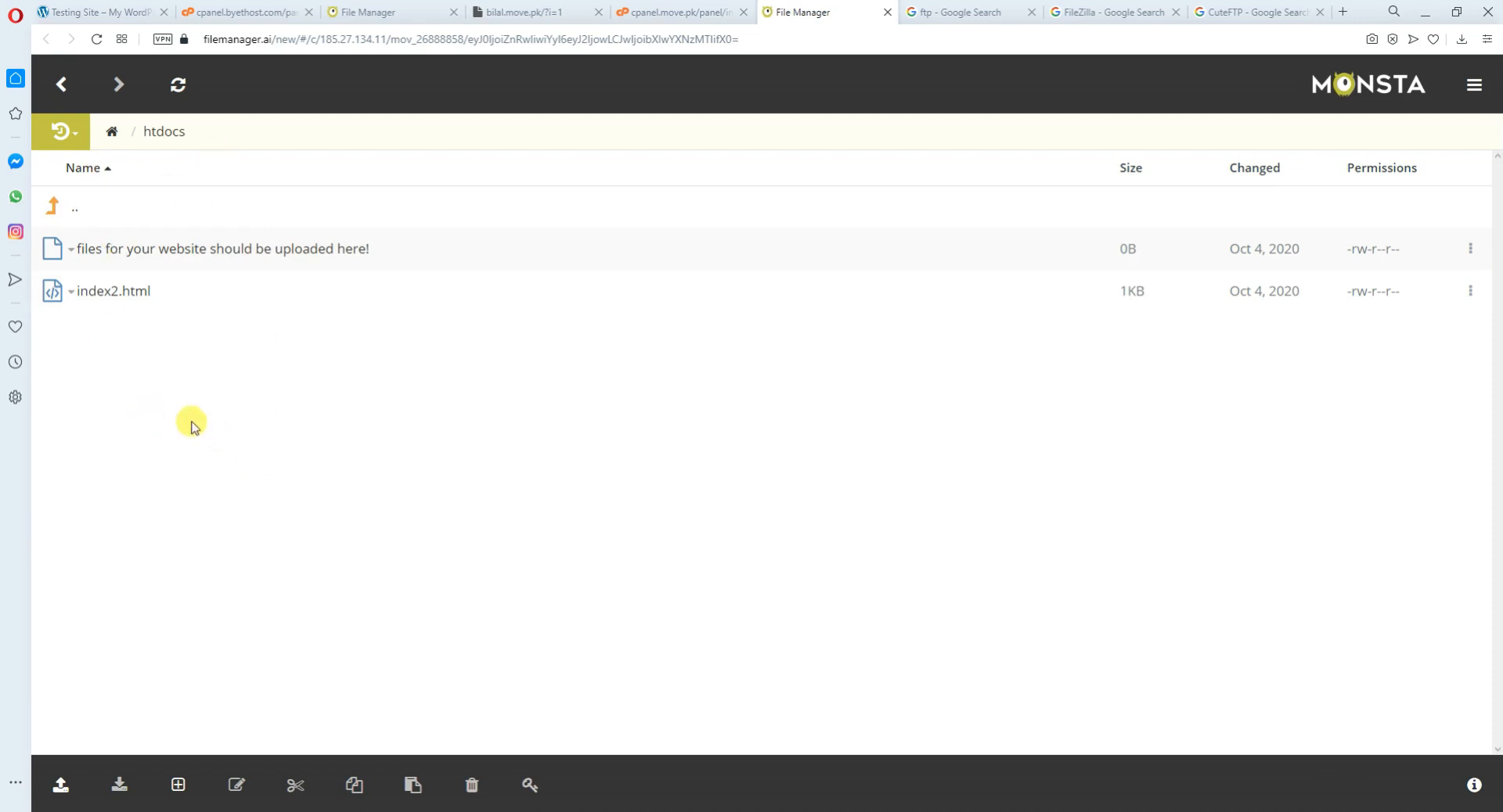
pyautogui.click(1032, 12)
pyautogui.click(1035, 13)
pyautogui.click(1035, 12)
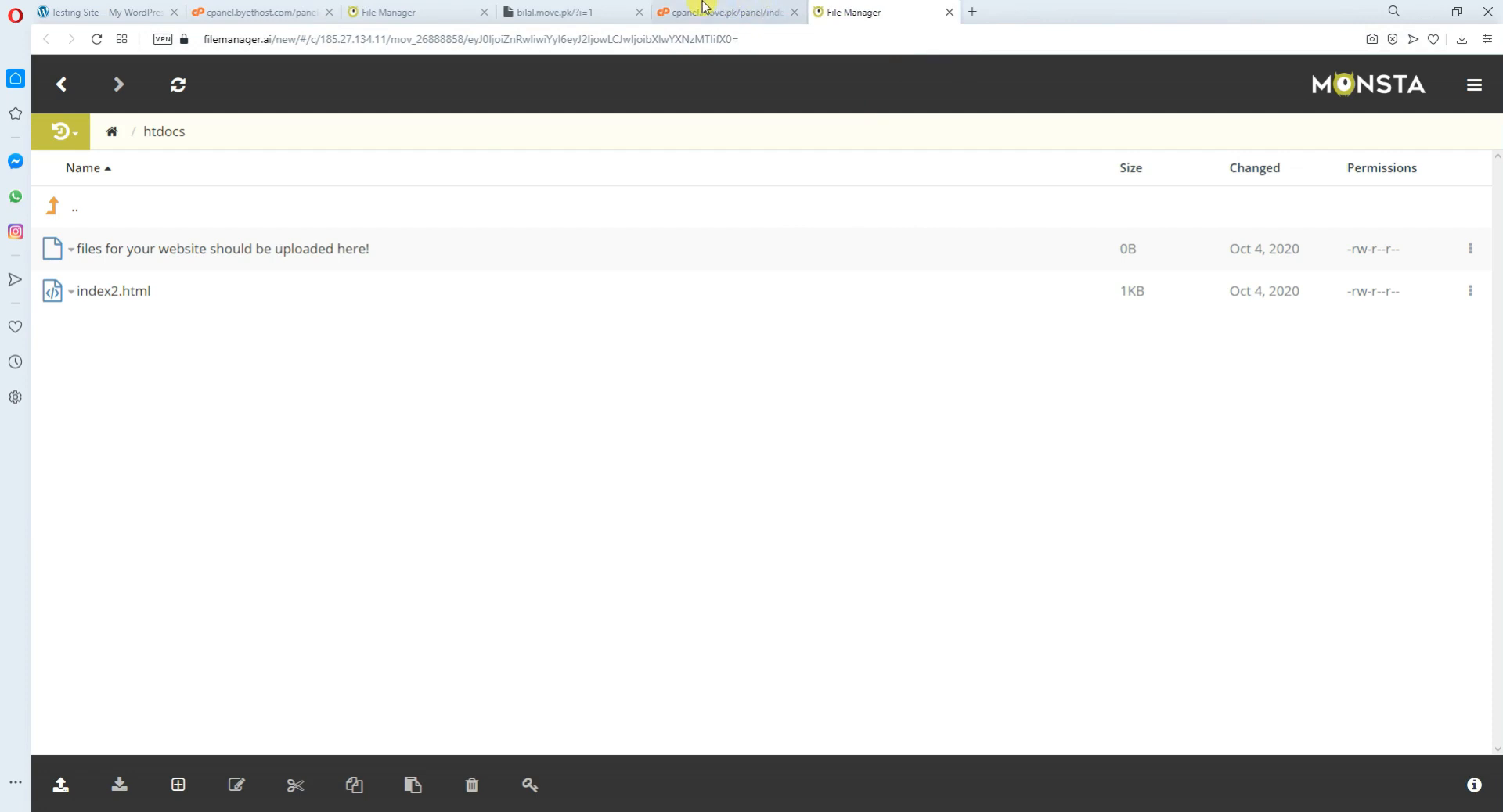
pyautogui.click(703, 6)
pyautogui.click(563, 12)
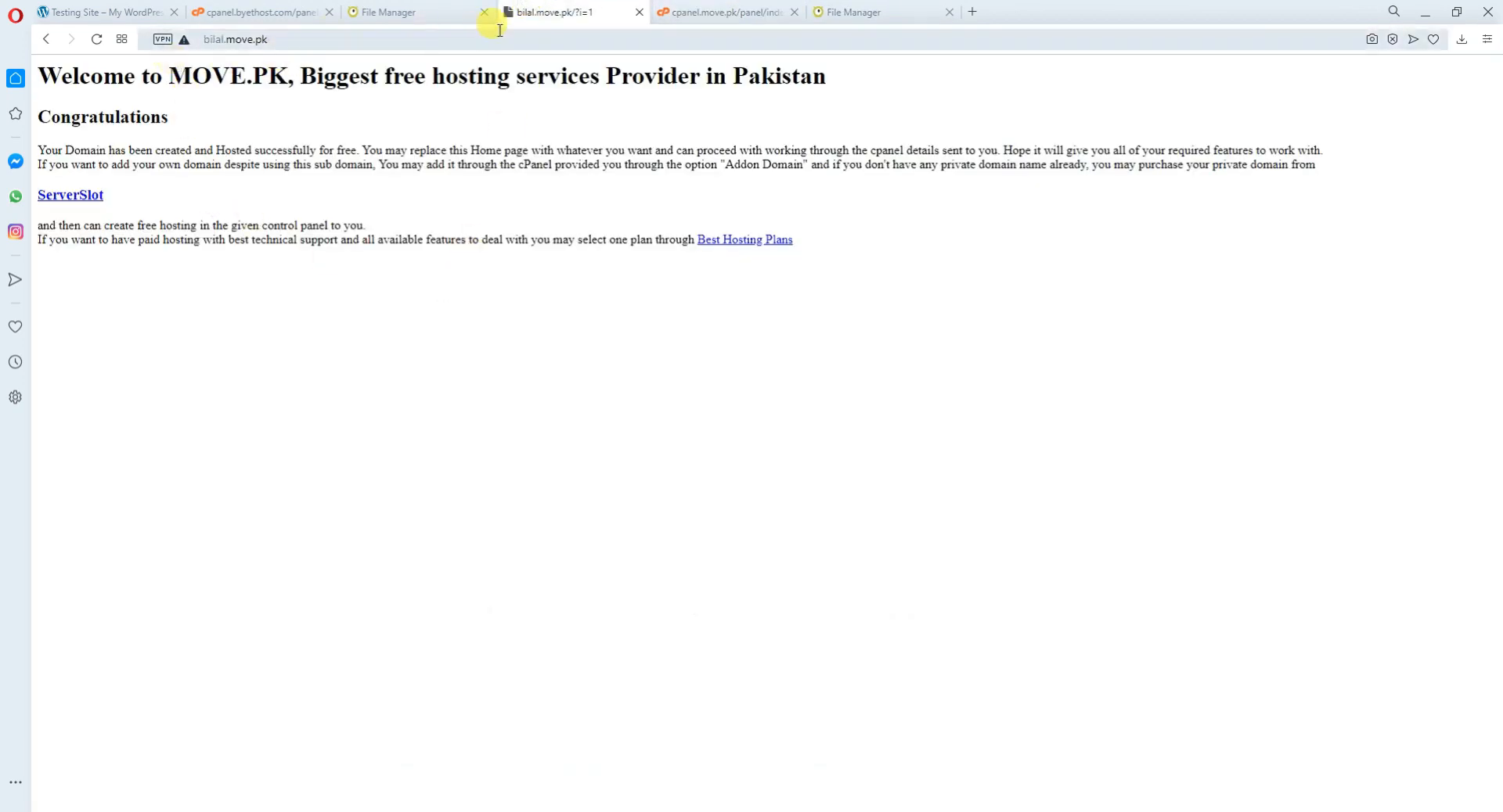
pyautogui.moveTo(547, 13); pyautogui.dragTo(897, 17)
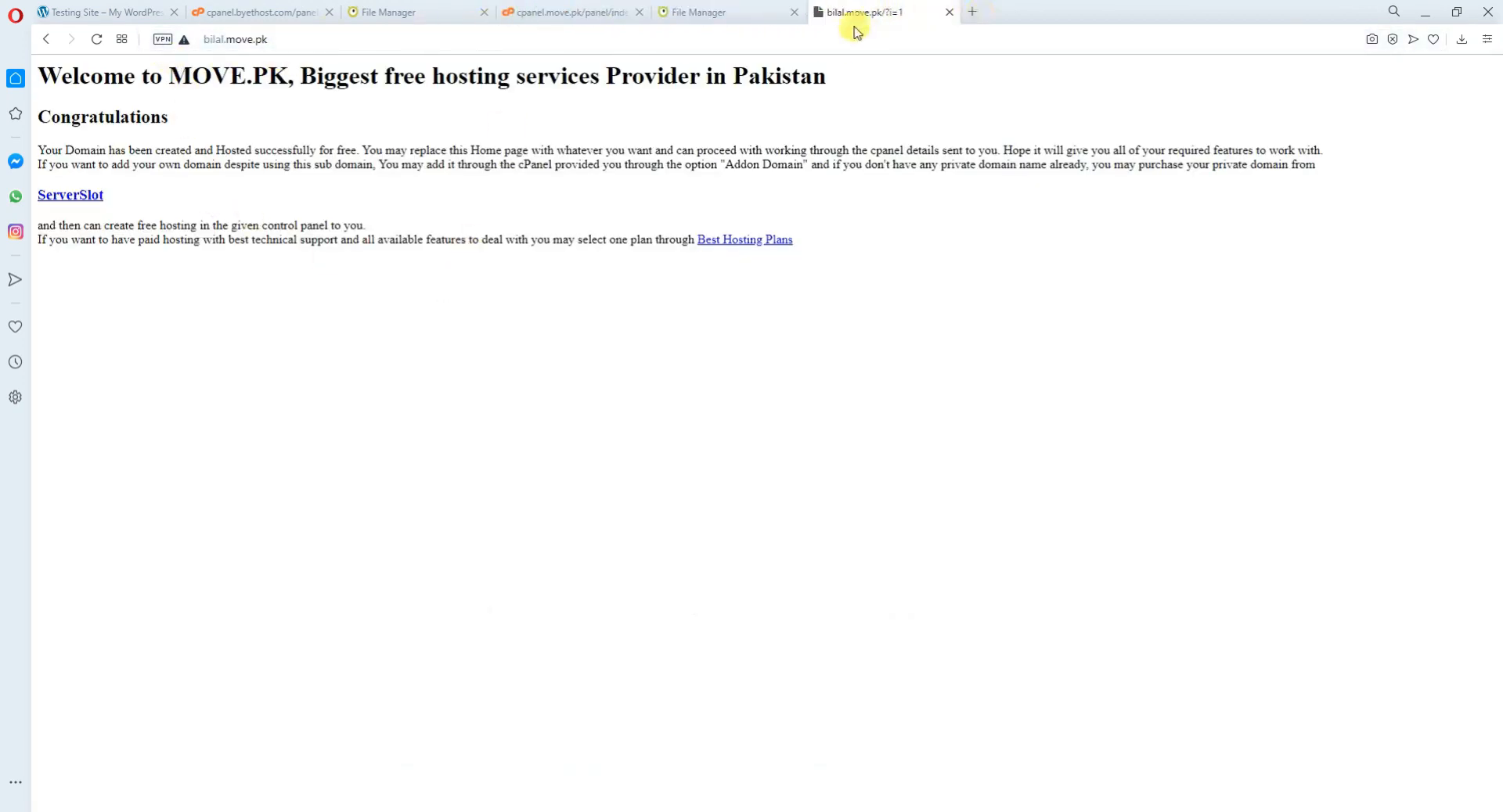
# - Compare the MOVE.PK welcome page text with the htdocs file listing, ending on the listing
pyautogui.moveTo(590, 477); pyautogui.dragTo(312, 125)
pyautogui.click(416, 465)
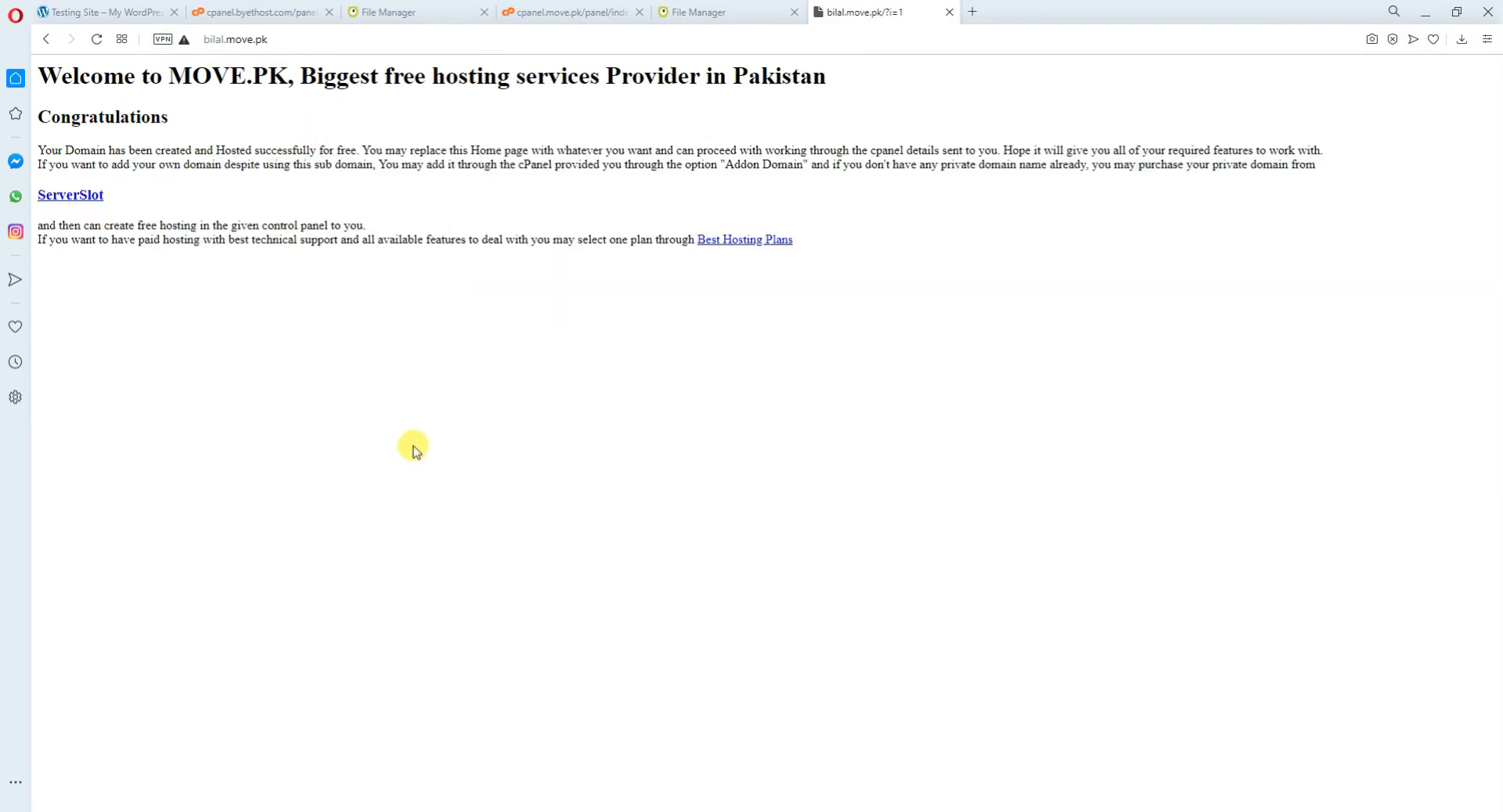
pyautogui.click(760, 8)
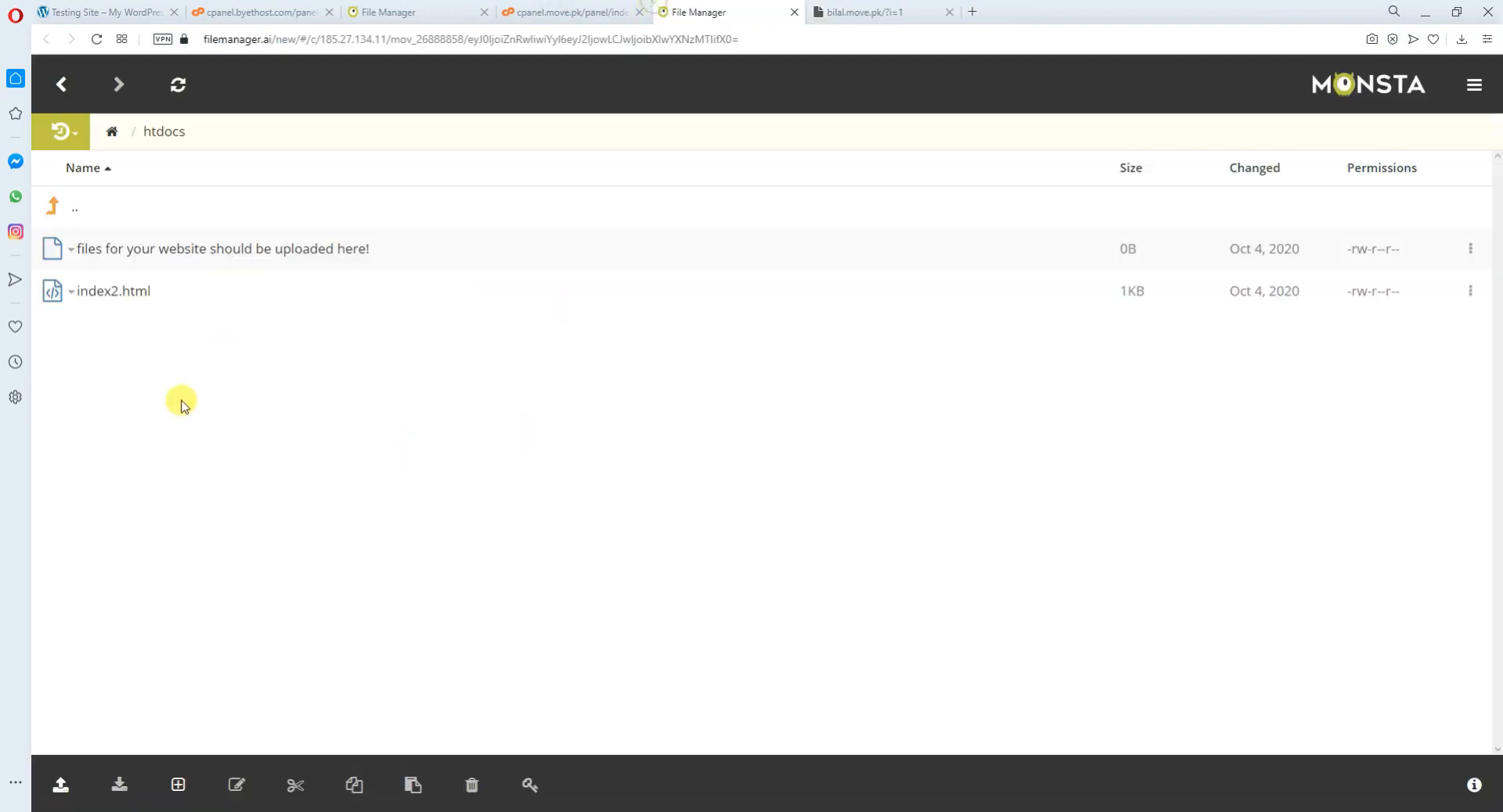
pyautogui.click(874, 17)
pyautogui.moveTo(584, 332); pyautogui.dragTo(153, 15)
pyautogui.click(265, 453)
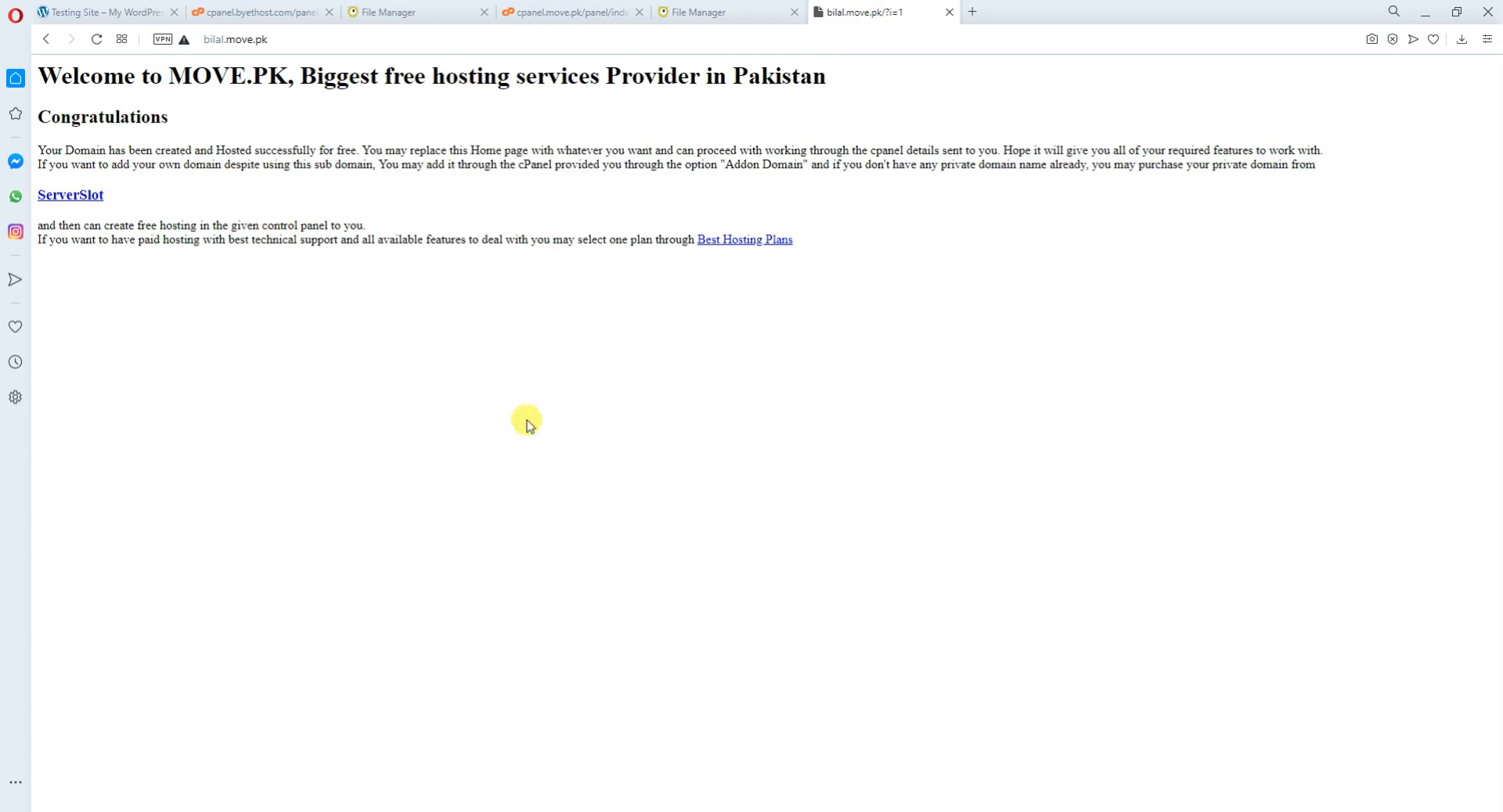
pyautogui.click(716, 9)
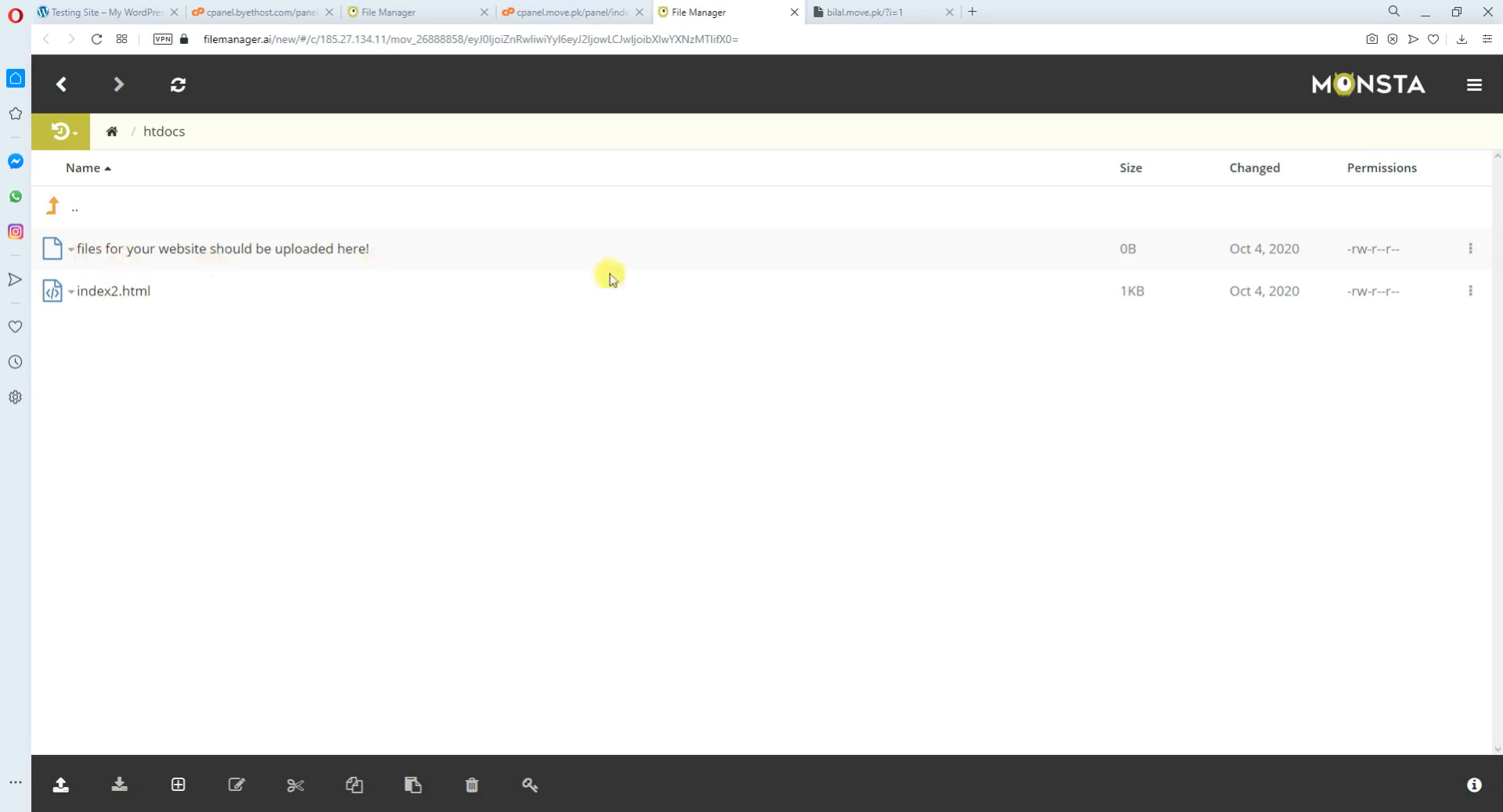
# - Check the placeholder file's details, then delete index2.html and the placeholder file from htdocs
pyautogui.click(1470, 250)
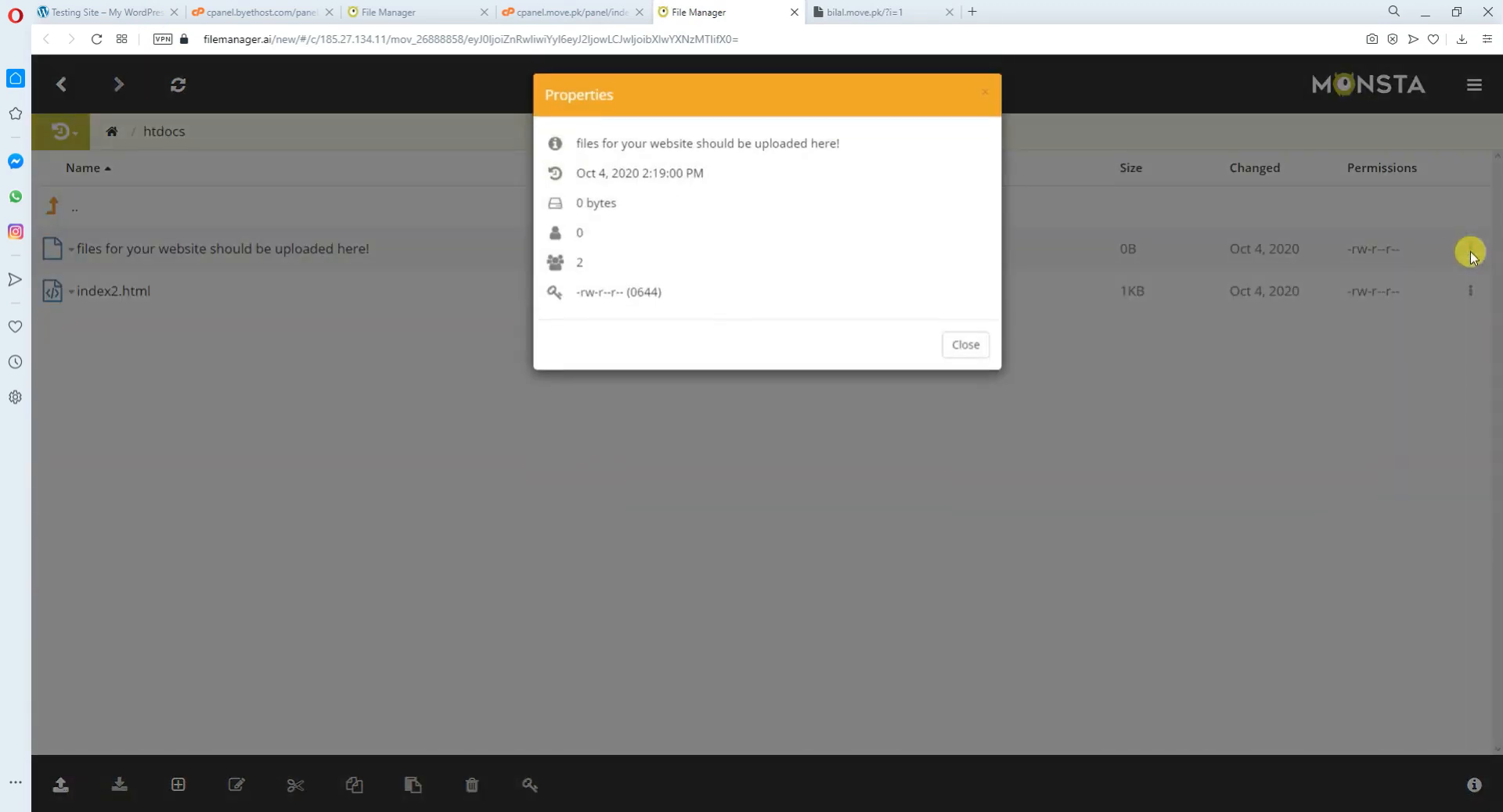
pyautogui.click(966, 350)
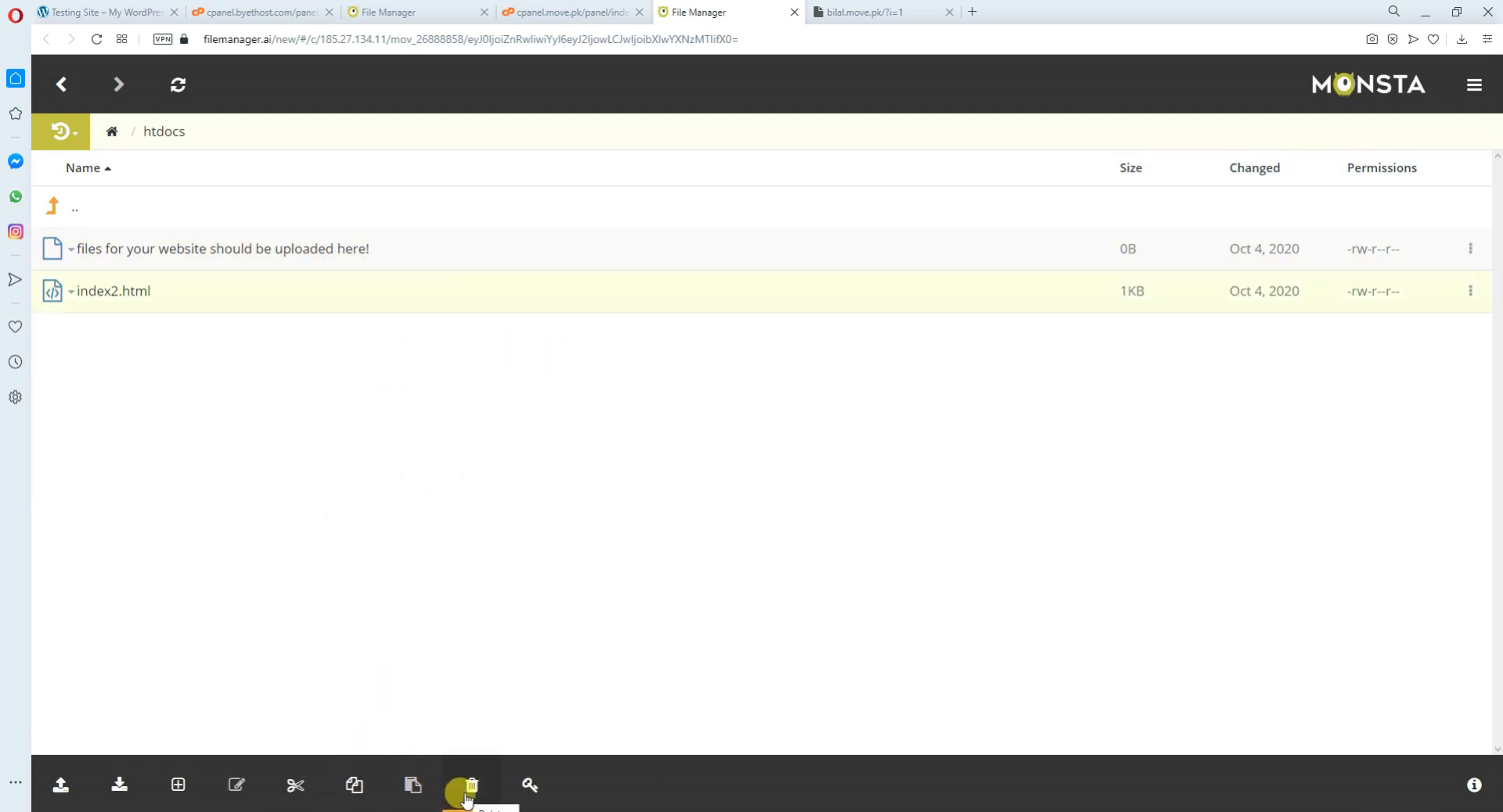
pyautogui.click(469, 789)
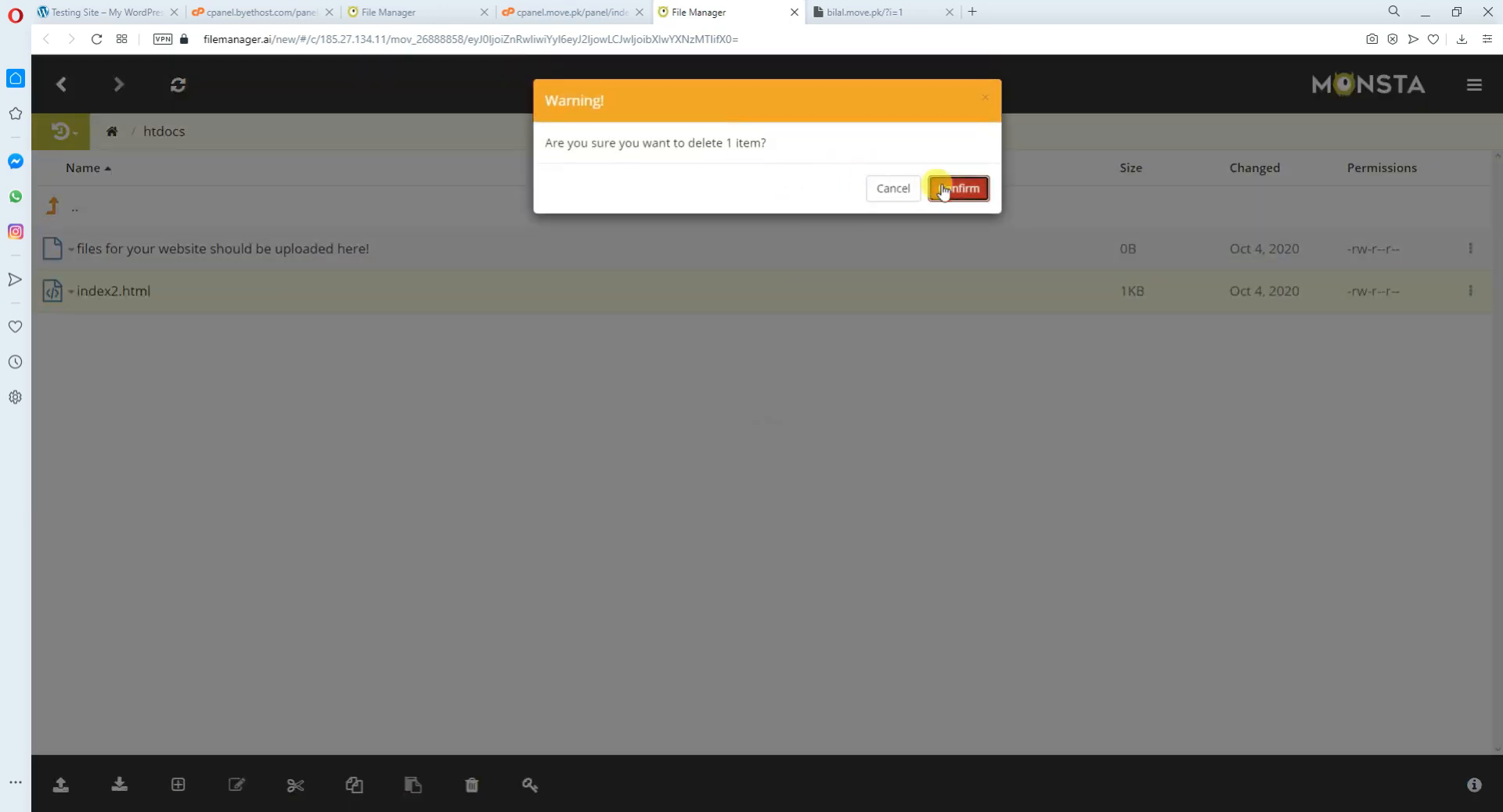
pyautogui.click(951, 186)
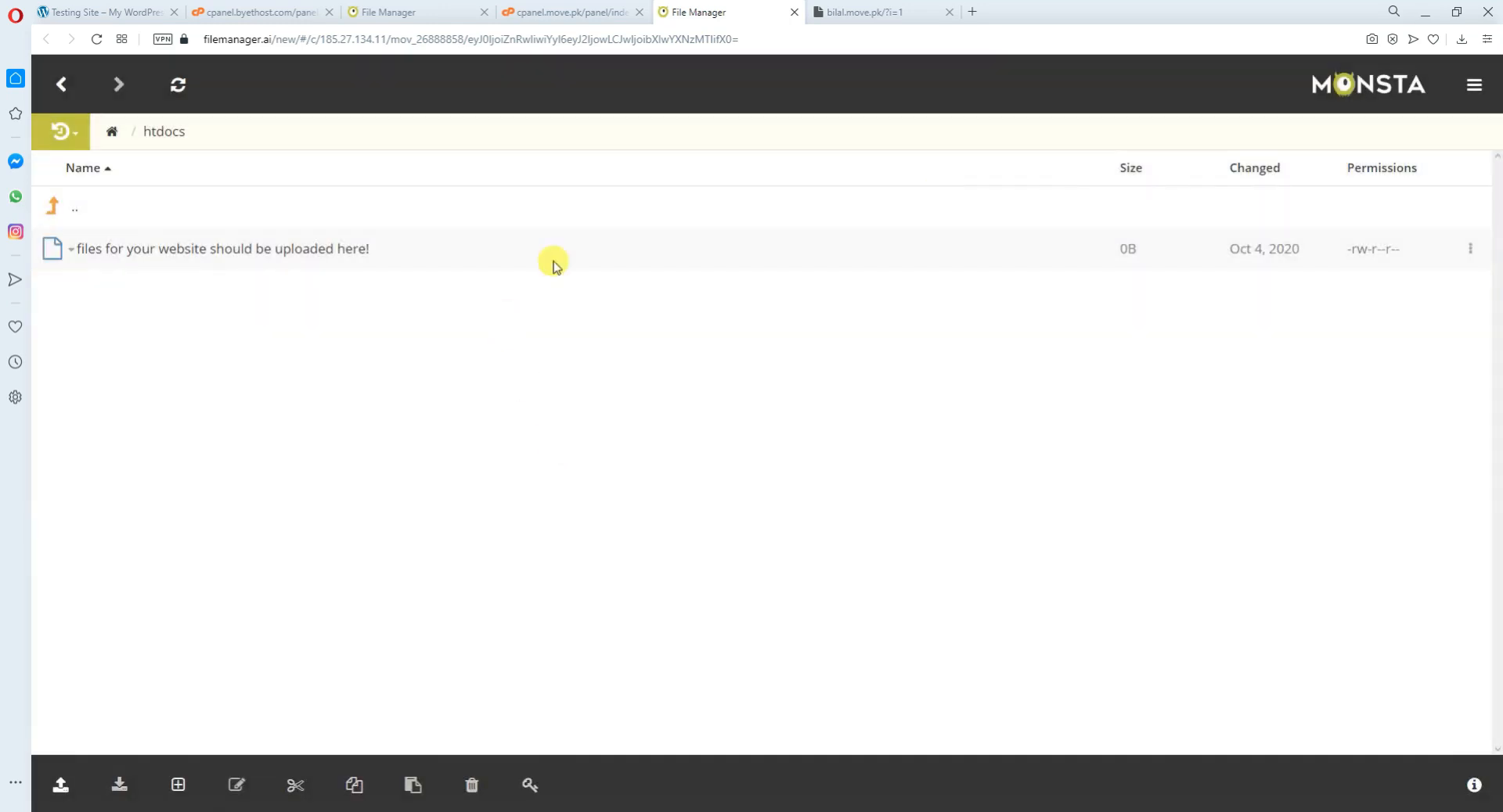
pyautogui.click(471, 785)
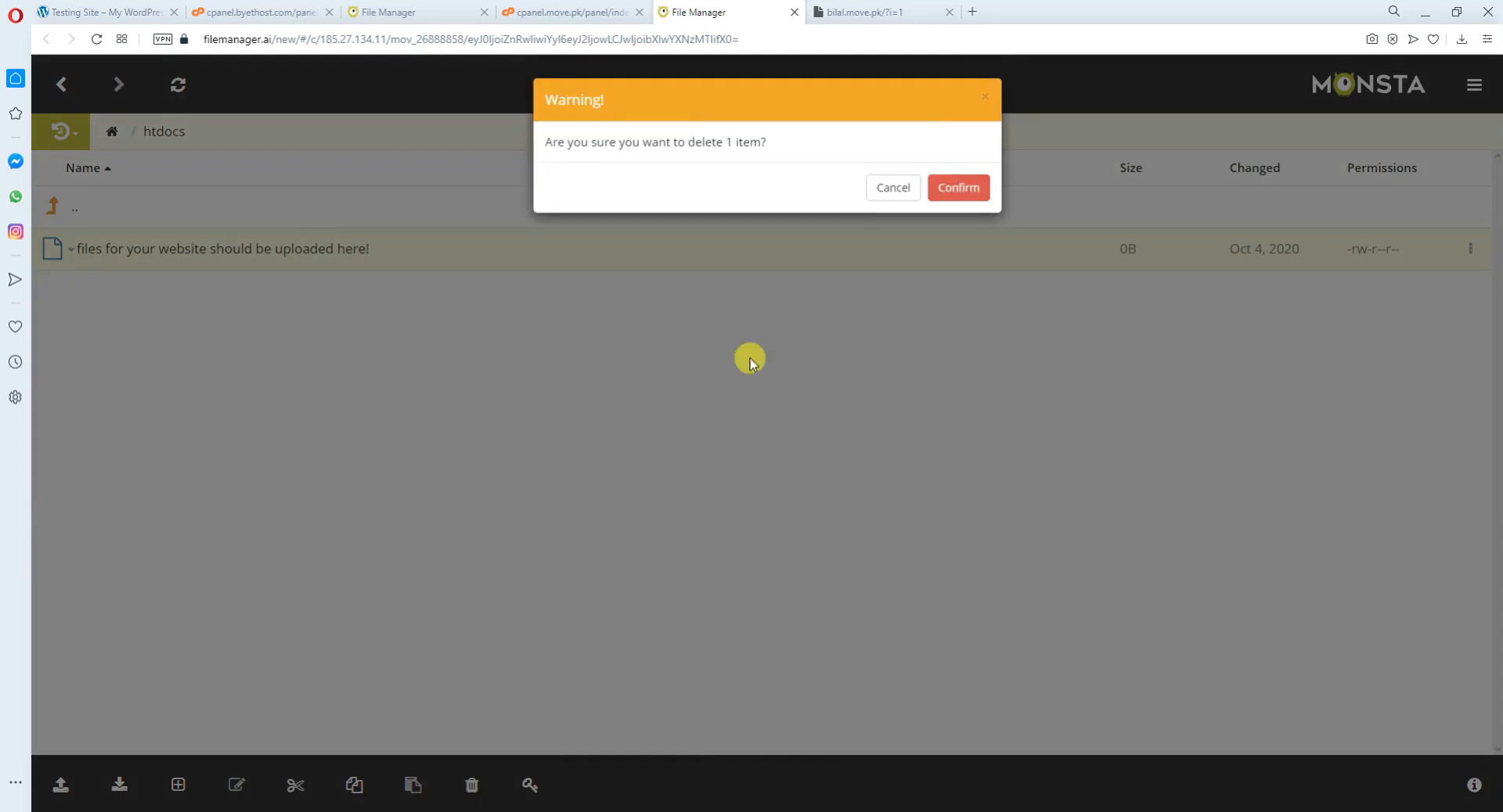
pyautogui.click(955, 190)
pyautogui.click(888, 9)
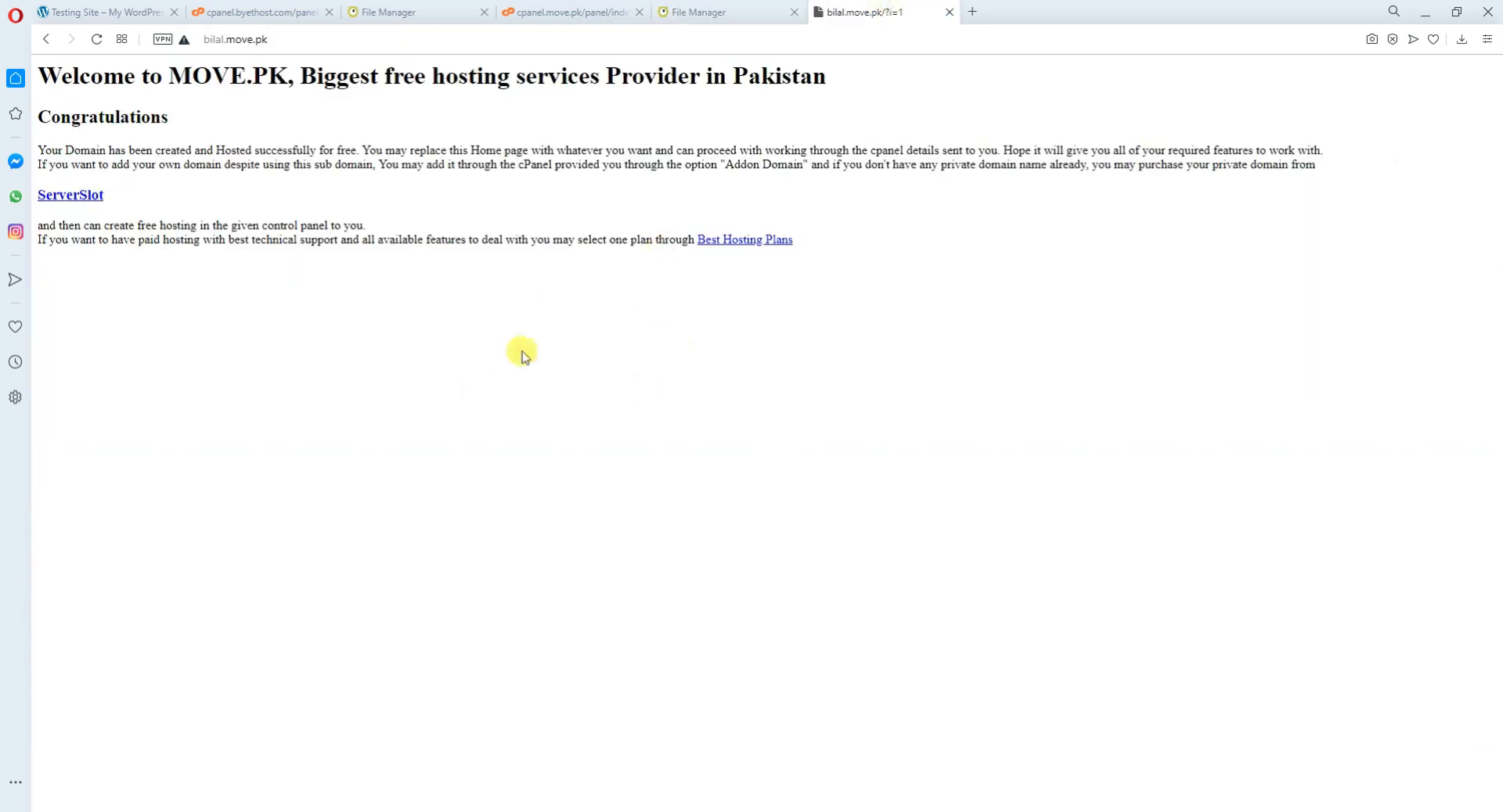
# - Reload bilal.move.pk to see 403 Access denied, then go back to the empty htdocs listing
pyautogui.click(662, 11)
pyautogui.click(865, 11)
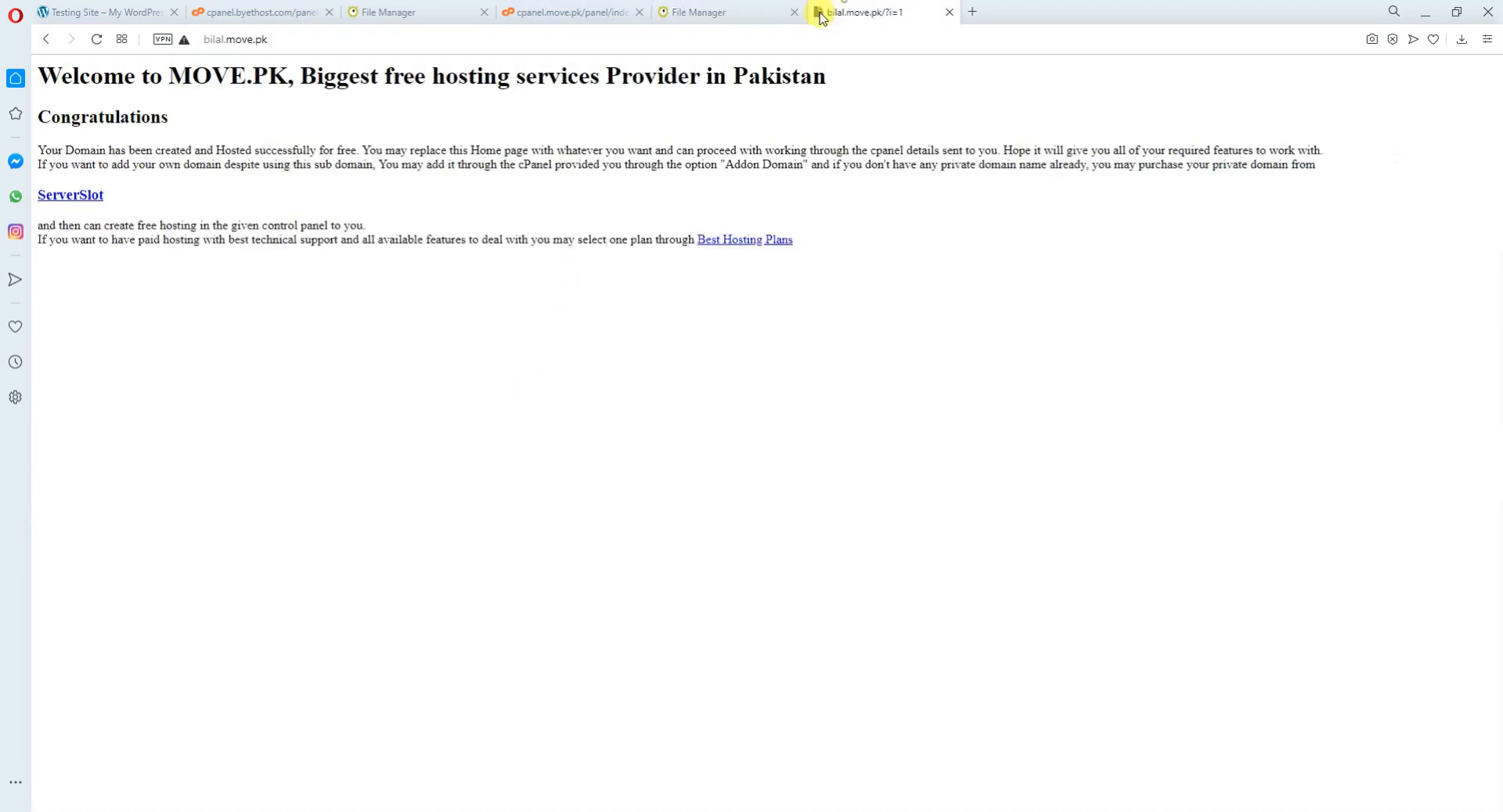
pyautogui.click(97, 39)
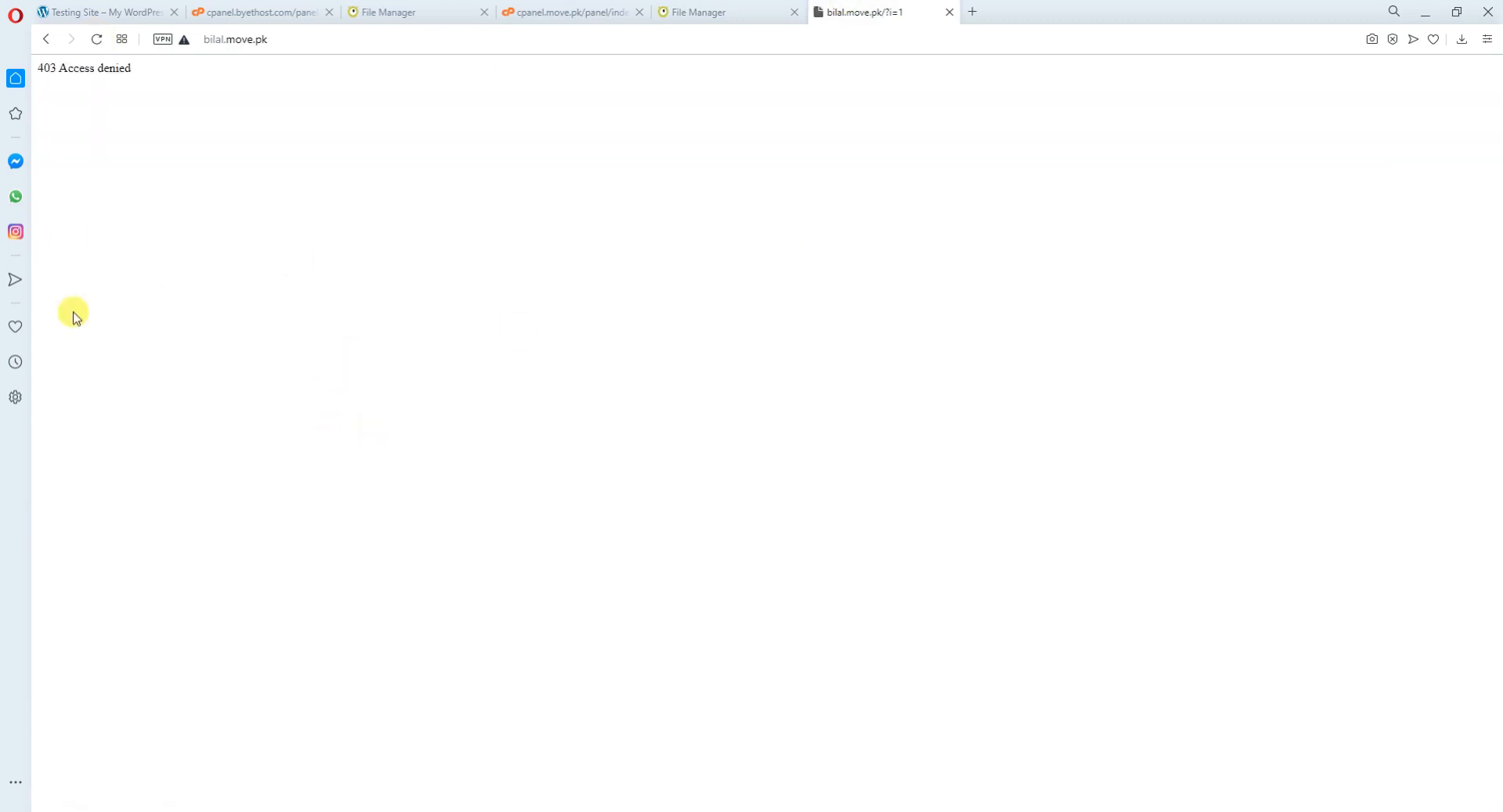
pyautogui.click(692, 12)
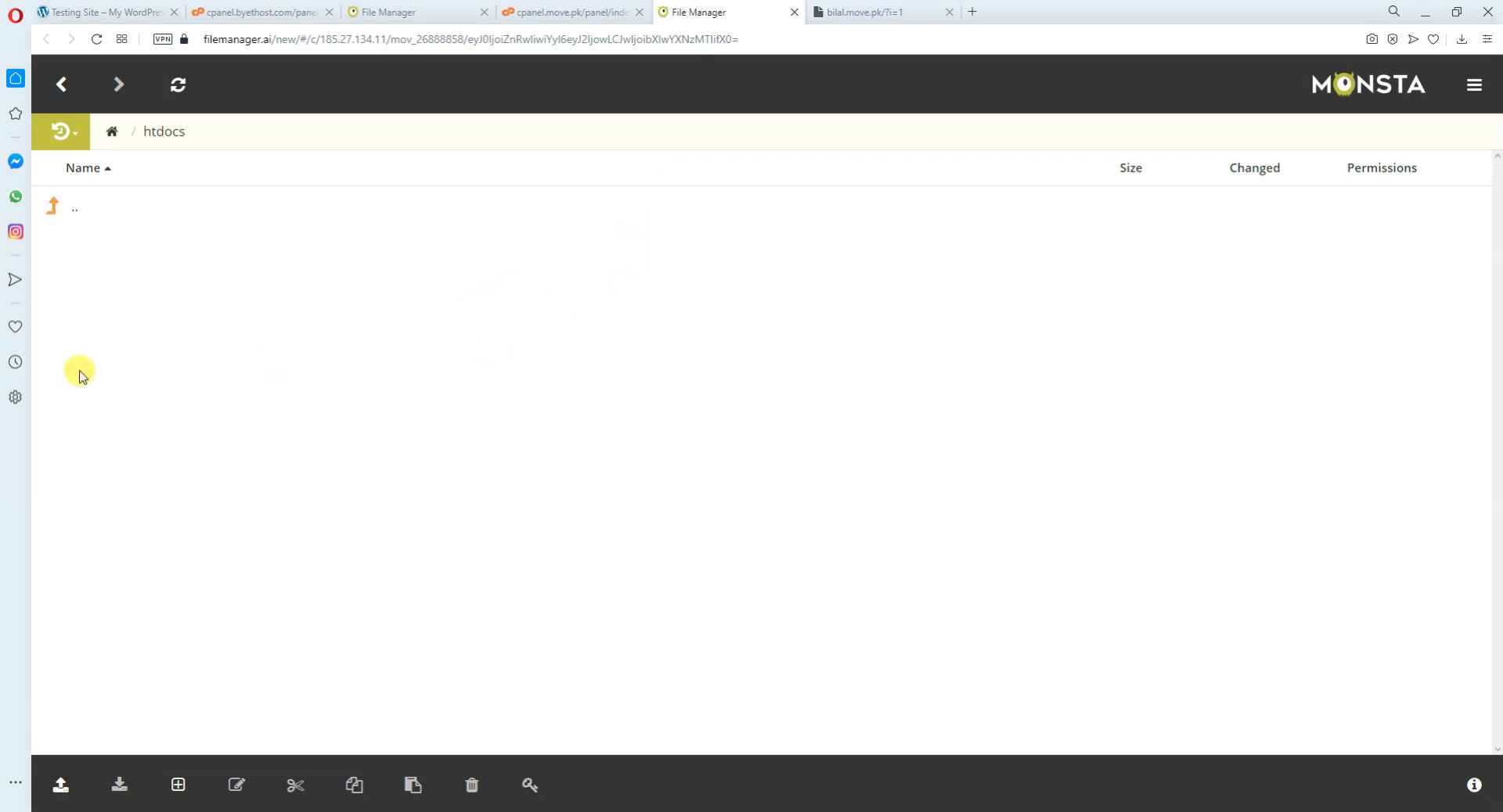
# - Go to wordpress.org in a new tab and open the Get WordPress page for version 5.5.1
pyautogui.click(972, 12)
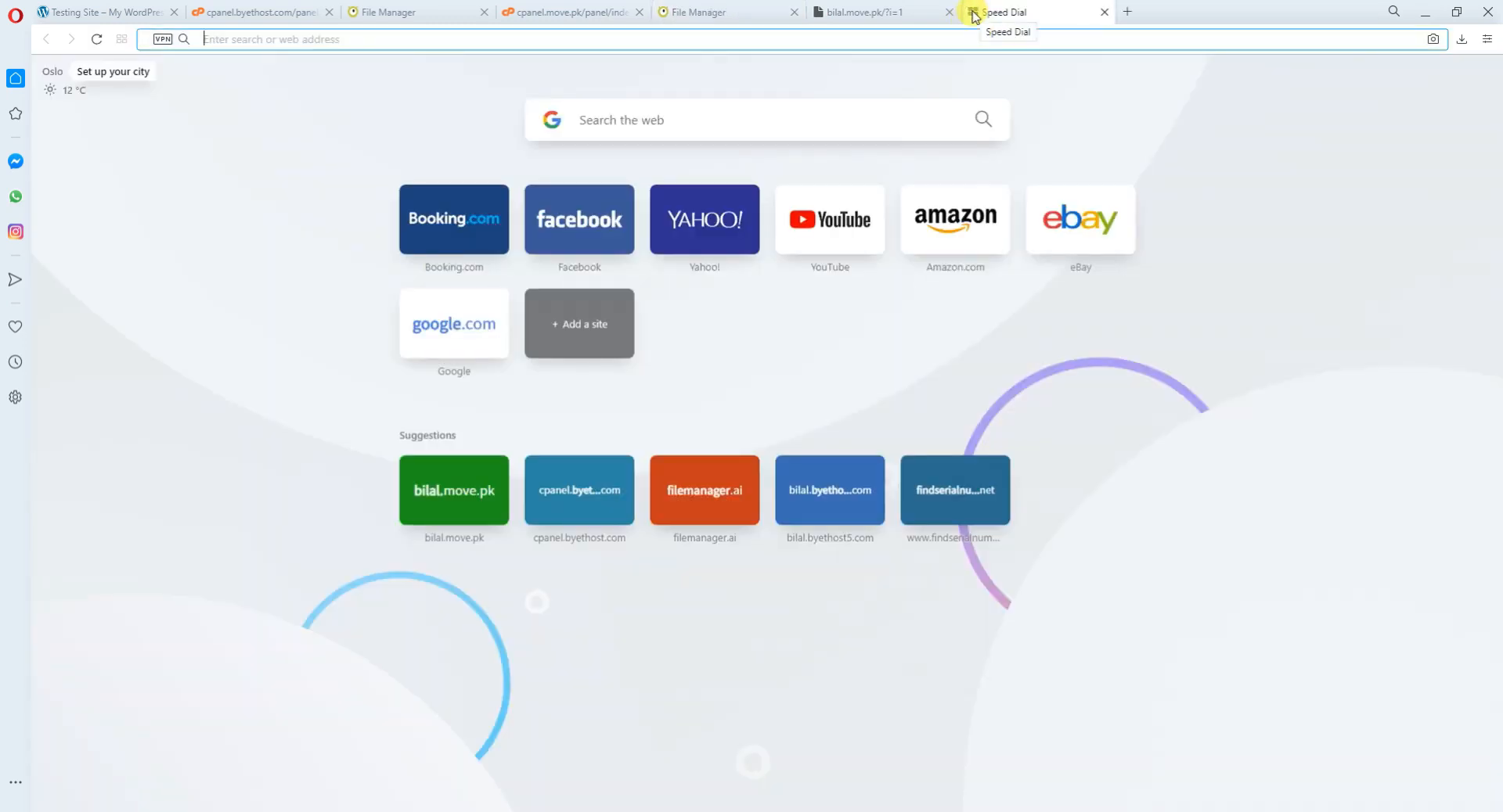
pyautogui.write('word')
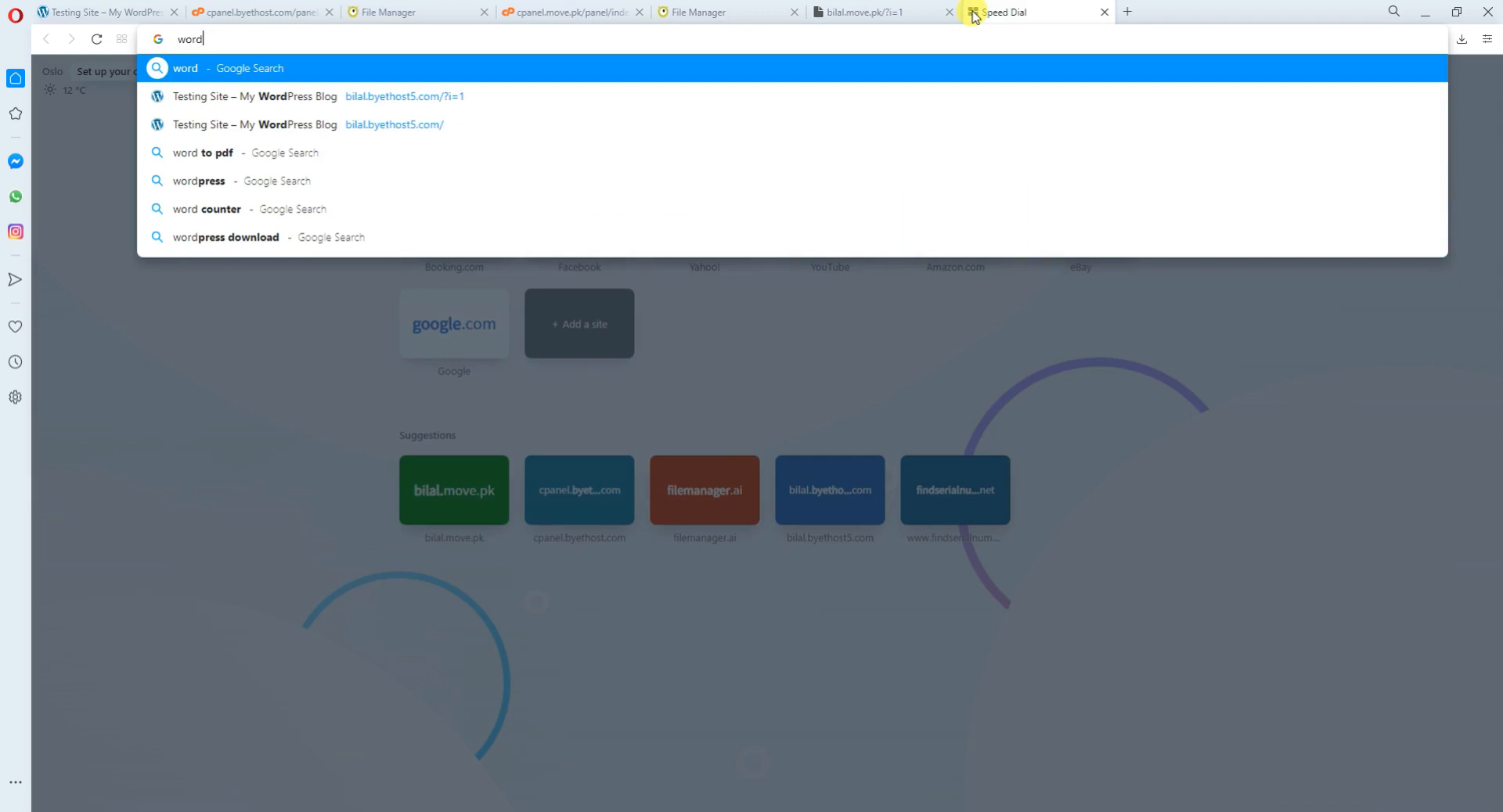
pyautogui.write('prss')
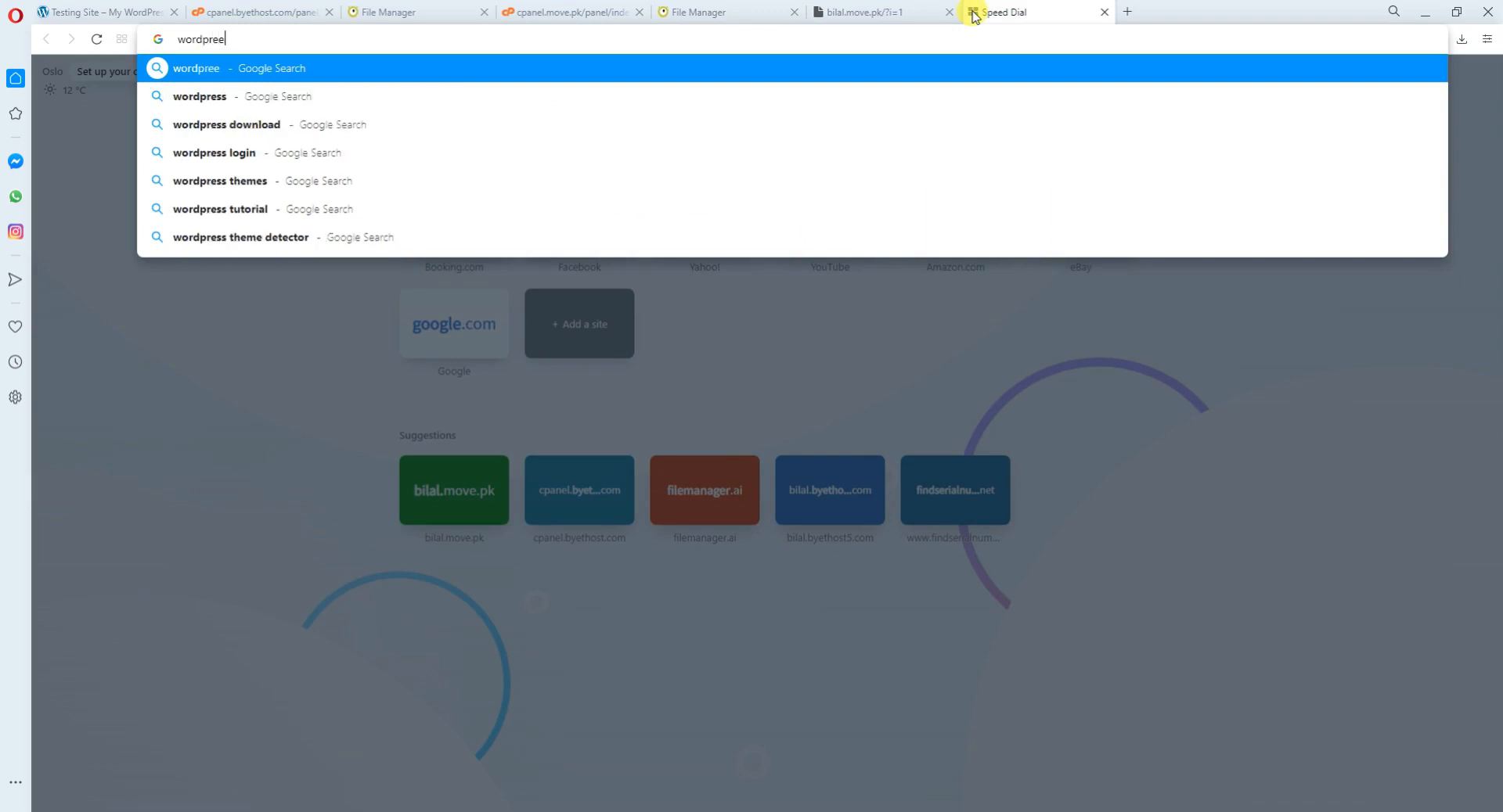
pyautogui.write('.org')
pyautogui.press('Return')
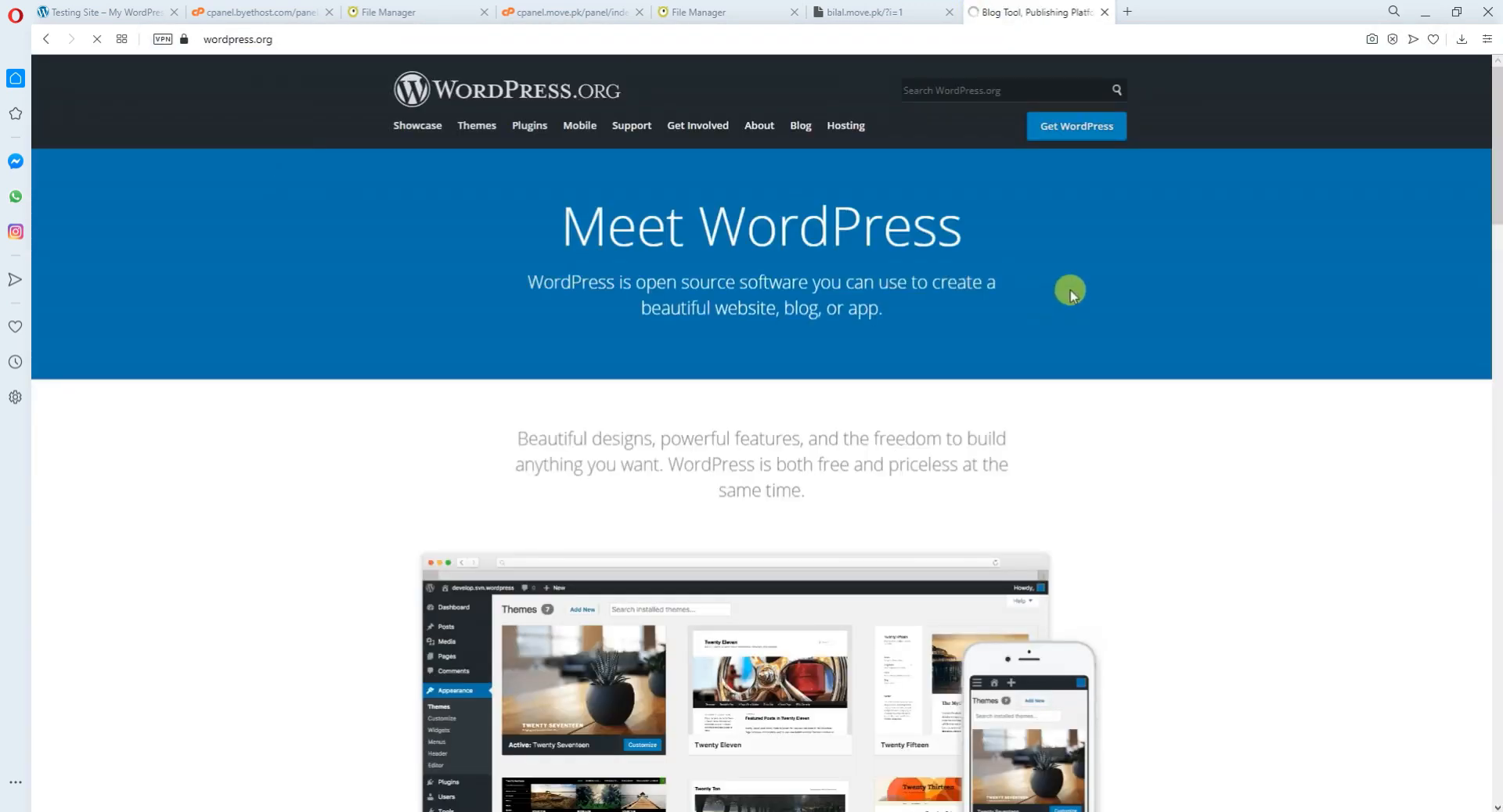
pyautogui.click(1077, 136)
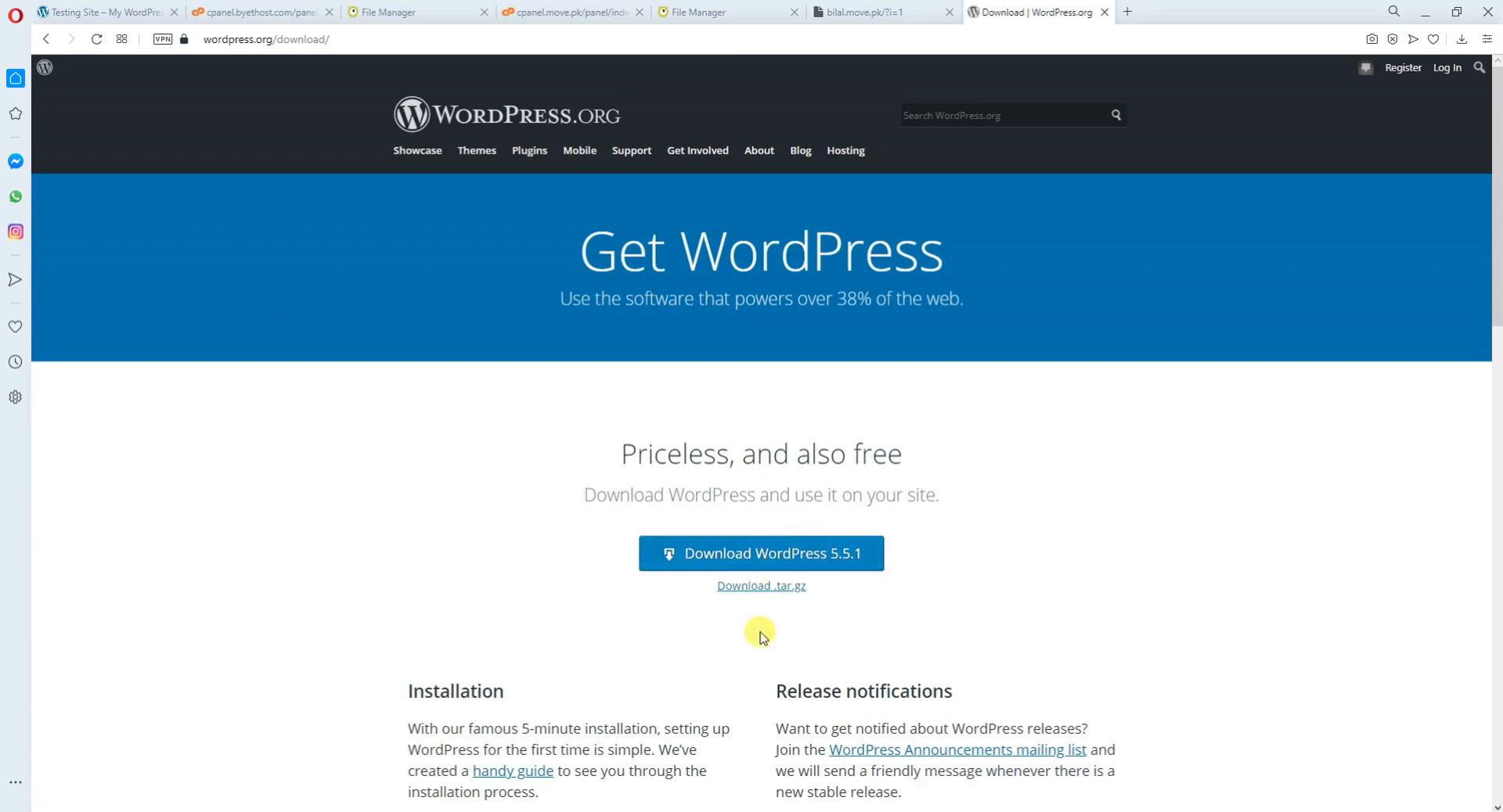
pyautogui.scroll(-5, 768, 624)
pyautogui.scroll(4, 768, 624)
pyautogui.scroll(-5, 768, 622)
pyautogui.scroll(4, 767, 622)
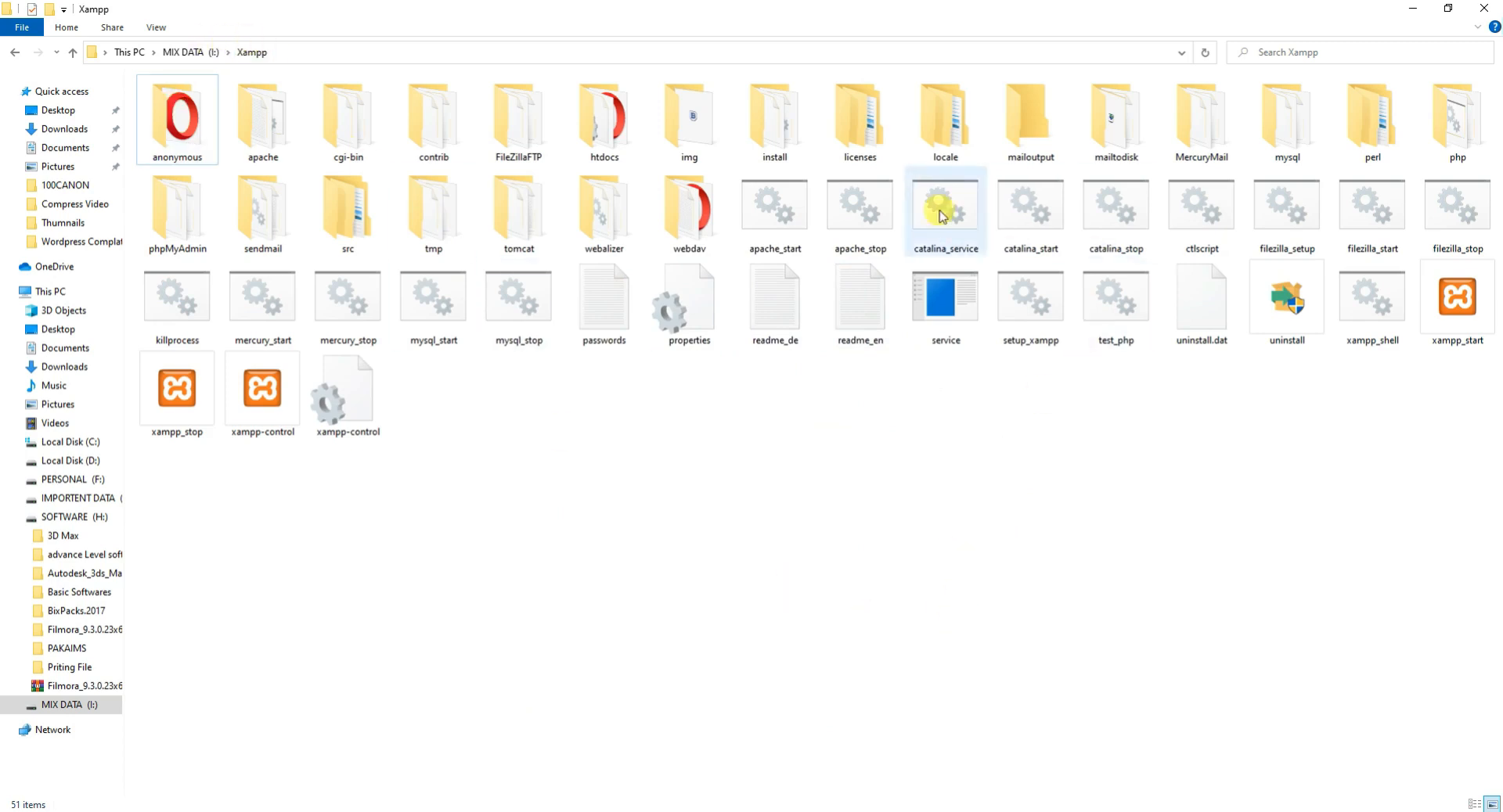
# - Copy wordpress-5.5.1 from the local Xampp htdocs into Documents, then return to the remote htdocs listing
pyautogui.doubleClick(603, 148)
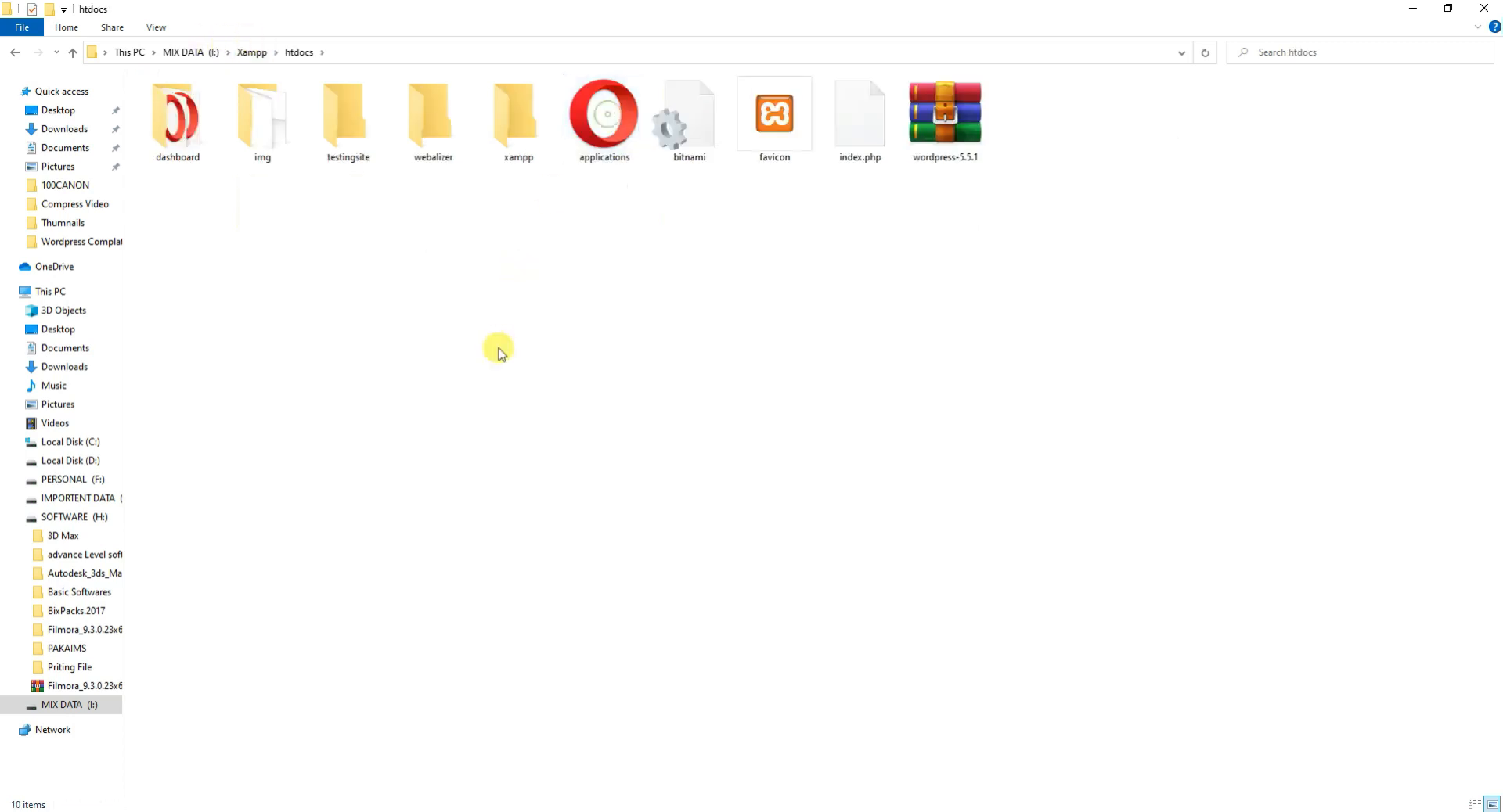
pyautogui.rightClick(969, 109)
pyautogui.click(1009, 354)
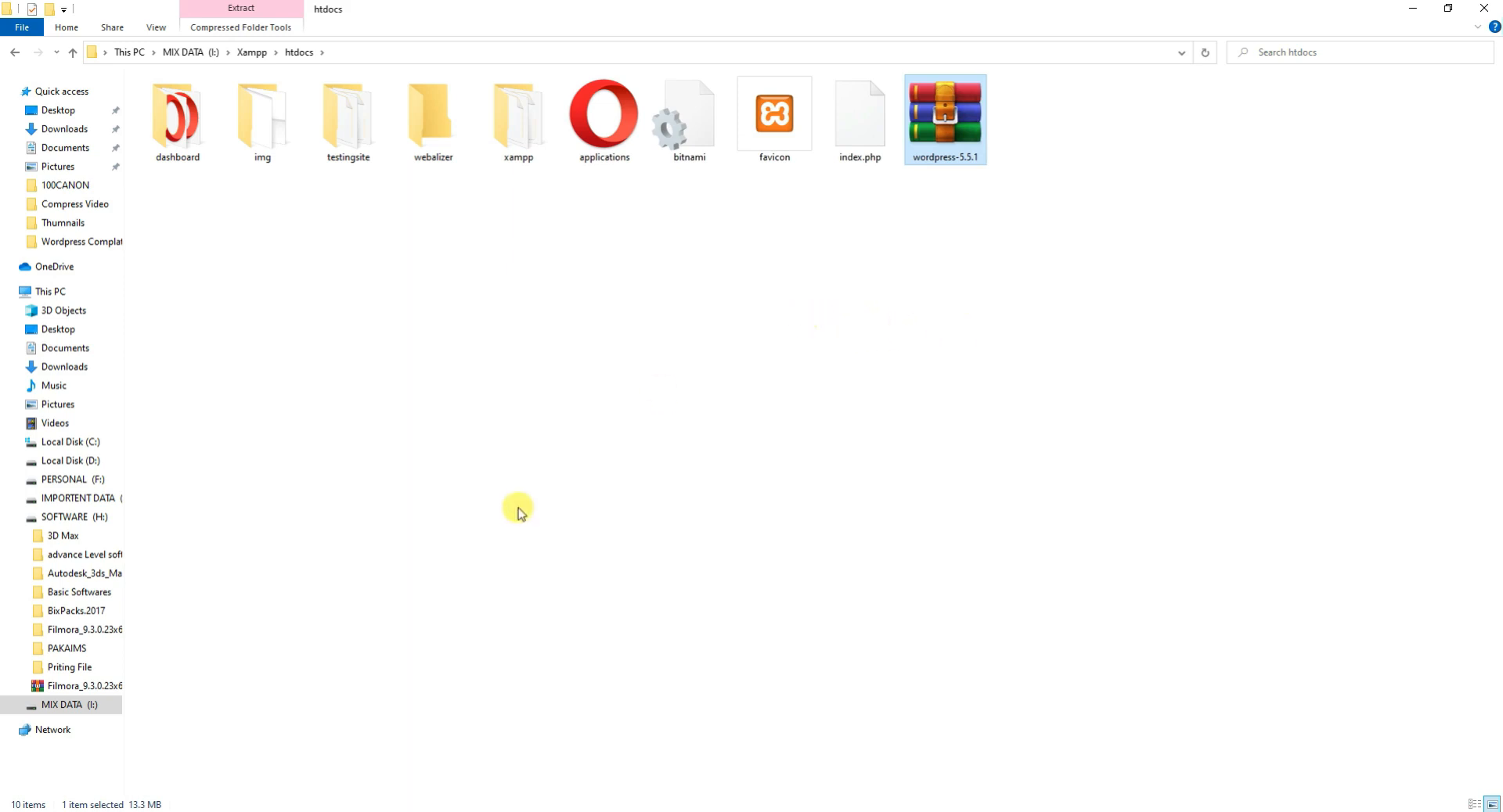
pyautogui.click(65, 148)
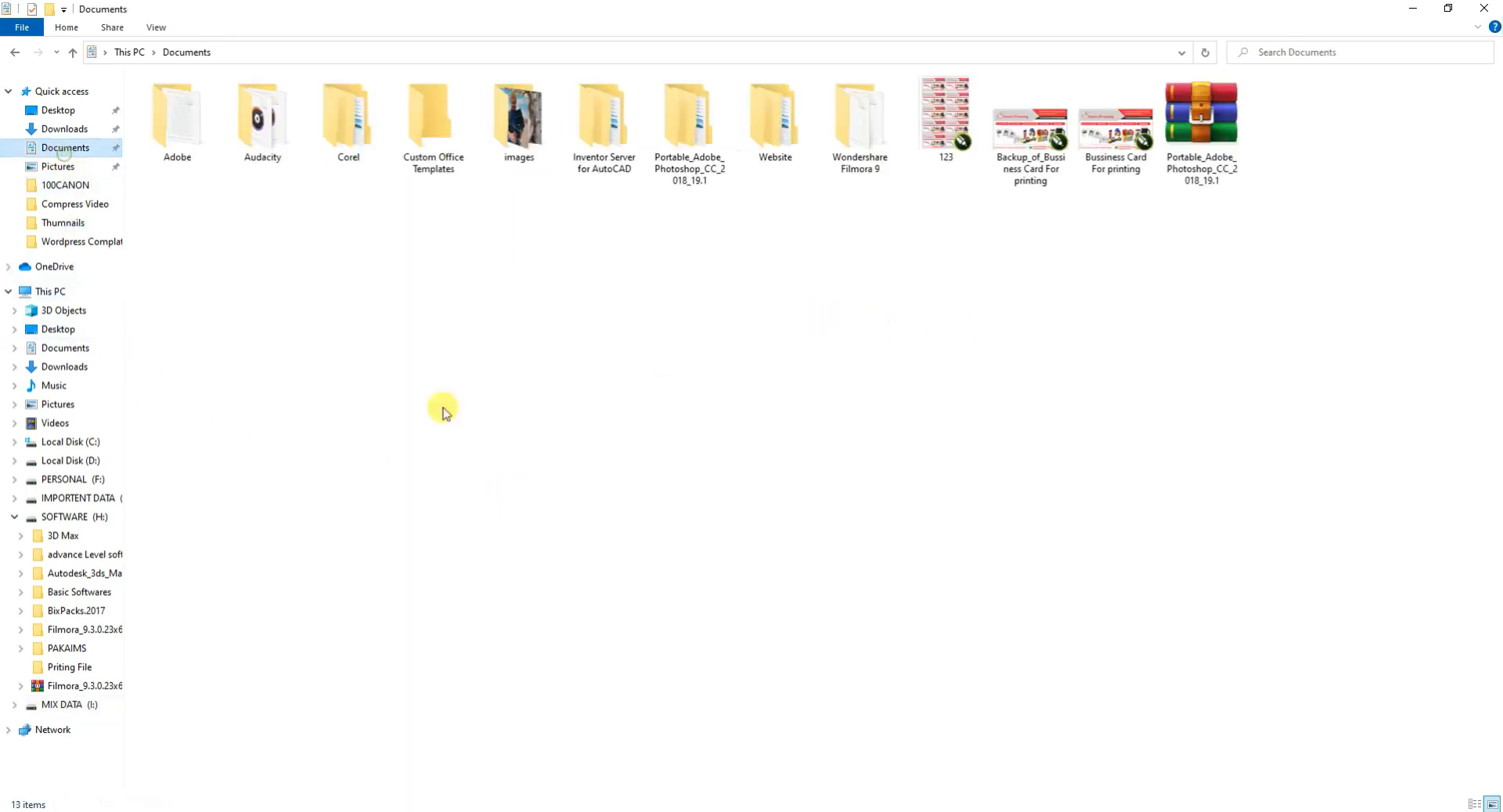
pyautogui.rightClick(546, 329)
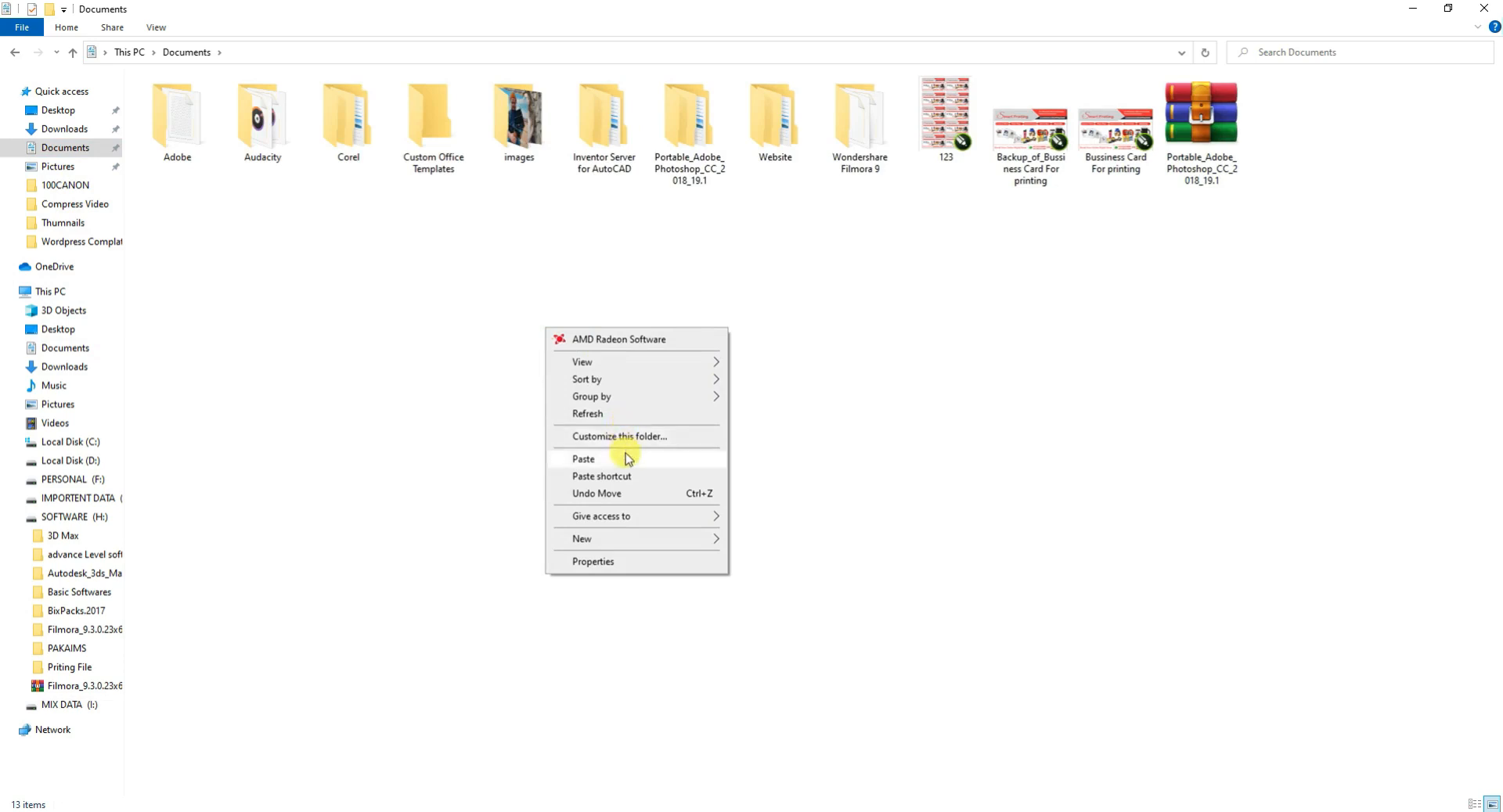
pyautogui.click(583, 459)
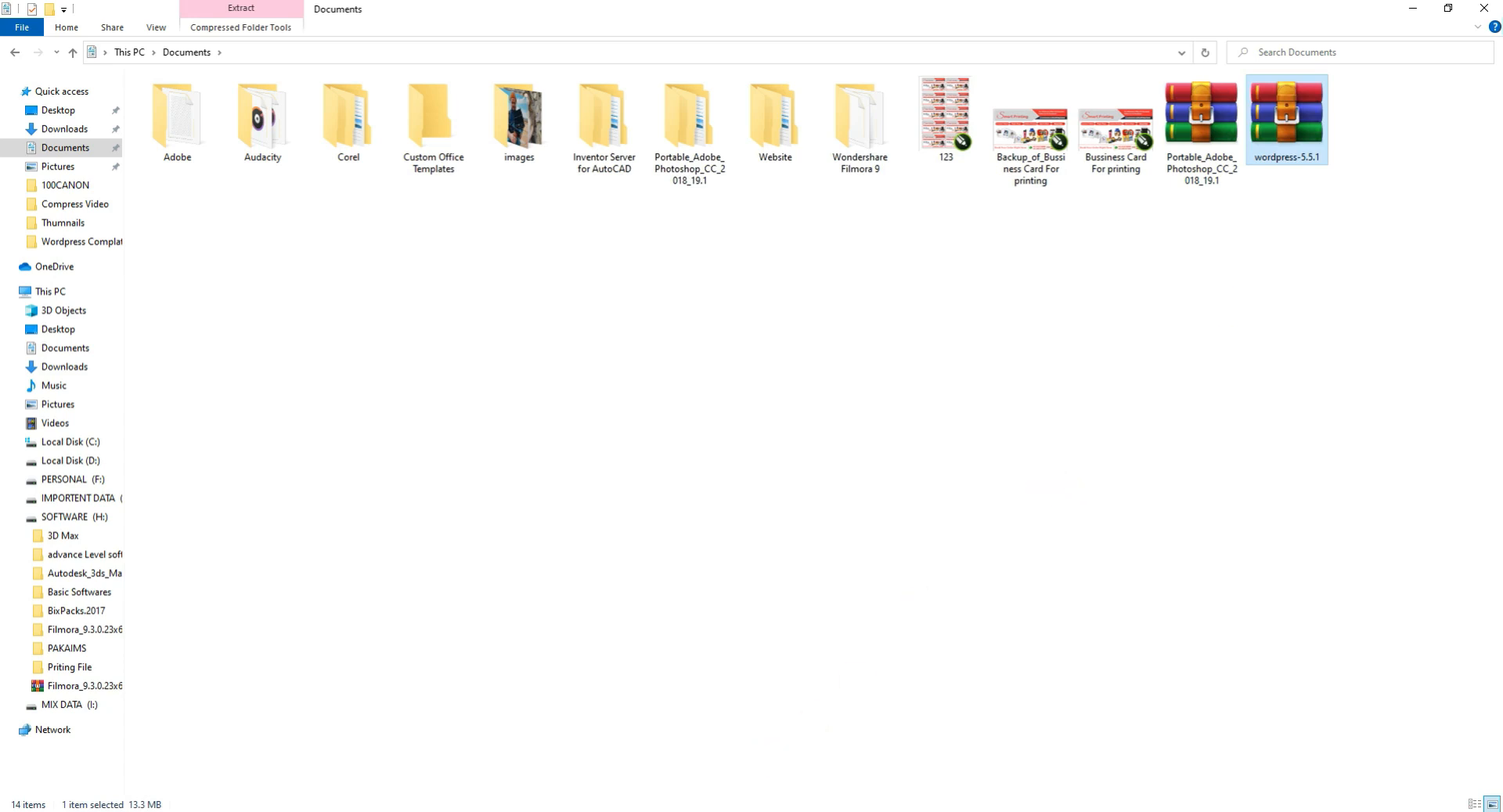
pyautogui.hotkey('alt', 'Tab')
pyautogui.click(736, 12)
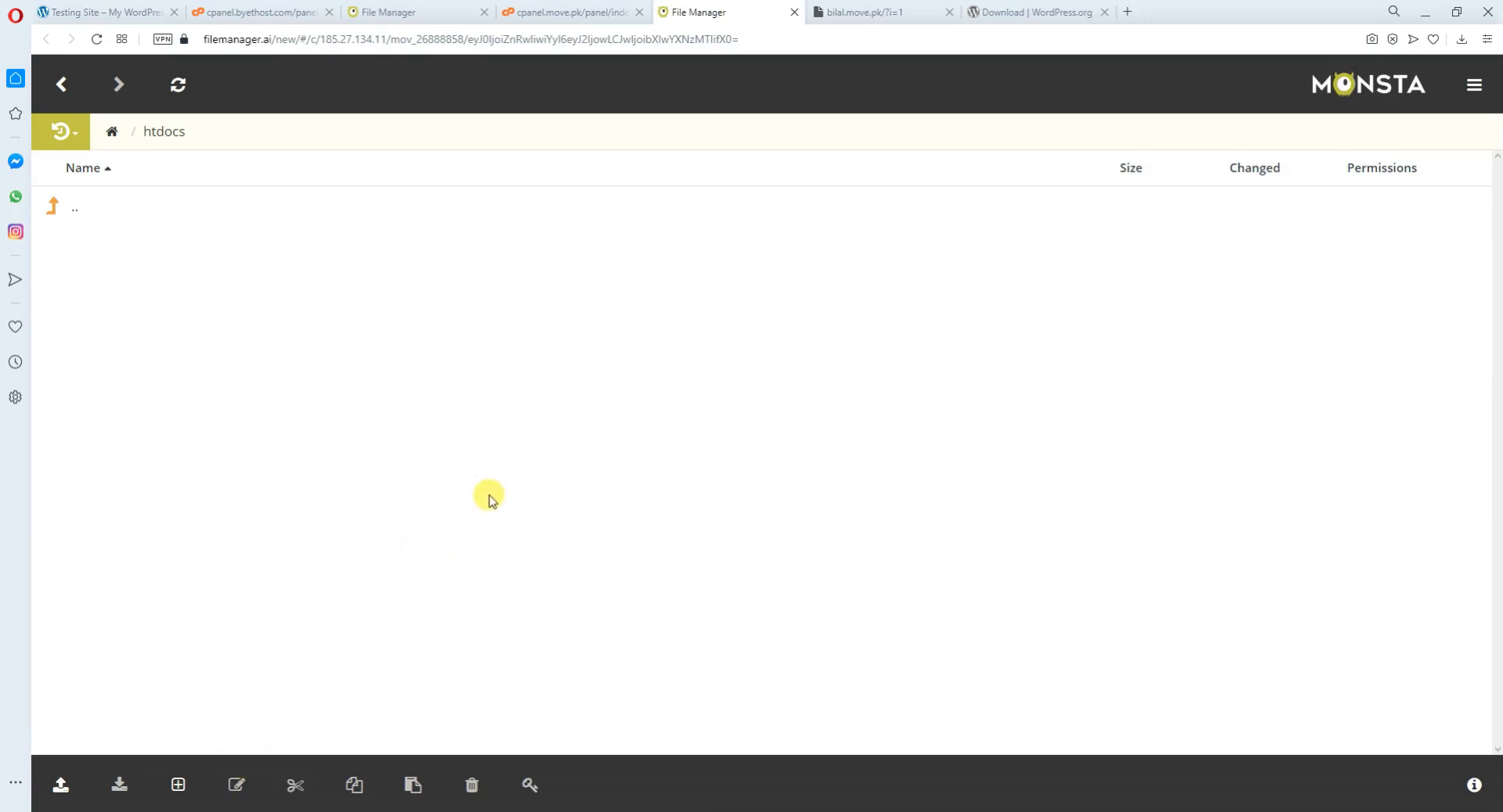
# - Extract wordpress-5.5.1.zip into a wordpress-5.5.1 folder and select the 19 items in its wordpress subfolder
pyautogui.click(1425, 11)
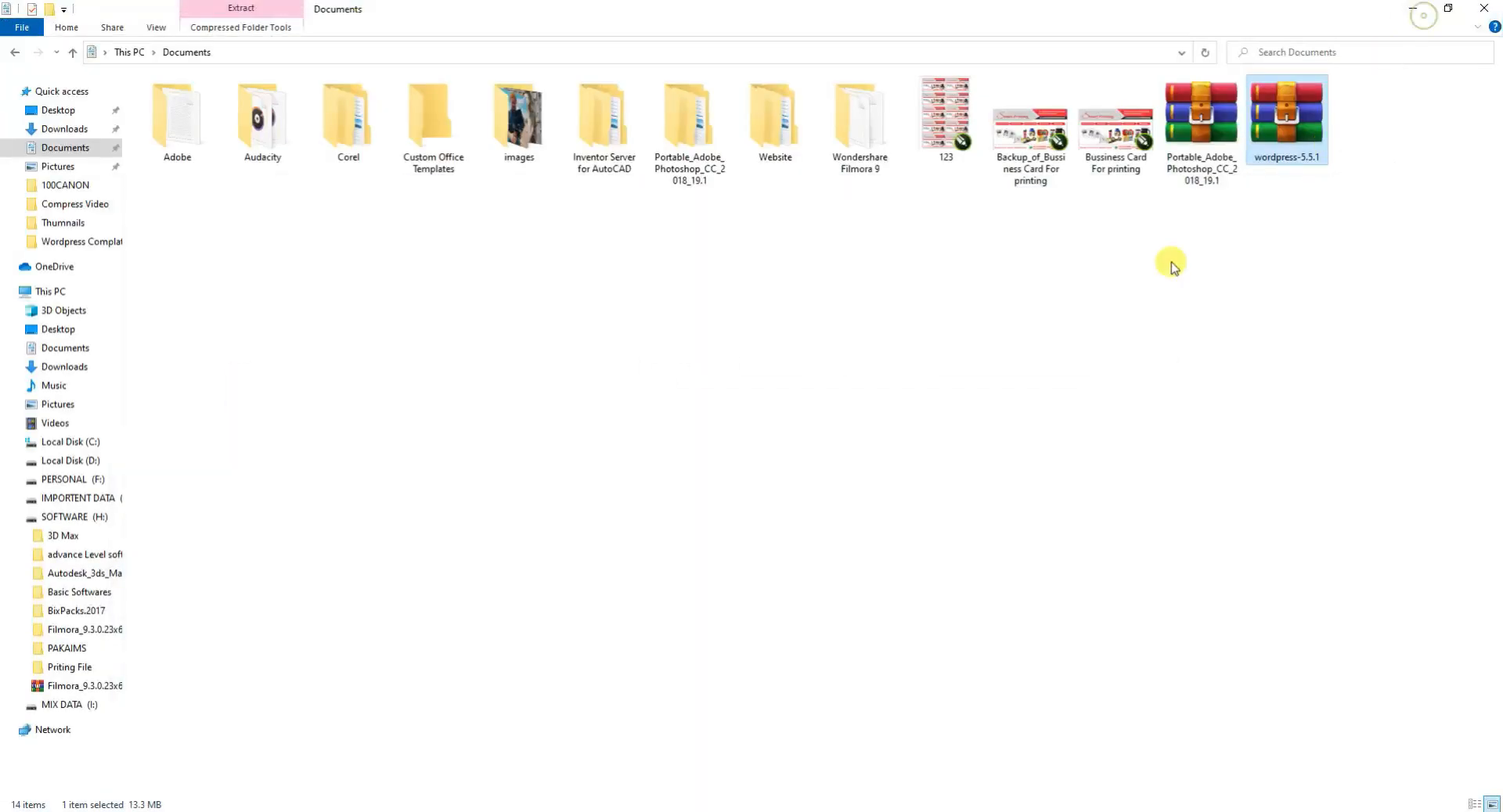
pyautogui.rightClick(1260, 142)
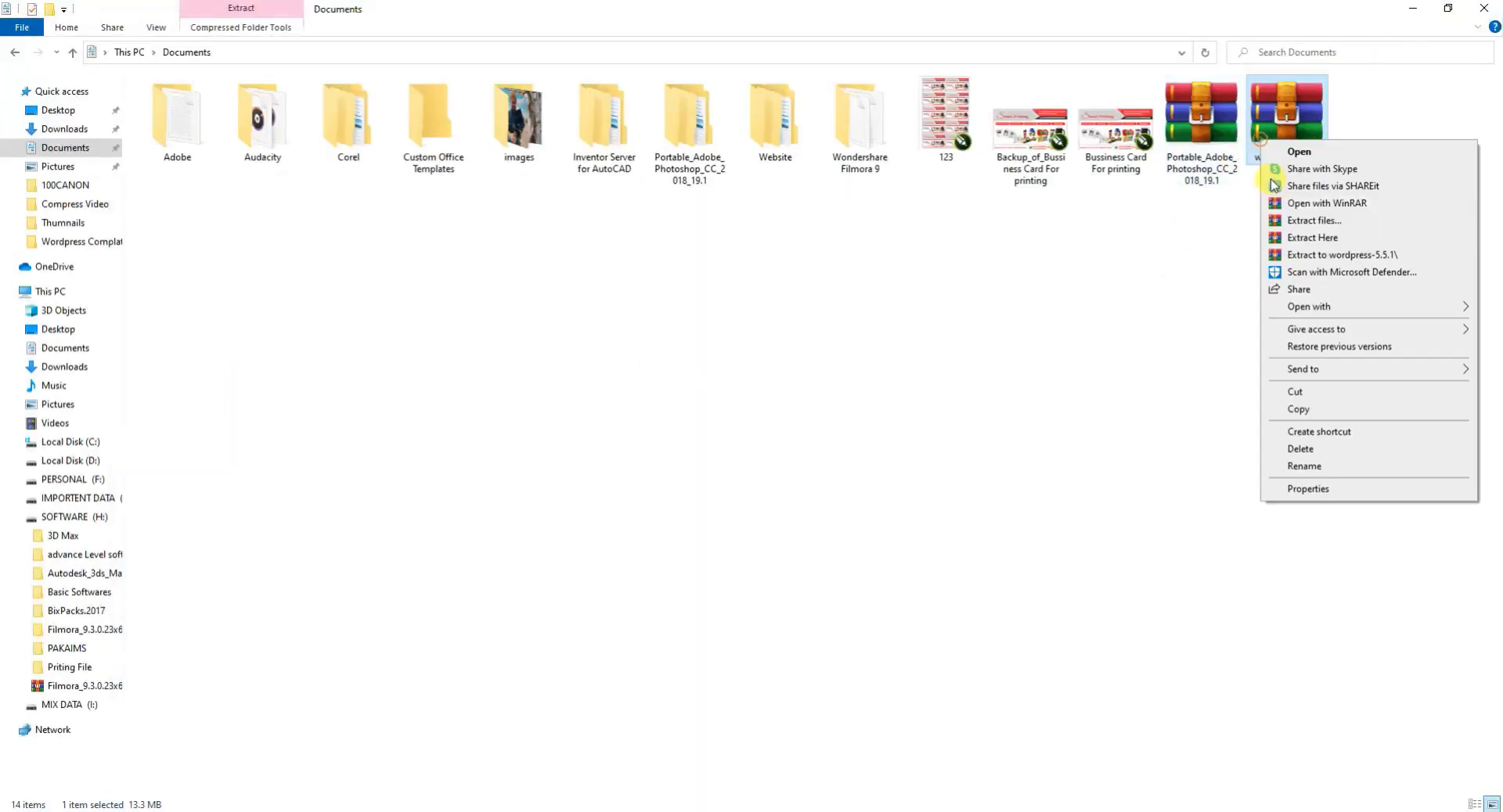
pyautogui.click(1307, 221)
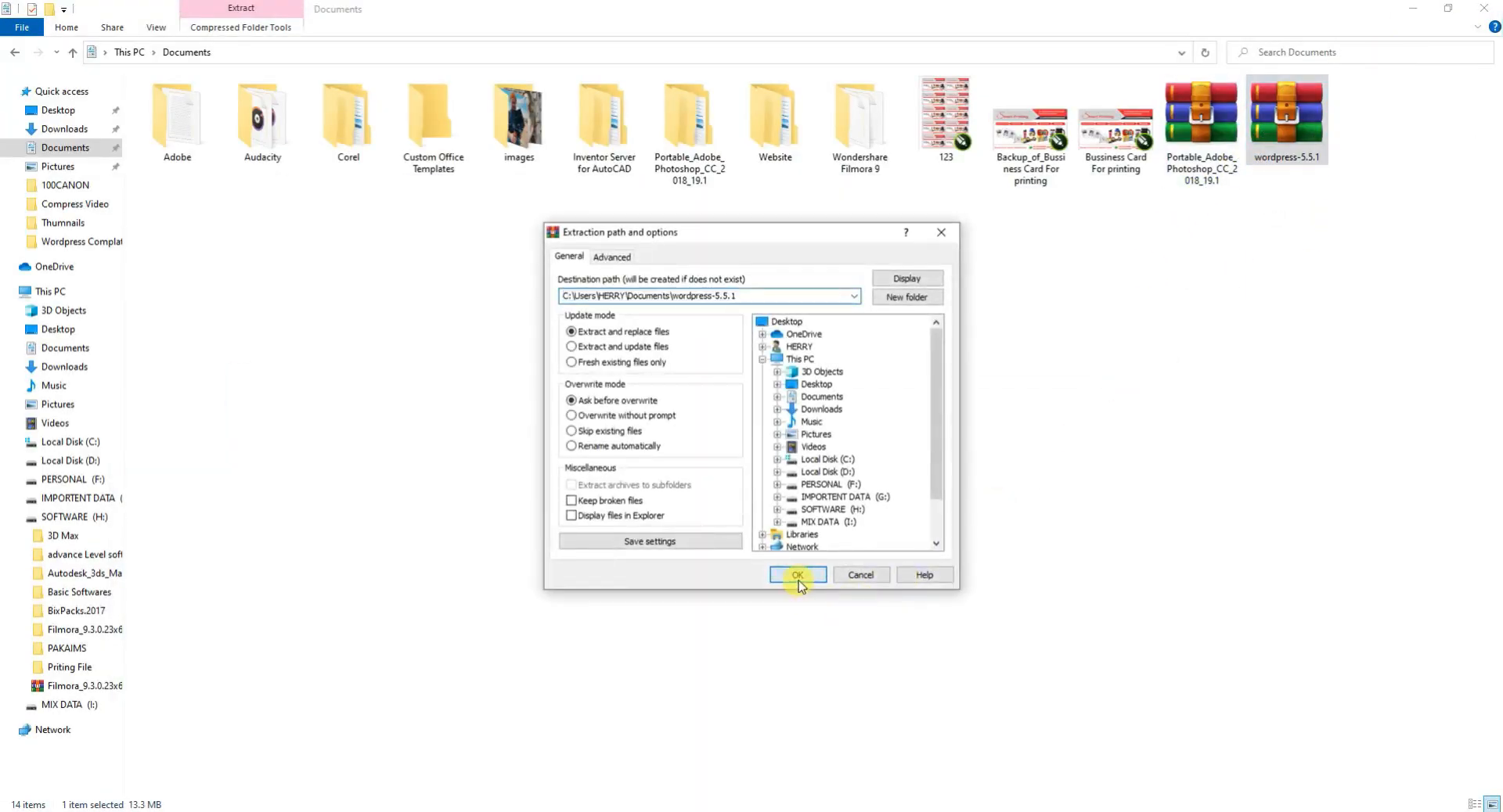
pyautogui.click(798, 578)
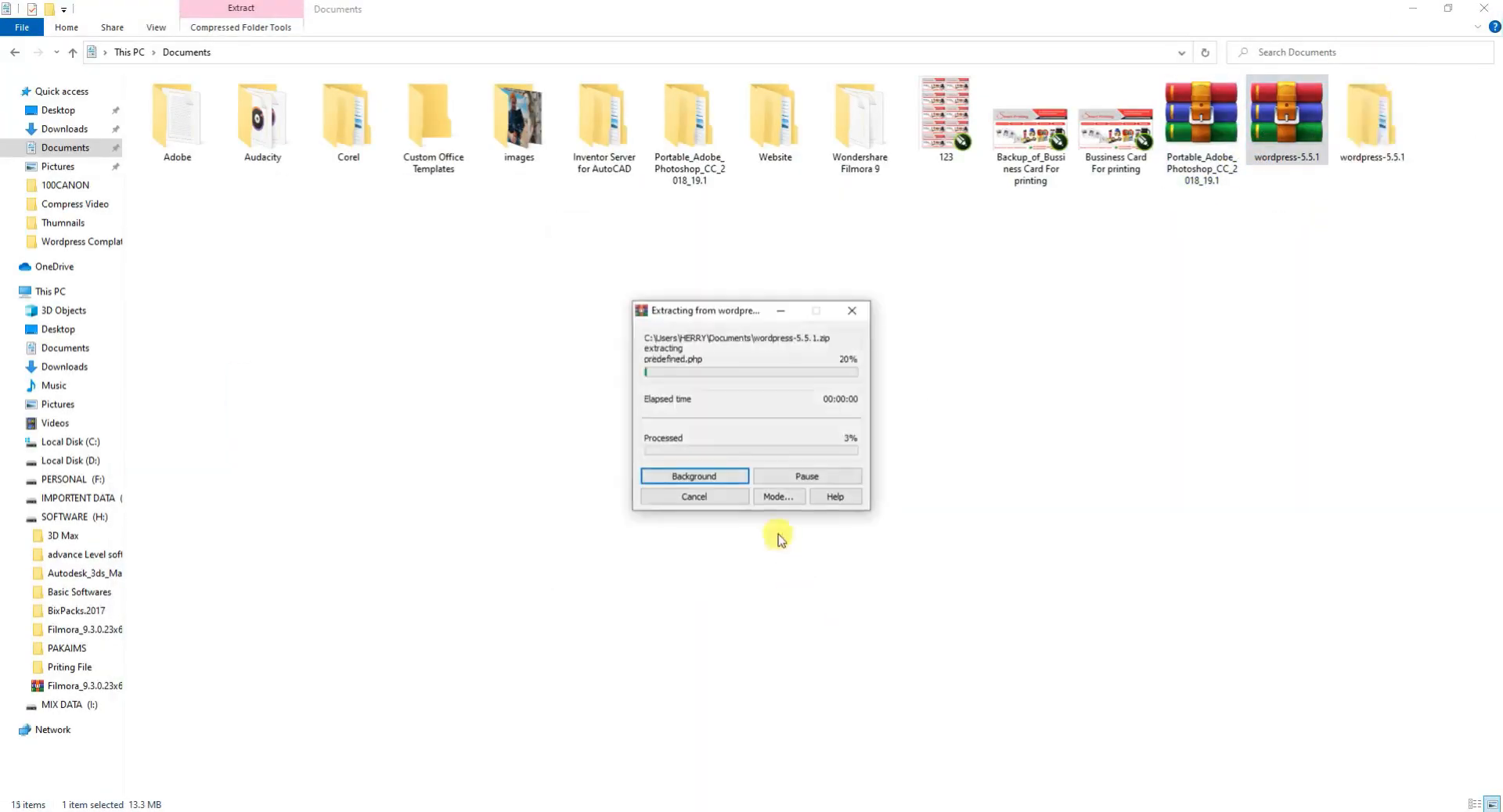
pyautogui.doubleClick(1386, 133)
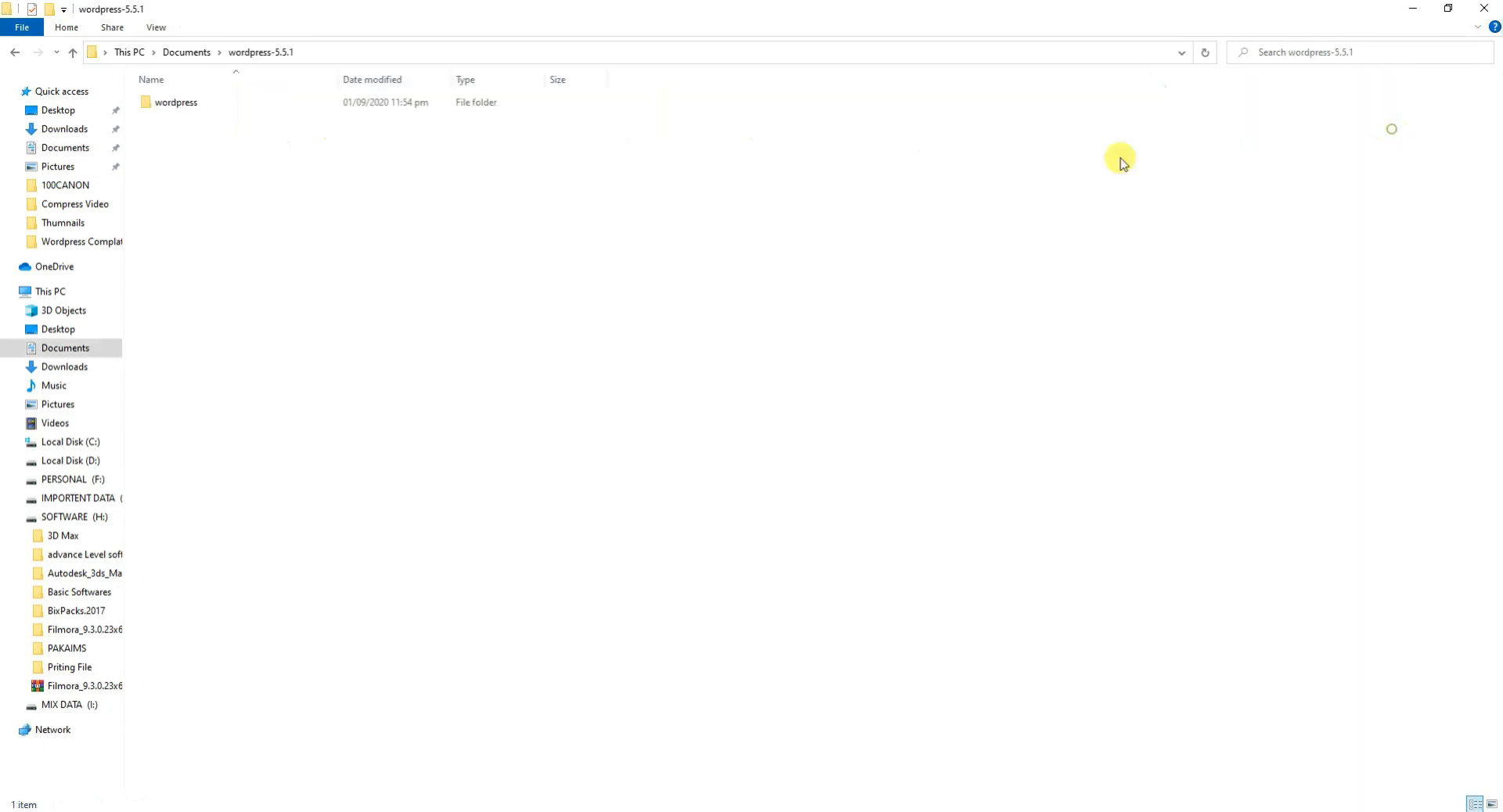
pyautogui.doubleClick(281, 104)
pyautogui.moveTo(321, 520); pyautogui.dragTo(218, 169)
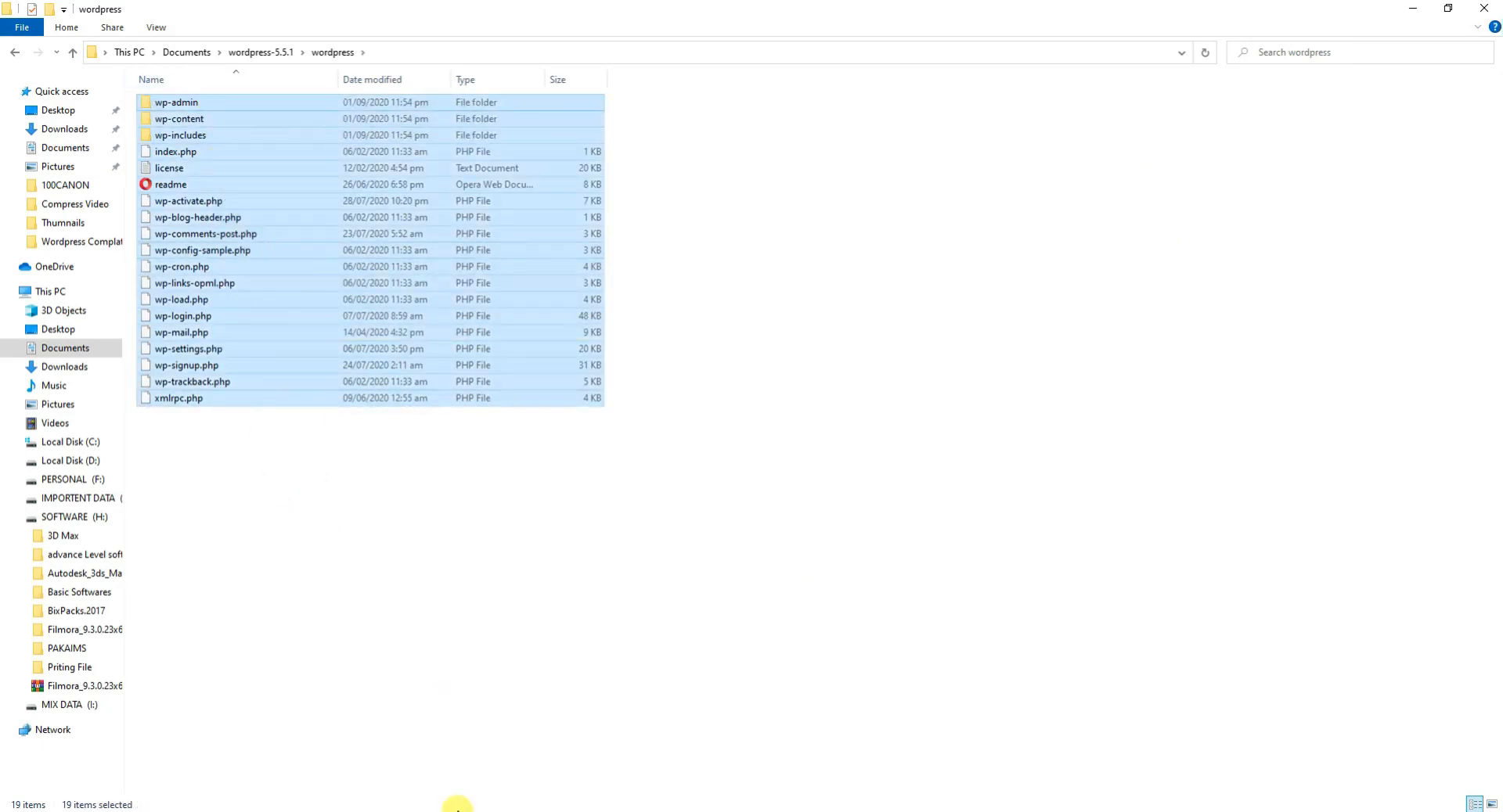
pyautogui.click(517, 811)
# - Switch to the other site's file manager and compare its htdocs with the Bytehost and wordpress folders
pyautogui.click(251, 8)
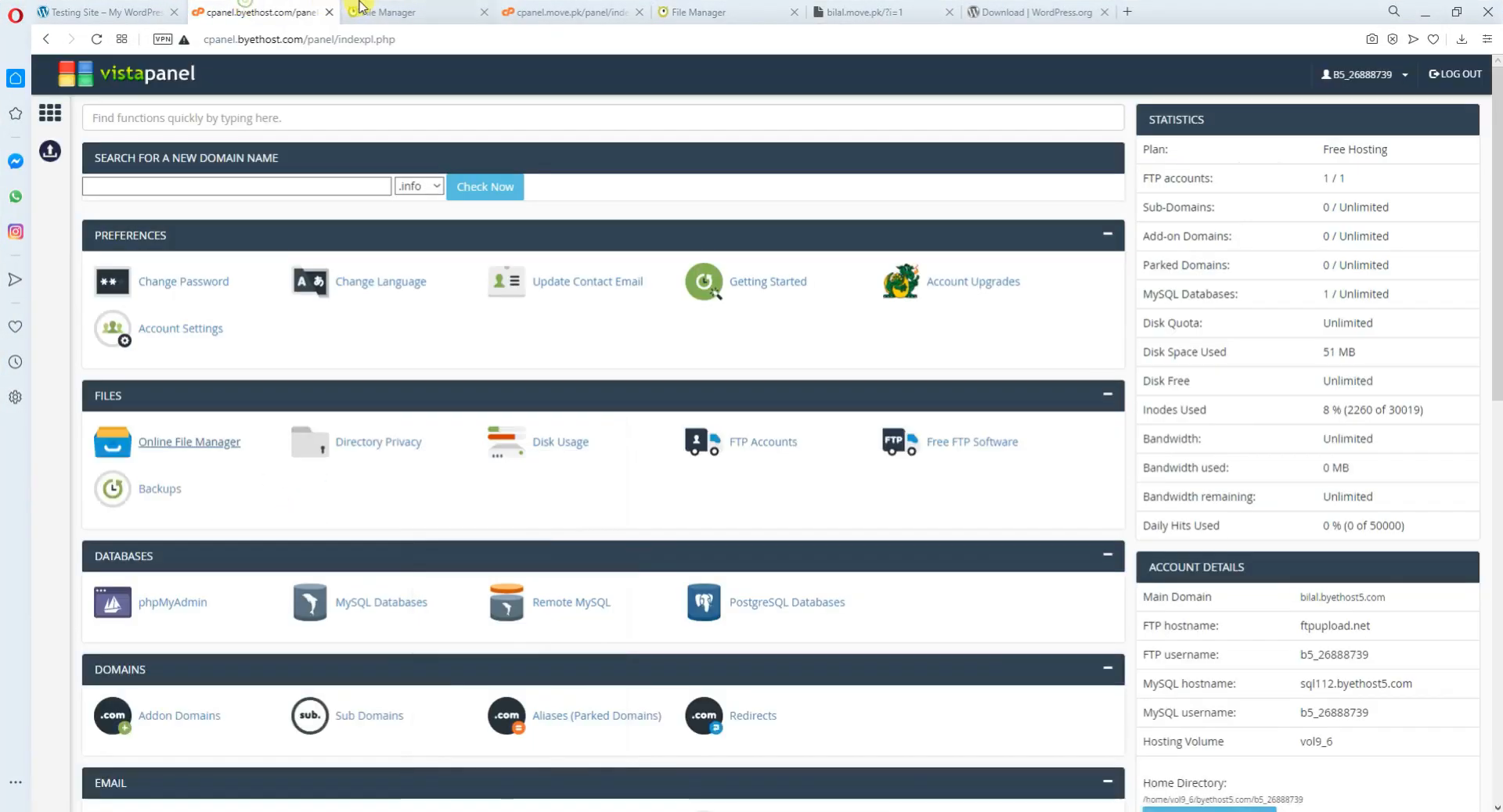
pyautogui.click(386, 6)
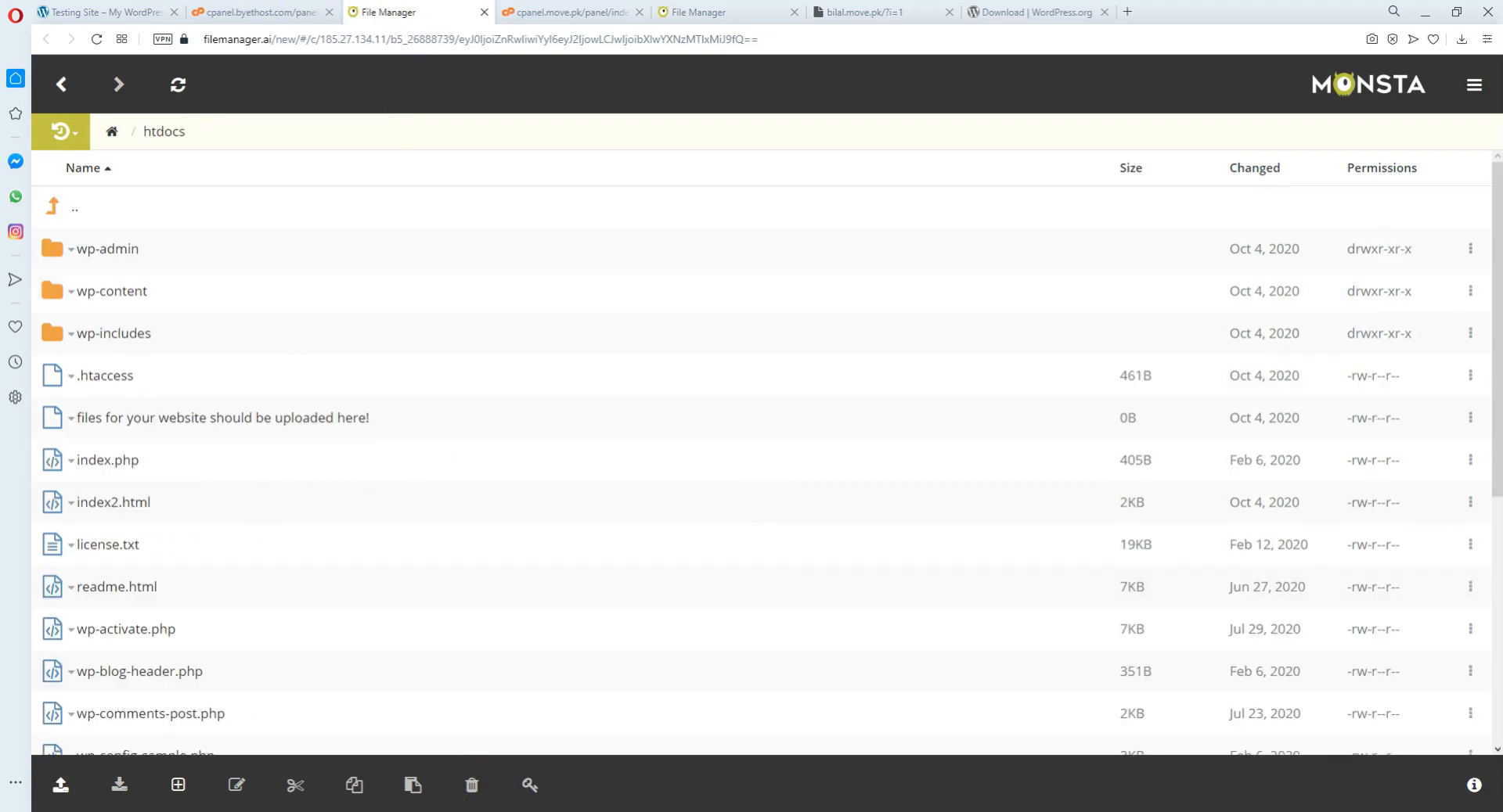
pyautogui.scroll(-5, 379, 577)
pyautogui.scroll(5, 332, 560)
pyautogui.click(557, 781)
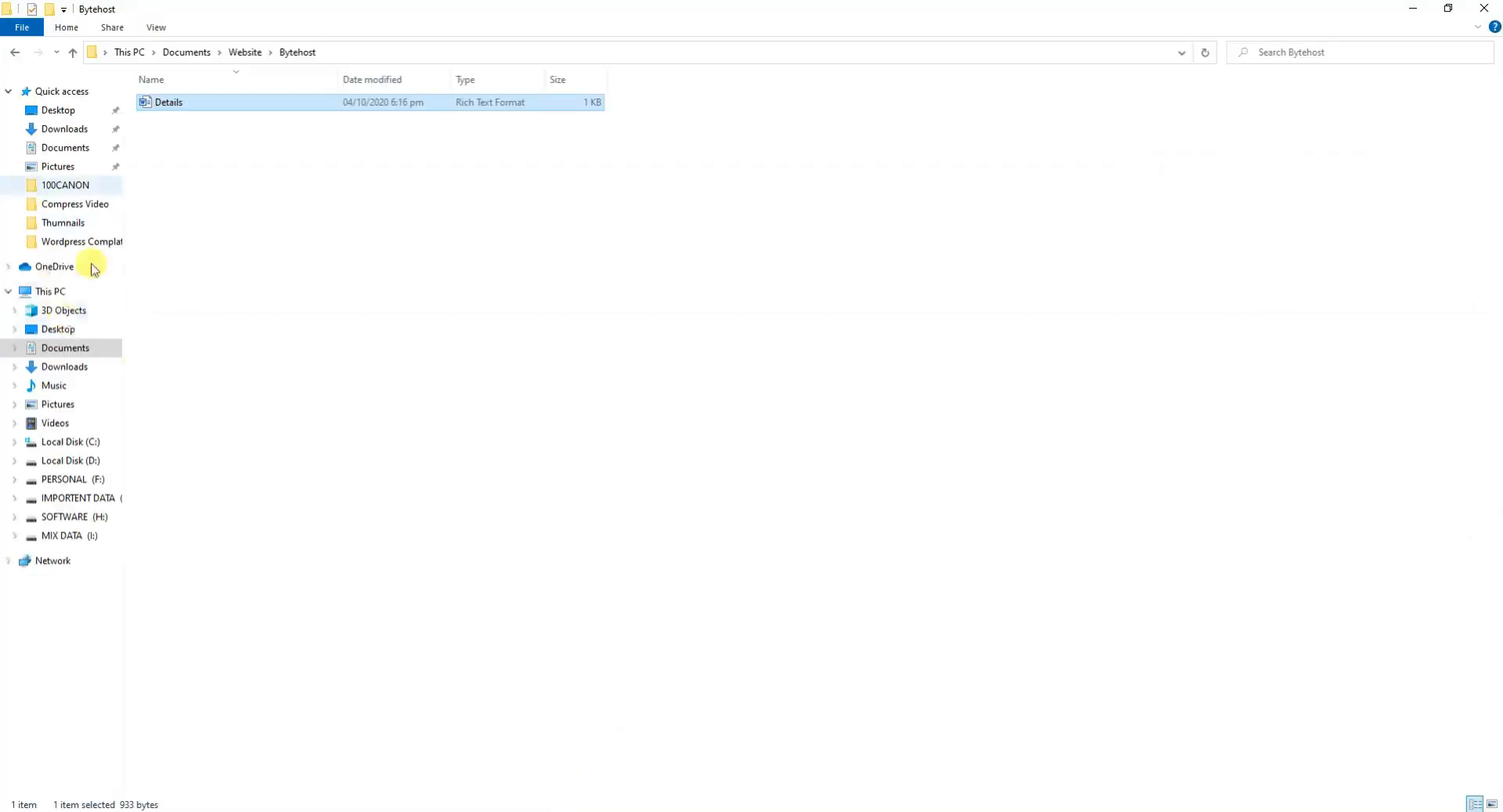
pyautogui.moveTo(419, 800)
pyautogui.click(383, 782)
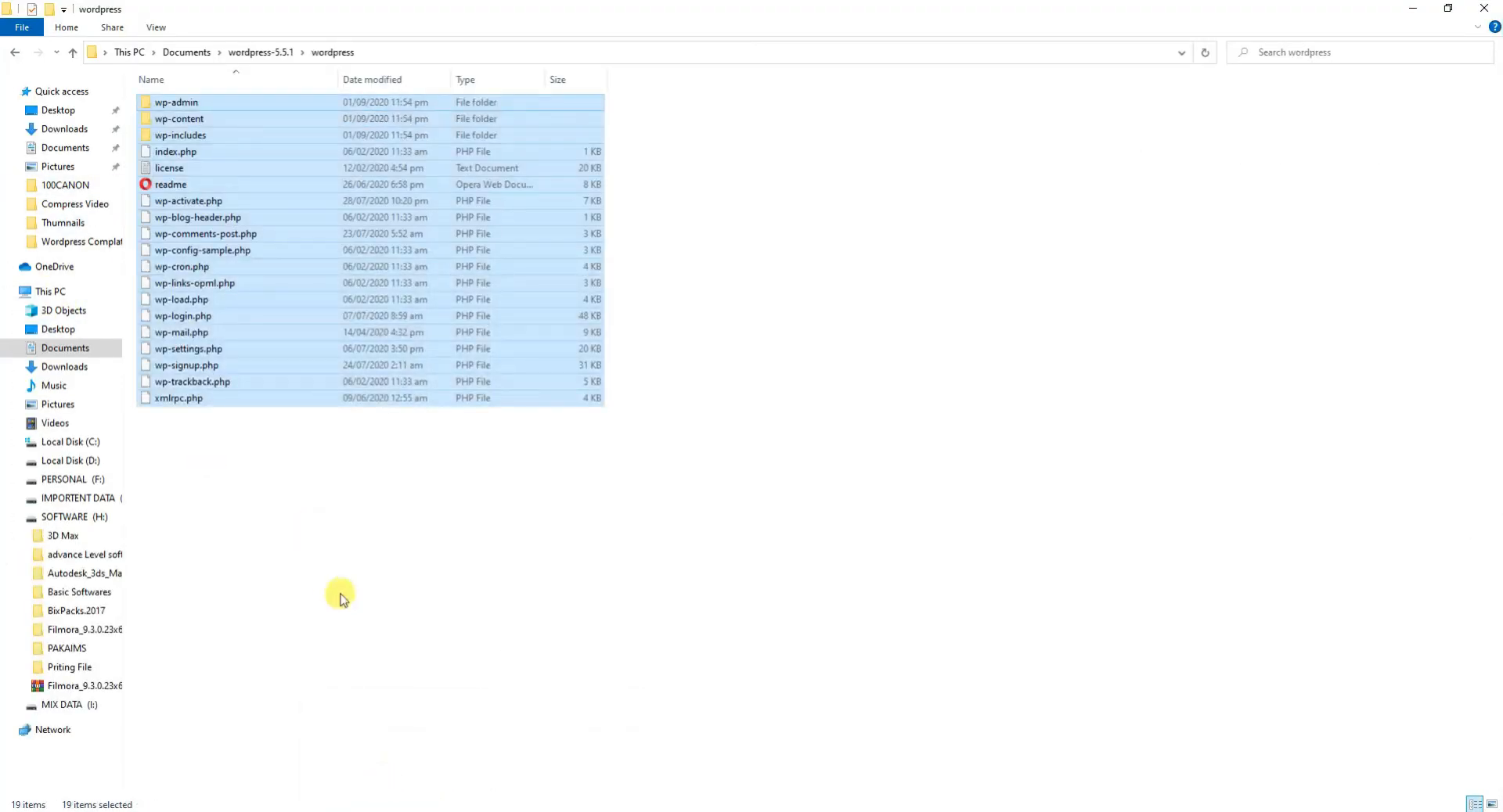
pyautogui.click(339, 595)
pyautogui.moveTo(267, 451); pyautogui.dragTo(156, 13)
pyautogui.click(459, 493)
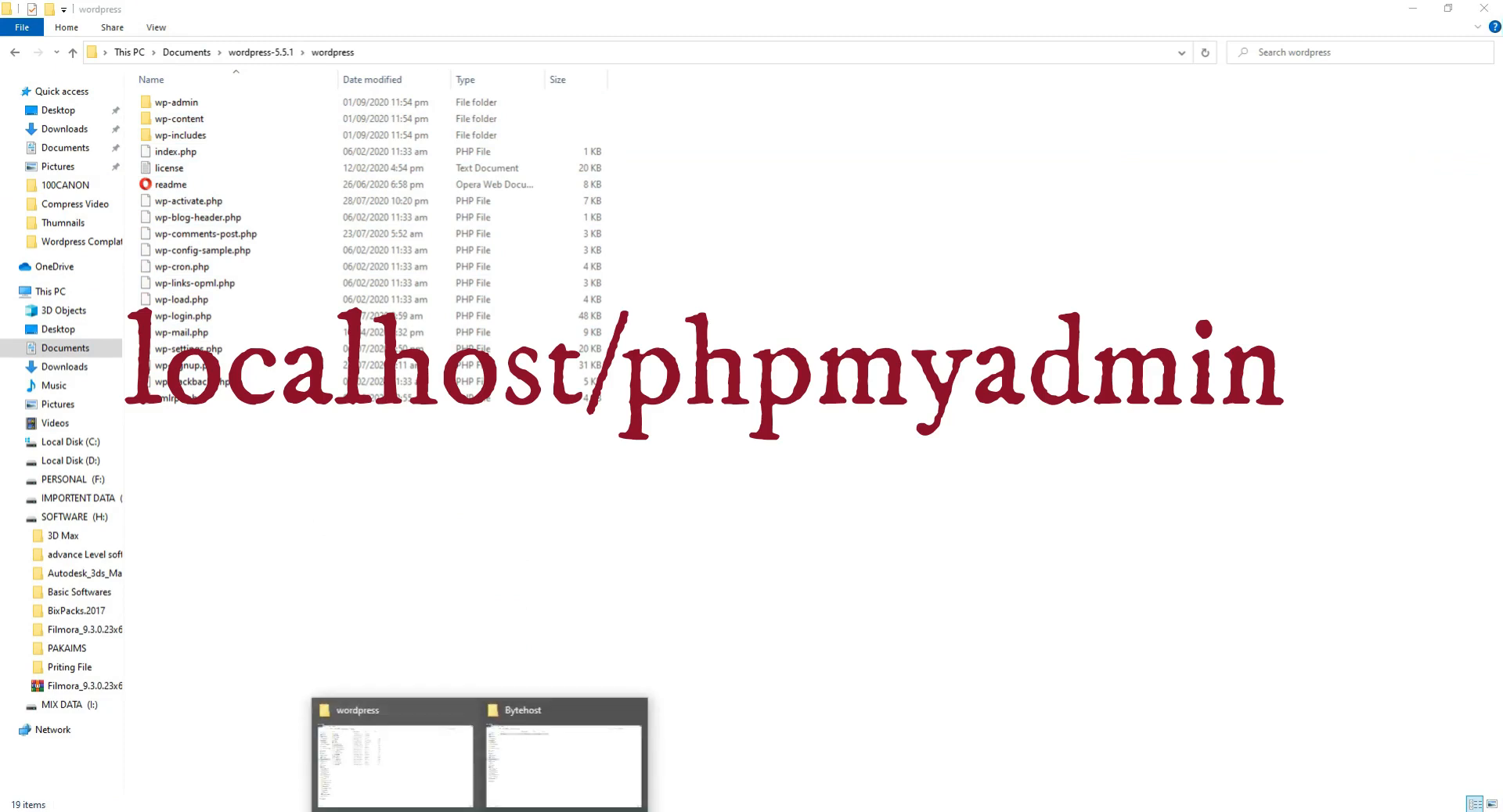
# - Return to the empty htdocs listing, then reselect the WordPress files in the Explorer folder
pyautogui.click(520, 803)
pyautogui.scroll(-5, 362, 520)
pyautogui.scroll(4, 362, 525)
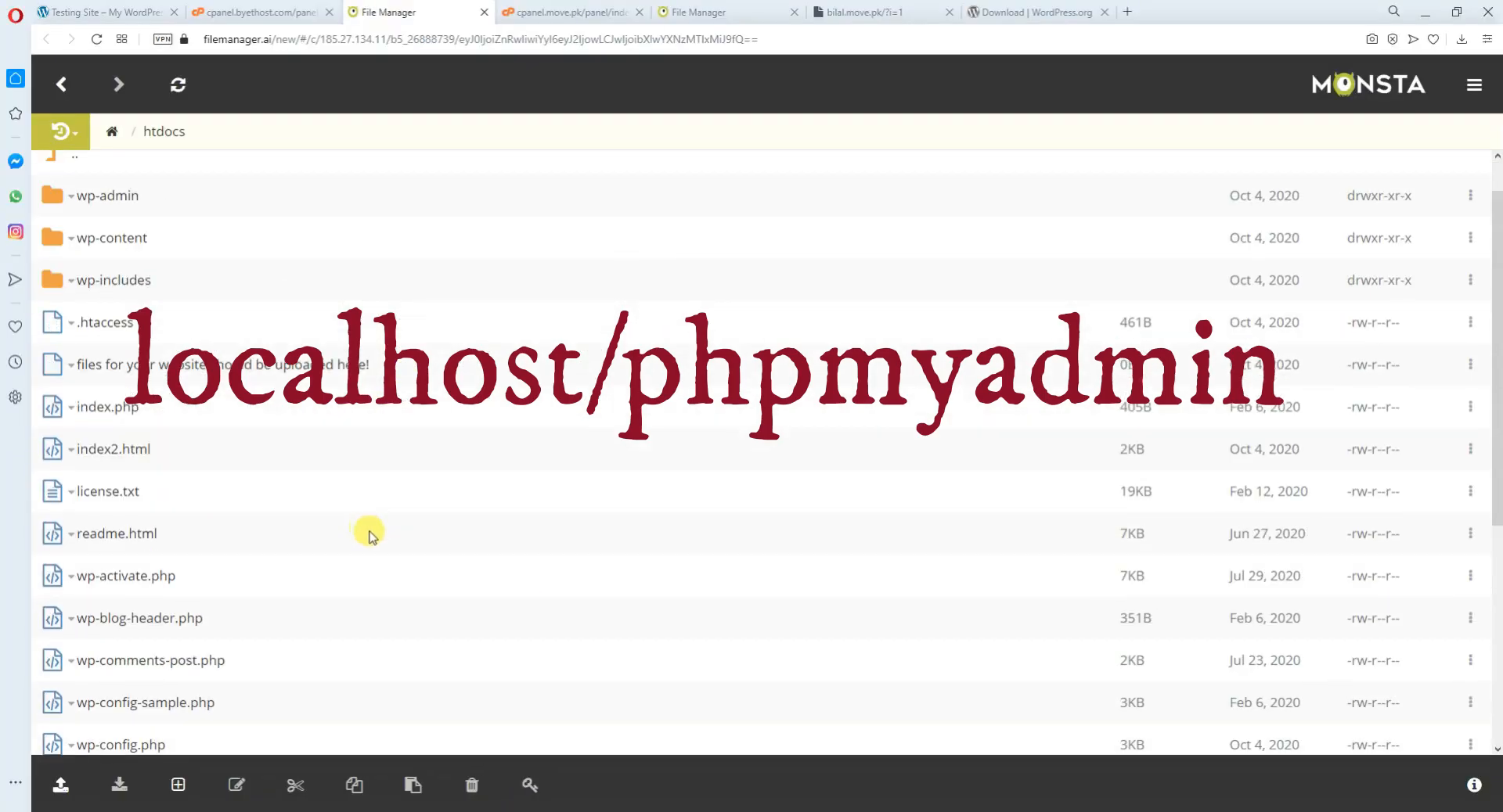
pyautogui.moveTo(438, 792)
pyautogui.click(396, 767)
pyautogui.moveTo(443, 712); pyautogui.dragTo(307, 138)
pyautogui.click(587, 505)
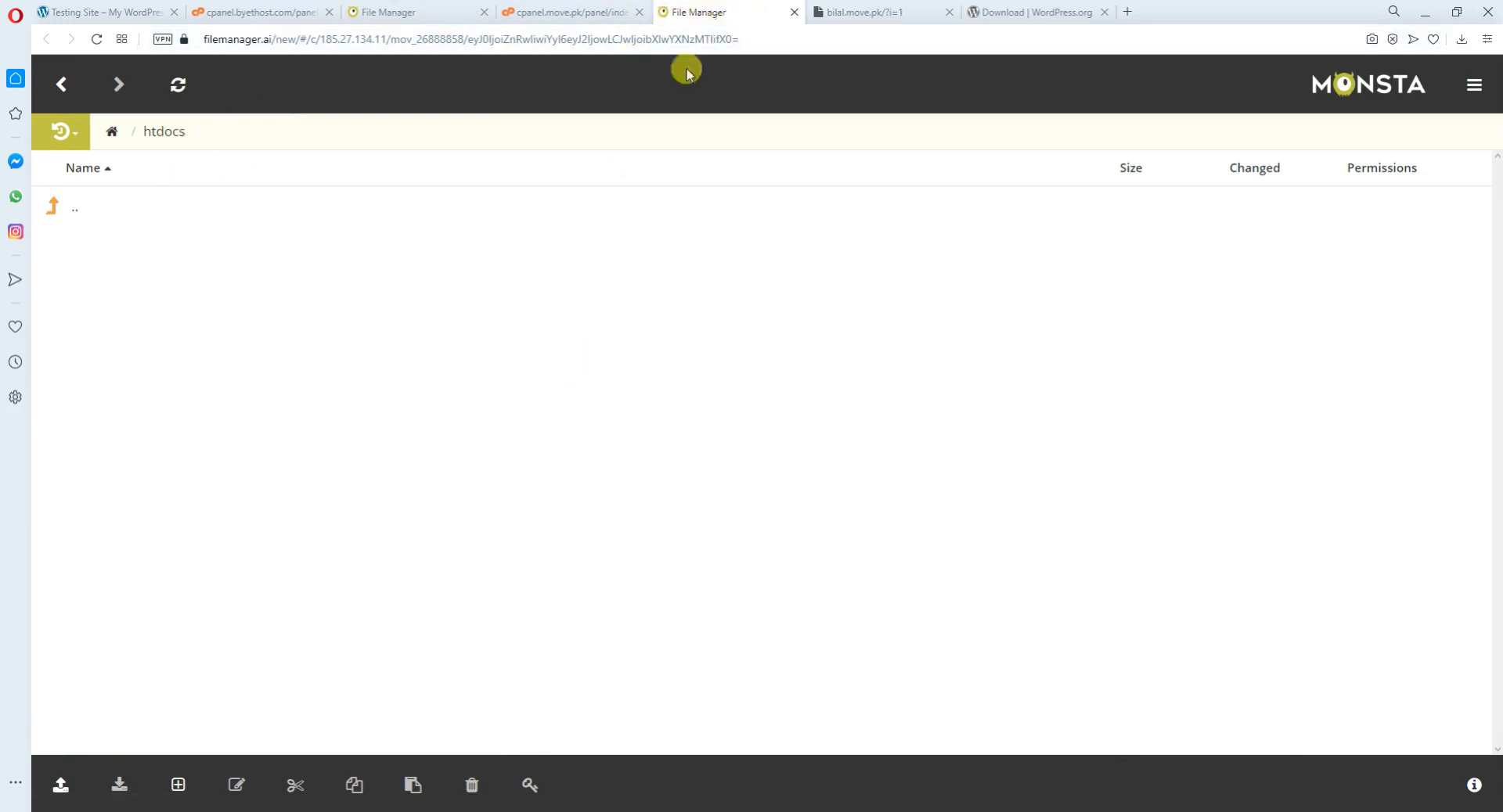
pyautogui.click(55, 797)
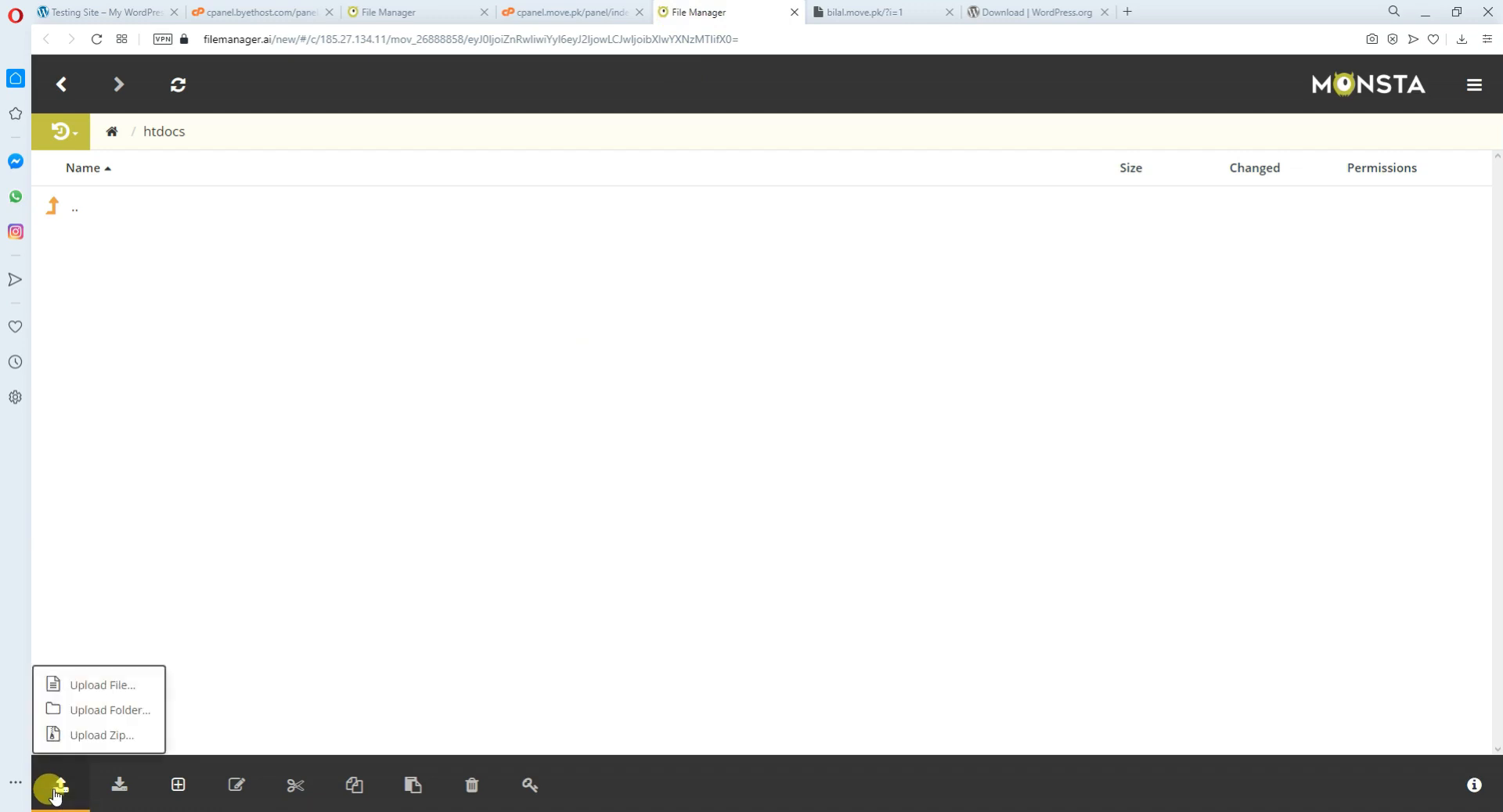
pyautogui.click(107, 696)
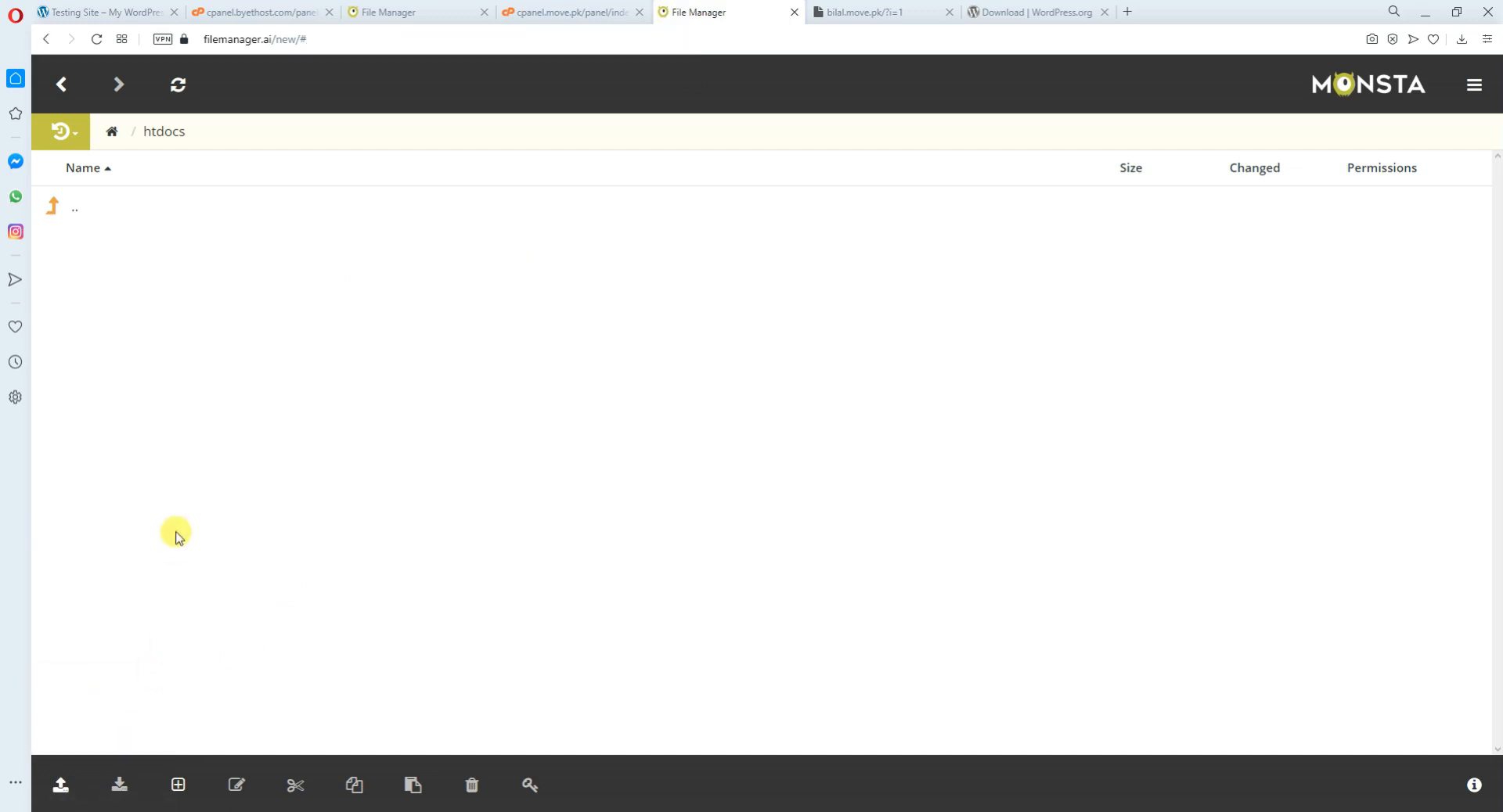
pyautogui.click(60, 784)
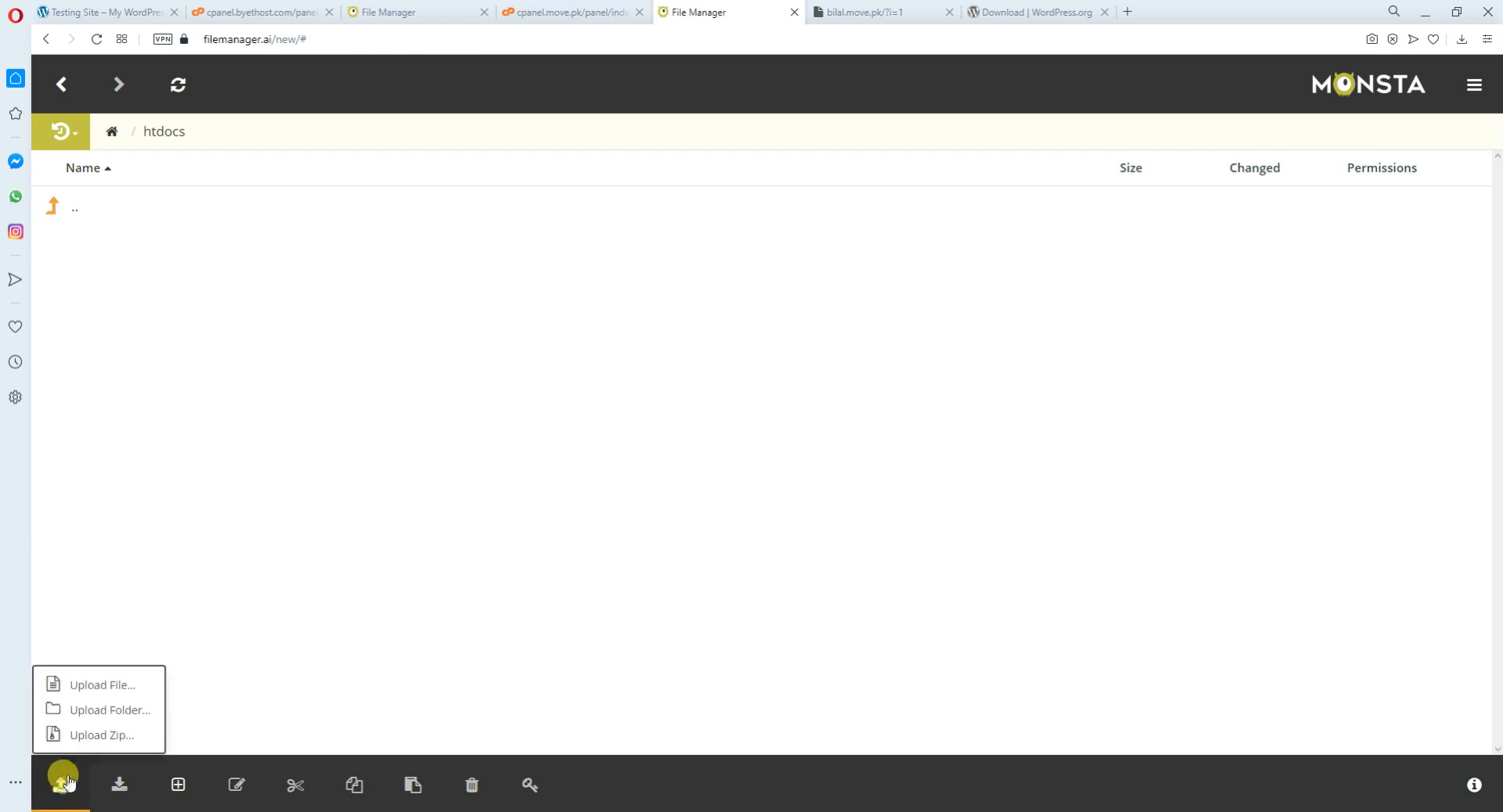
pyautogui.click(97, 687)
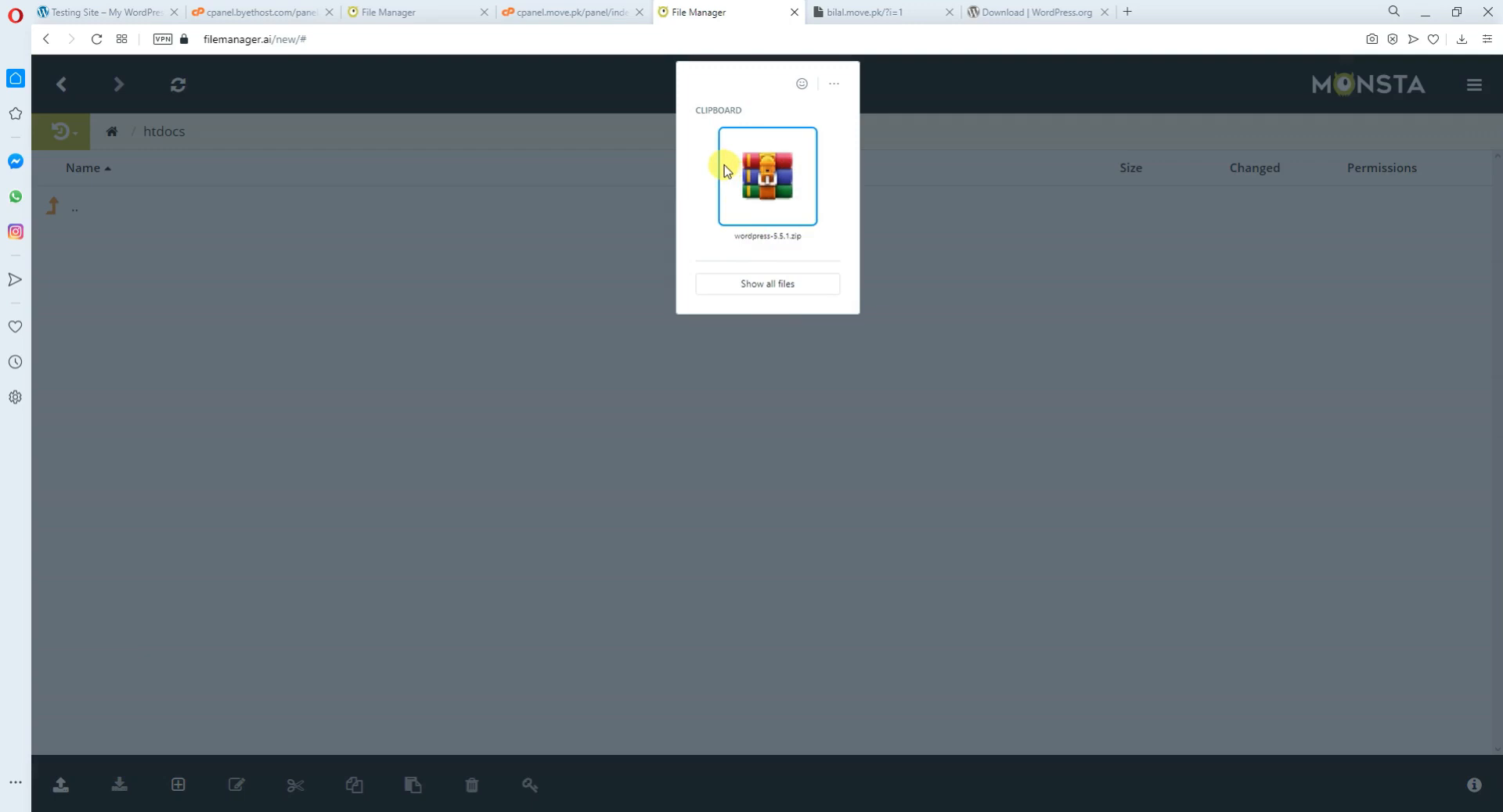
pyautogui.click(768, 161)
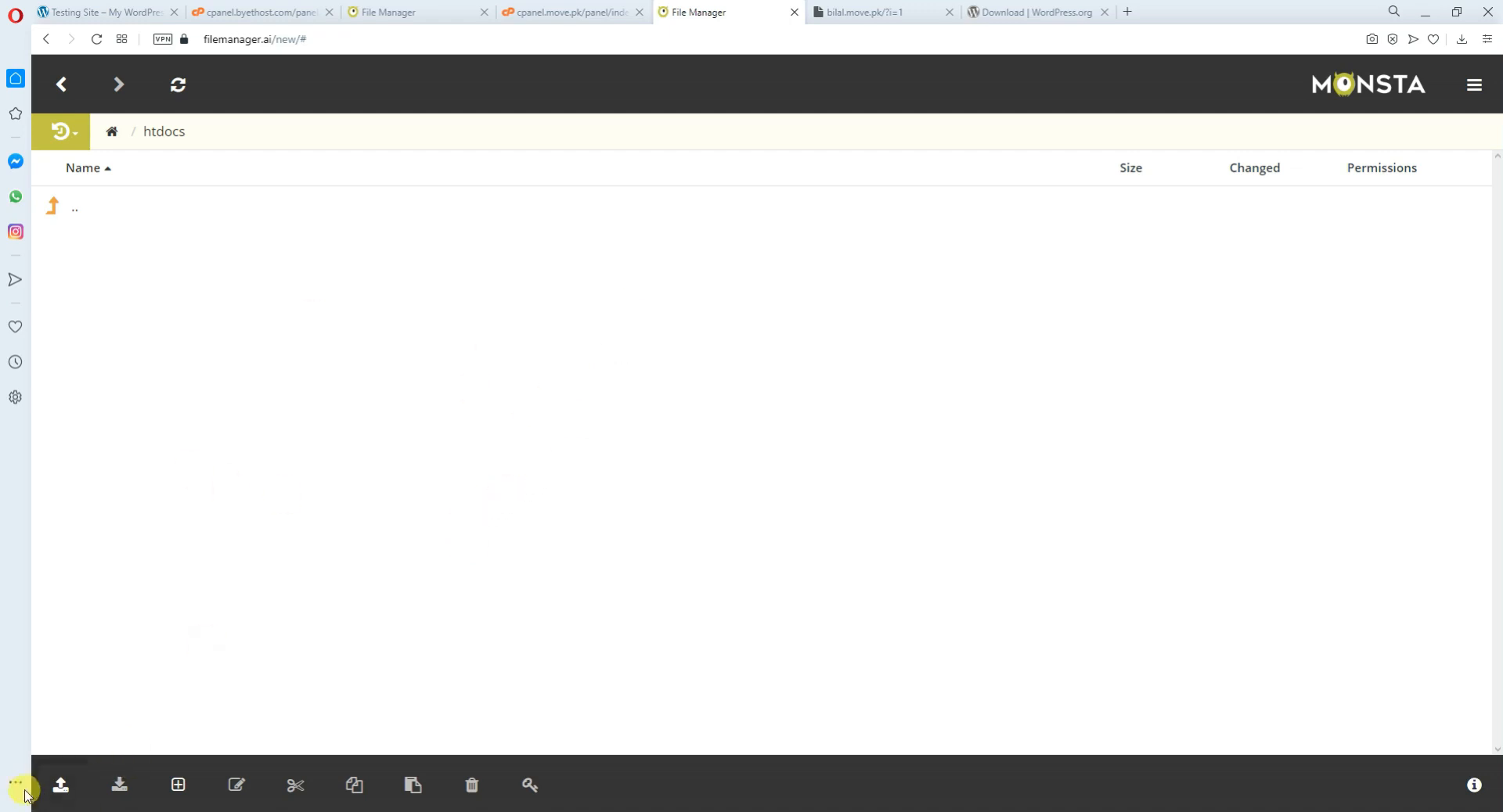
# - Upload the wordpress folder from Documents\wordpress-5.5.1 and confirm transferring its 1,980 files
pyautogui.click(60, 785)
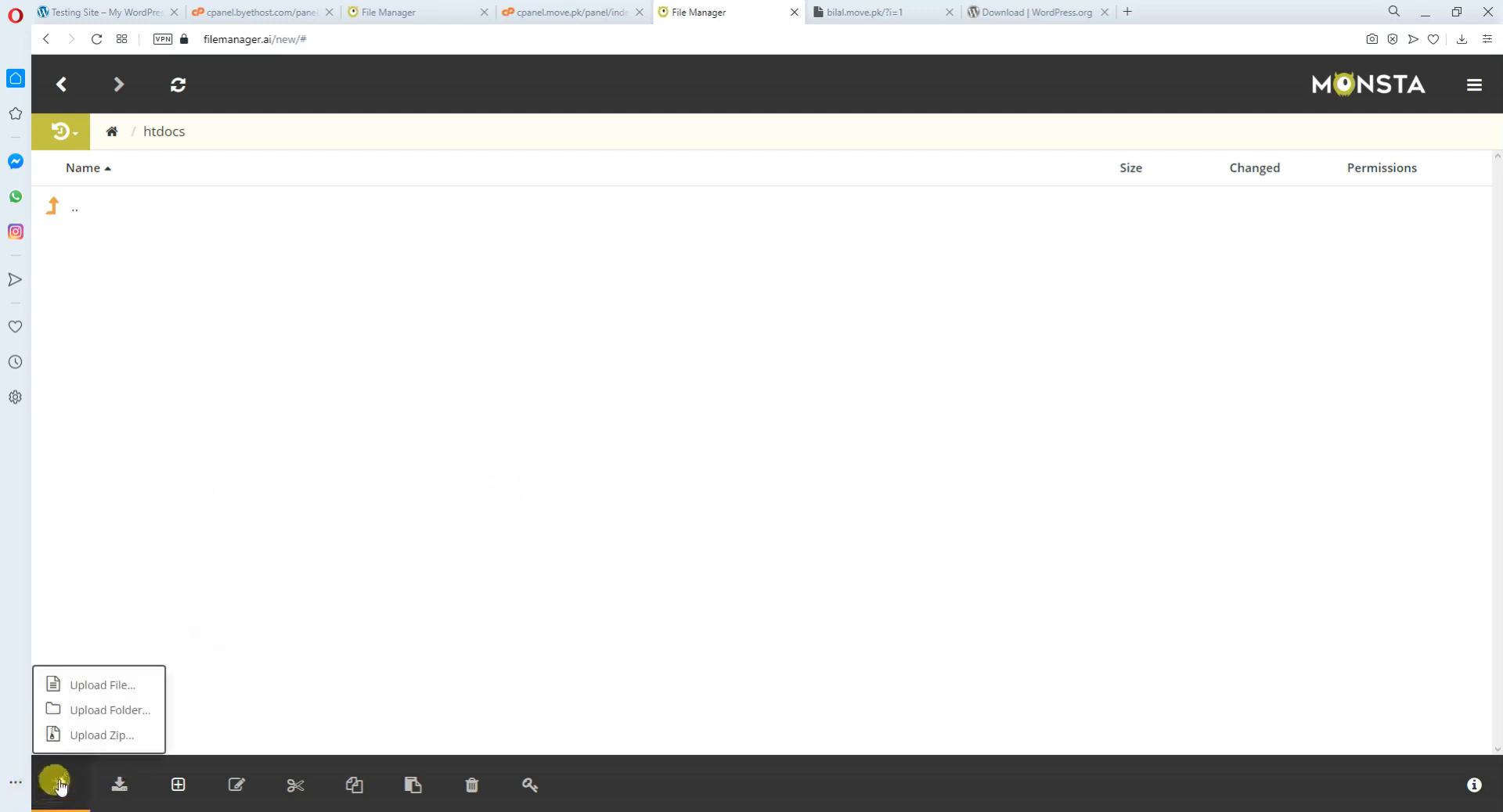
pyautogui.click(110, 710)
pyautogui.click(71, 153)
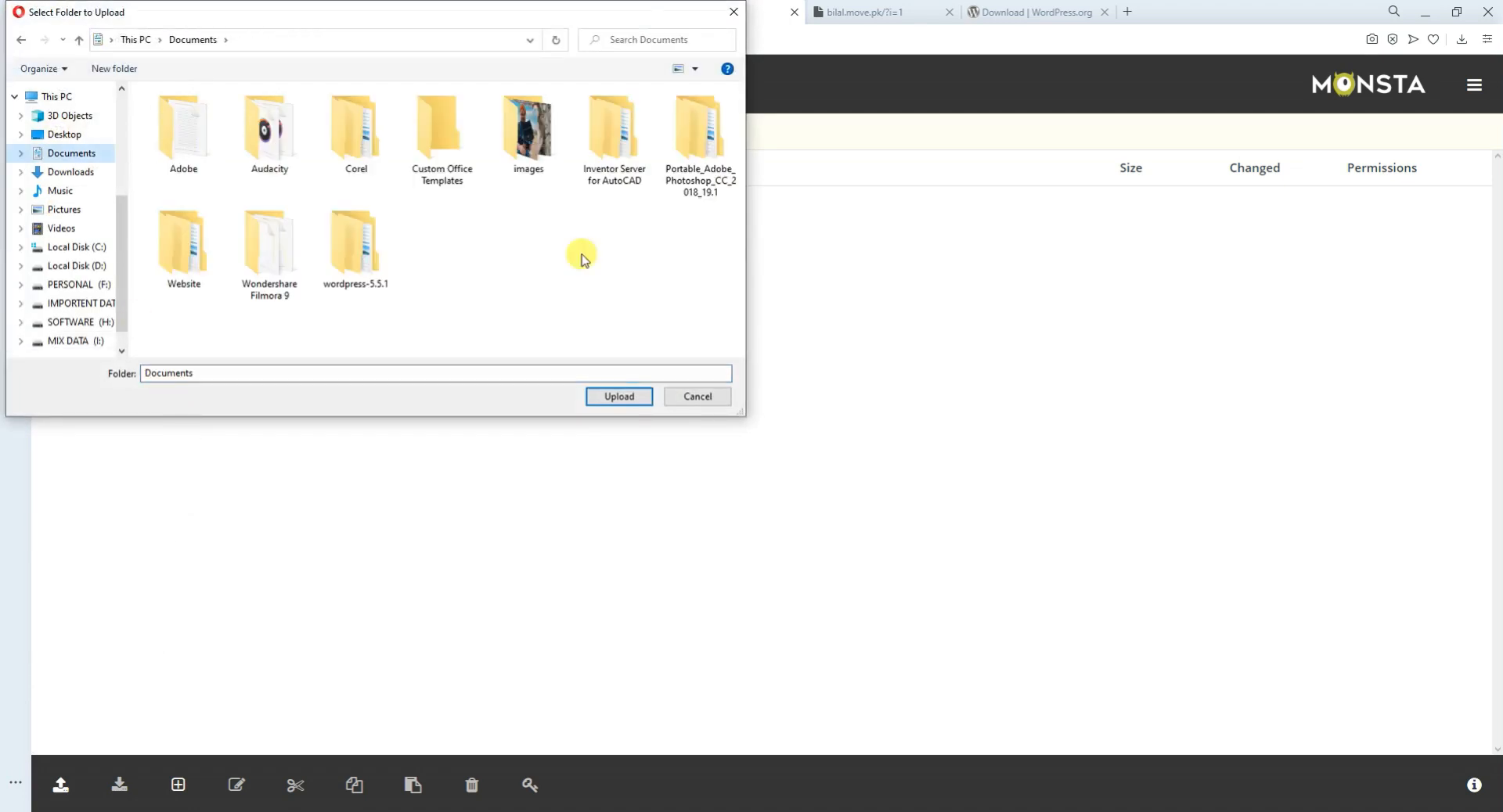
pyautogui.doubleClick(375, 267)
pyautogui.click(205, 115)
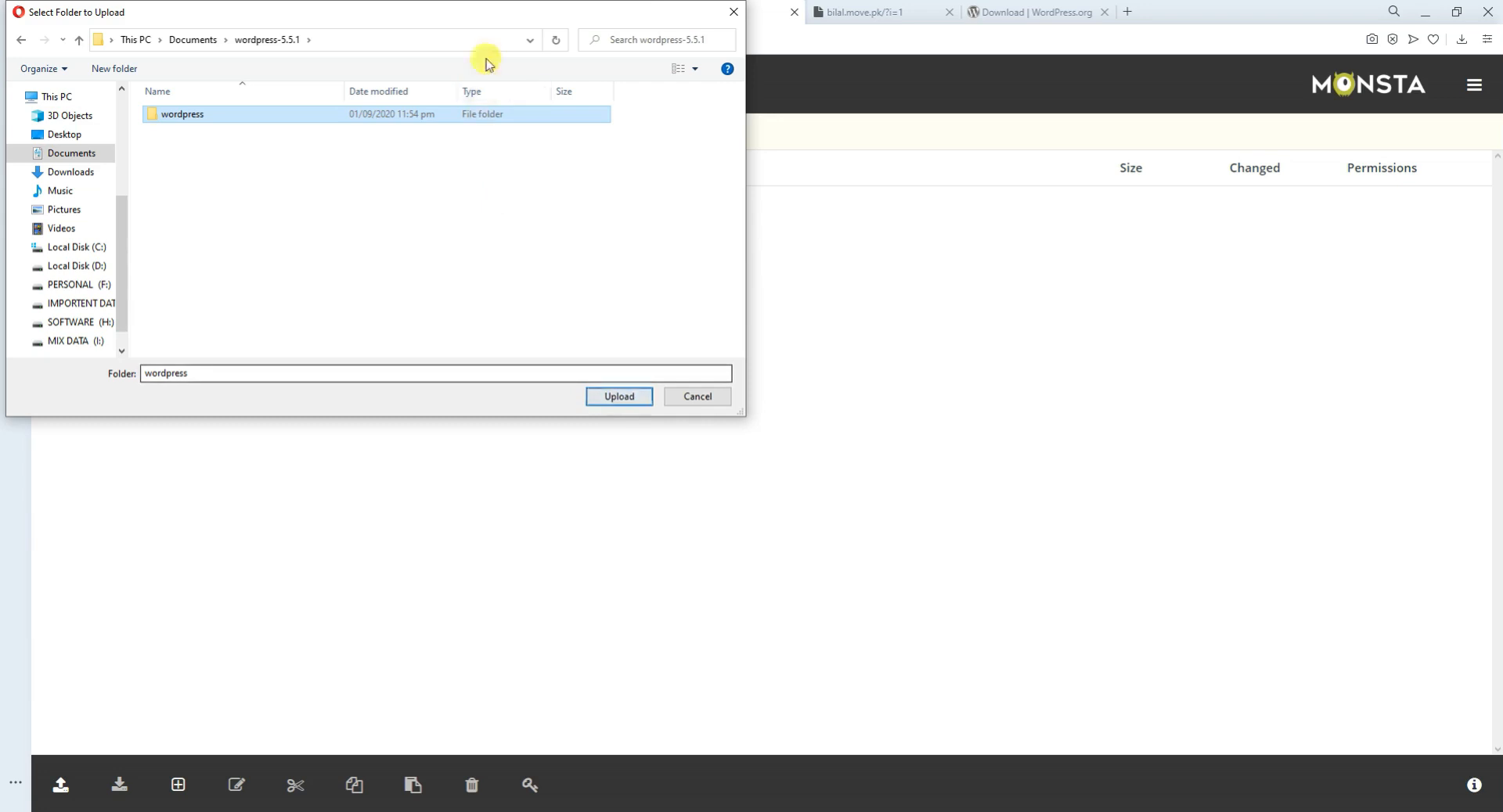
pyautogui.moveTo(500, 20); pyautogui.dragTo(859, 158)
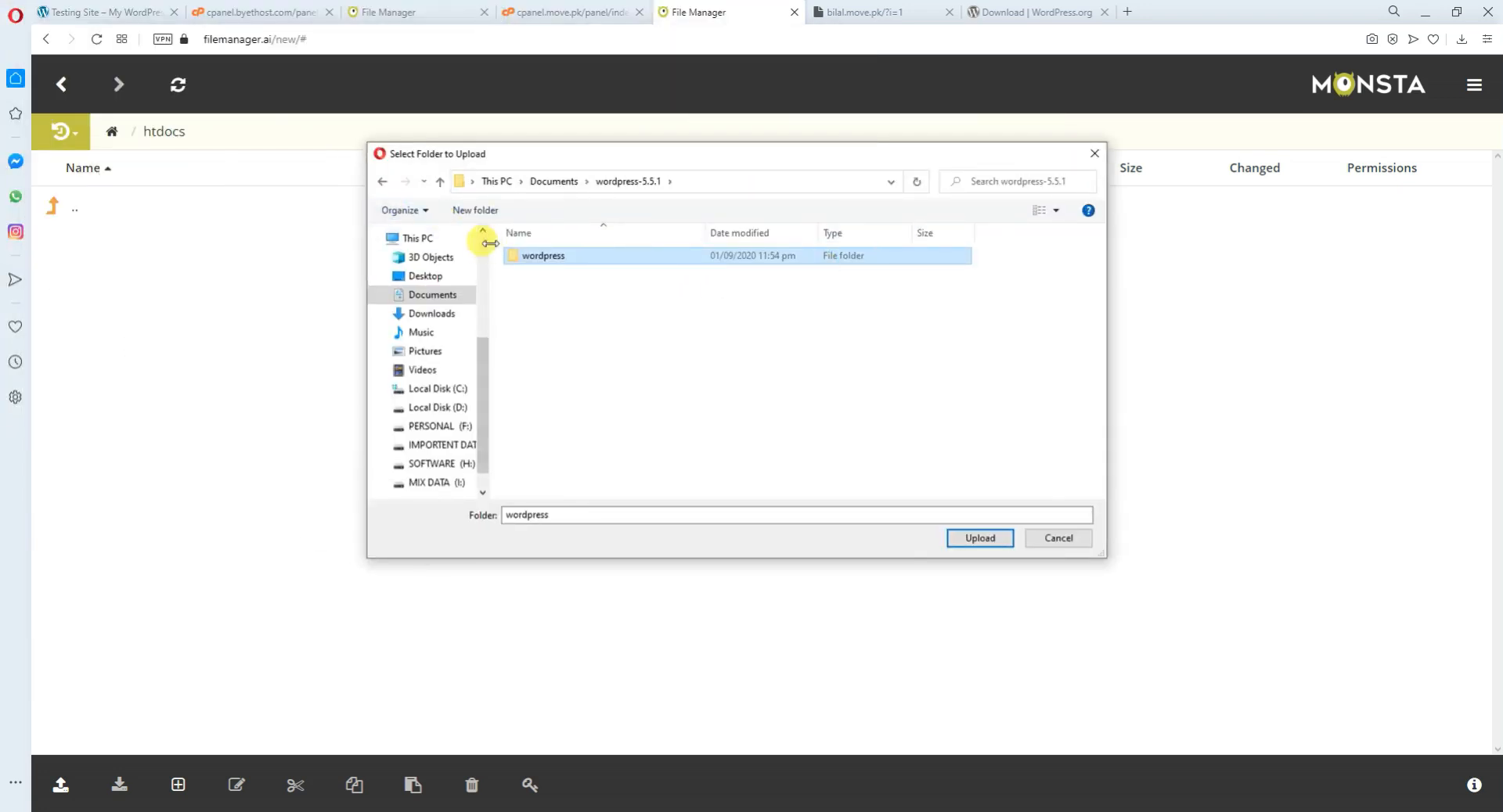
pyautogui.doubleClick(541, 255)
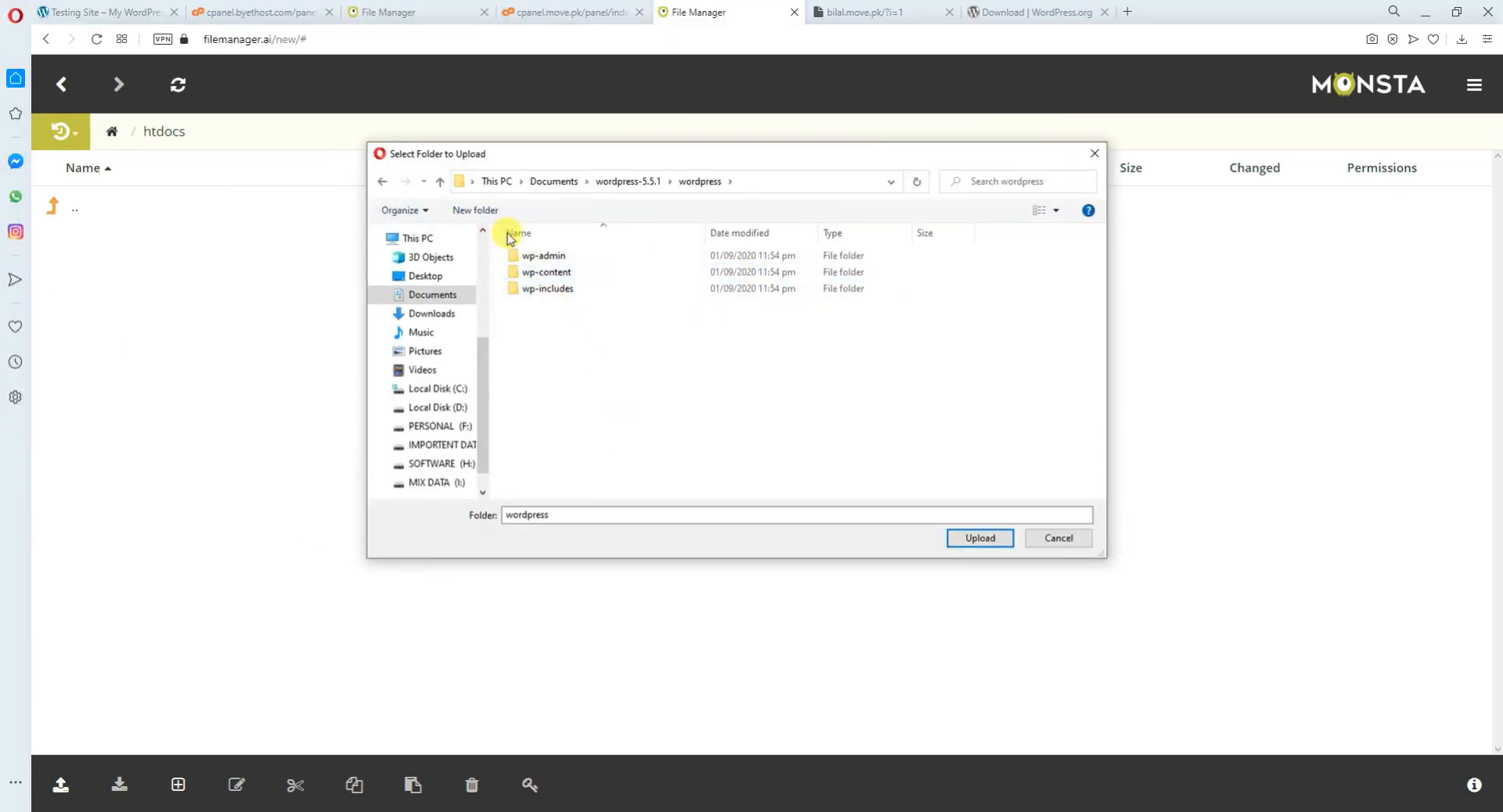
pyautogui.click(440, 181)
pyautogui.click(568, 256)
pyautogui.click(962, 550)
pyautogui.click(839, 115)
# - Delete index.php from the server
pyautogui.rightClick(188, 282)
pyautogui.click(255, 464)
pyautogui.click(963, 220)
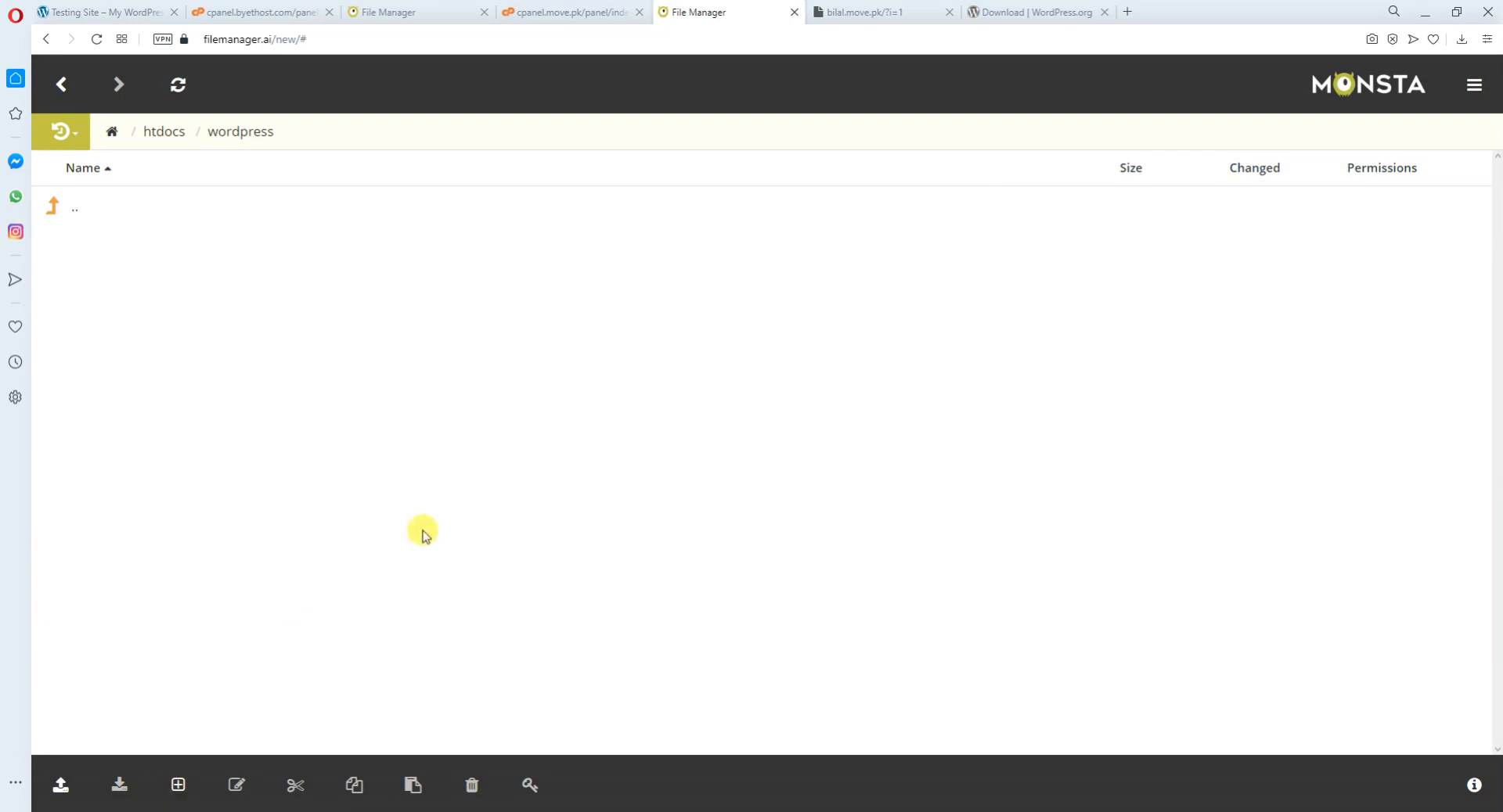
# - Upload the wordpress folder again and confirm the 1,980-file transfer
pyautogui.click(66, 789)
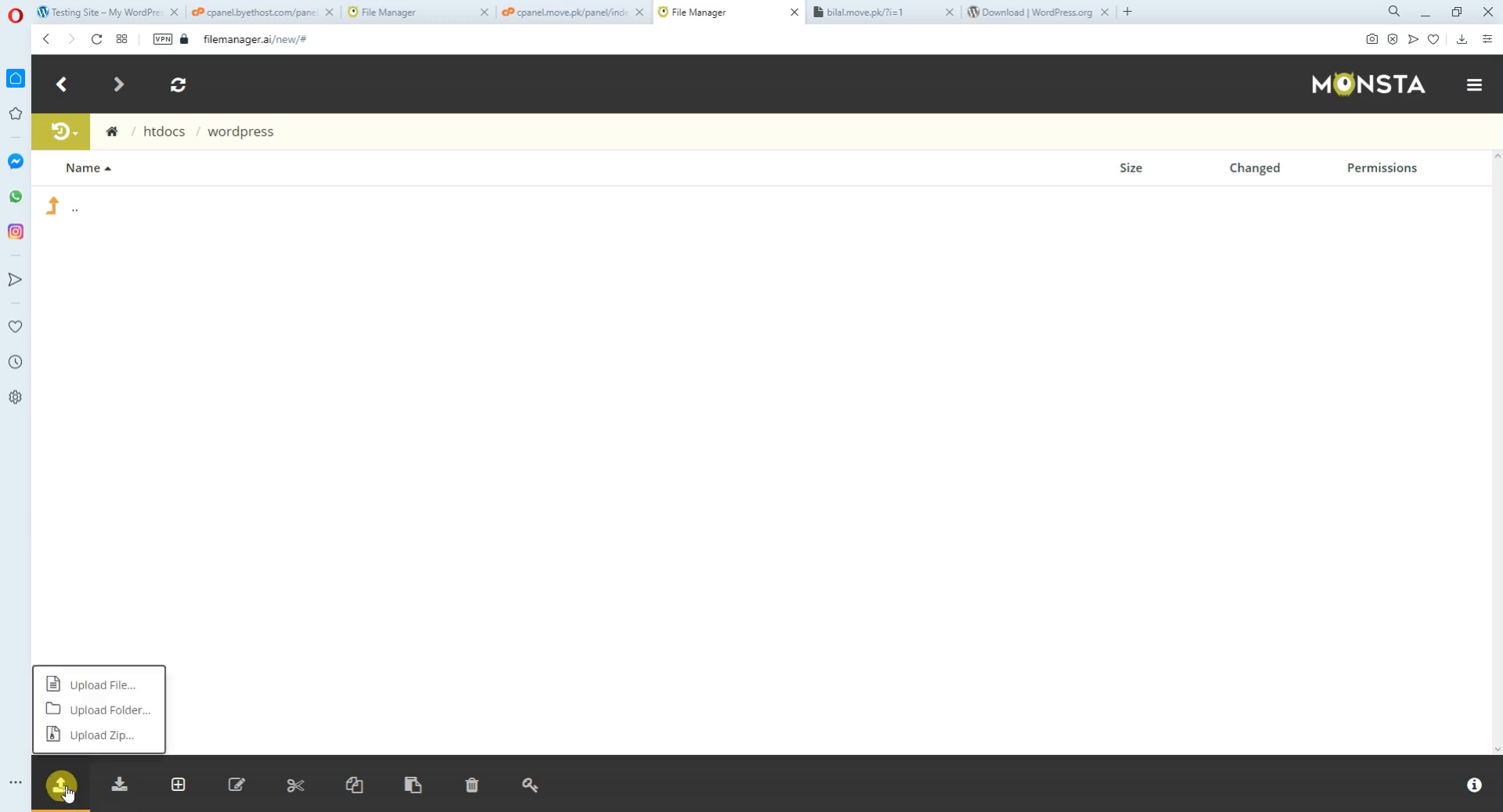
pyautogui.click(120, 714)
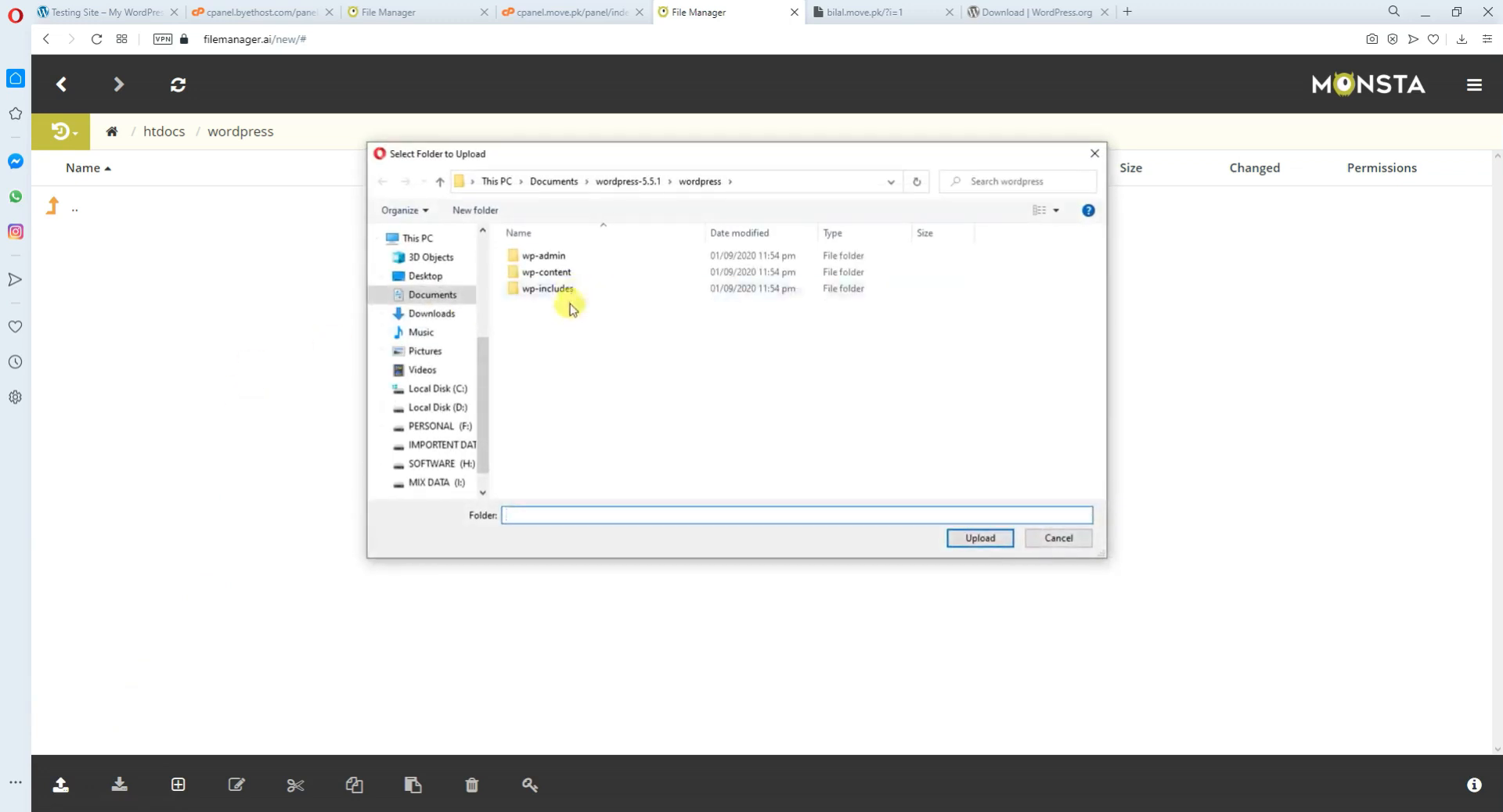
pyautogui.click(440, 182)
pyautogui.click(540, 256)
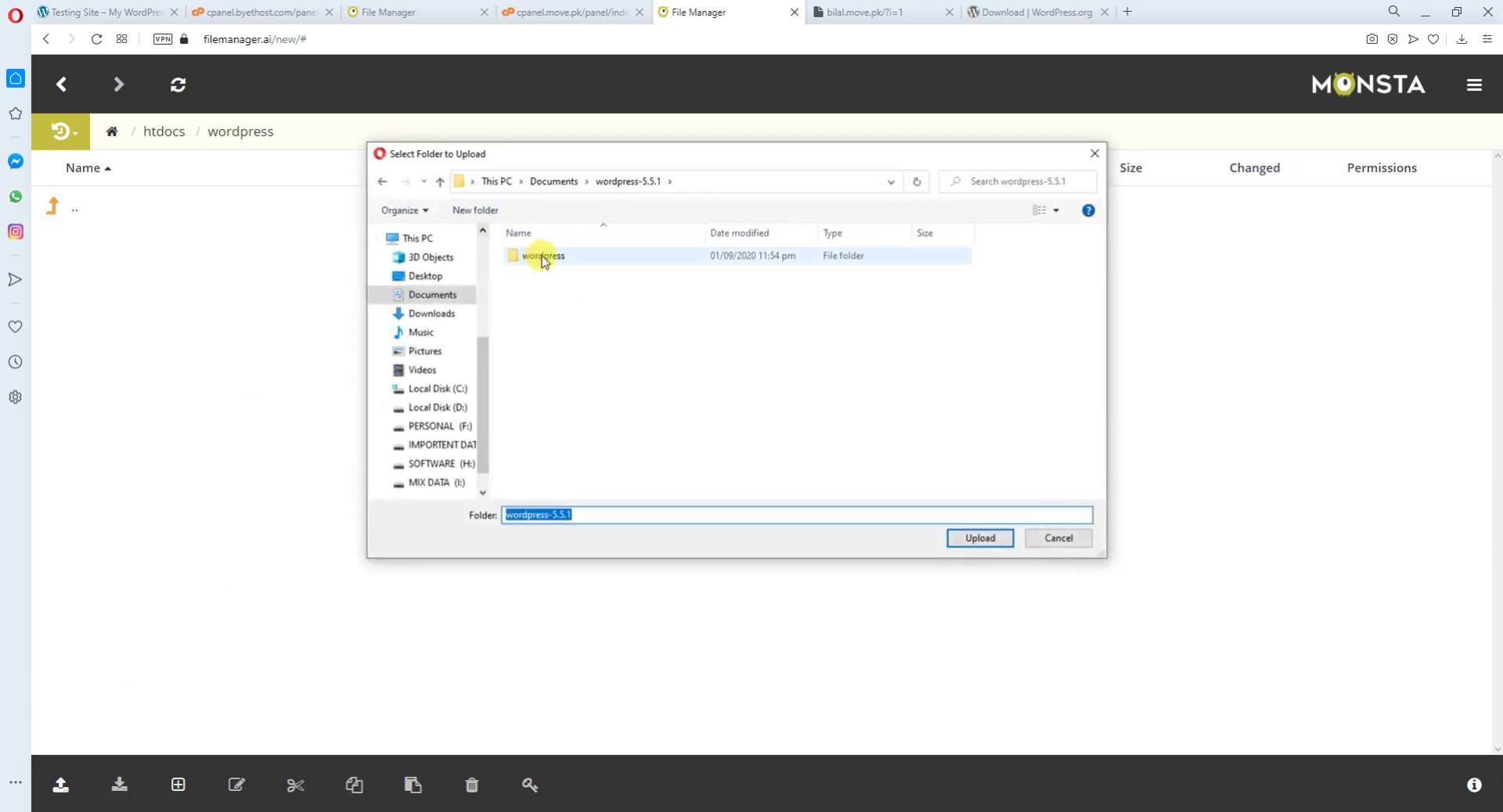
pyautogui.click(988, 537)
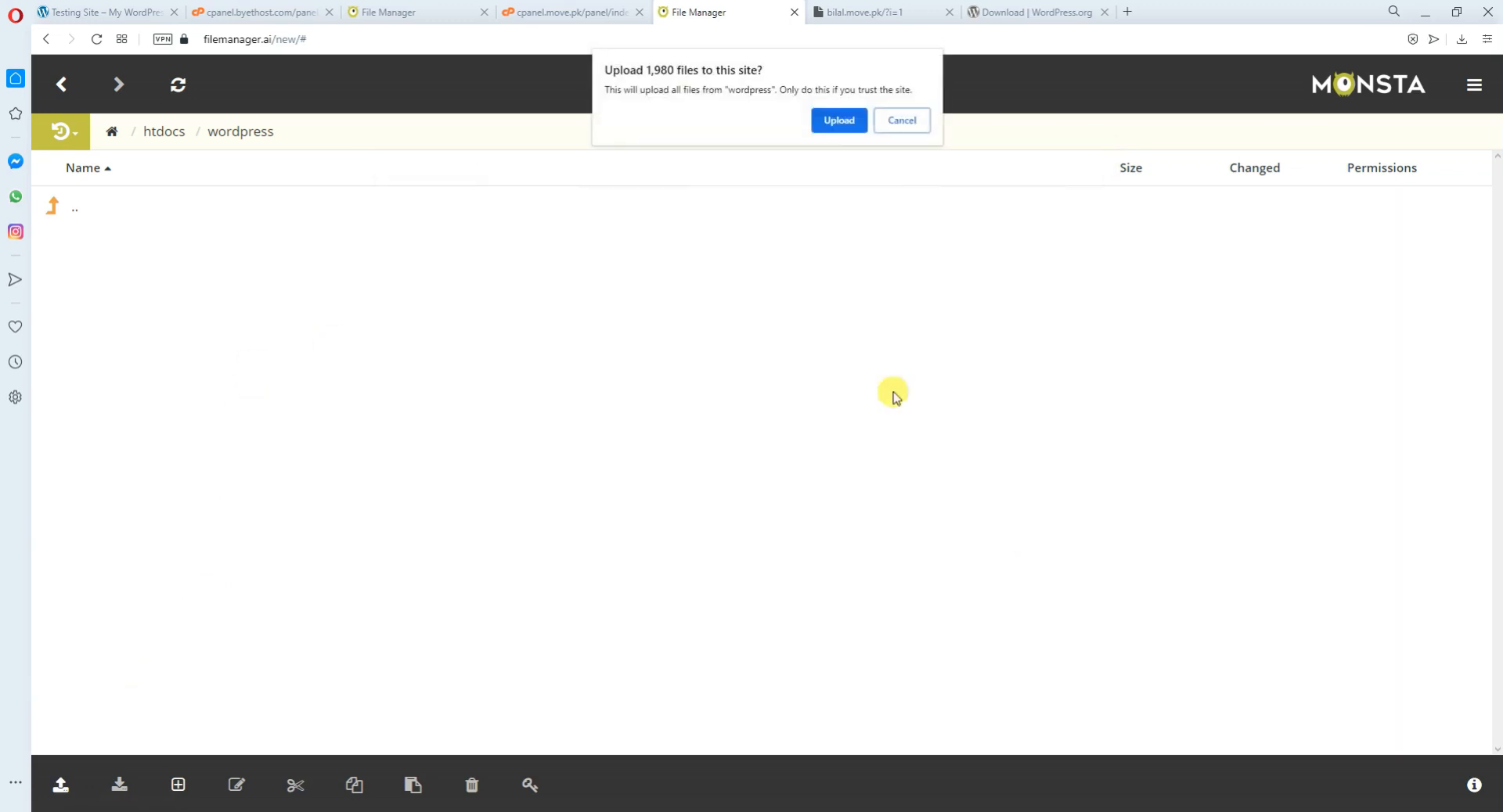
pyautogui.click(831, 123)
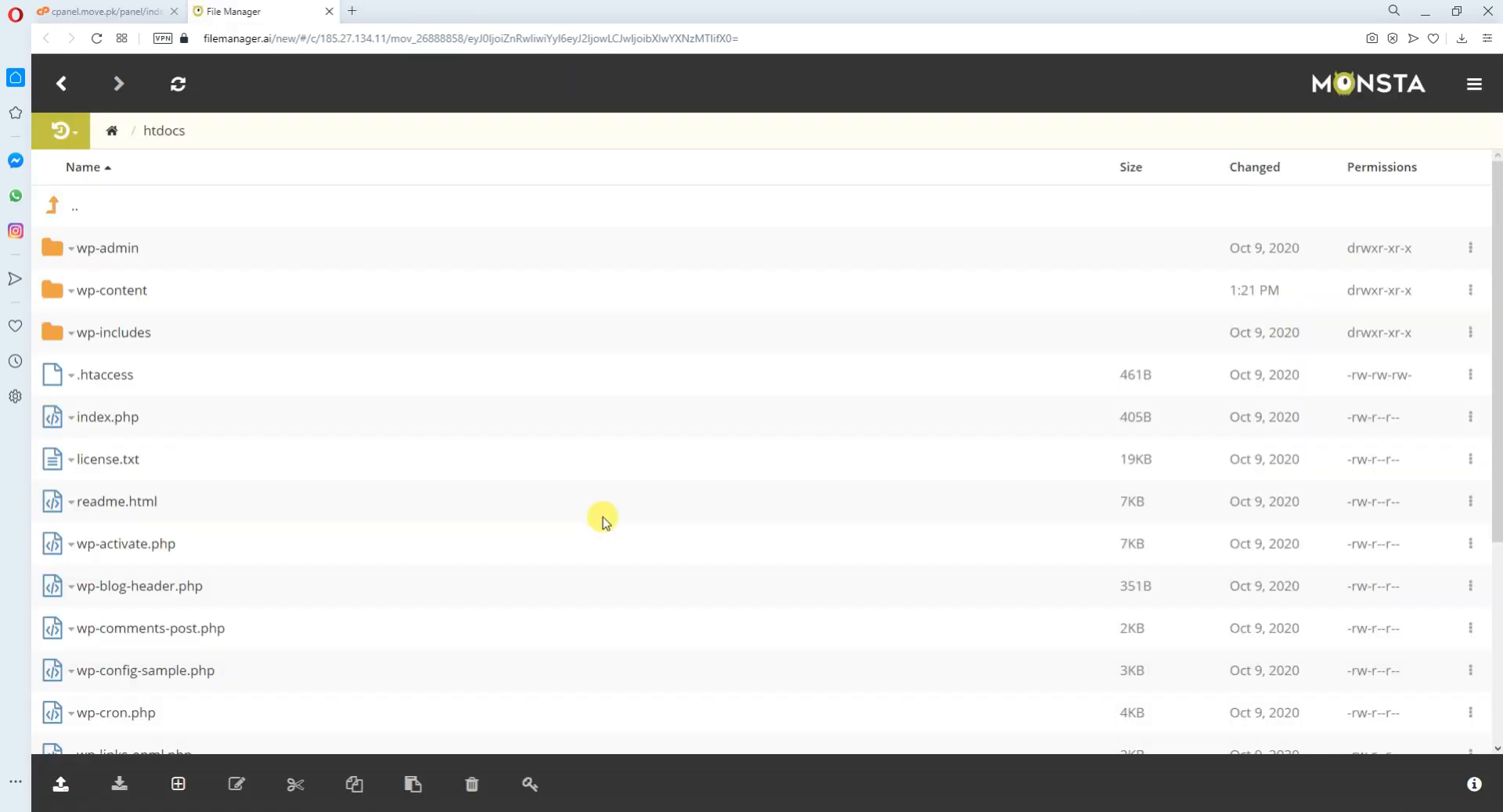
# - Look over the uploaded htdocs file list, then go back to the cpanel.move.pk control panel
pyautogui.scroll(-4, 603, 523)
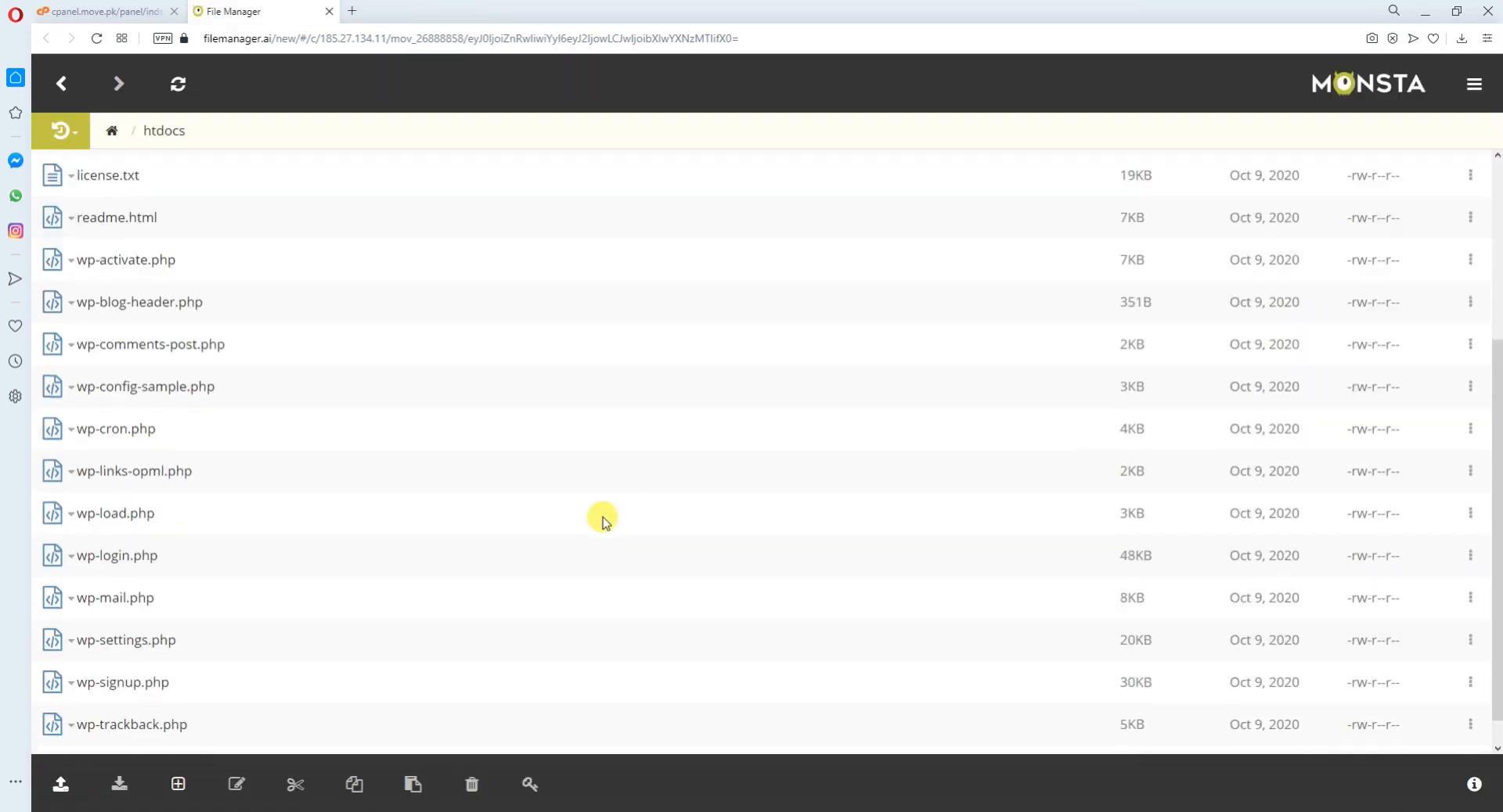
pyautogui.scroll(4, 601, 518)
pyautogui.scroll(-4, 603, 518)
pyautogui.scroll(4, 510, 530)
pyautogui.scroll(-3, 241, 641)
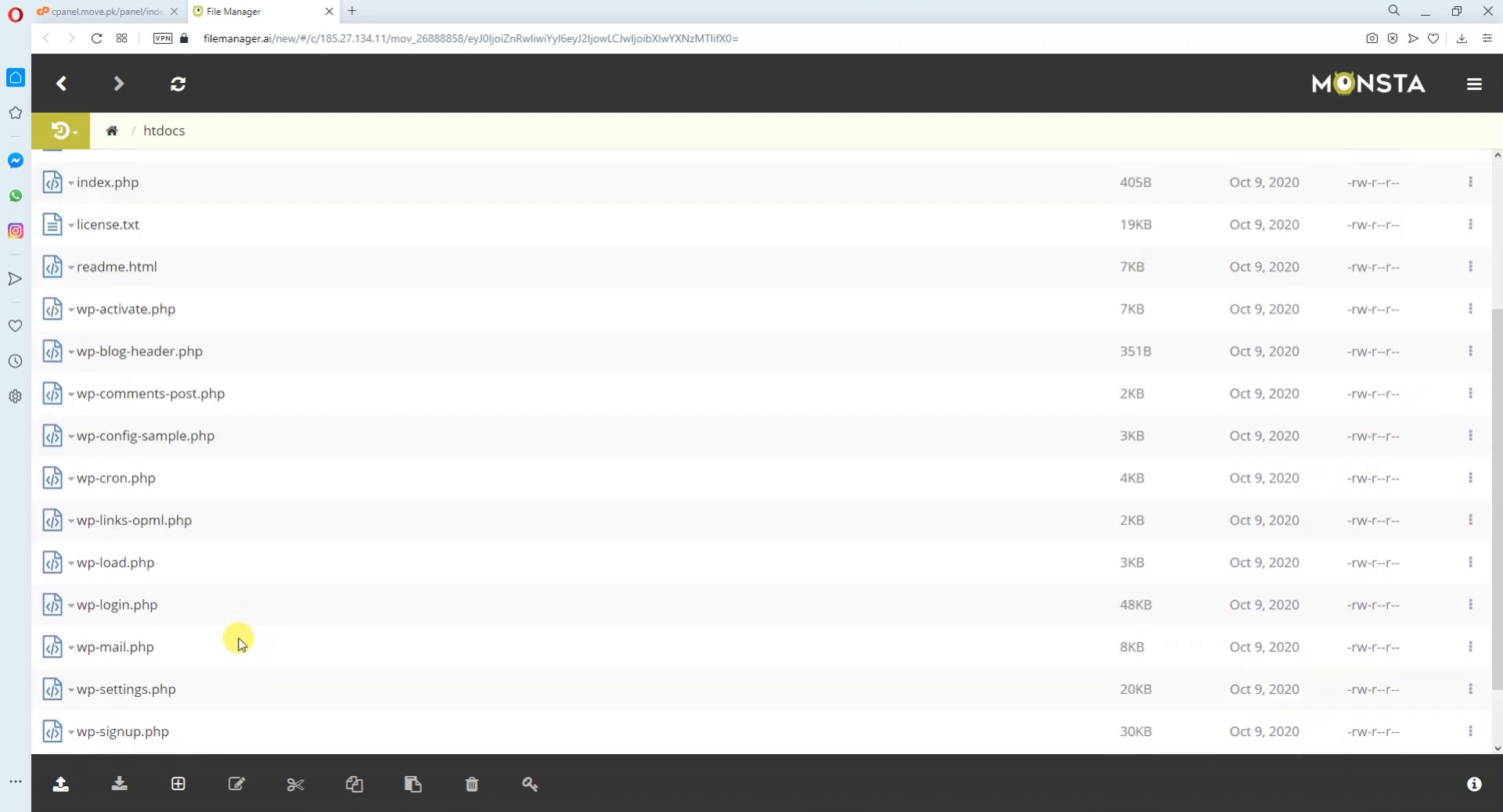
pyautogui.click(105, 11)
pyautogui.scroll(-6, 395, 554)
pyautogui.scroll(6, 396, 557)
pyautogui.scroll(-4, 392, 503)
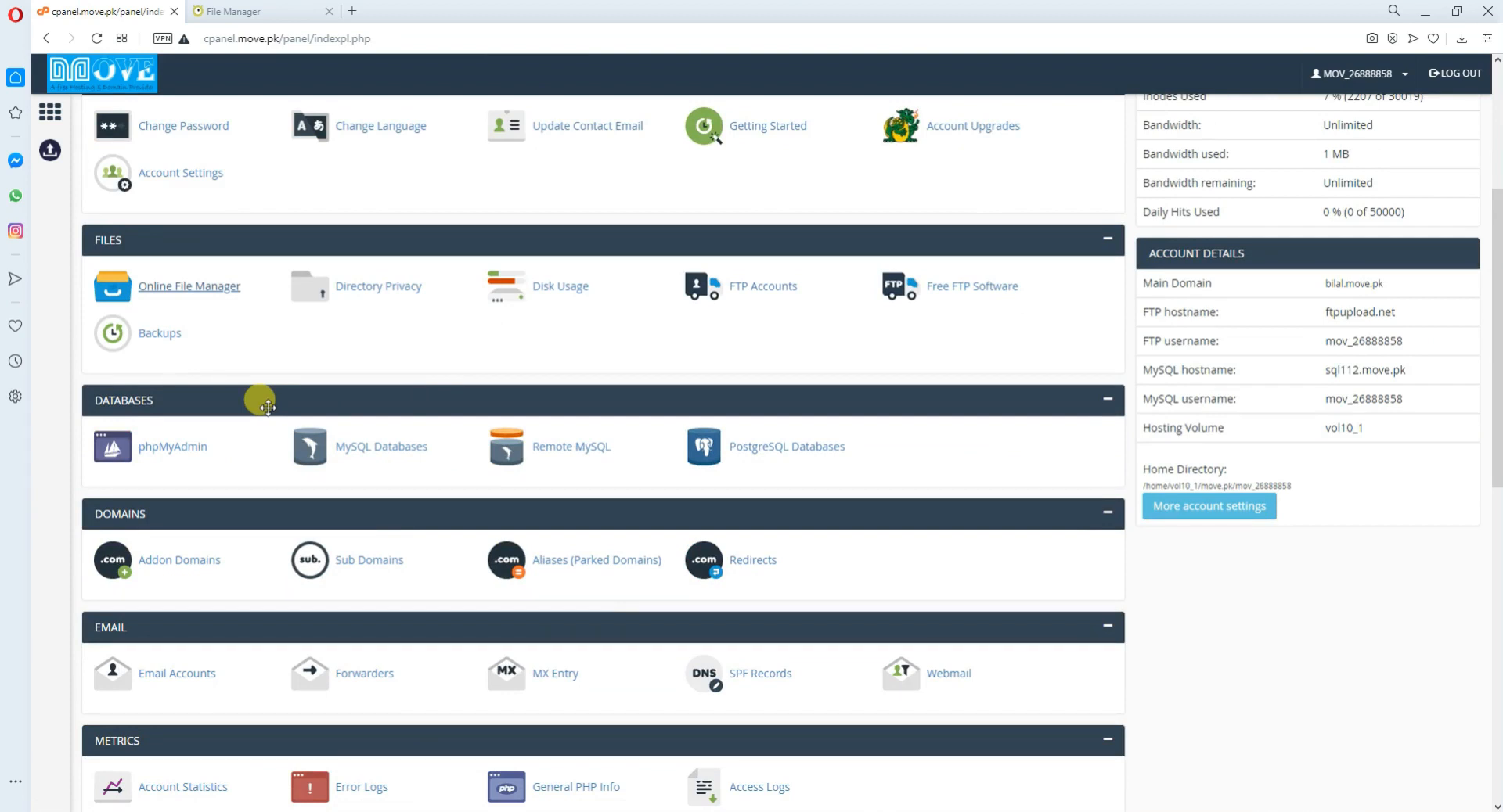
pyautogui.scroll(3, 295, 335)
pyautogui.scroll(-2, 301, 346)
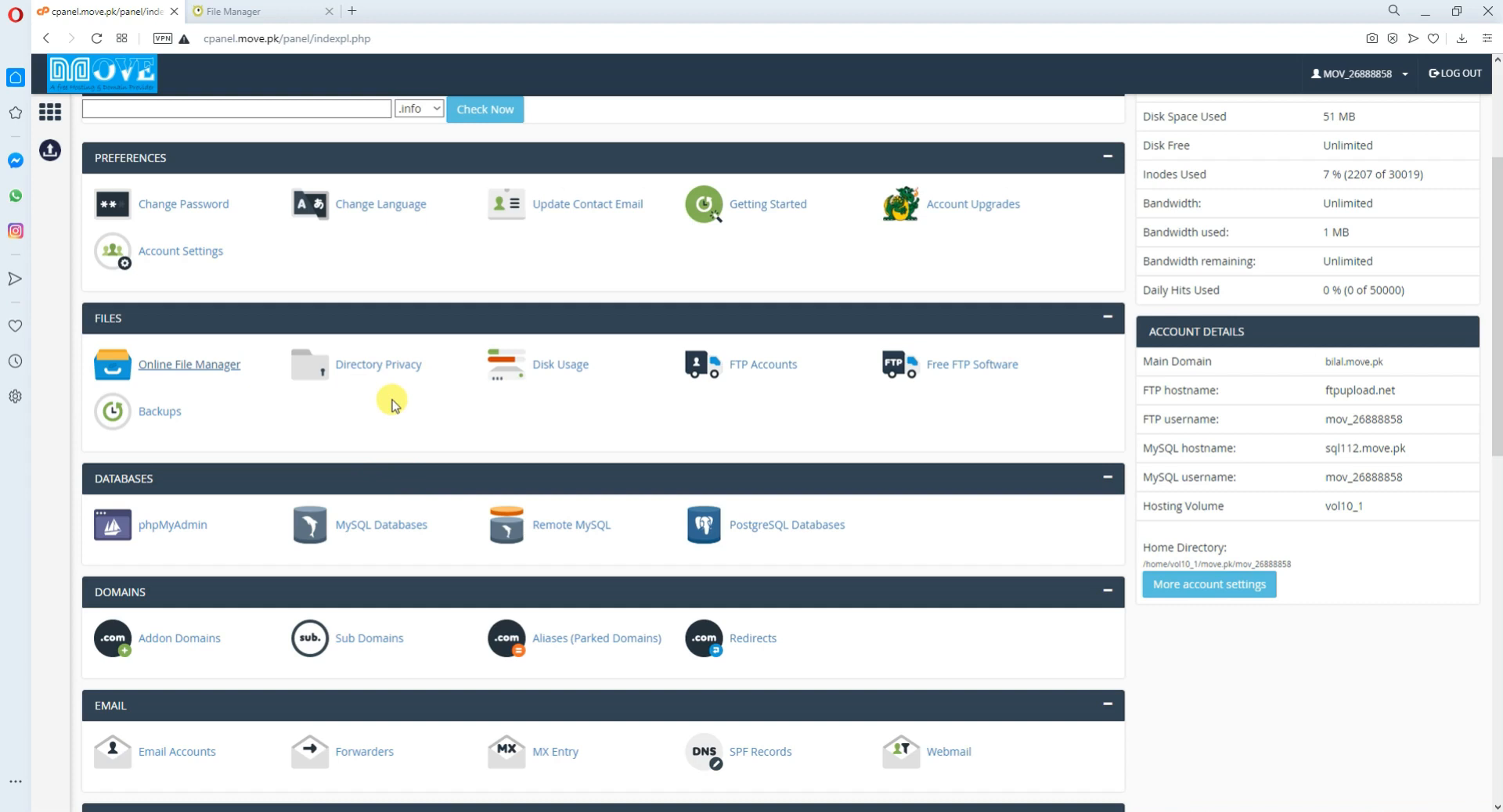
pyautogui.scroll(2, 418, 387)
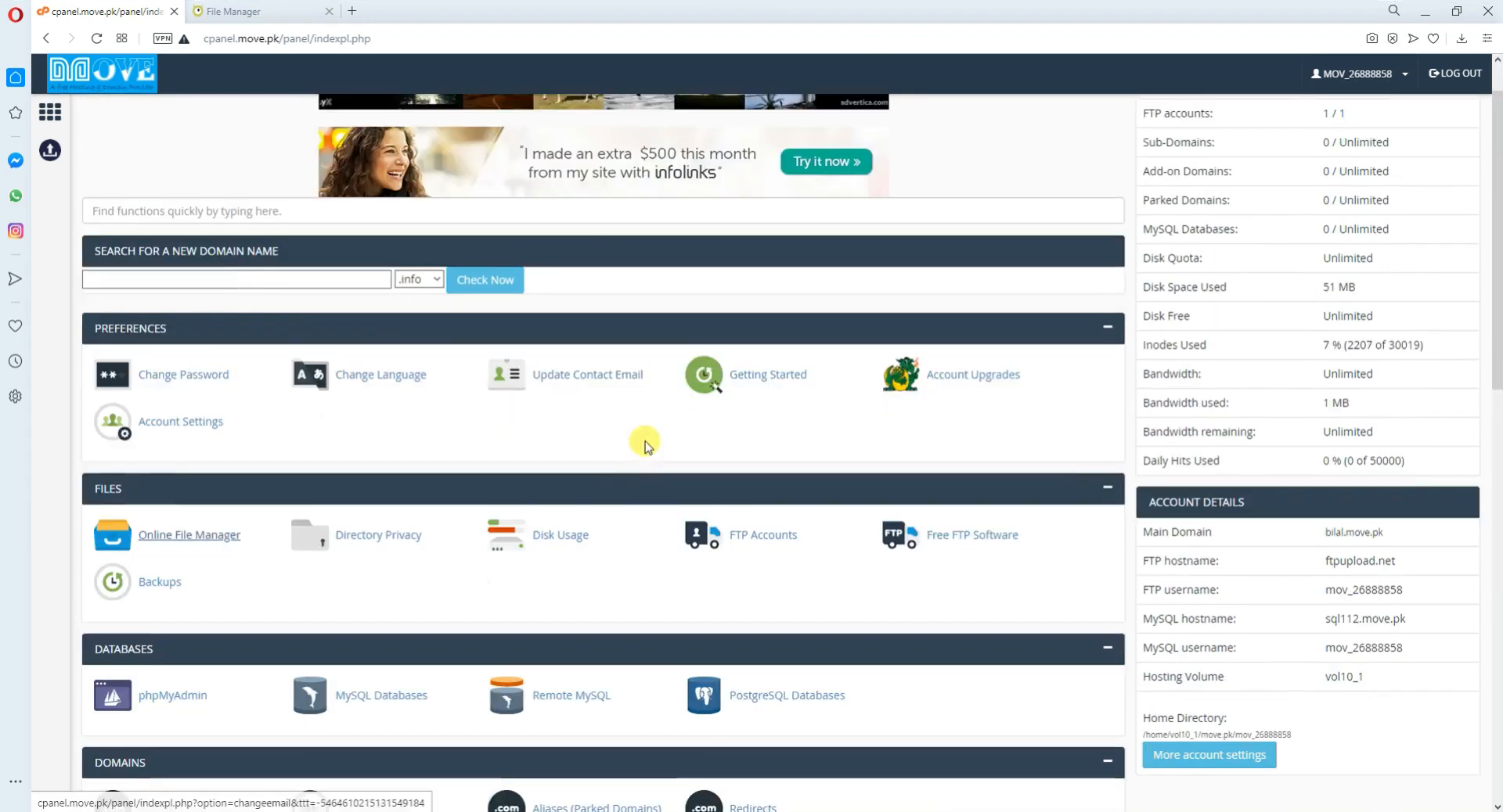
pyautogui.scroll(-3, 646, 444)
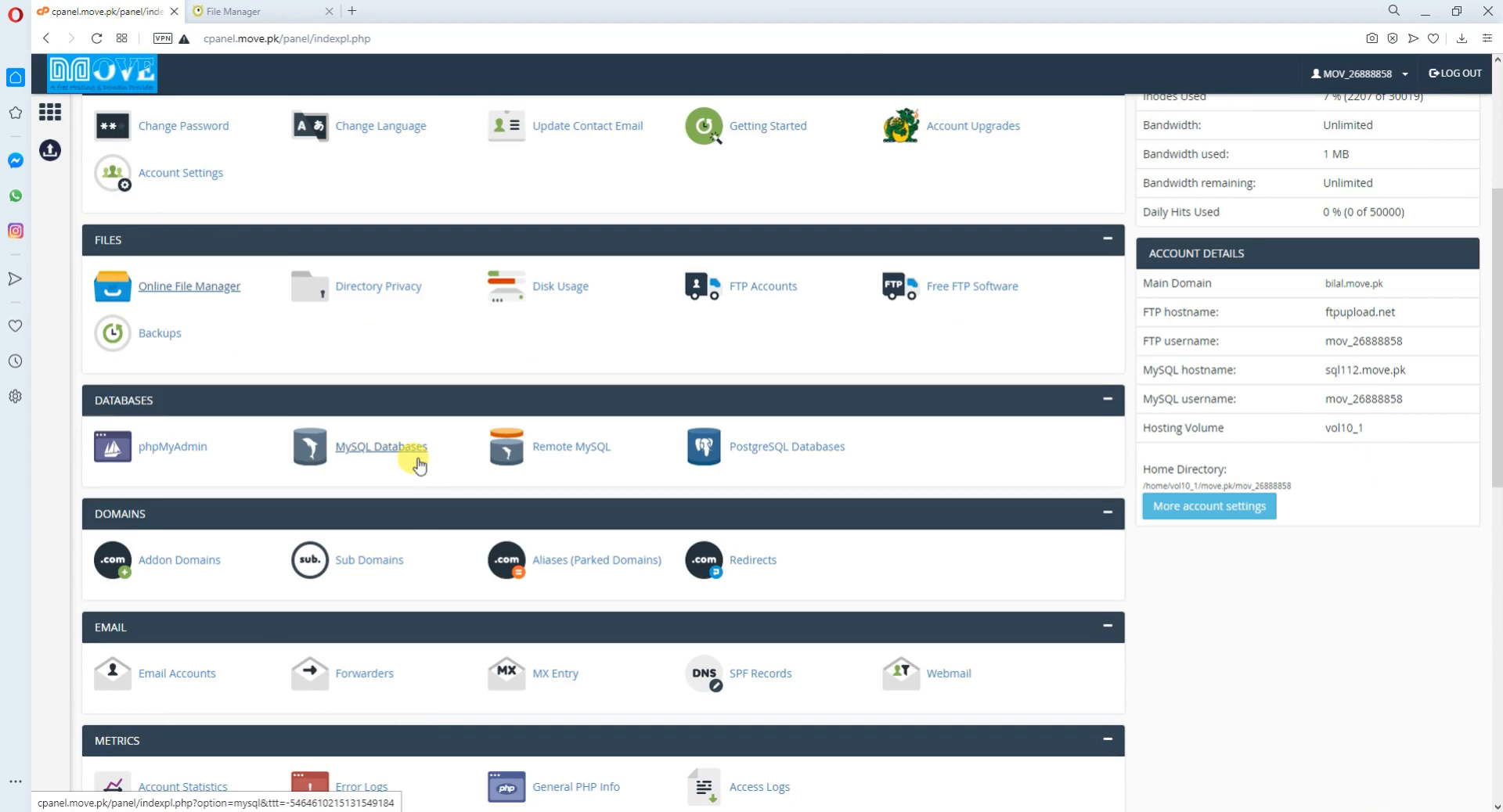
pyautogui.scroll(4, 486, 454)
pyautogui.scroll(-6, 486, 450)
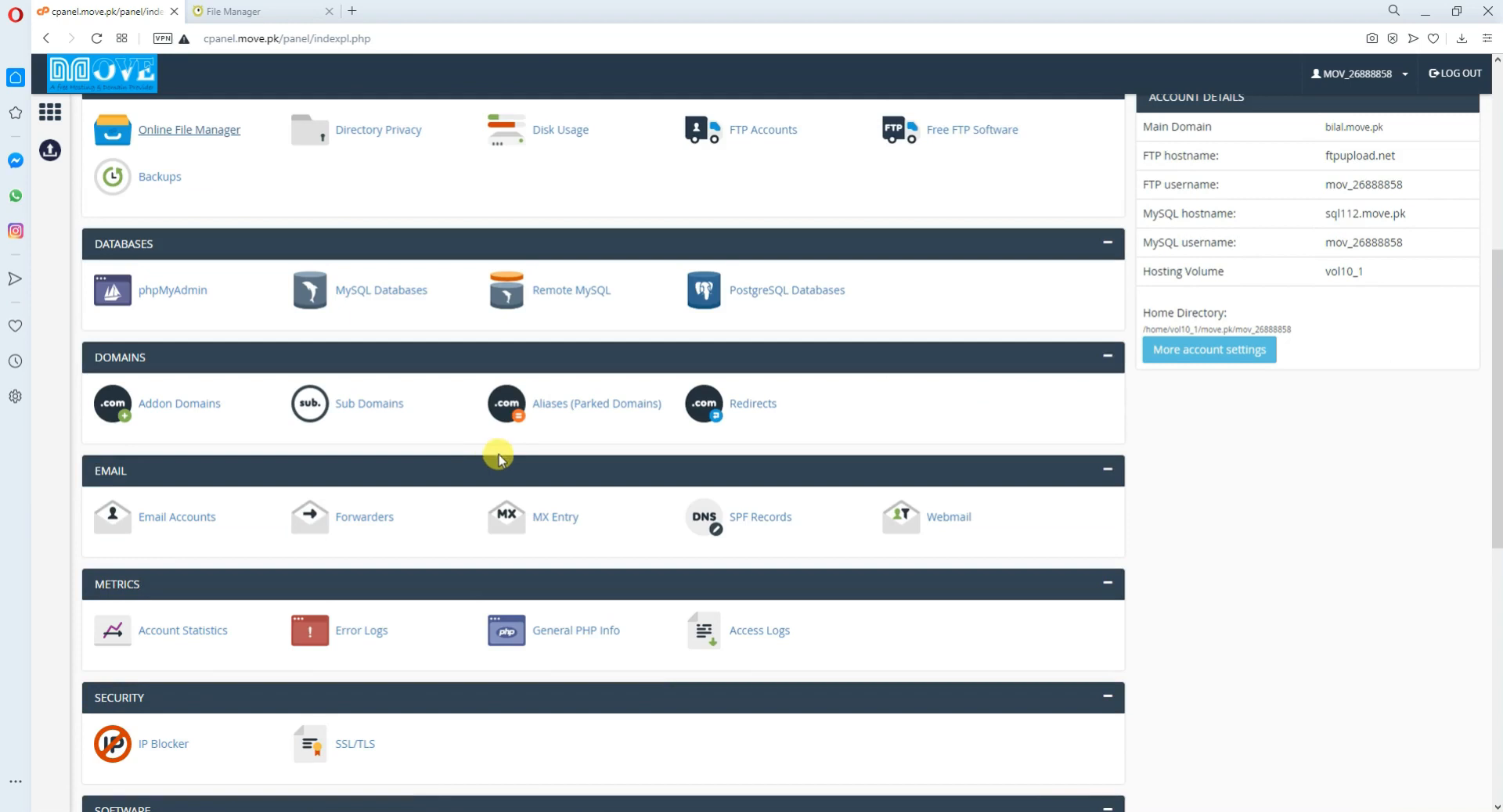
pyautogui.scroll(-4, 491, 453)
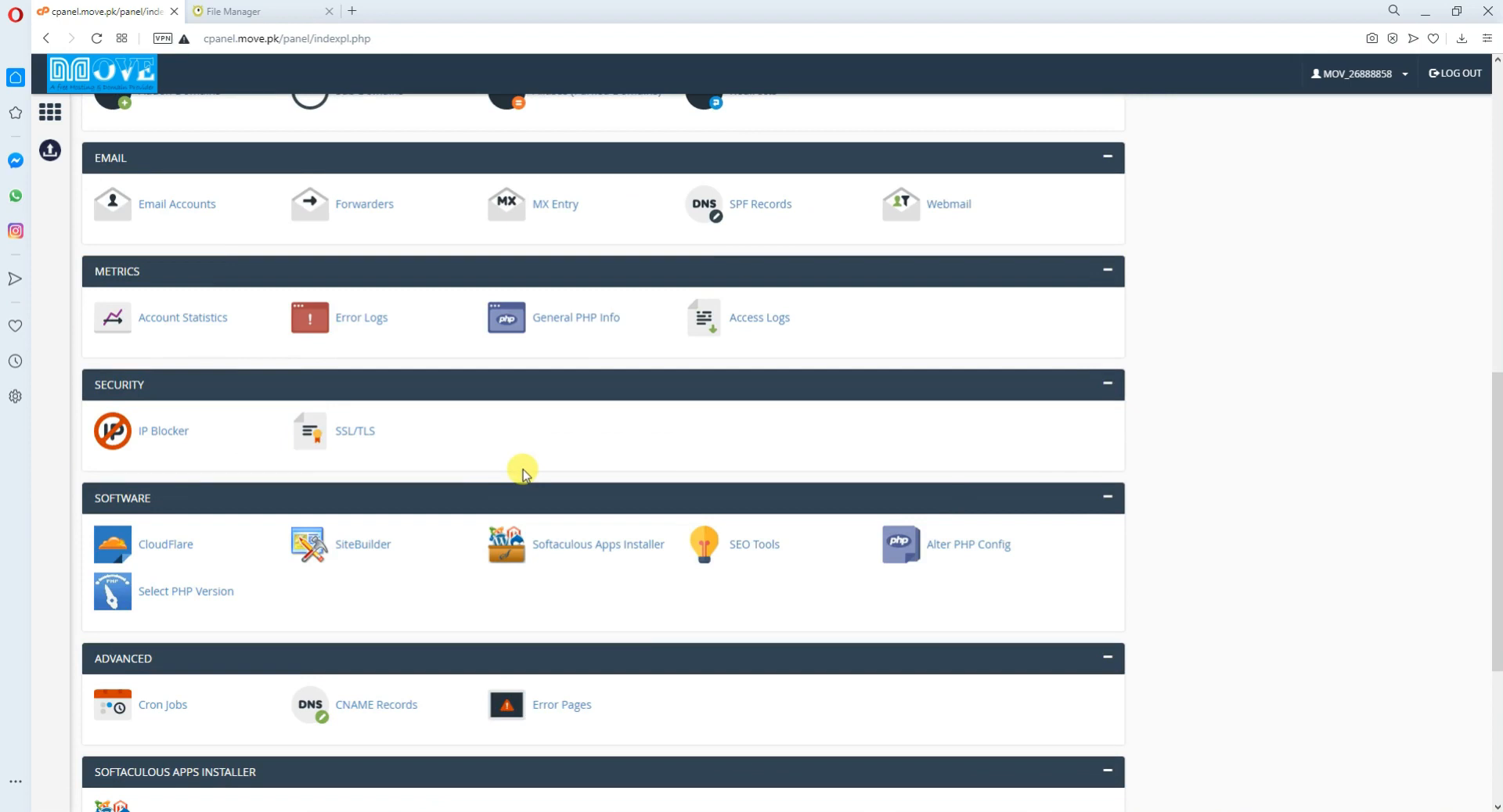
pyautogui.scroll(-5, 450, 569)
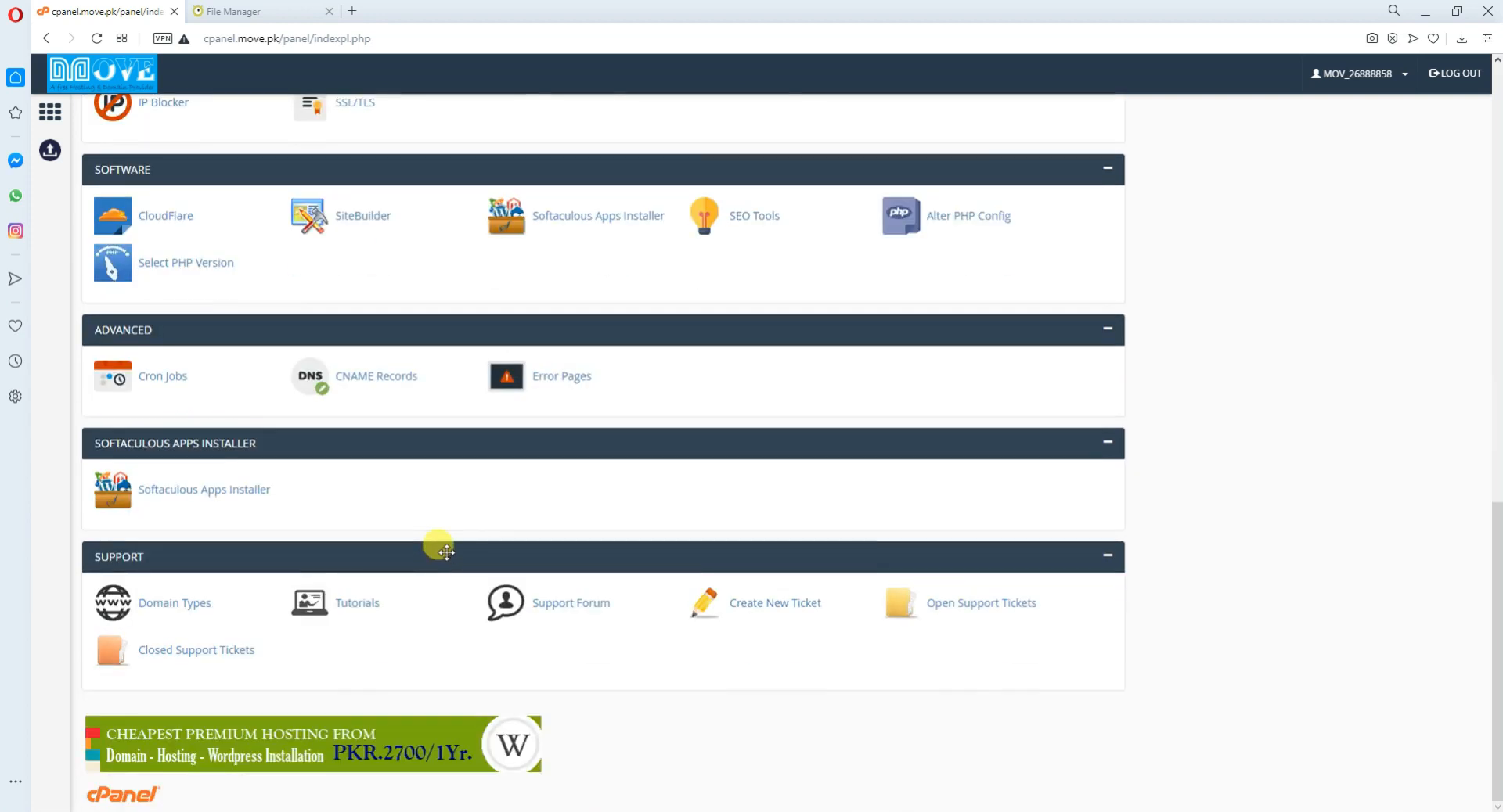
pyautogui.scroll(4, 439, 546)
pyautogui.scroll(5, 445, 552)
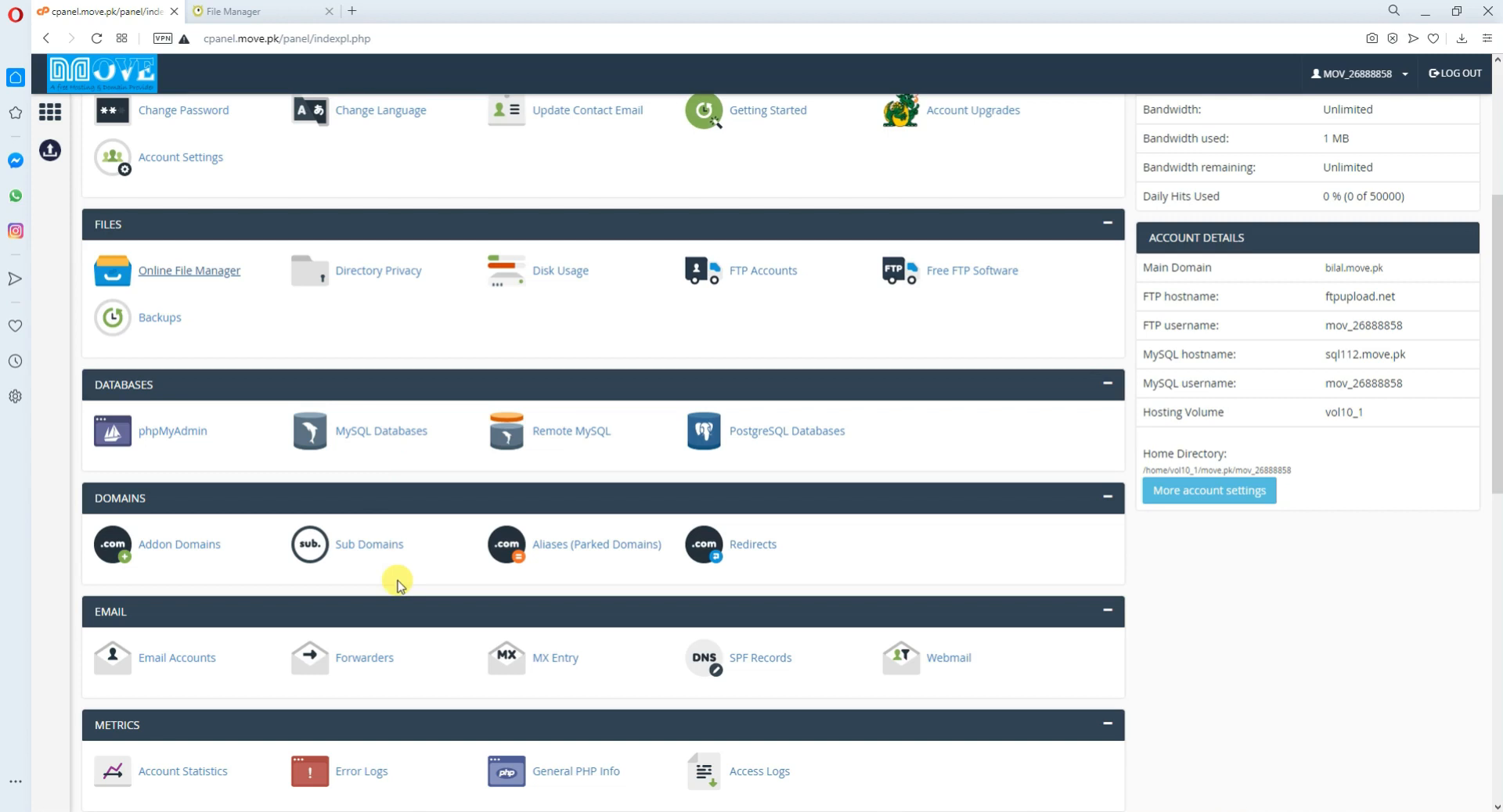
pyautogui.scroll(4, 724, 669)
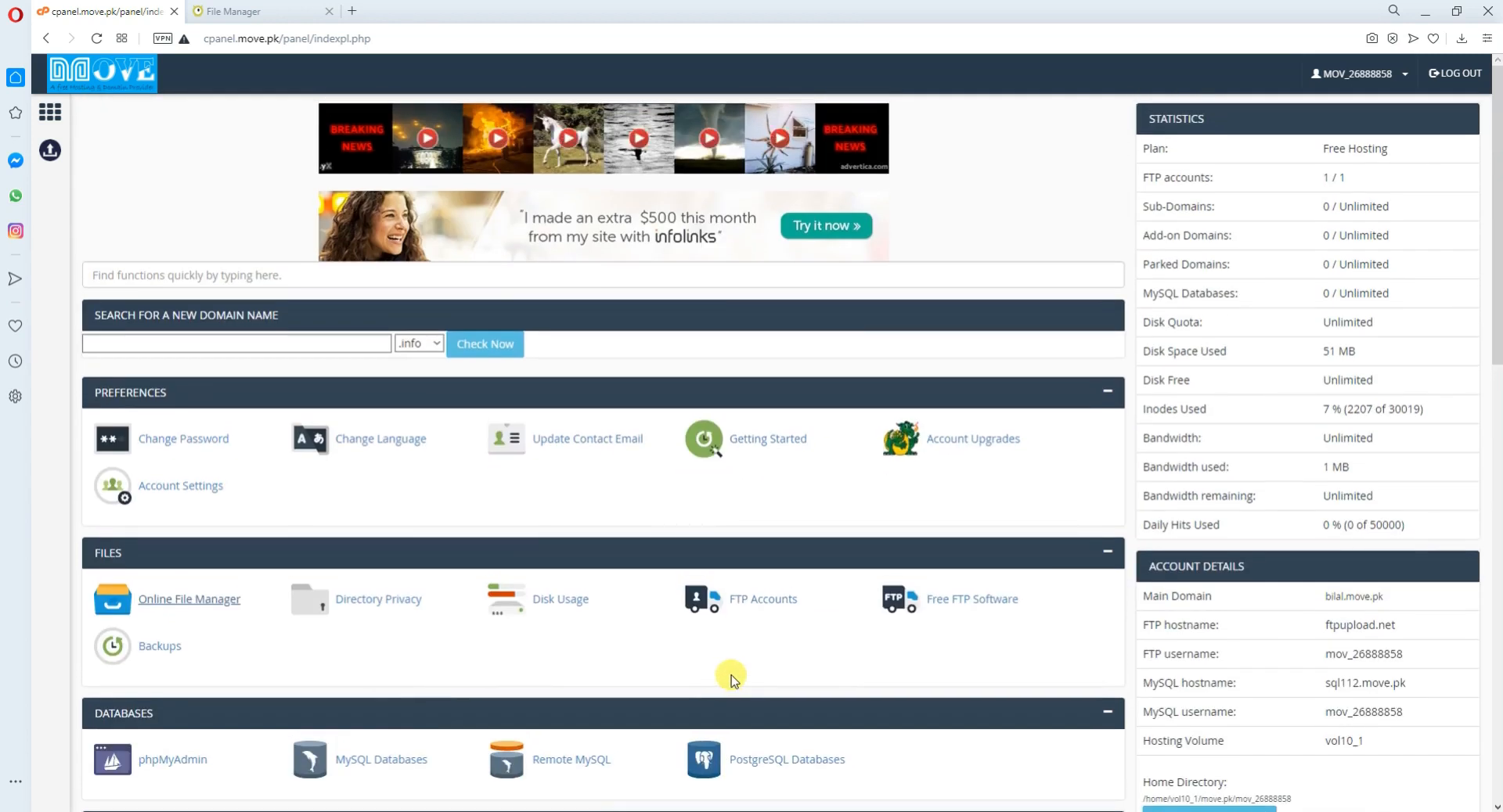
pyautogui.scroll(-6, 403, 285)
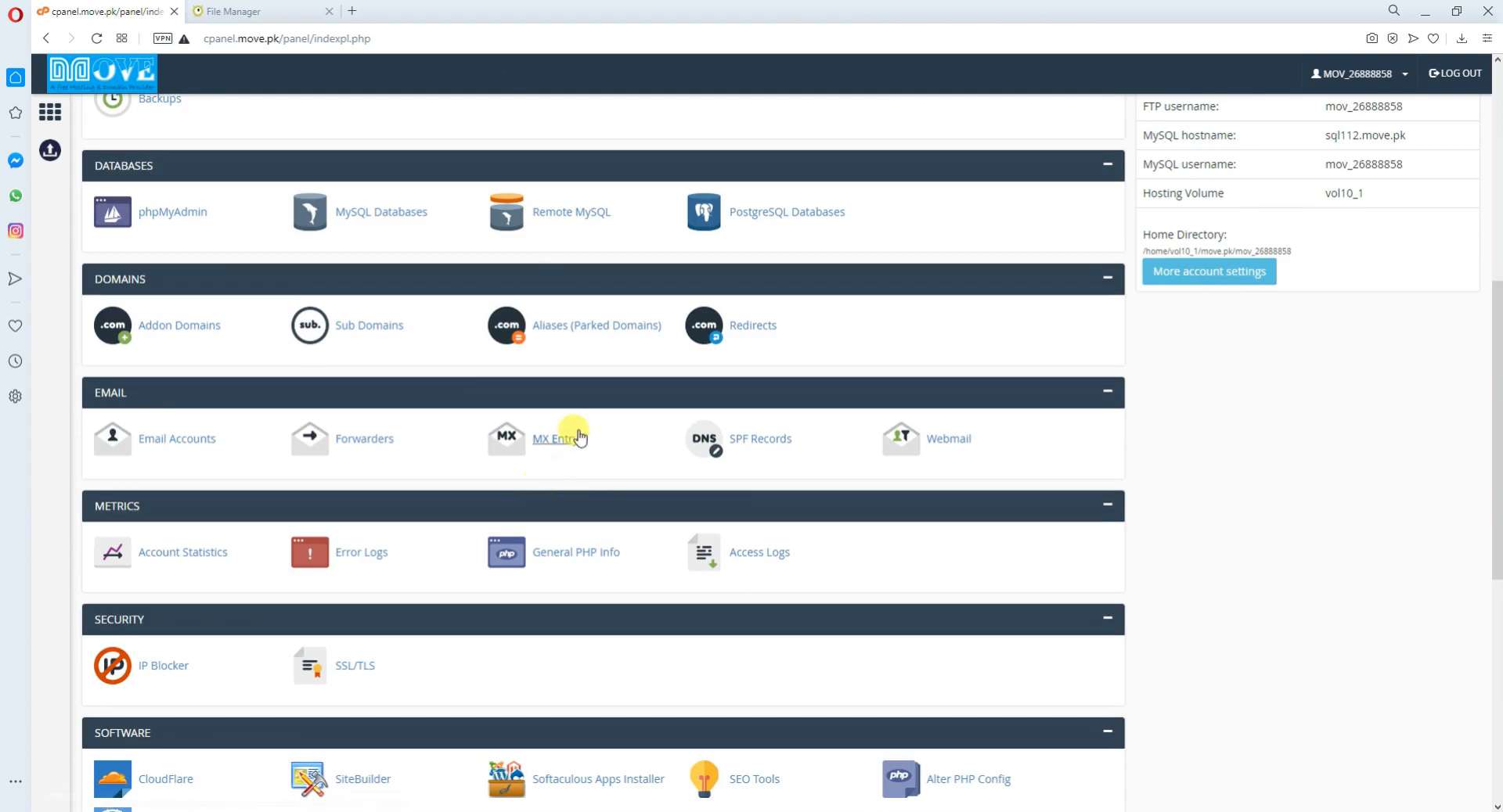
pyautogui.scroll(7, 619, 532)
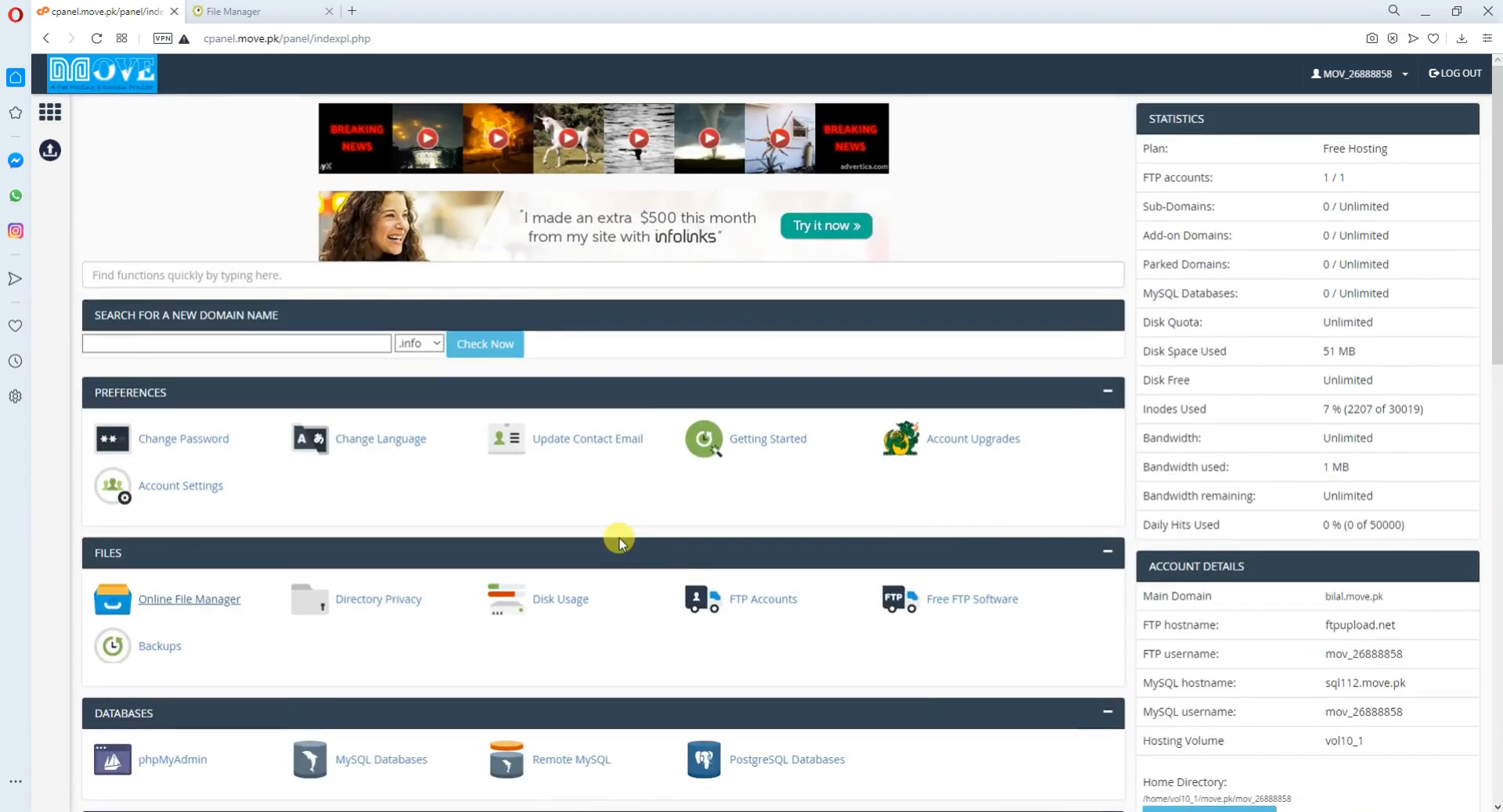
pyautogui.scroll(-3, 618, 536)
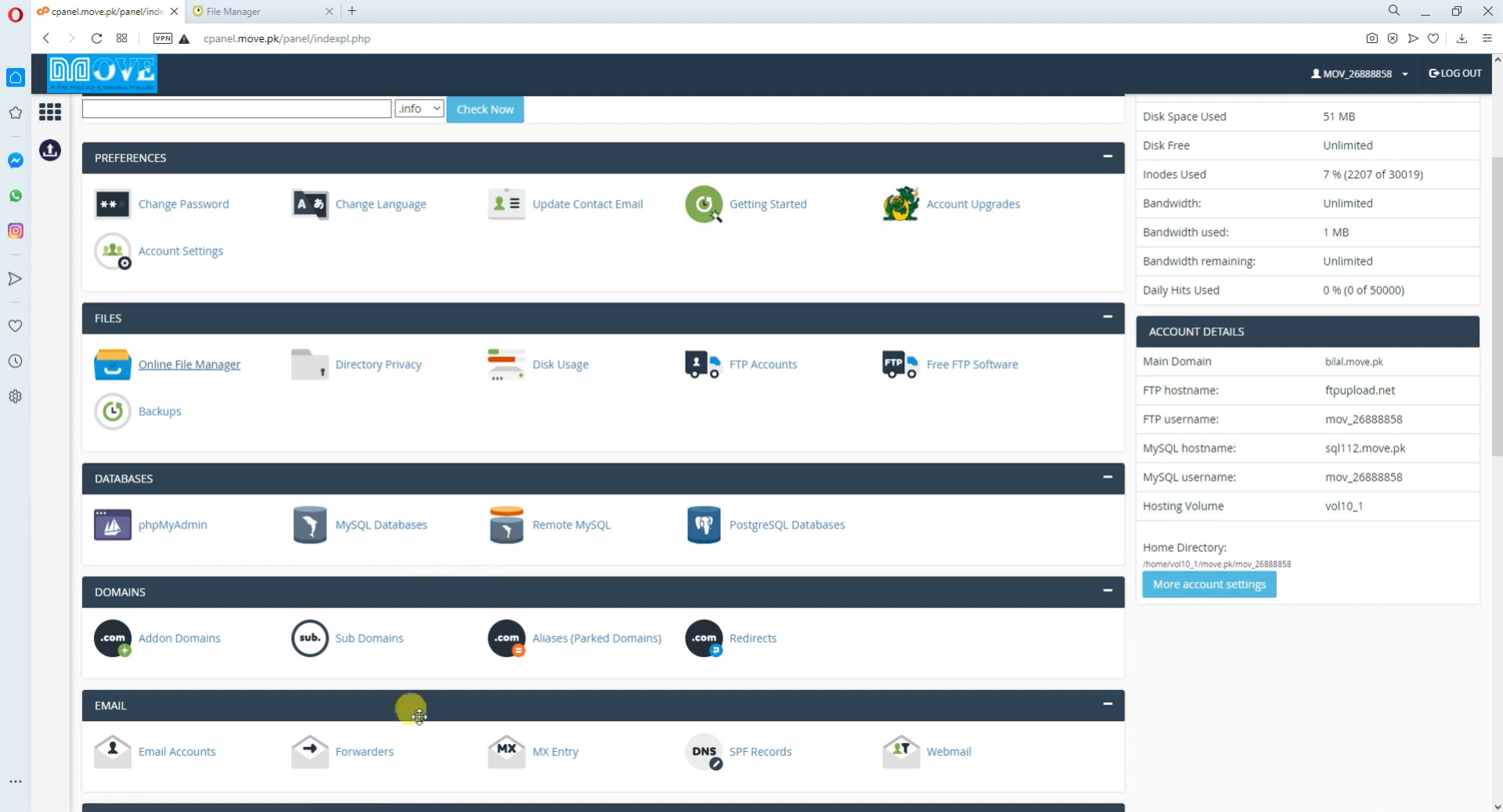
# - Open the MySQL Databases page, click its new database name field, and check the uploaded files
pyautogui.click(381, 526)
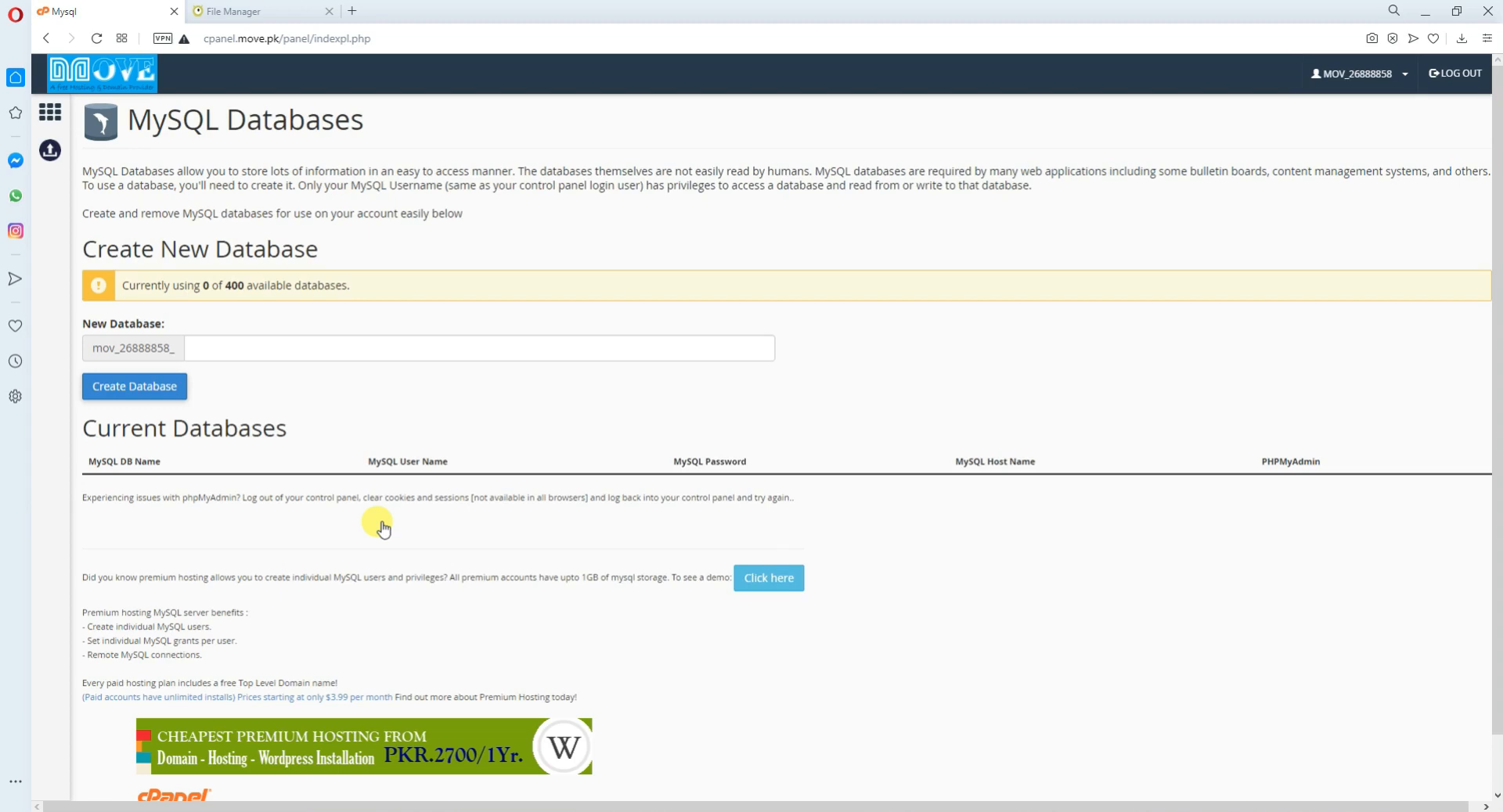
pyautogui.click(296, 346)
pyautogui.click(235, 11)
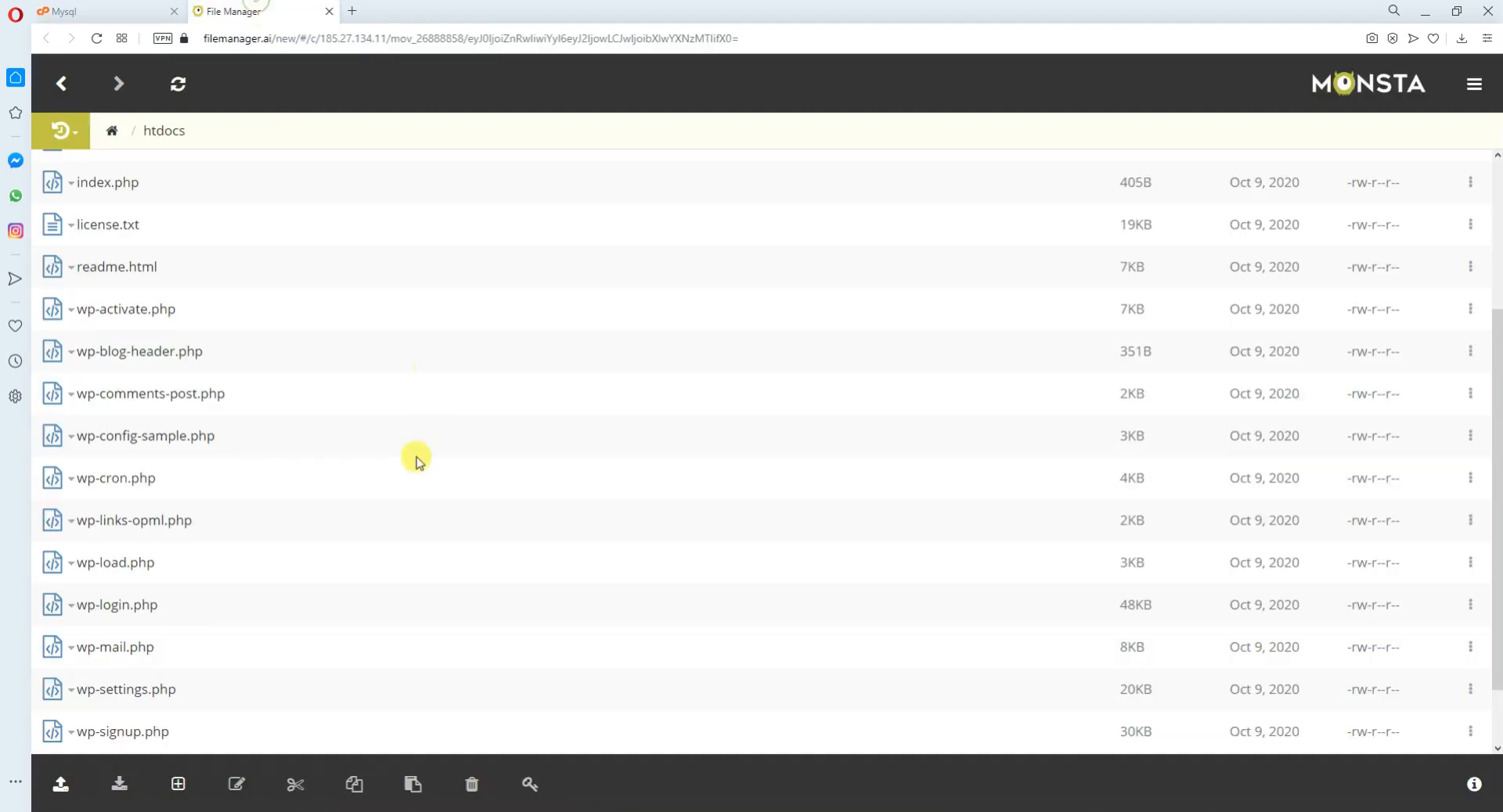
pyautogui.scroll(-4, 113, 556)
pyautogui.scroll(4, 118, 518)
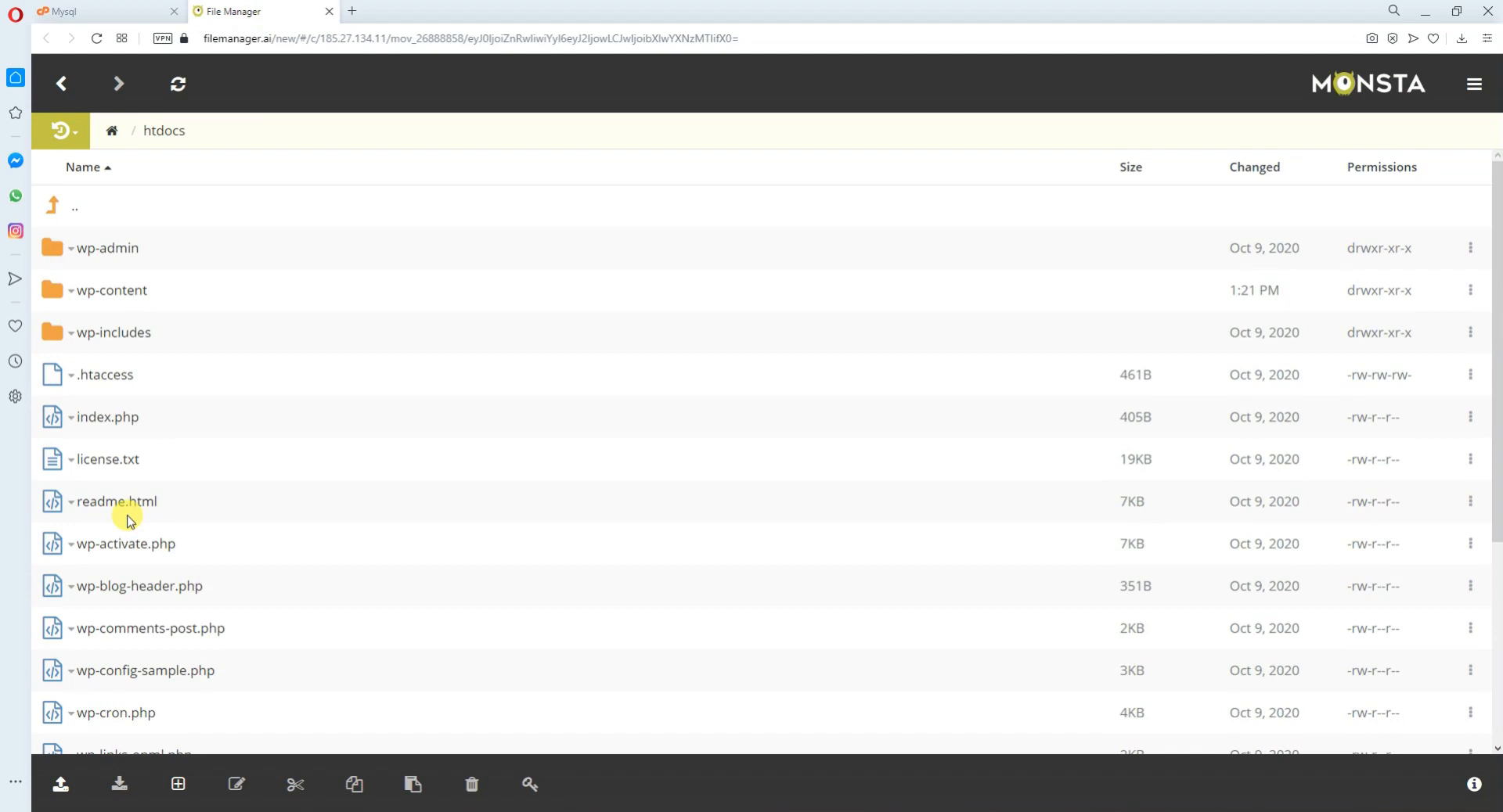
# - Switch between the MySQL Databases page and the htdocs WordPress files, ending on MySQL Databases
pyautogui.click(109, 14)
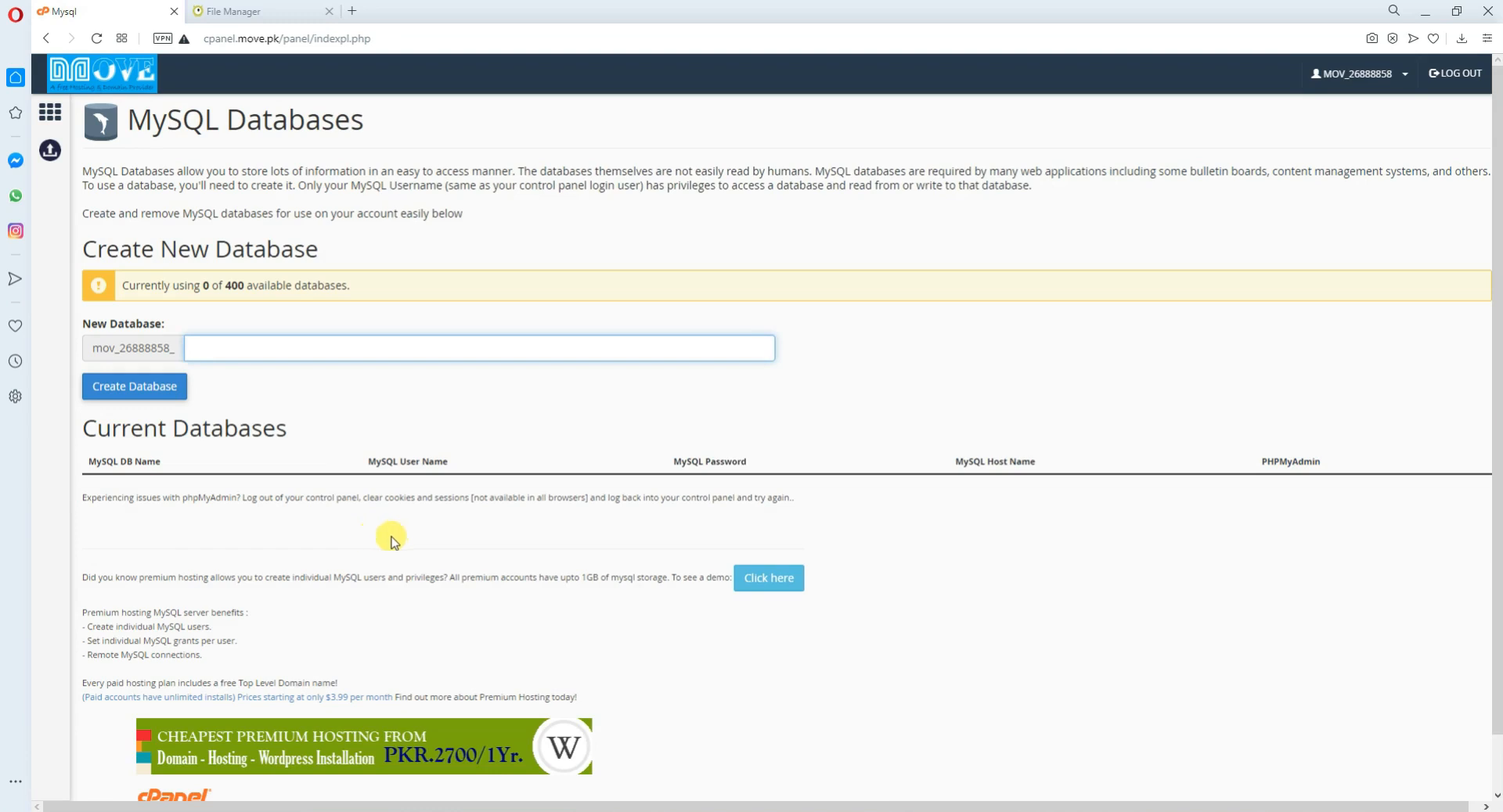
pyautogui.click(235, 11)
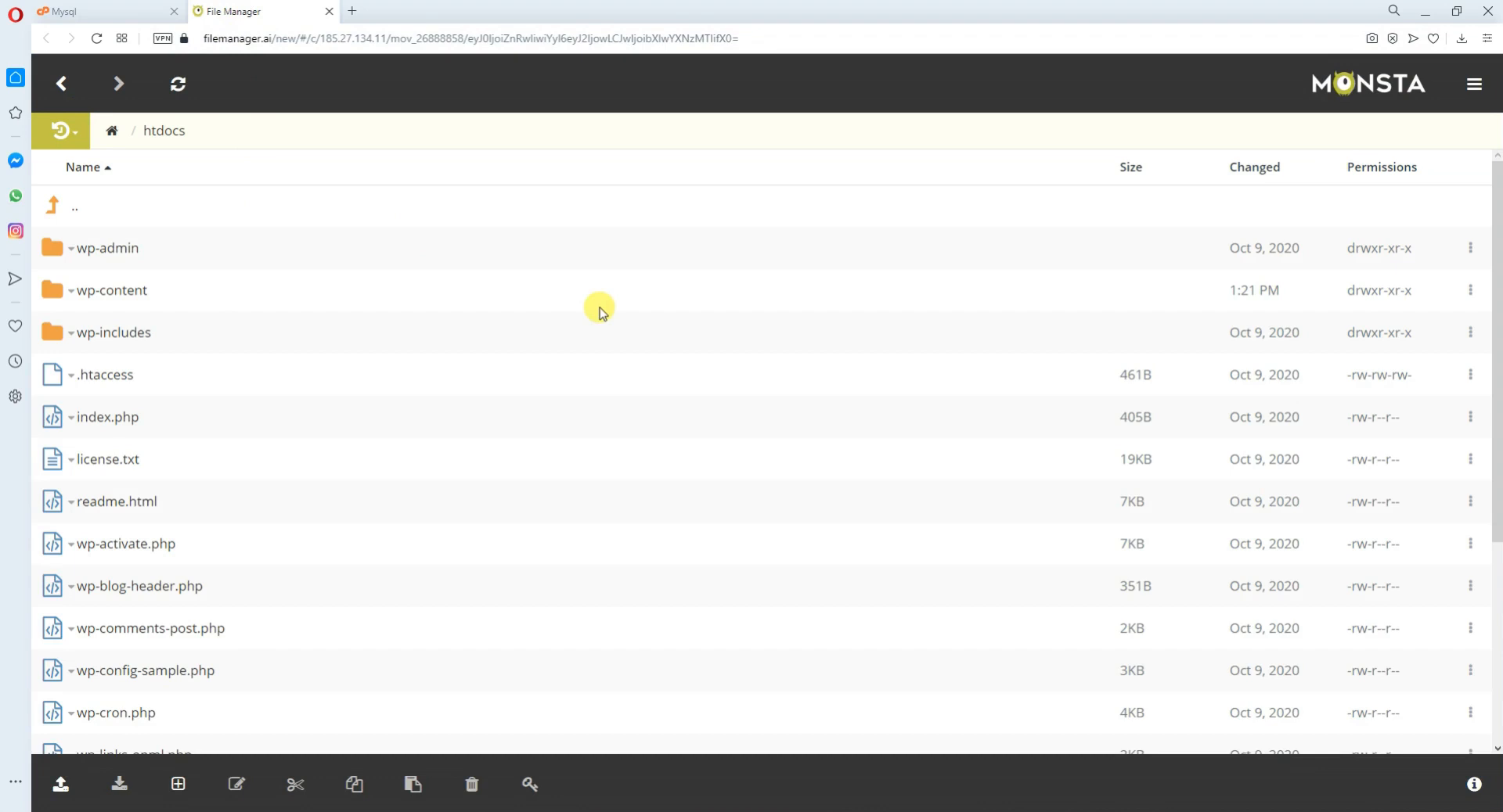
pyautogui.click(102, 11)
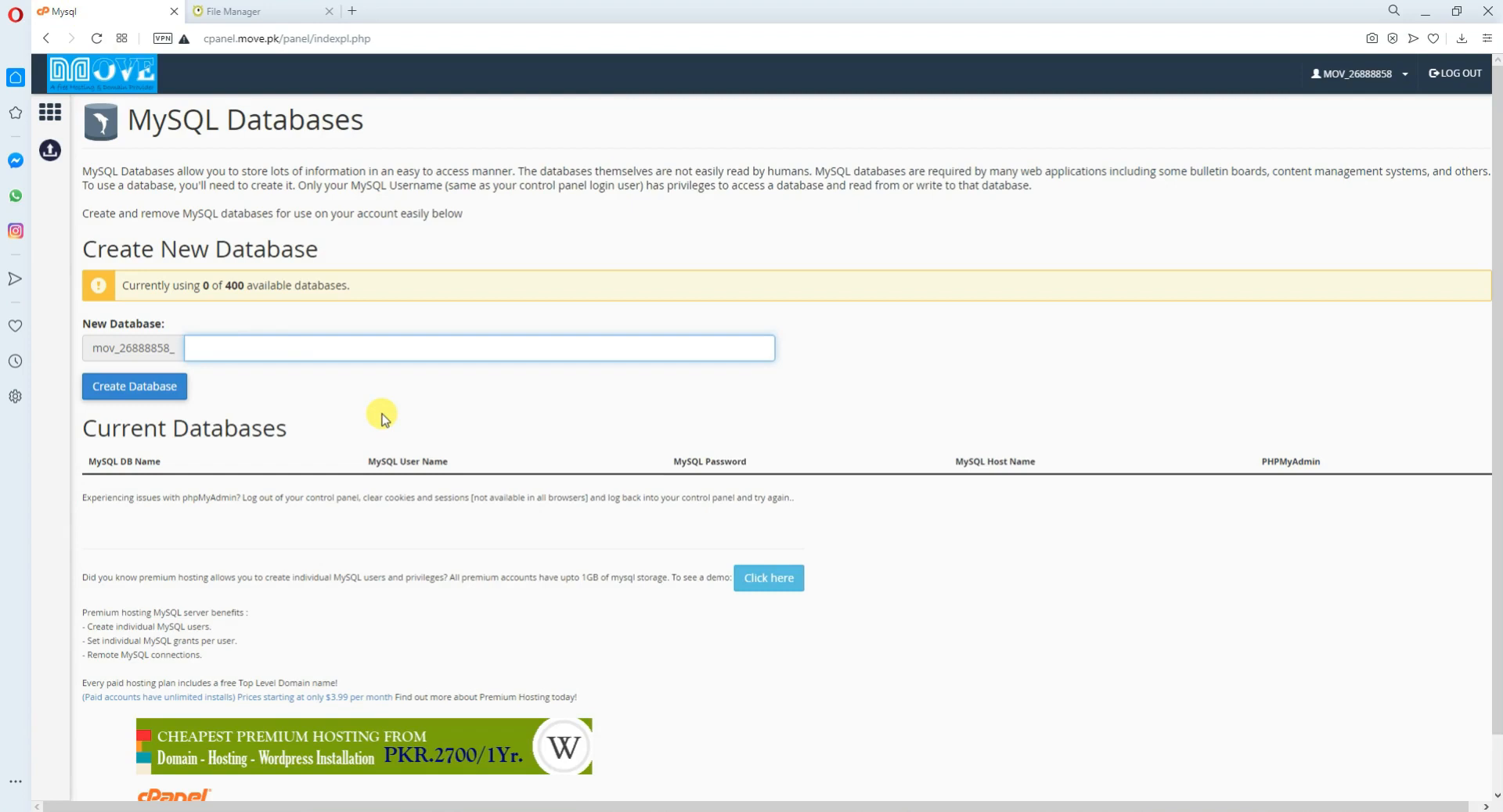
pyautogui.click(258, 11)
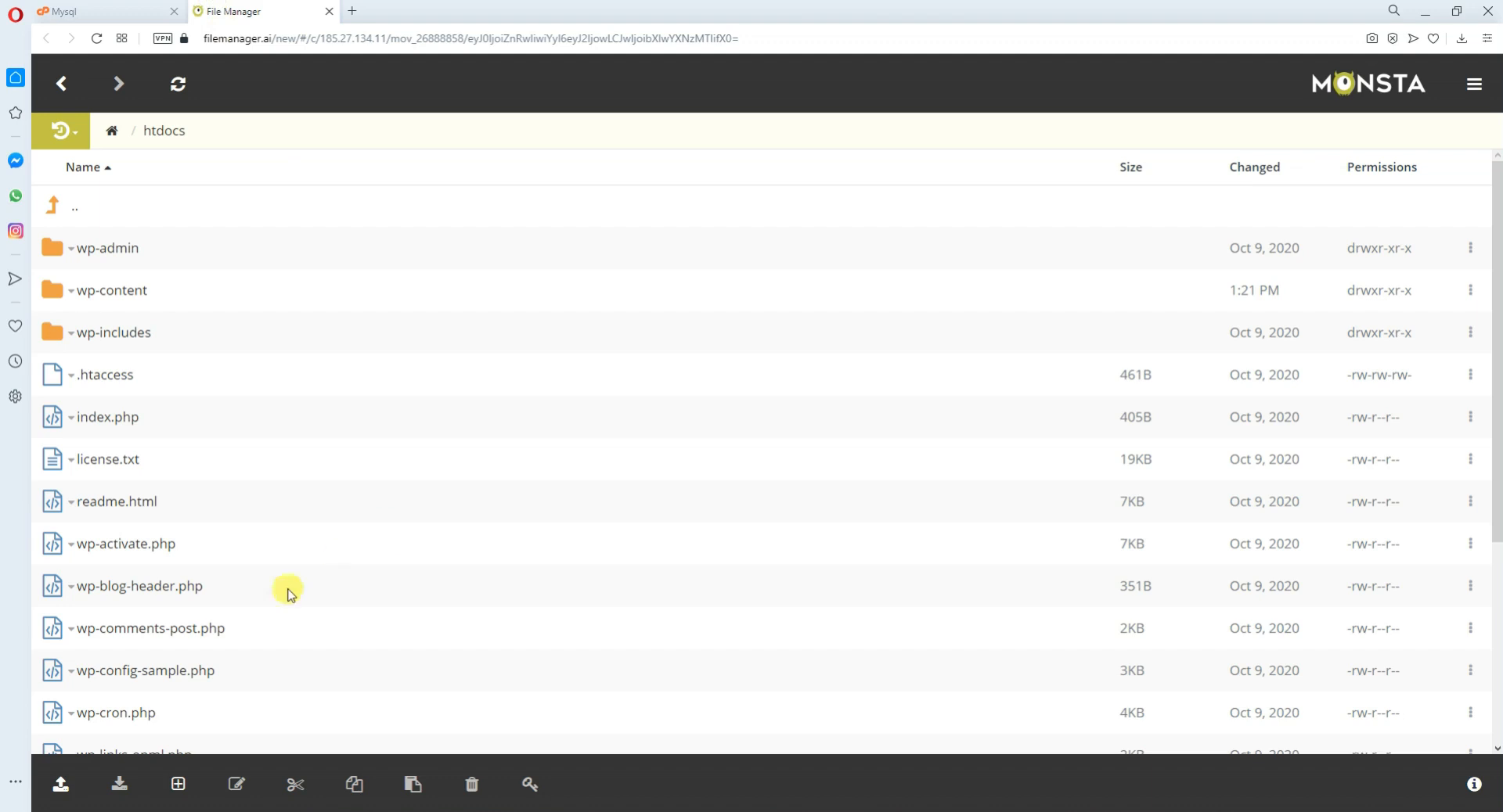
pyautogui.click(90, 11)
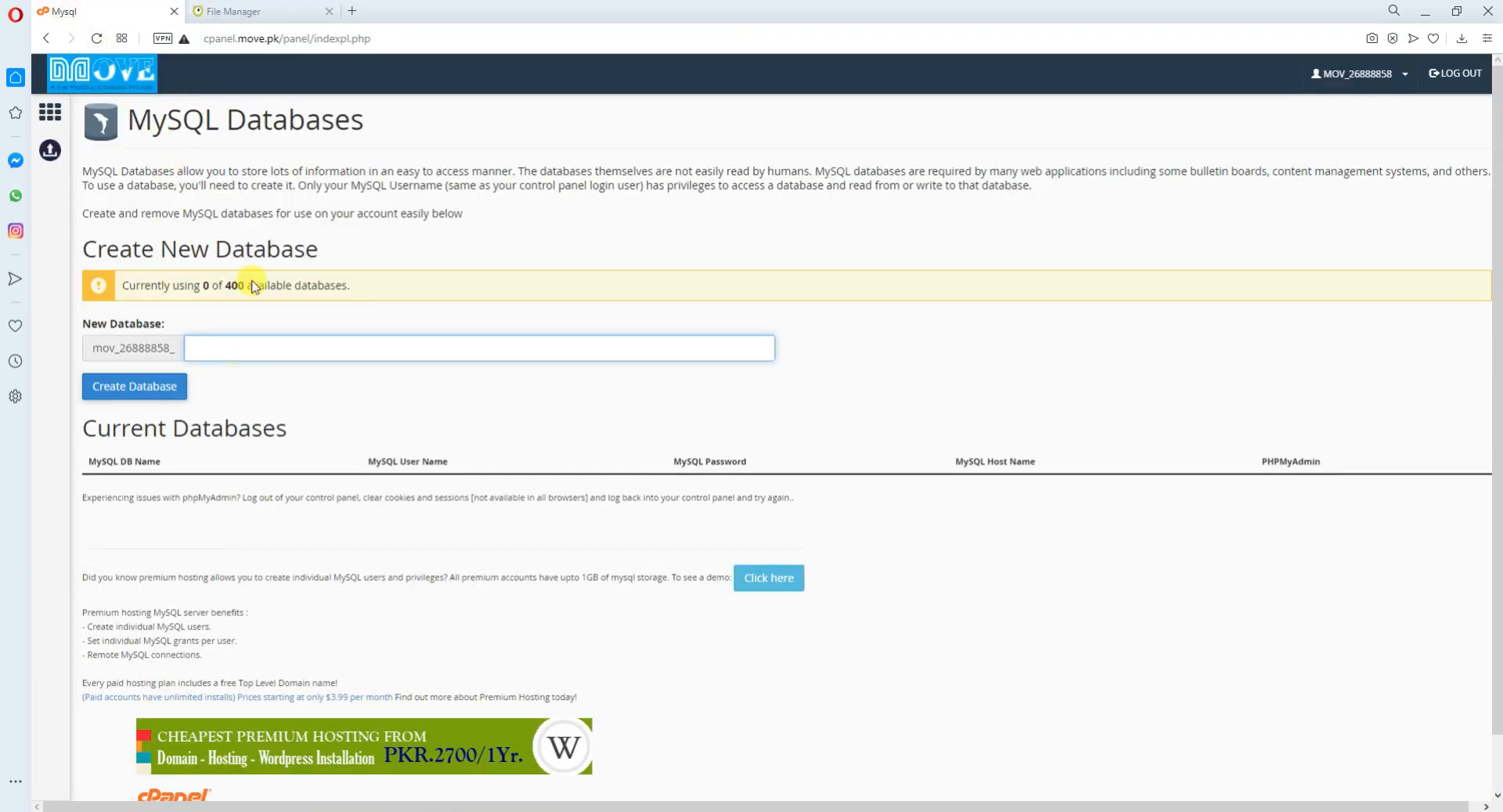
pyautogui.click(259, 11)
pyautogui.click(64, 9)
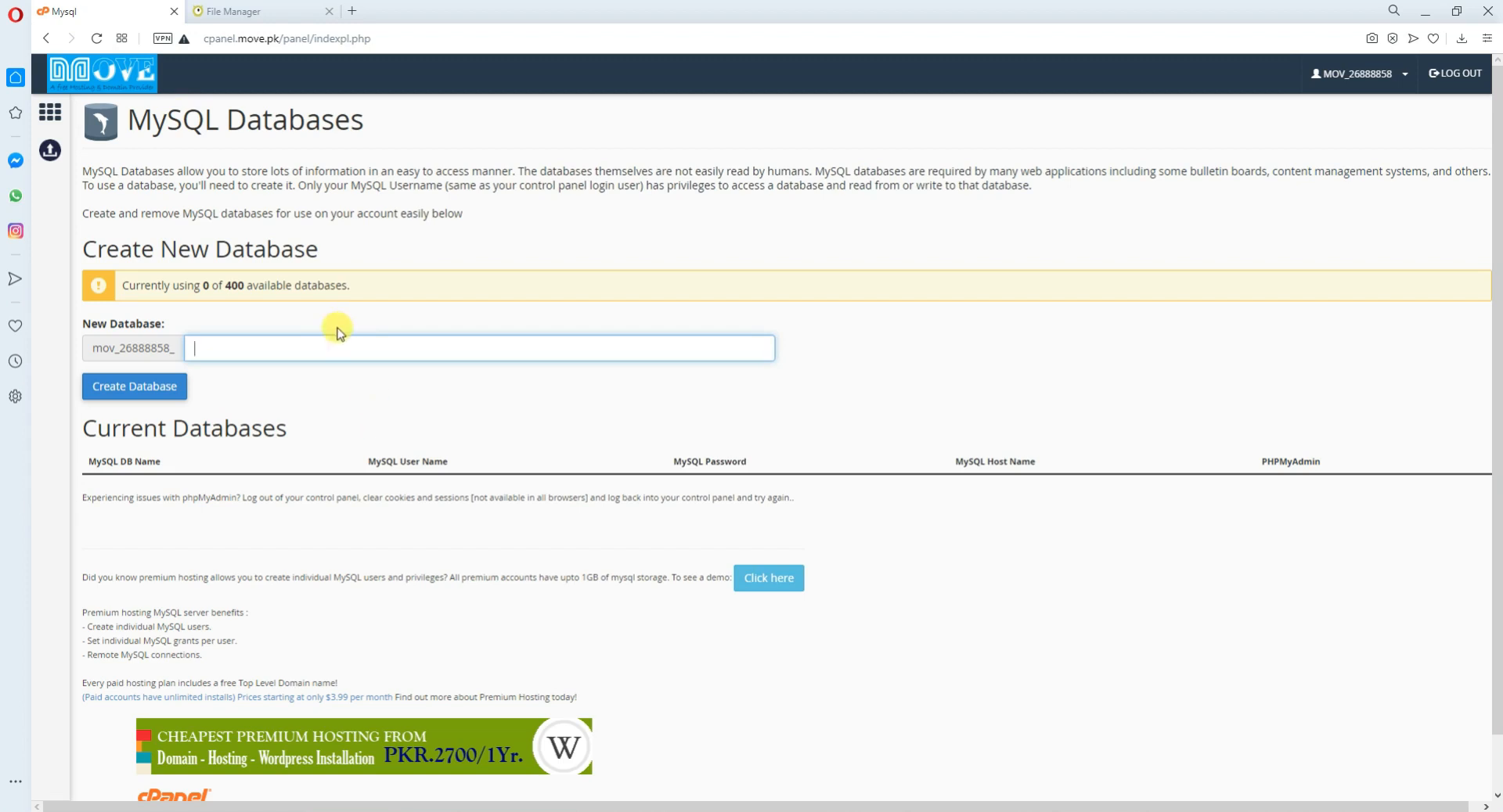
pyautogui.click(262, 11)
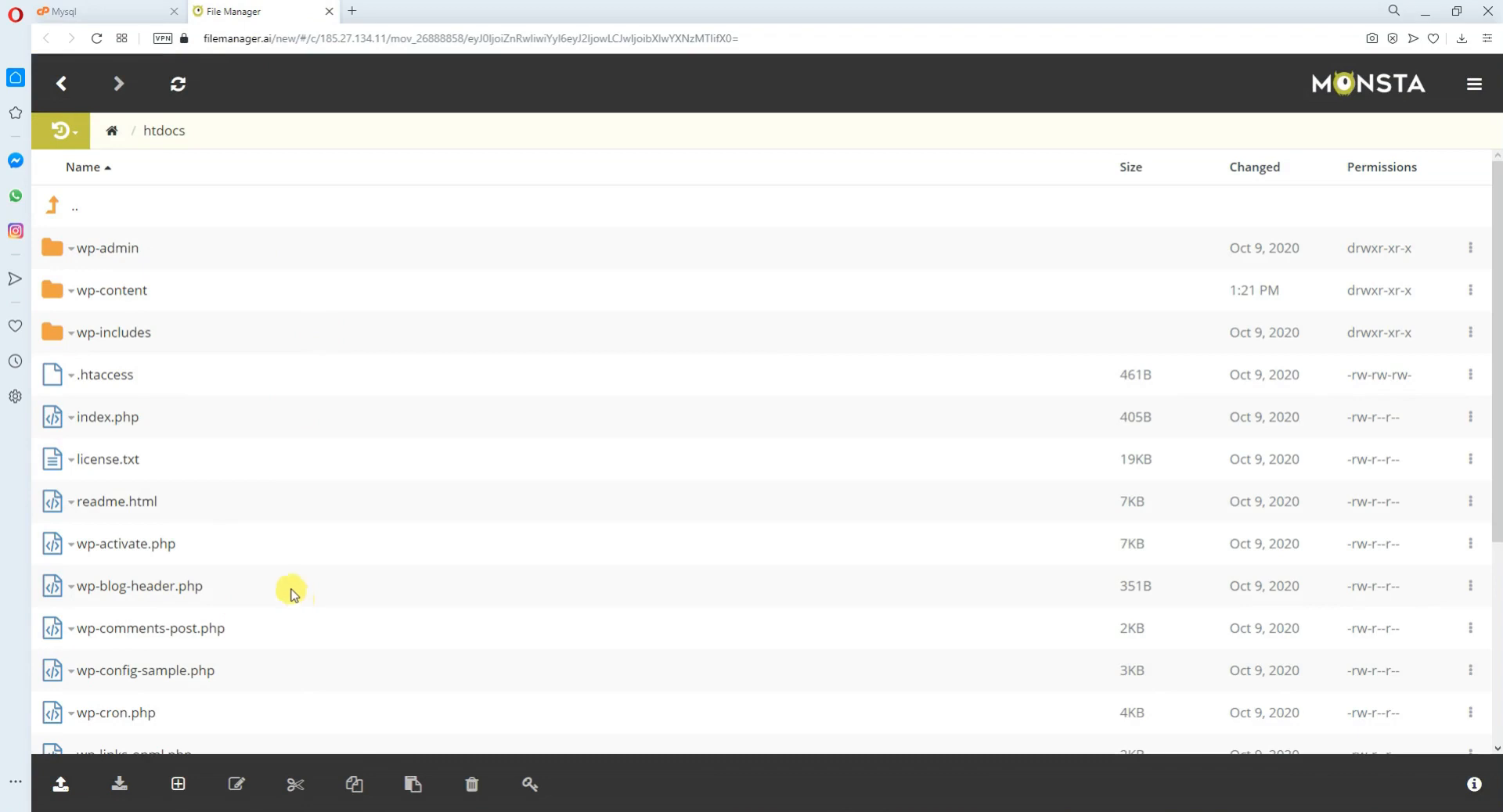
pyautogui.click(64, 11)
# - Pick db1 from the suggested names and submit Create Database
pyautogui.click(260, 354)
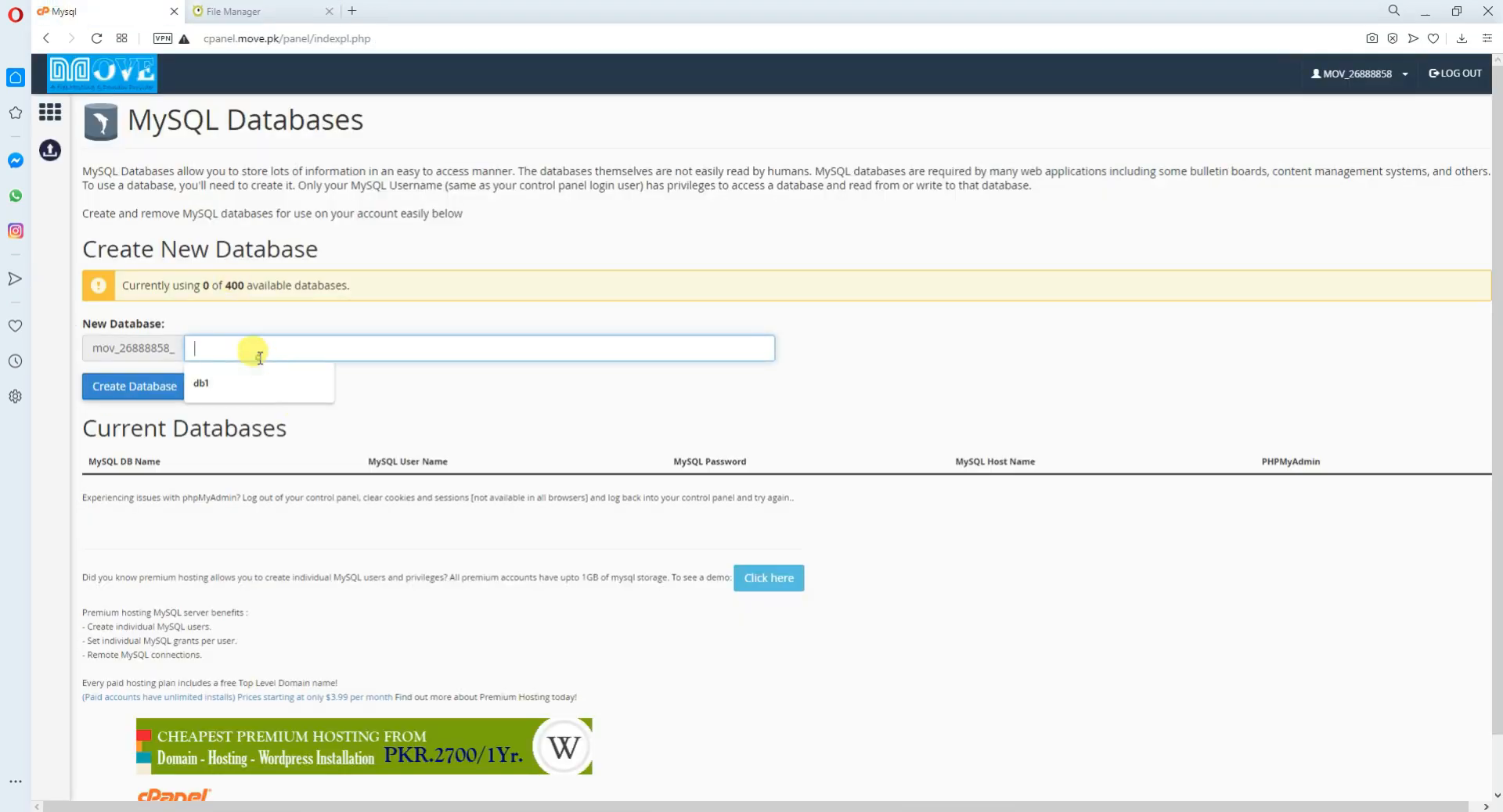
pyautogui.click(241, 384)
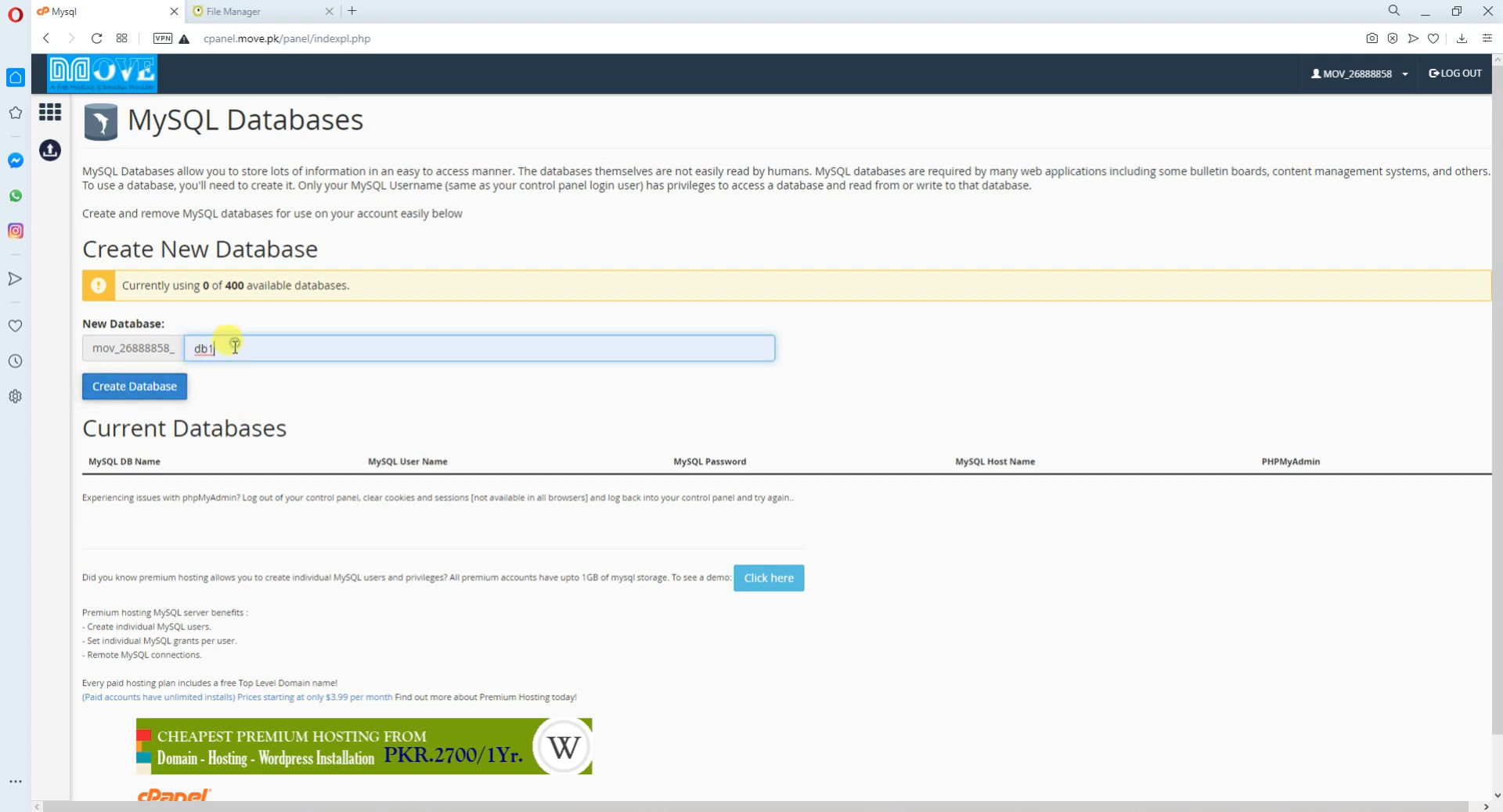
pyautogui.click(134, 385)
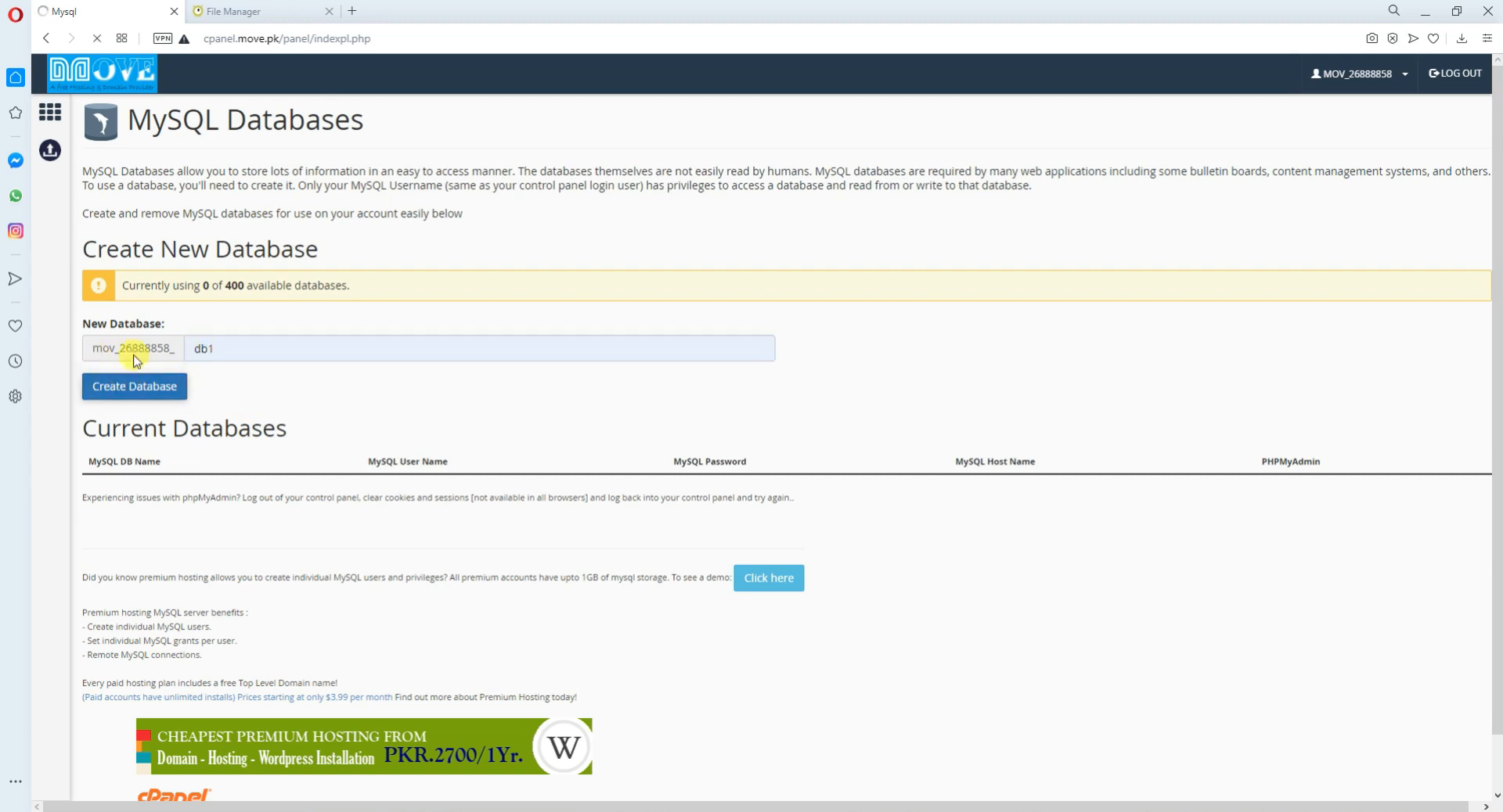
# - Scroll to Current Databases and highlight the full name of the new db1 database
pyautogui.scroll(-1, 224, 540)
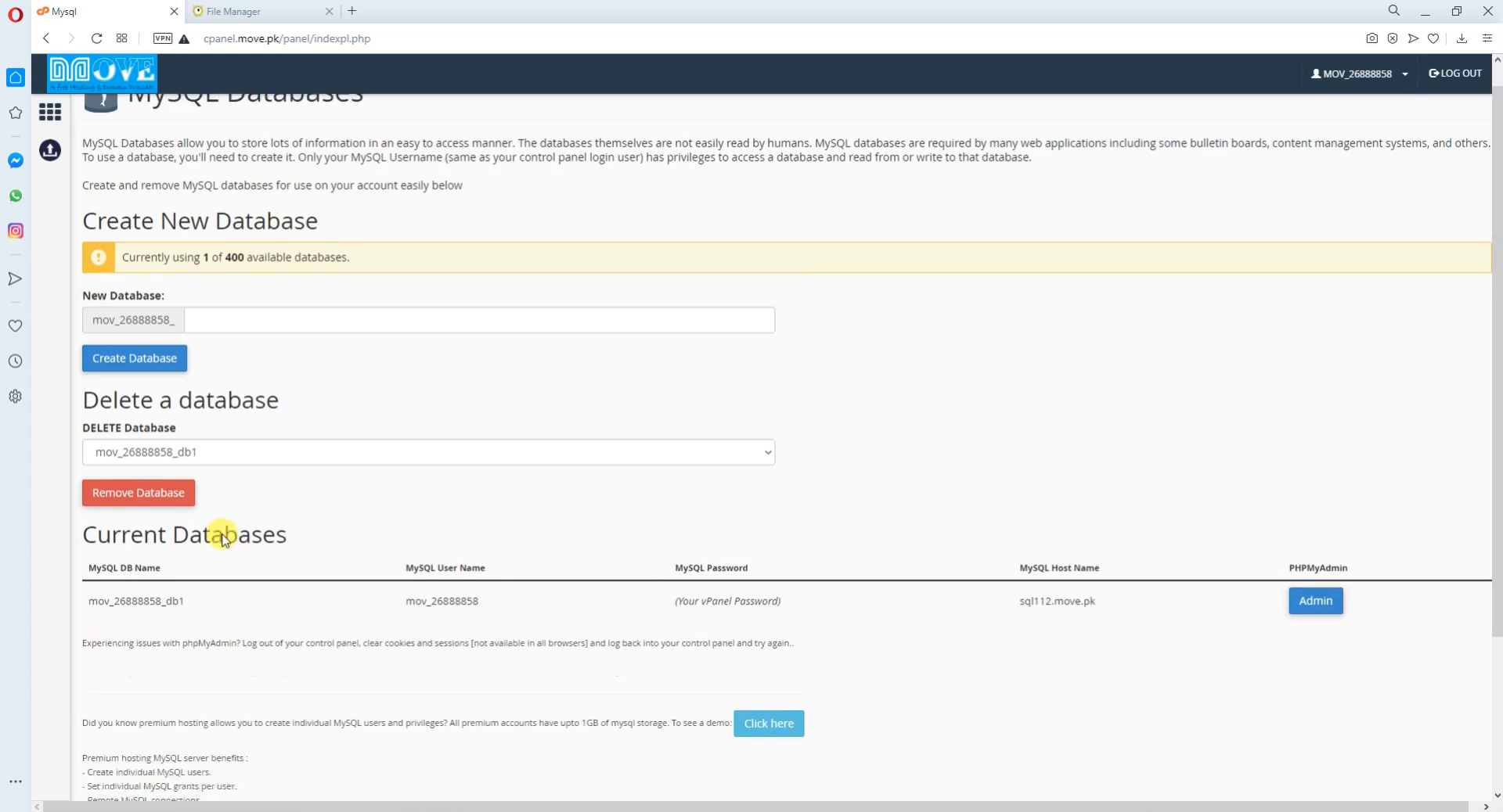
pyautogui.scroll(-2, 223, 539)
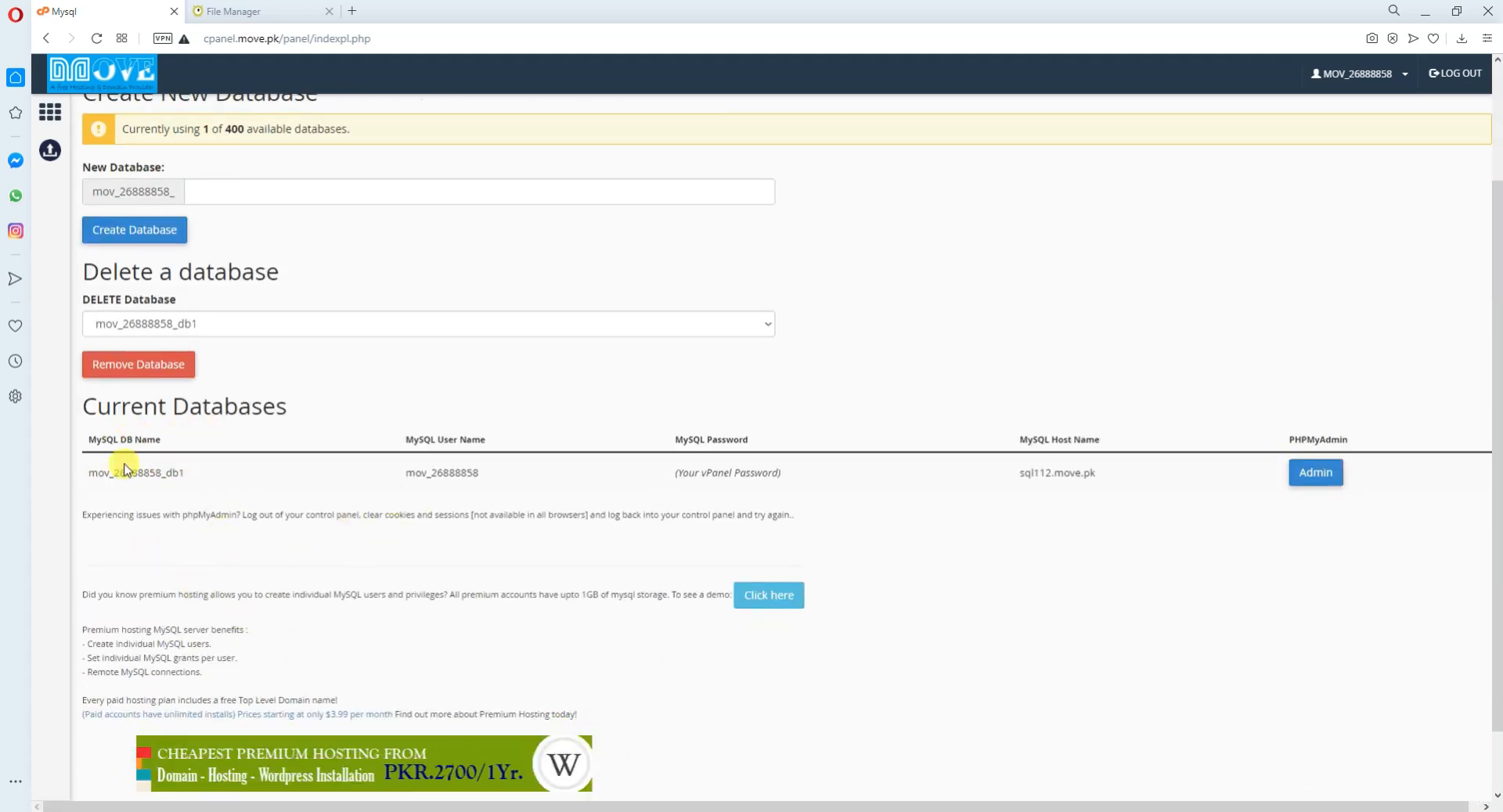
pyautogui.moveTo(186, 473); pyautogui.dragTo(84, 477)
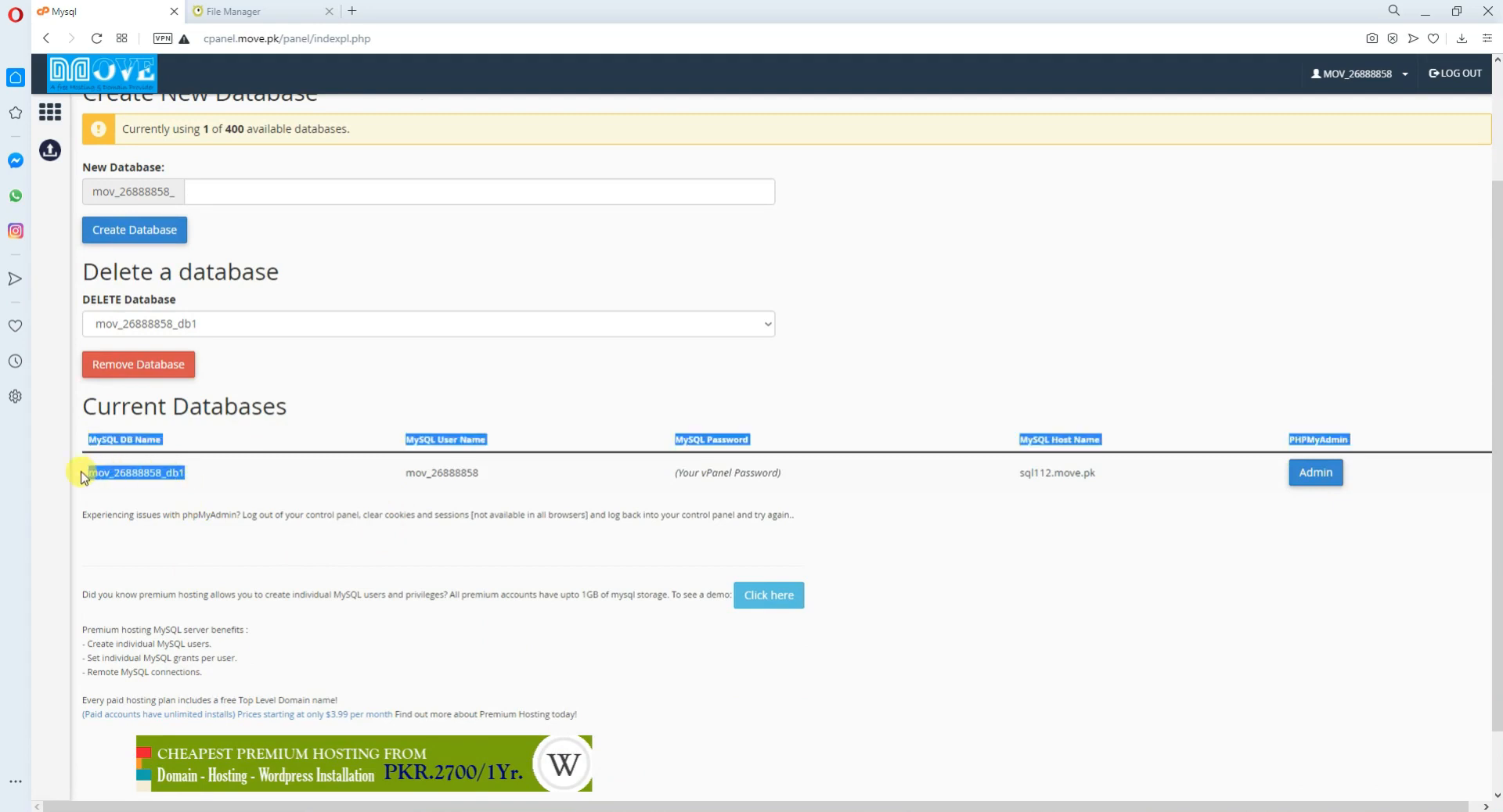
pyautogui.click(227, 490)
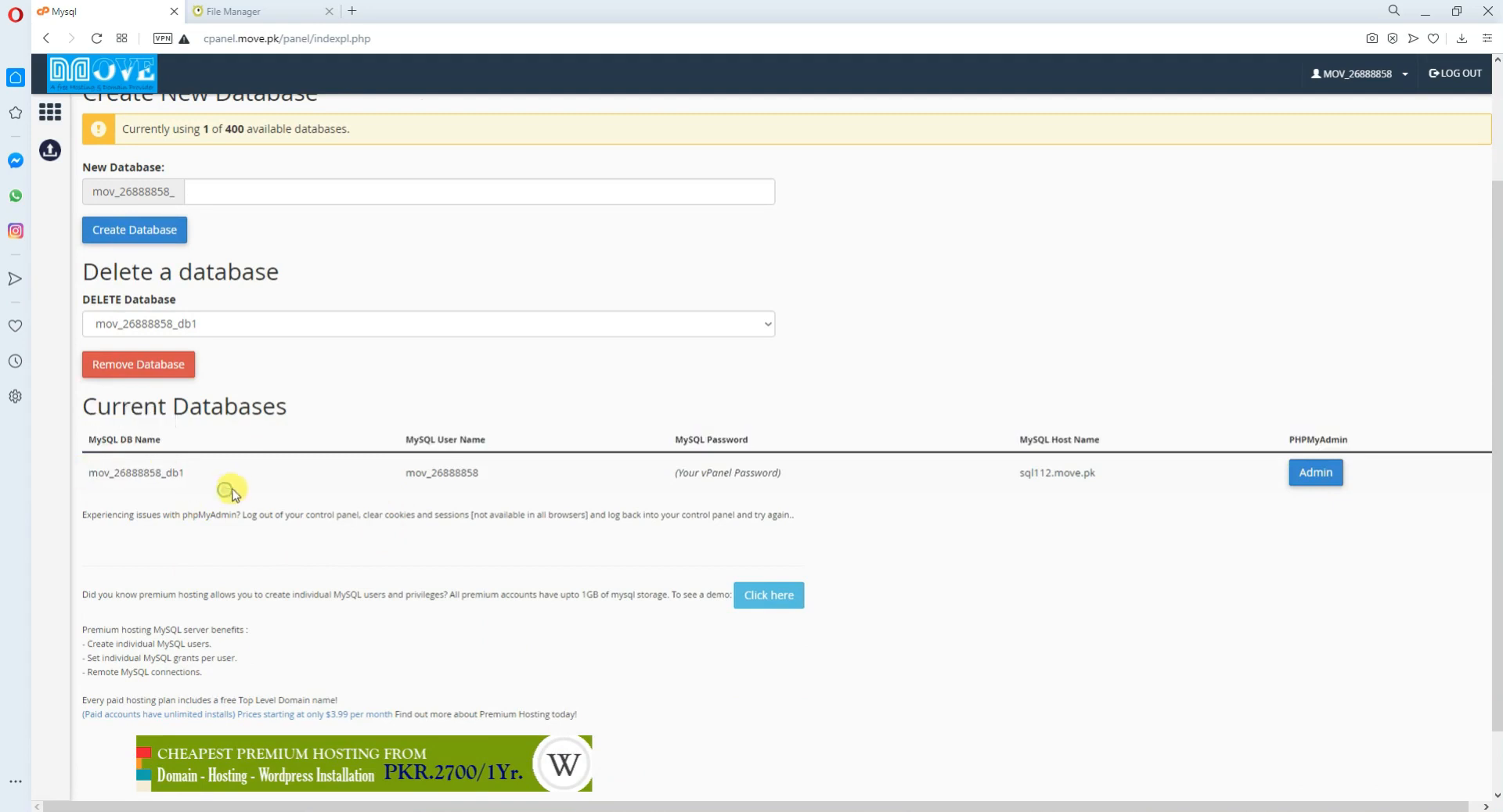
# - Return to the file manager and scroll the htdocs list down to wp-config-sample.php
pyautogui.click(263, 7)
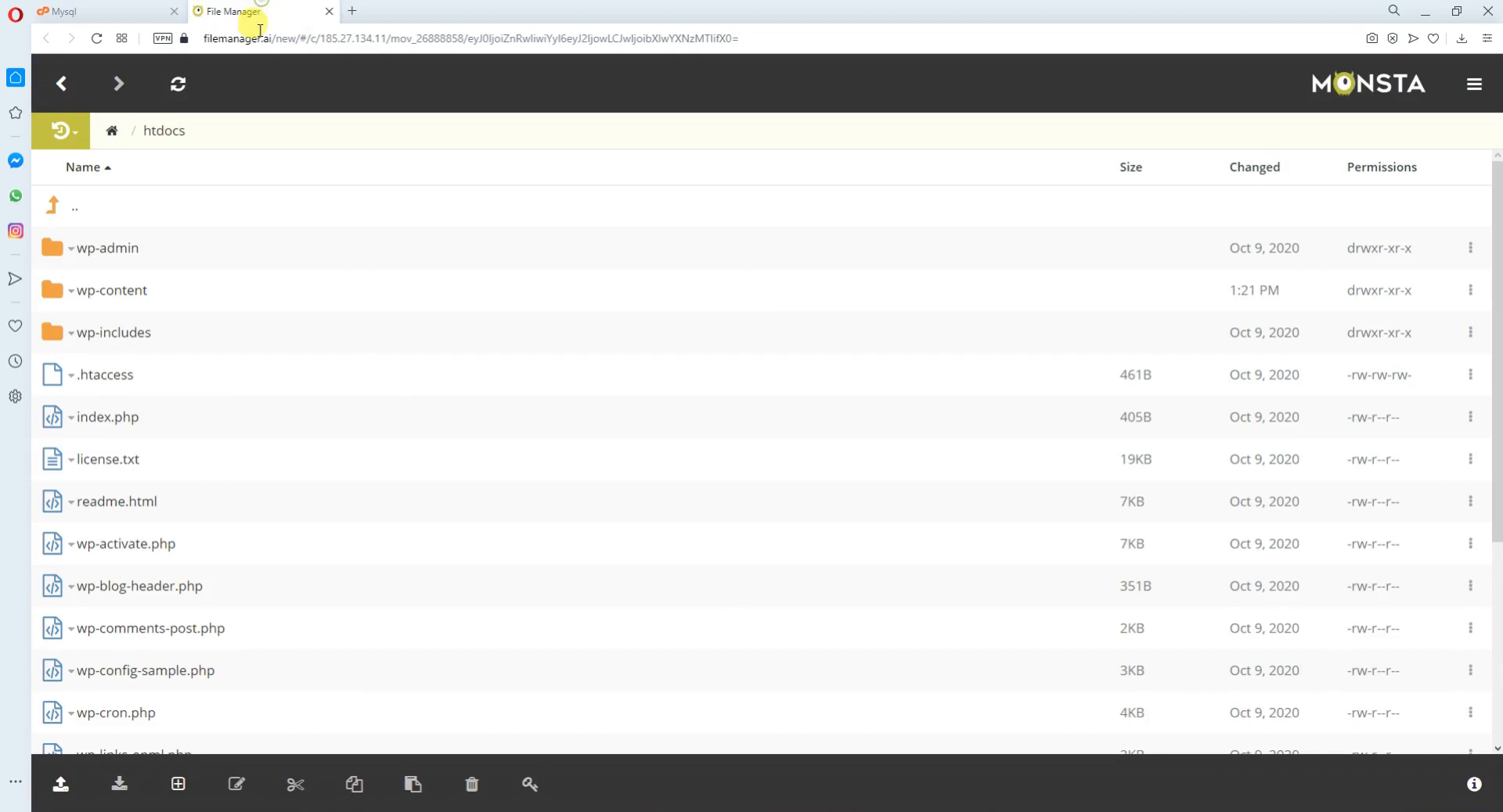
pyautogui.scroll(-3, 235, 386)
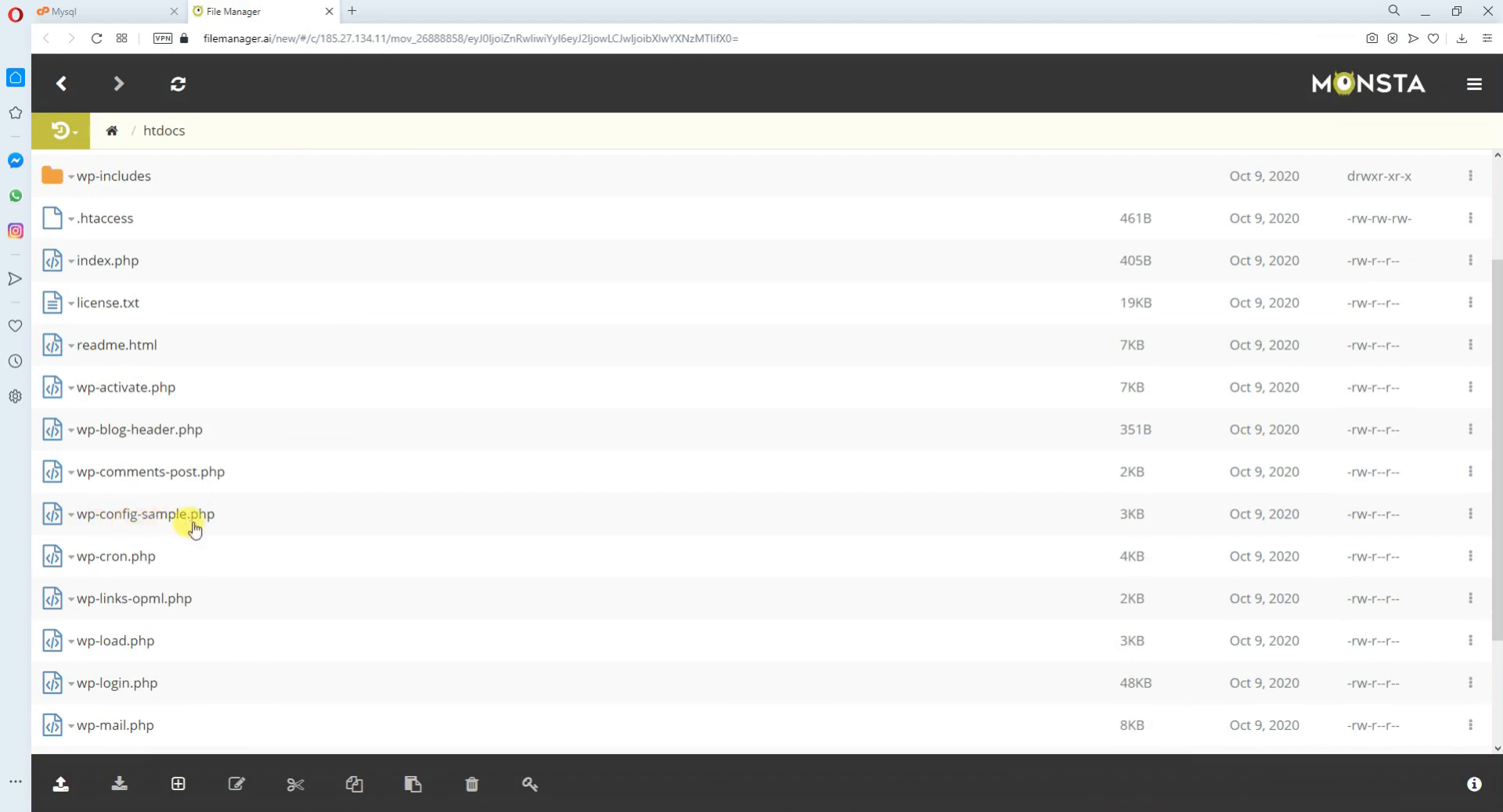
# - Open wp-config-sample.php in the editor and select the database_name_here placeholder
pyautogui.rightClick(168, 523)
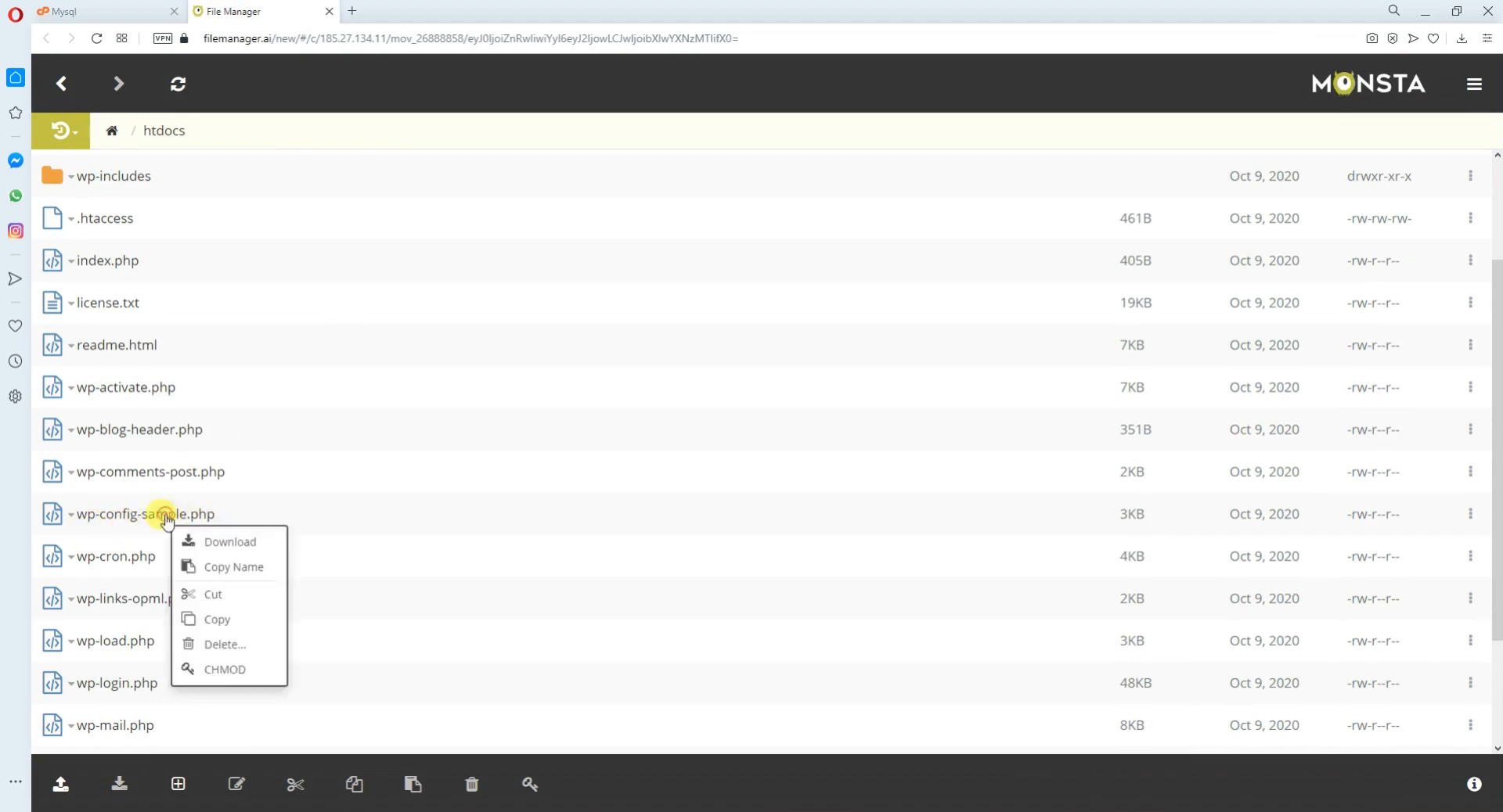
pyautogui.click(222, 546)
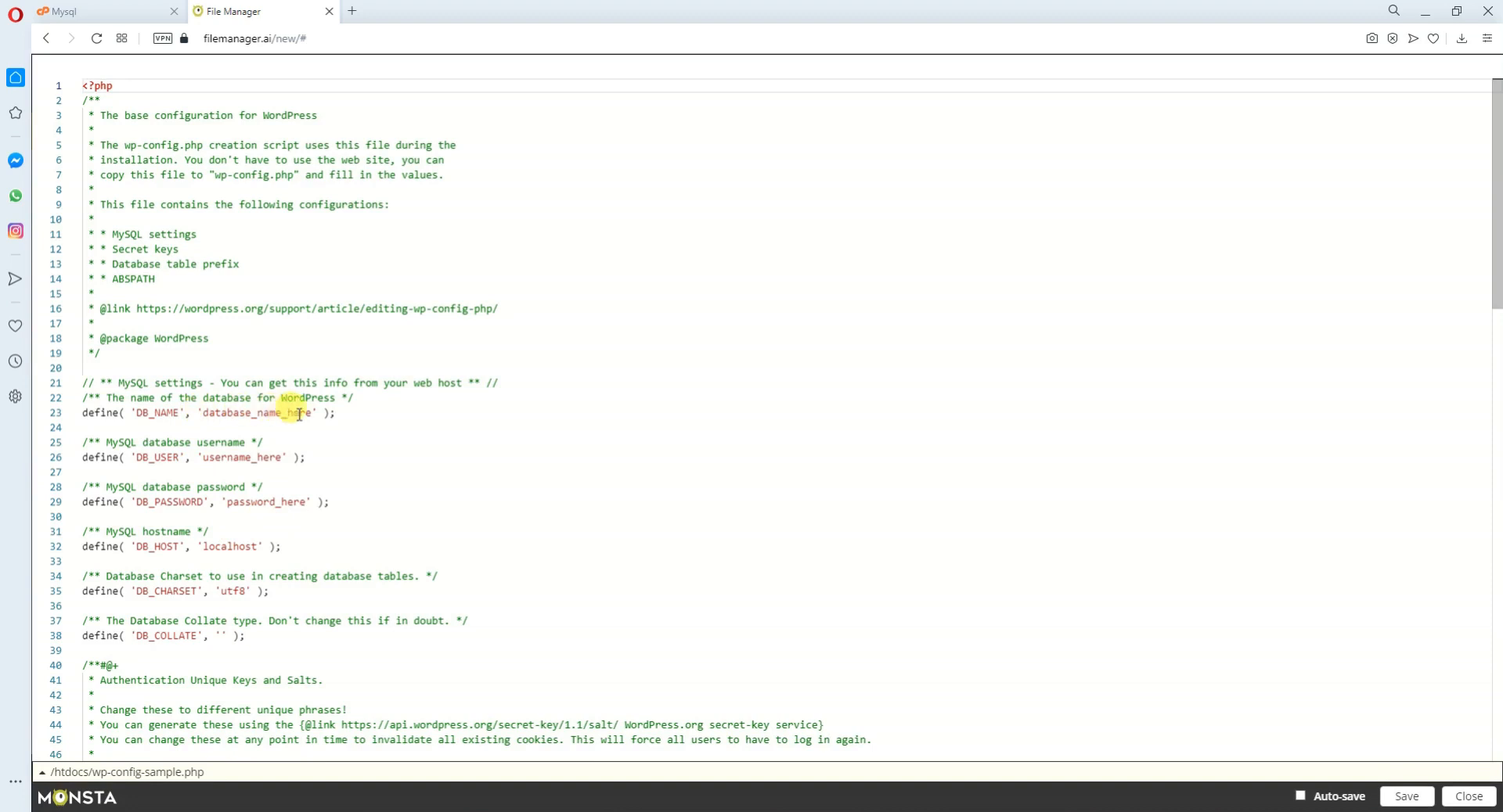
pyautogui.moveTo(312, 413); pyautogui.dragTo(198, 414)
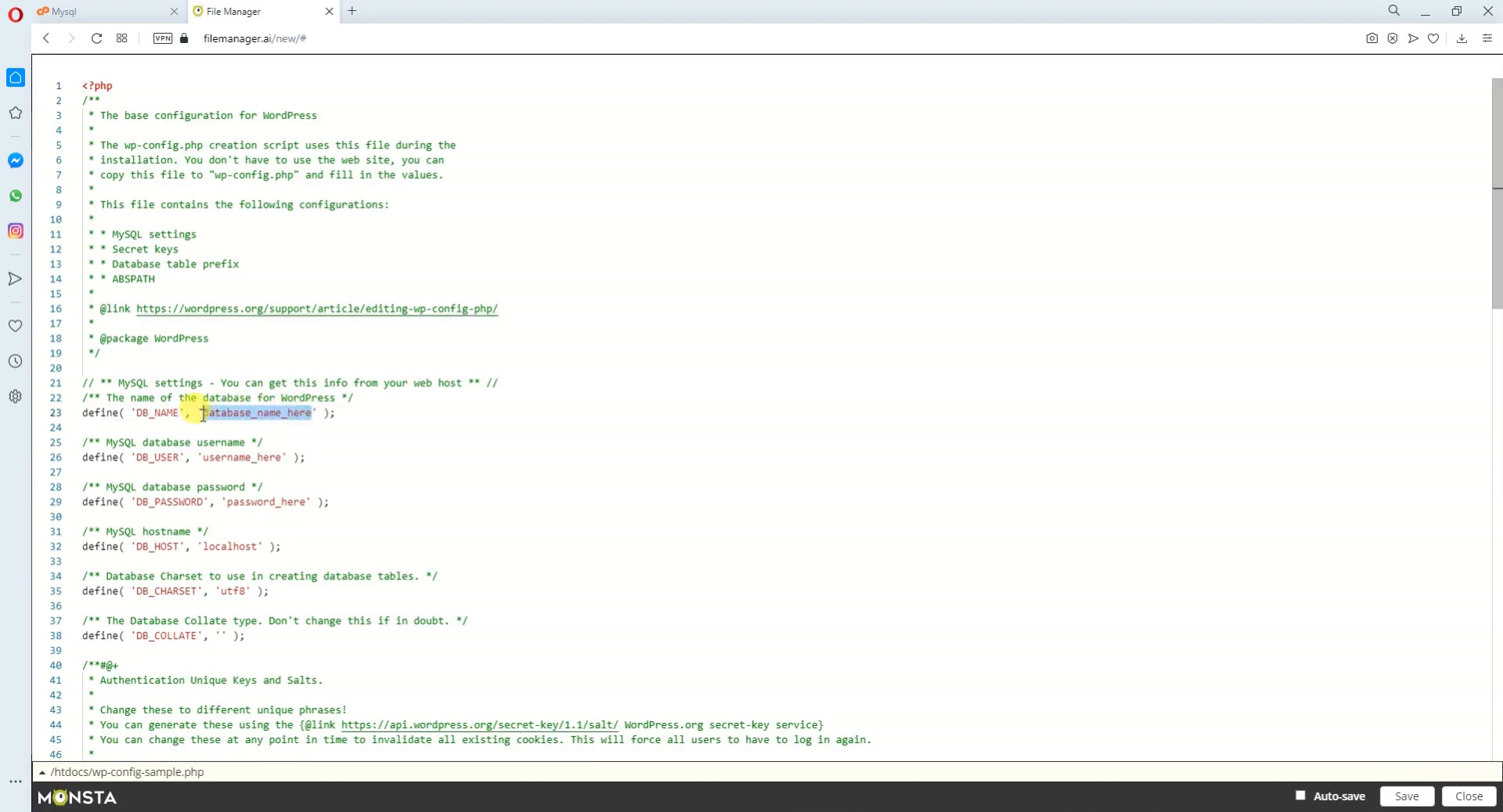
# - Copy the full db1 database name from the control panel and paste it over database_name_here
pyautogui.click(67, 10)
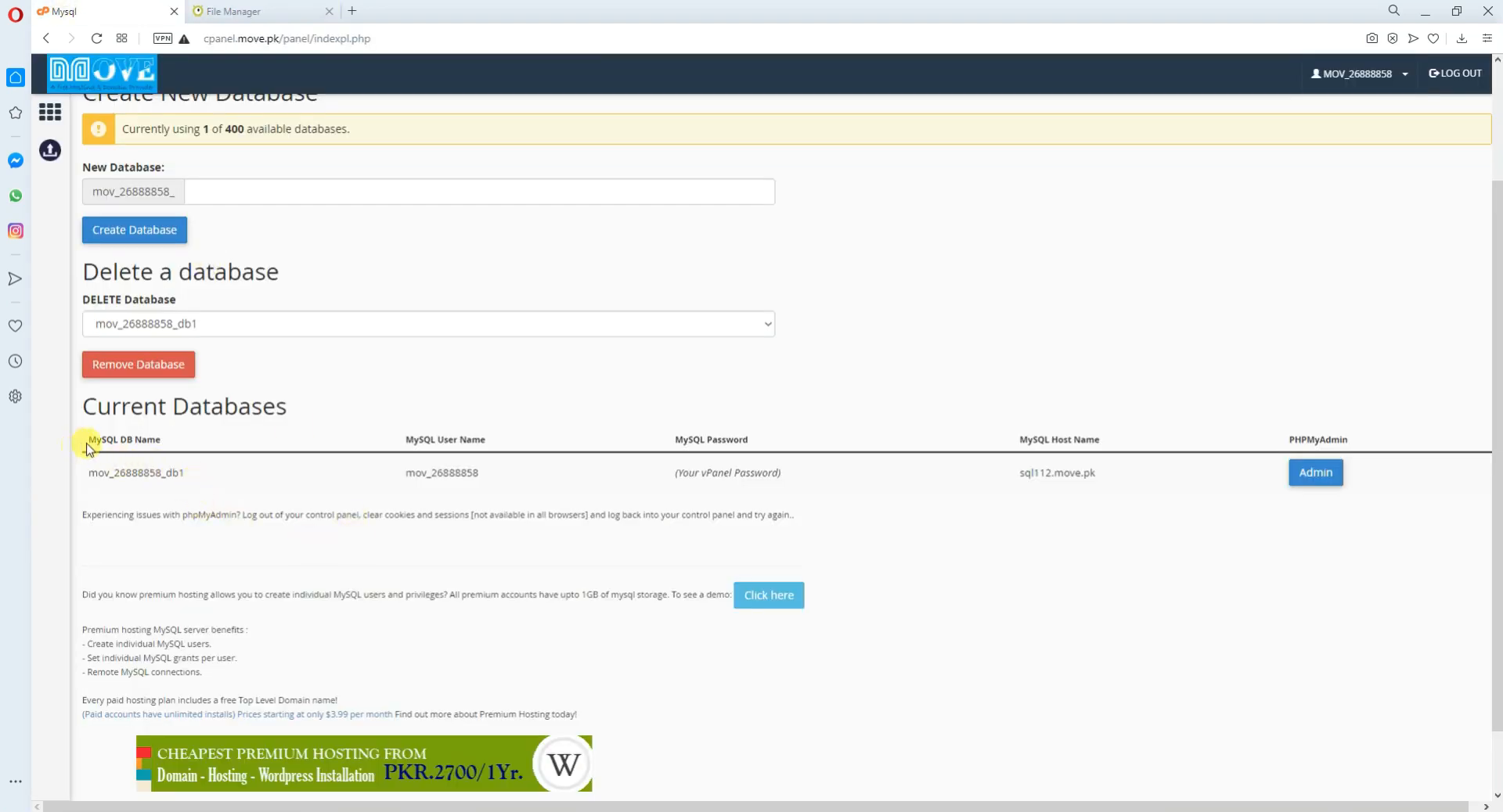
pyautogui.moveTo(111, 440); pyautogui.dragTo(91, 470)
pyautogui.click(171, 493)
pyautogui.doubleClick(170, 473)
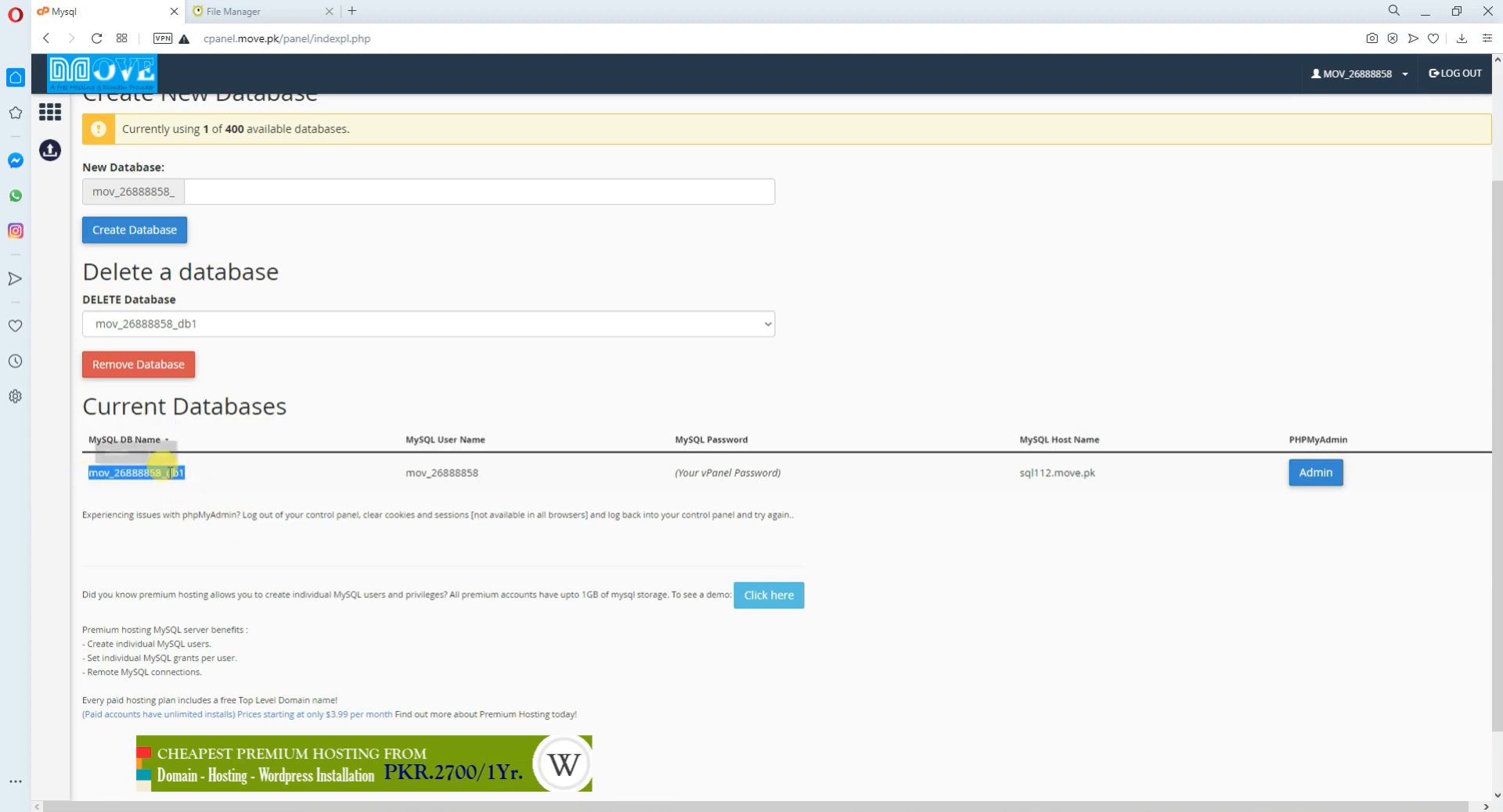
pyautogui.rightClick(169, 473)
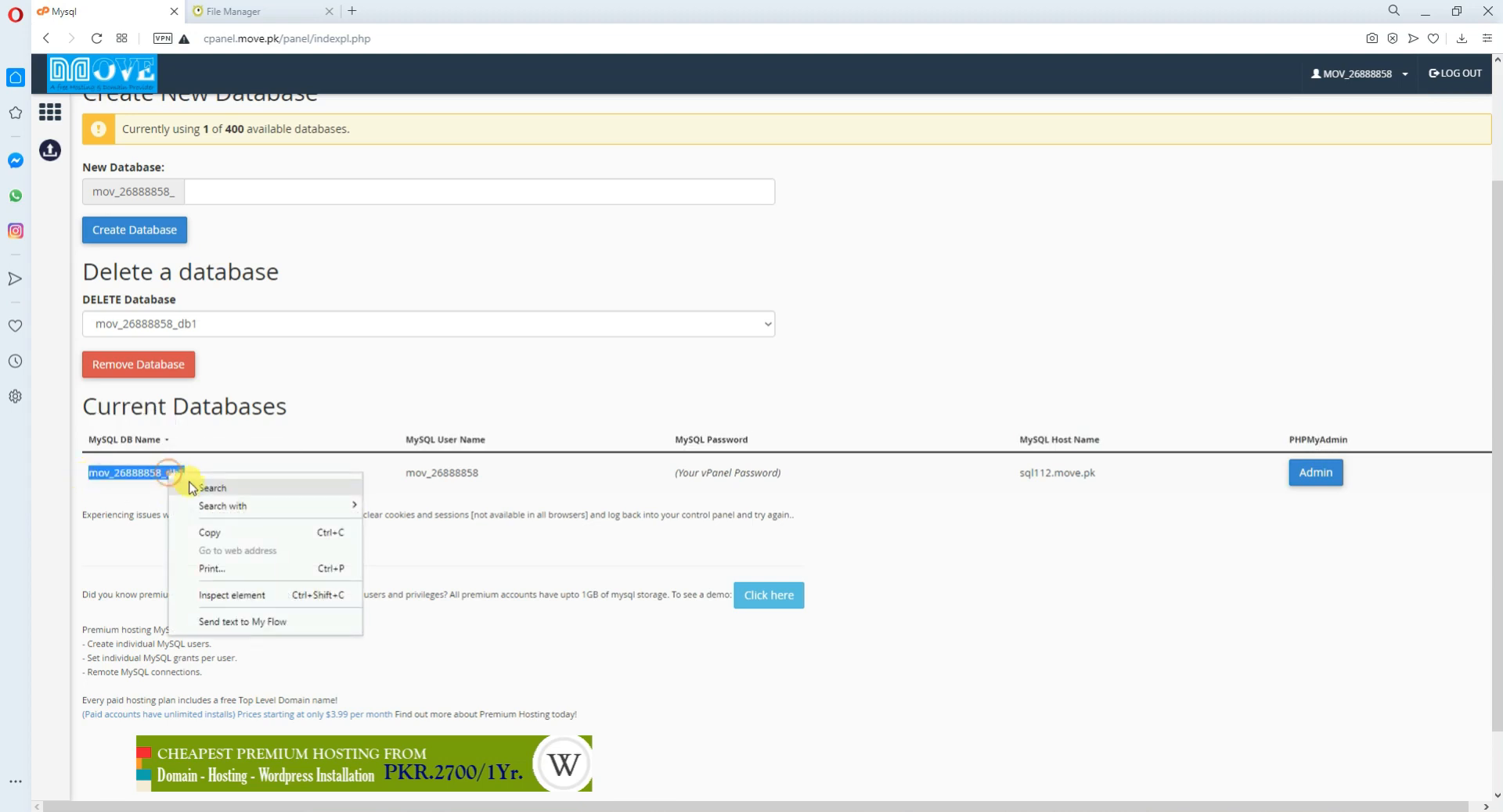
pyautogui.click(208, 532)
pyautogui.click(273, 11)
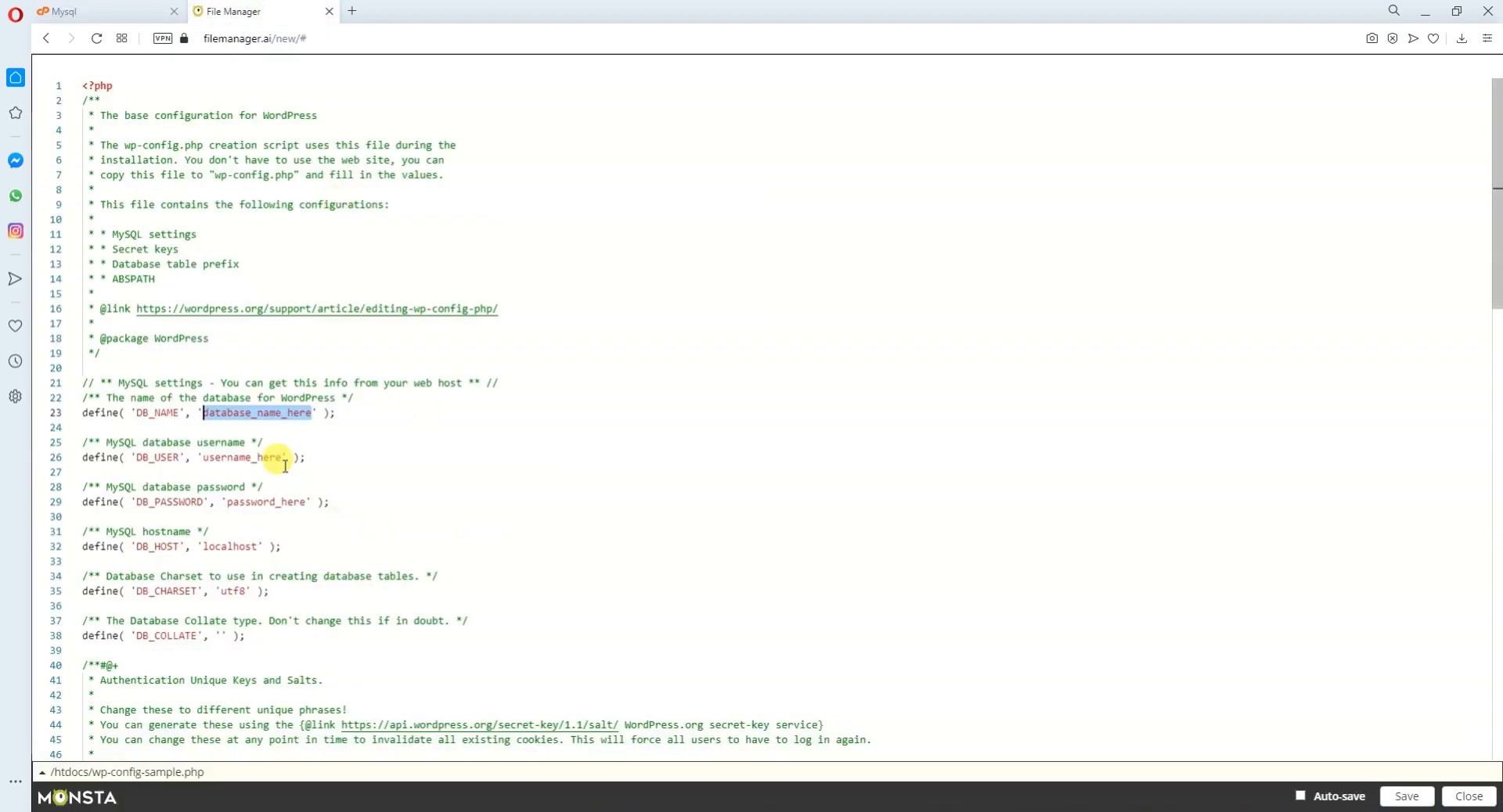
pyautogui.click(315, 411)
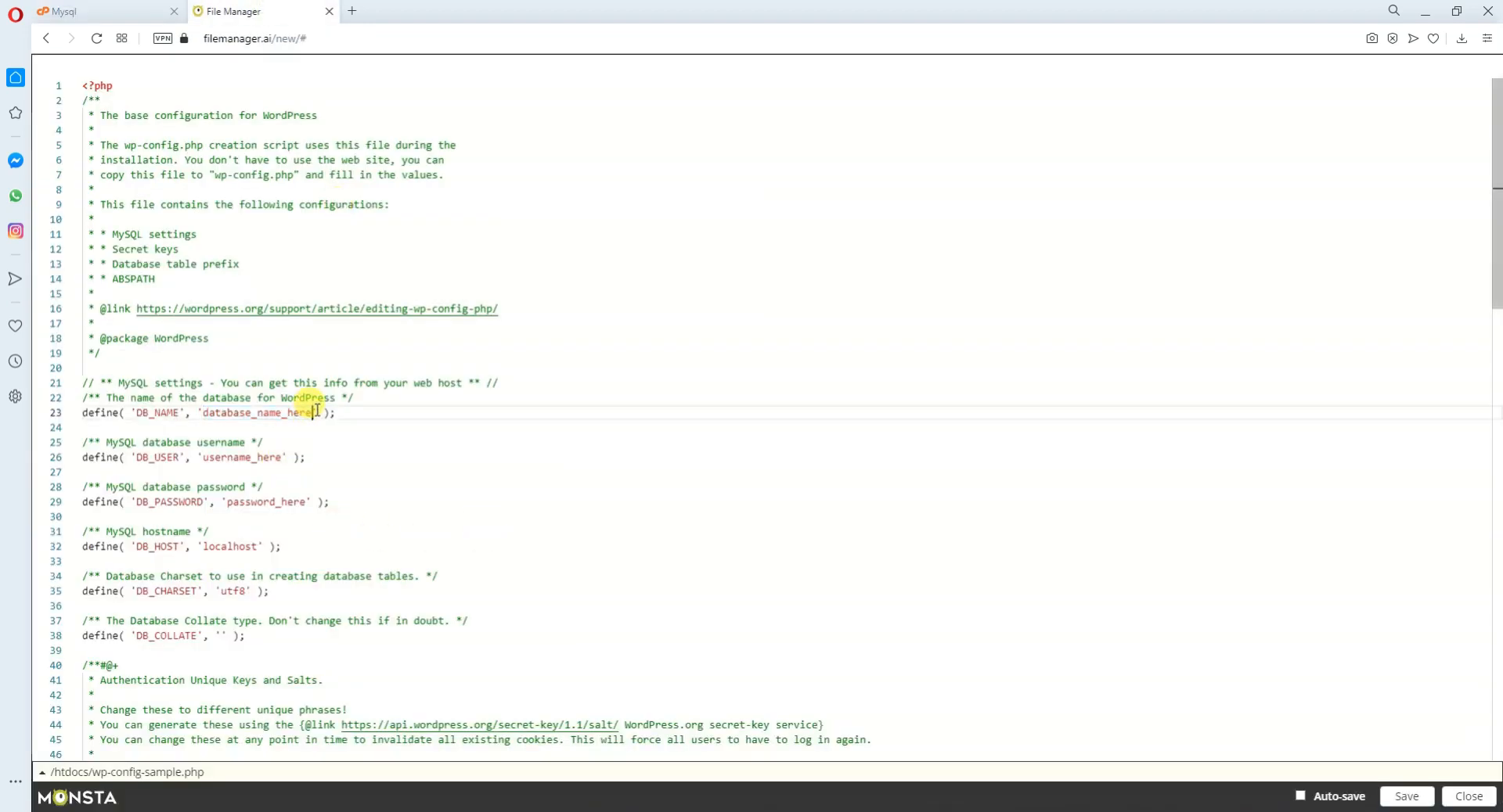
pyautogui.moveTo(309, 414); pyautogui.dragTo(219, 413)
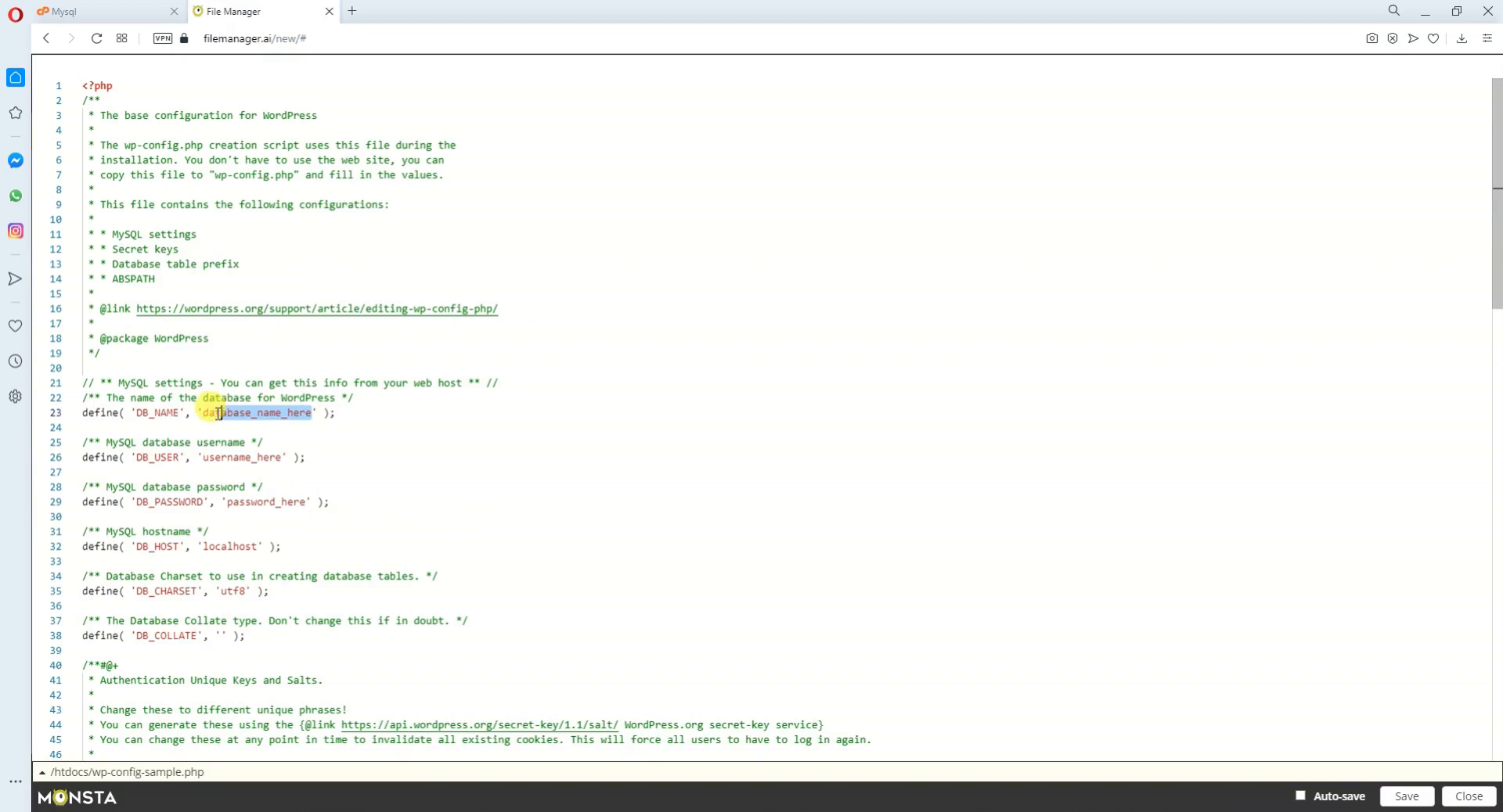
pyautogui.hotkey('ctrl', 'v')
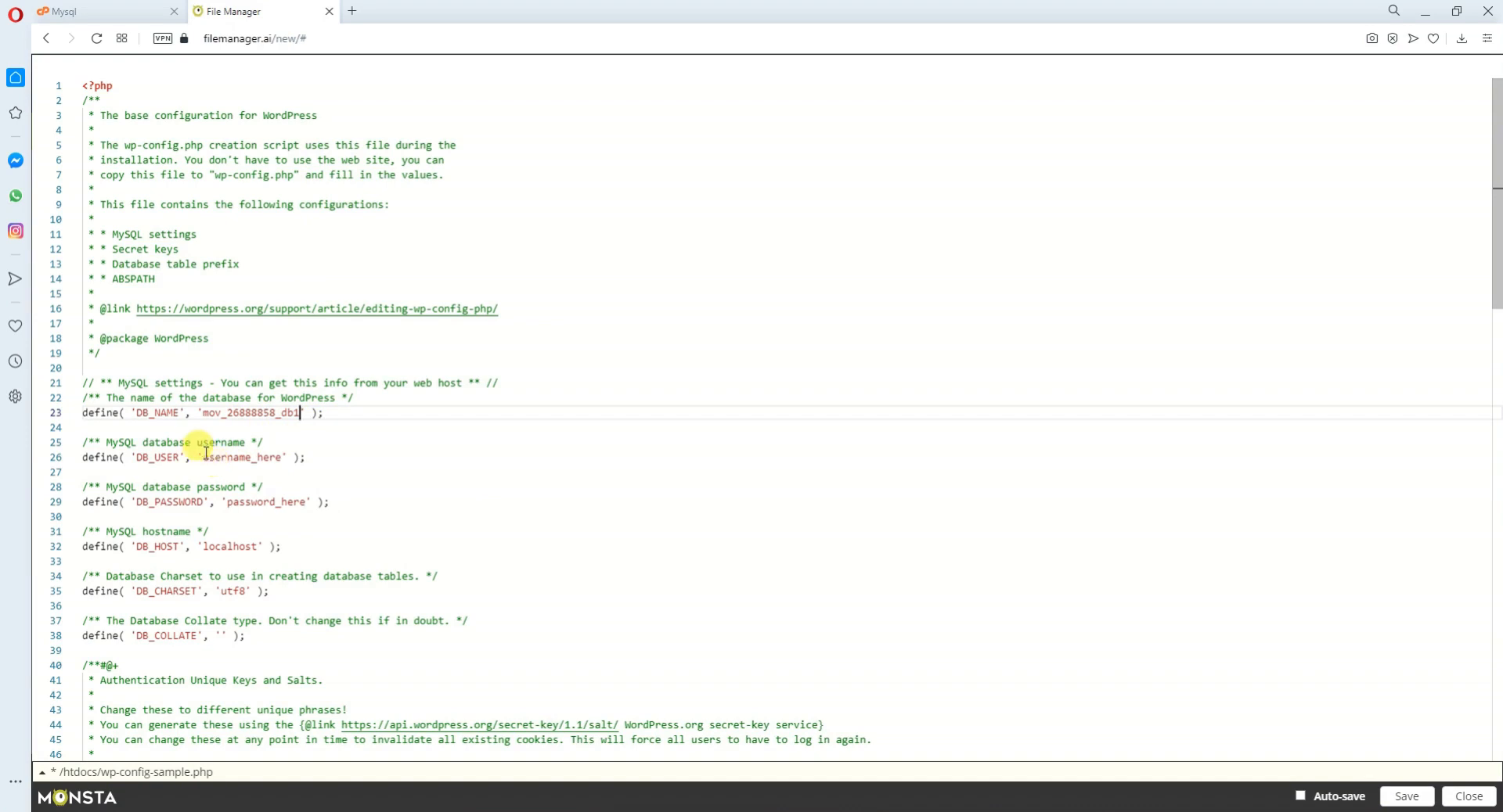
# - Copy the MySQL user name from the control panel and paste it over username_here
pyautogui.click(127, 9)
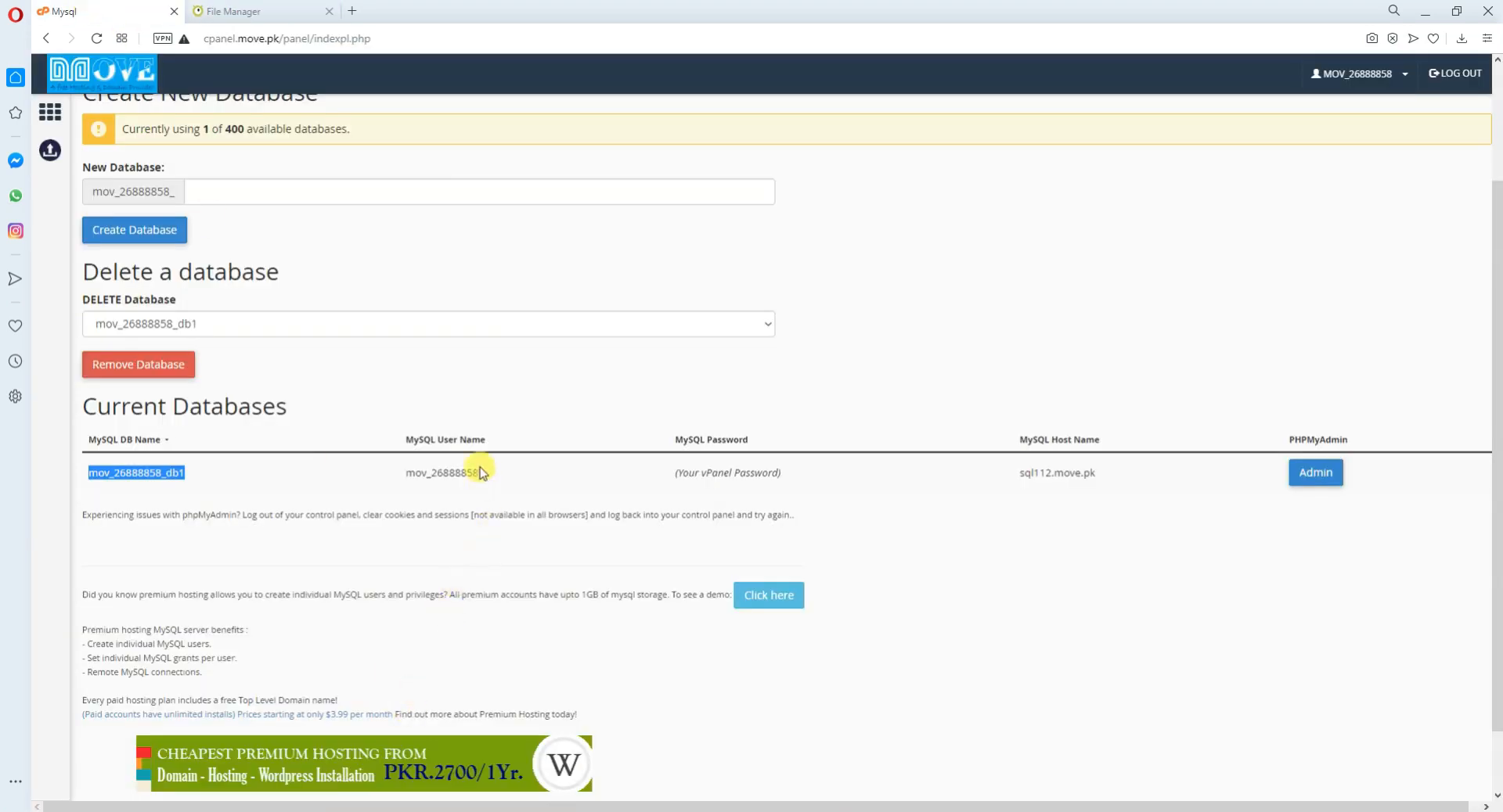
pyautogui.moveTo(480, 472); pyautogui.dragTo(391, 472)
pyautogui.click(442, 439)
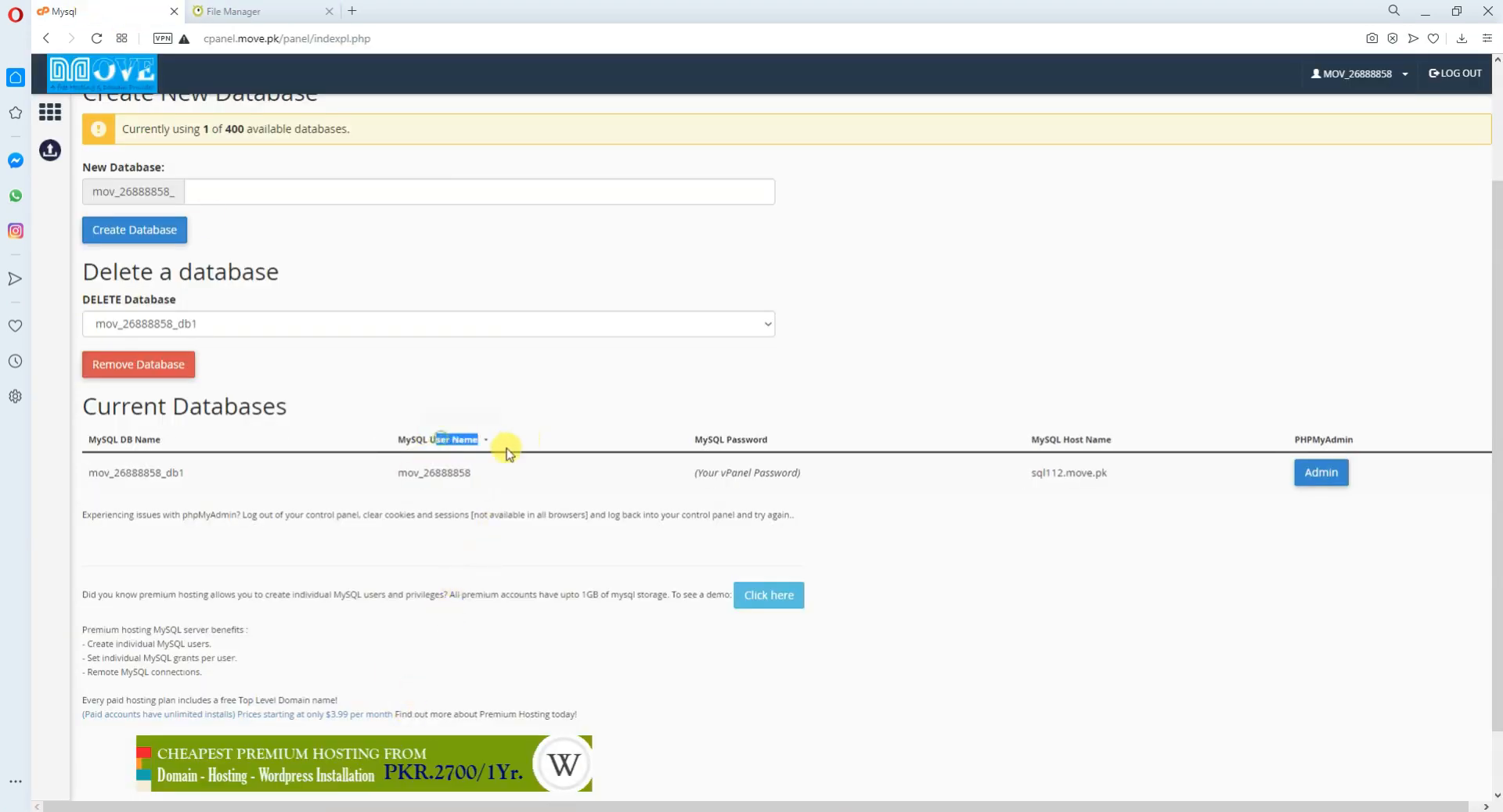
pyautogui.moveTo(479, 474); pyautogui.dragTo(391, 472)
pyautogui.rightClick(425, 474)
pyautogui.click(486, 537)
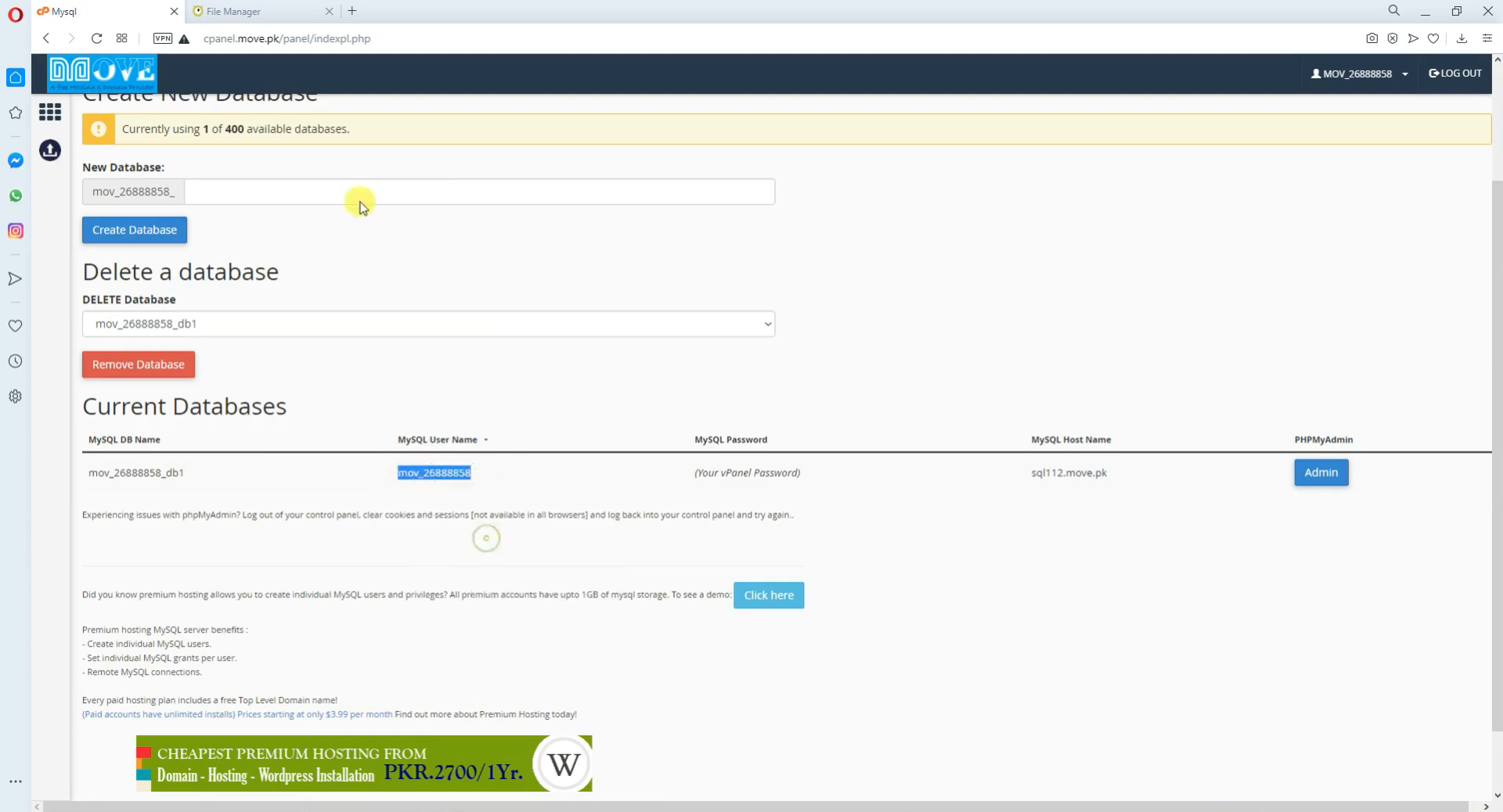
pyautogui.click(268, 12)
pyautogui.moveTo(203, 458); pyautogui.dragTo(282, 460)
pyautogui.hotkey('ctrl', 'v')
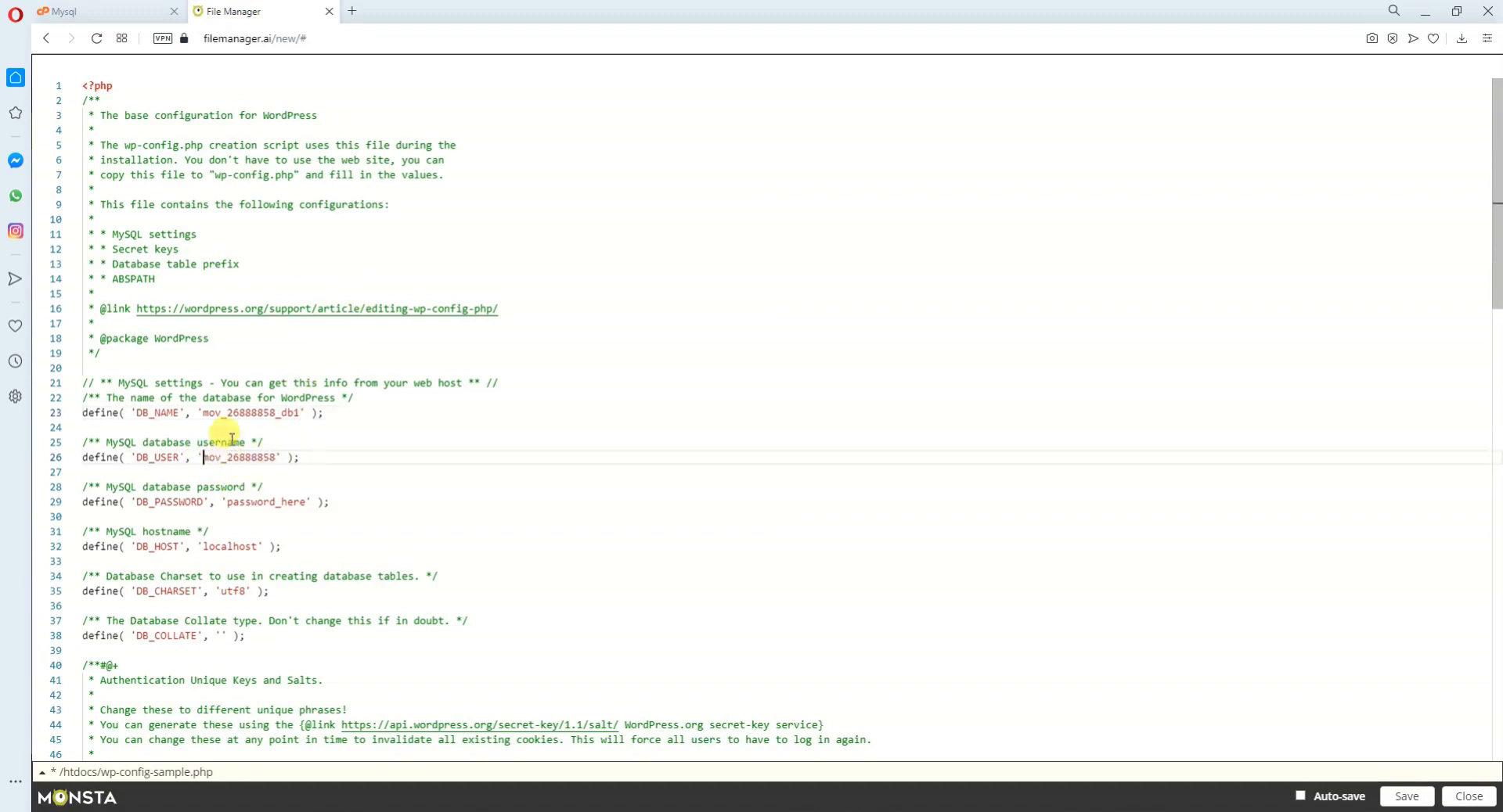
# - Type the database password over password_here and replace localhost with sql112.move.pk
pyautogui.moveTo(227, 502); pyautogui.dragTo(306, 502)
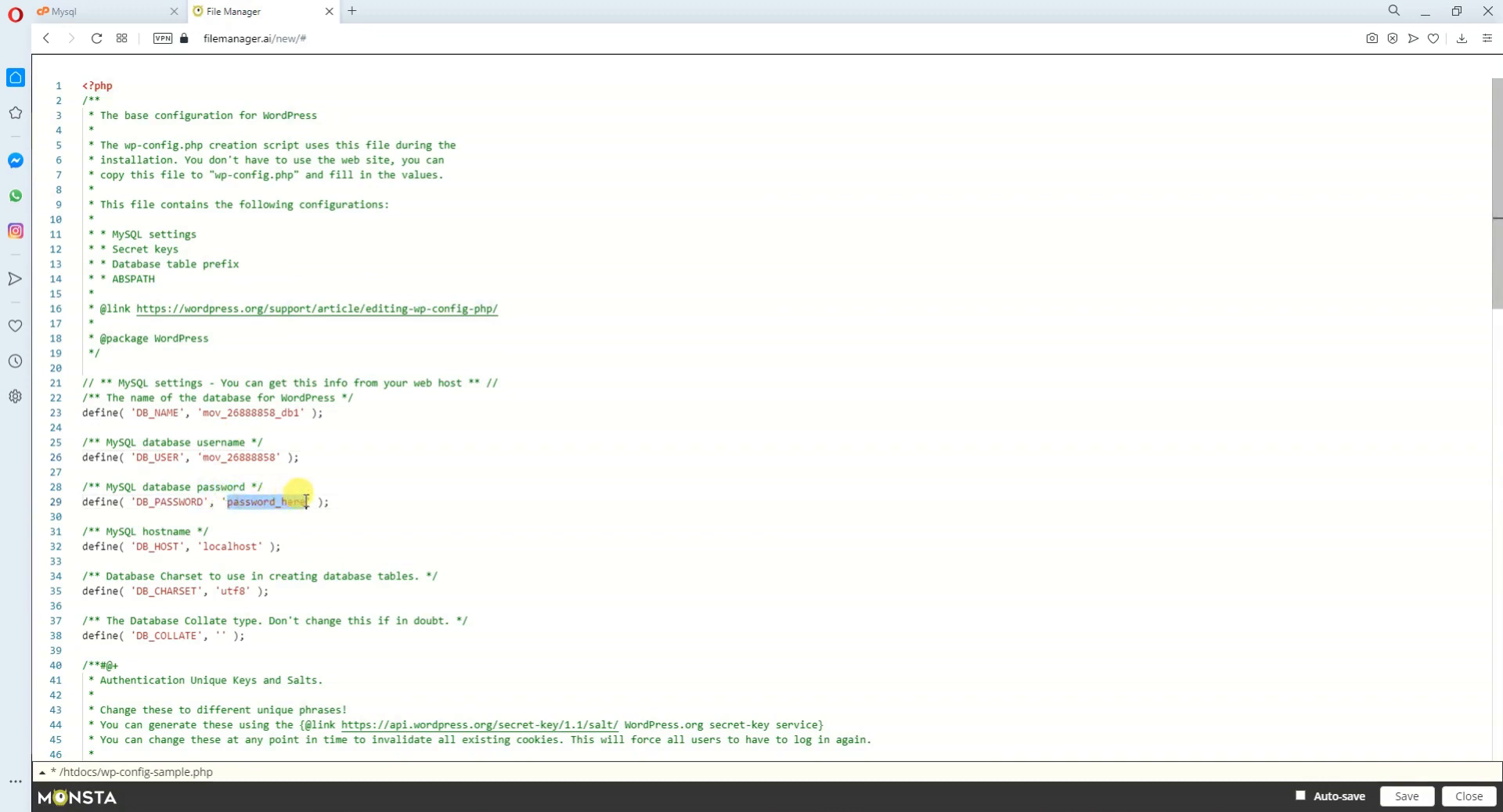
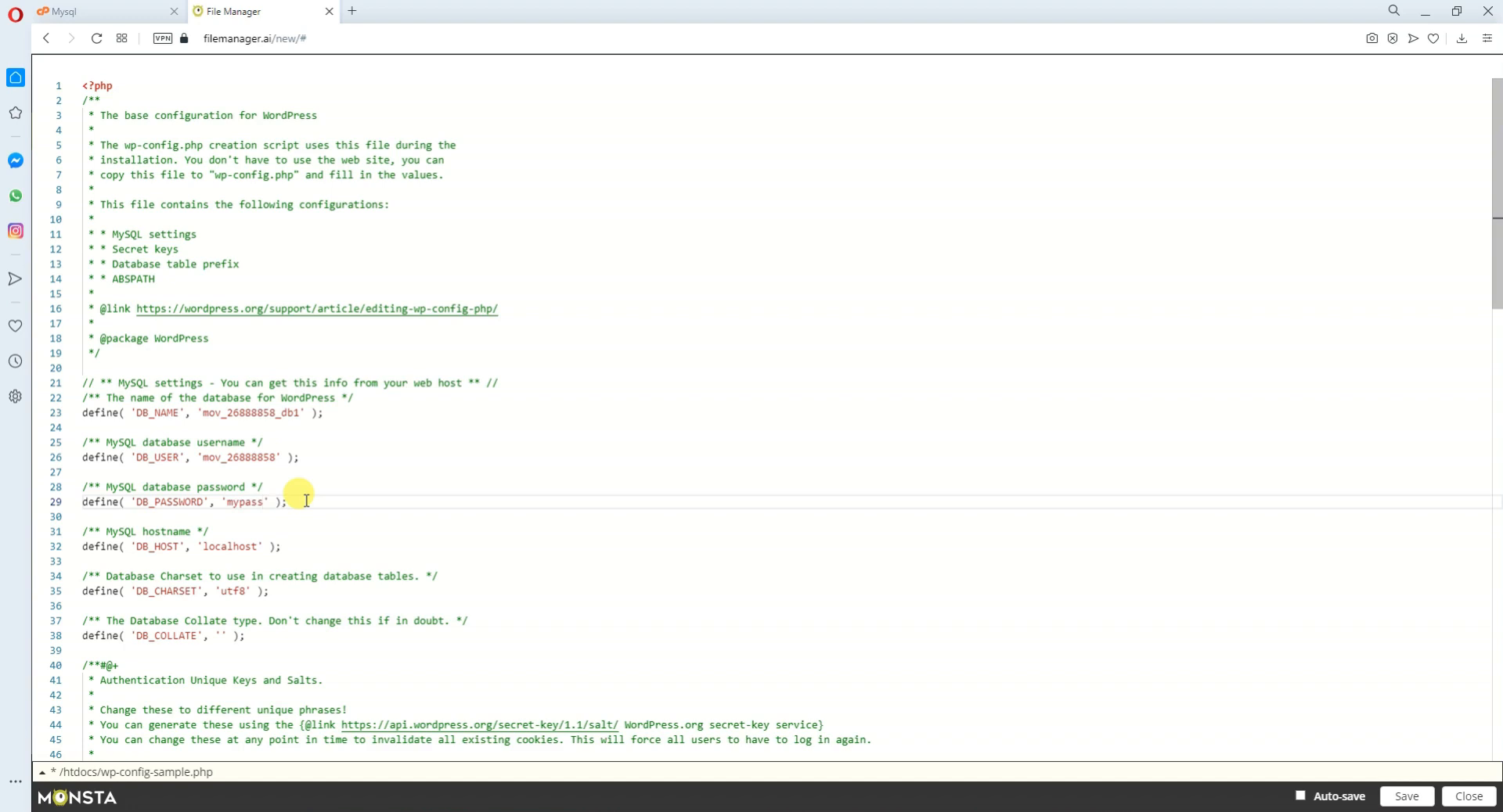
pyautogui.click(167, 12)
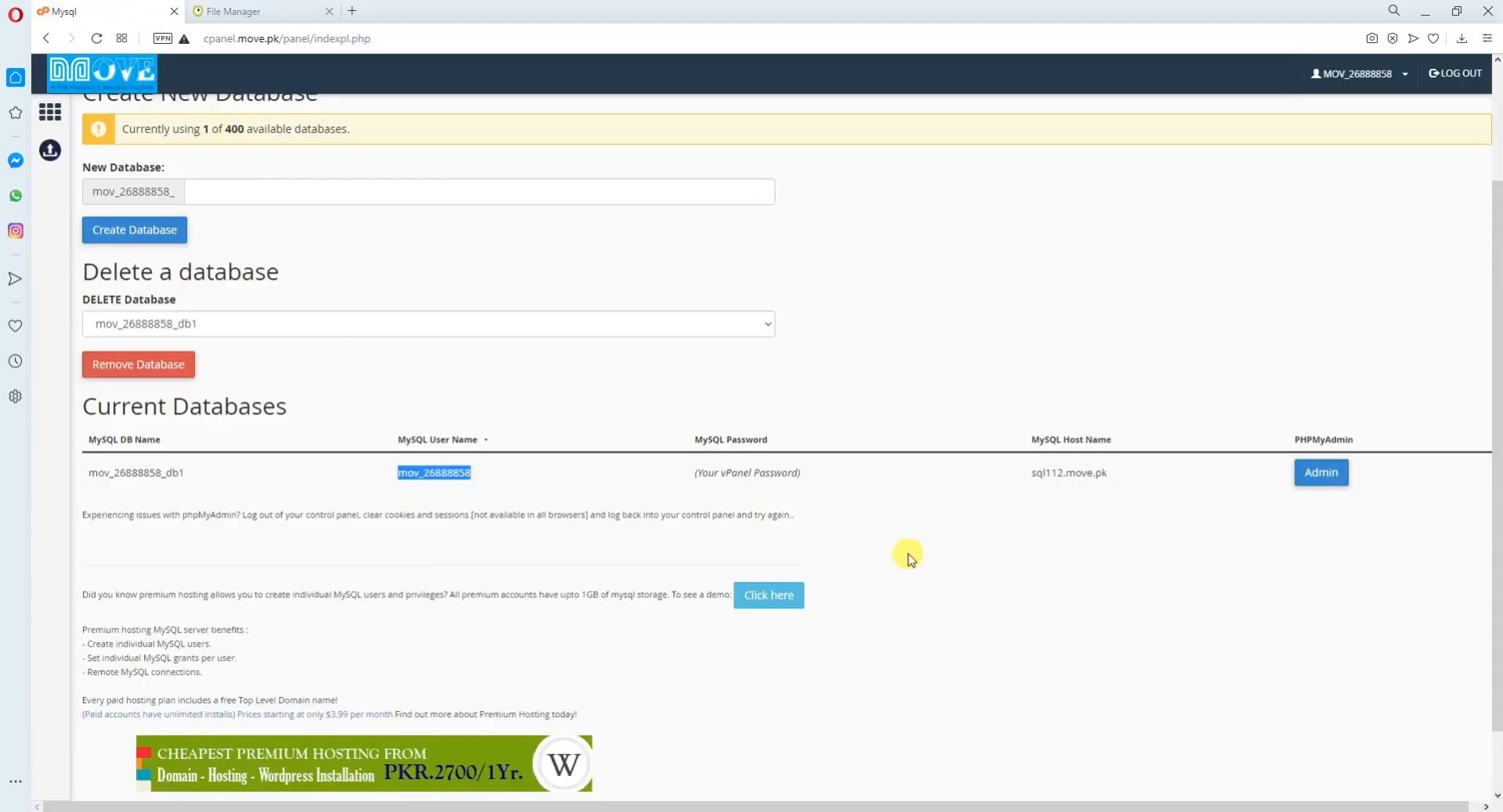
pyautogui.click(807, 476)
pyautogui.moveTo(1129, 479); pyautogui.dragTo(1030, 472)
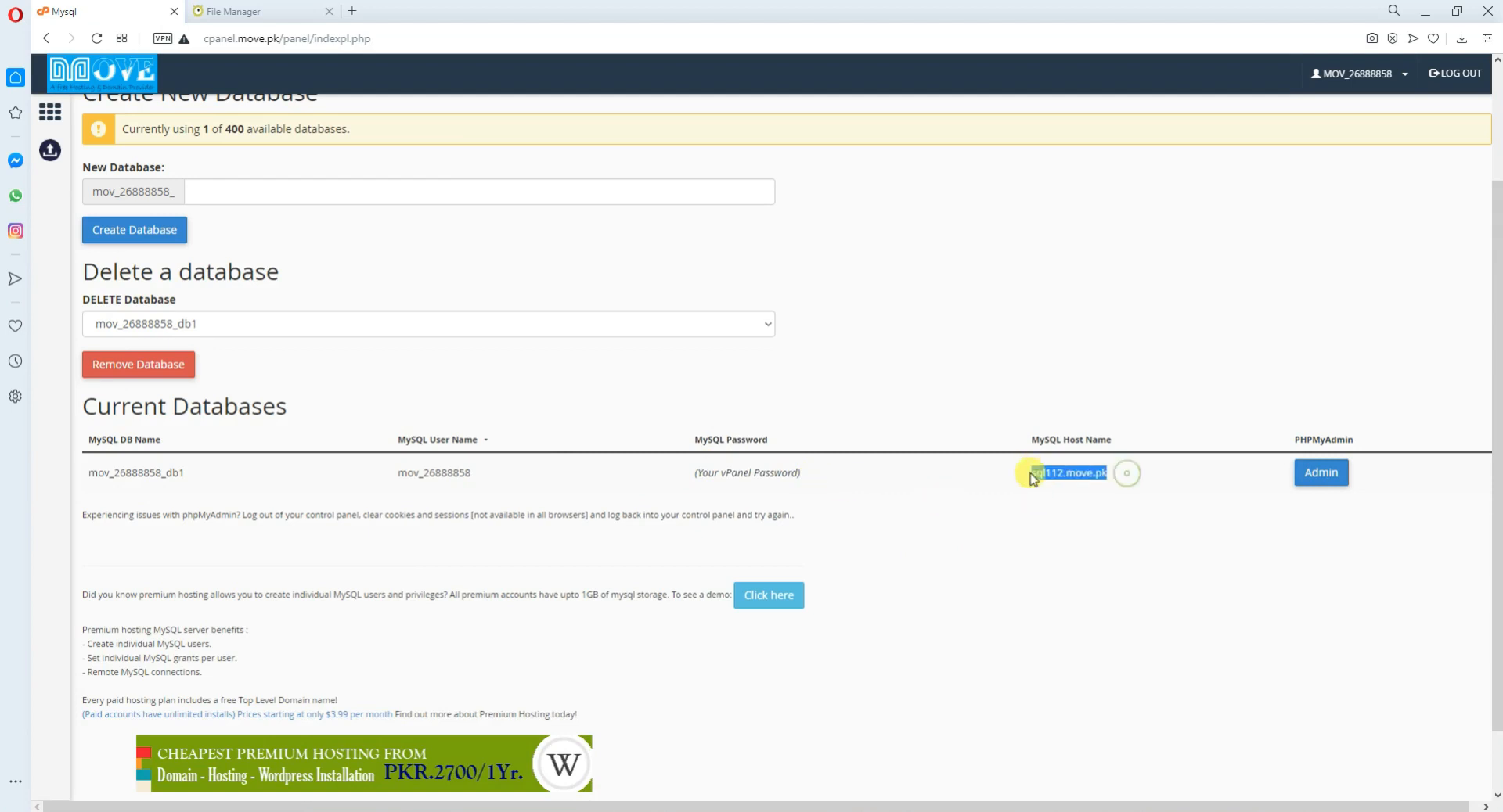
pyautogui.click(1116, 453)
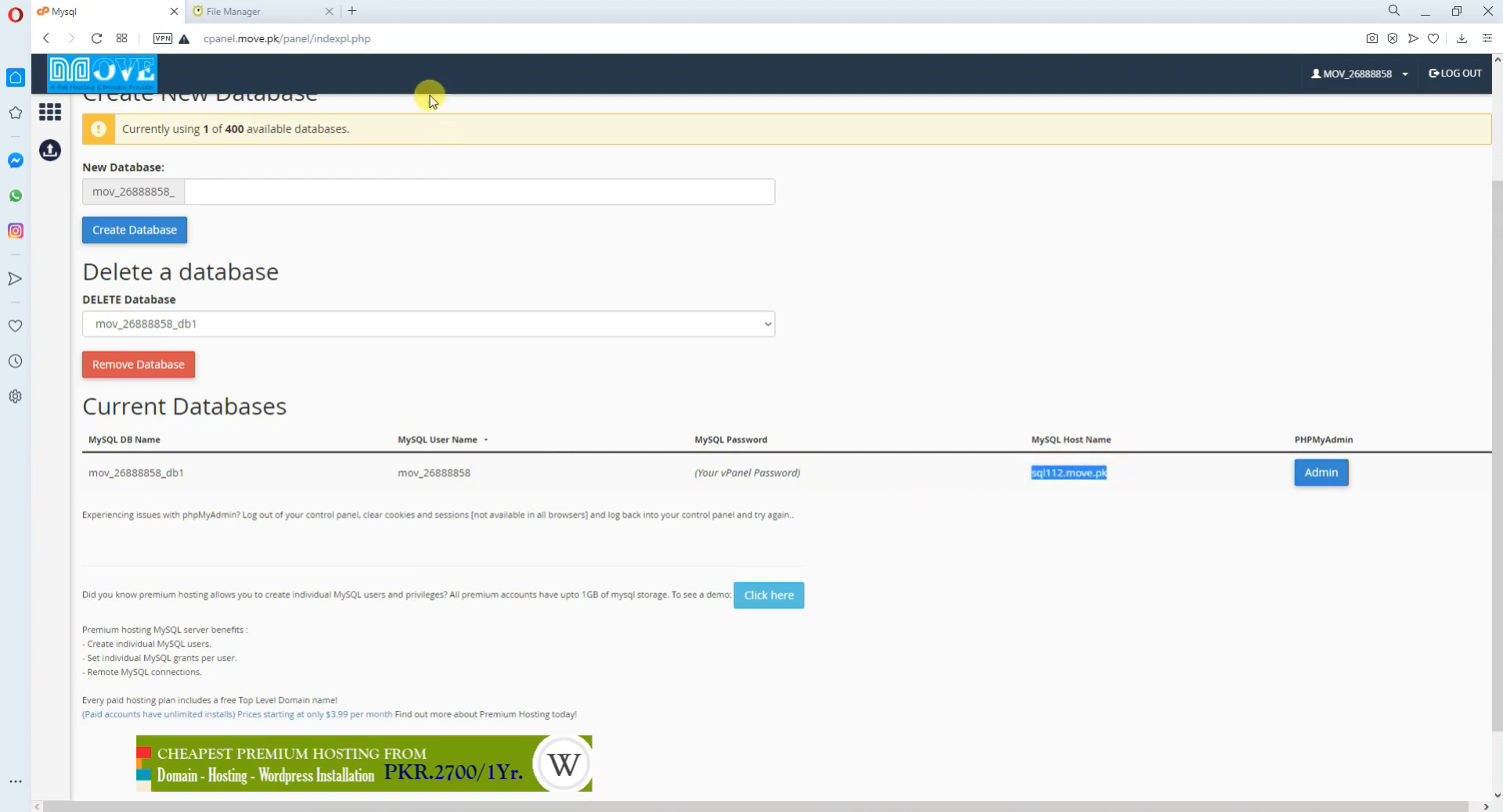
pyautogui.click(199, 9)
pyautogui.doubleClick(205, 547)
pyautogui.hotkey('ctrl', 'v')
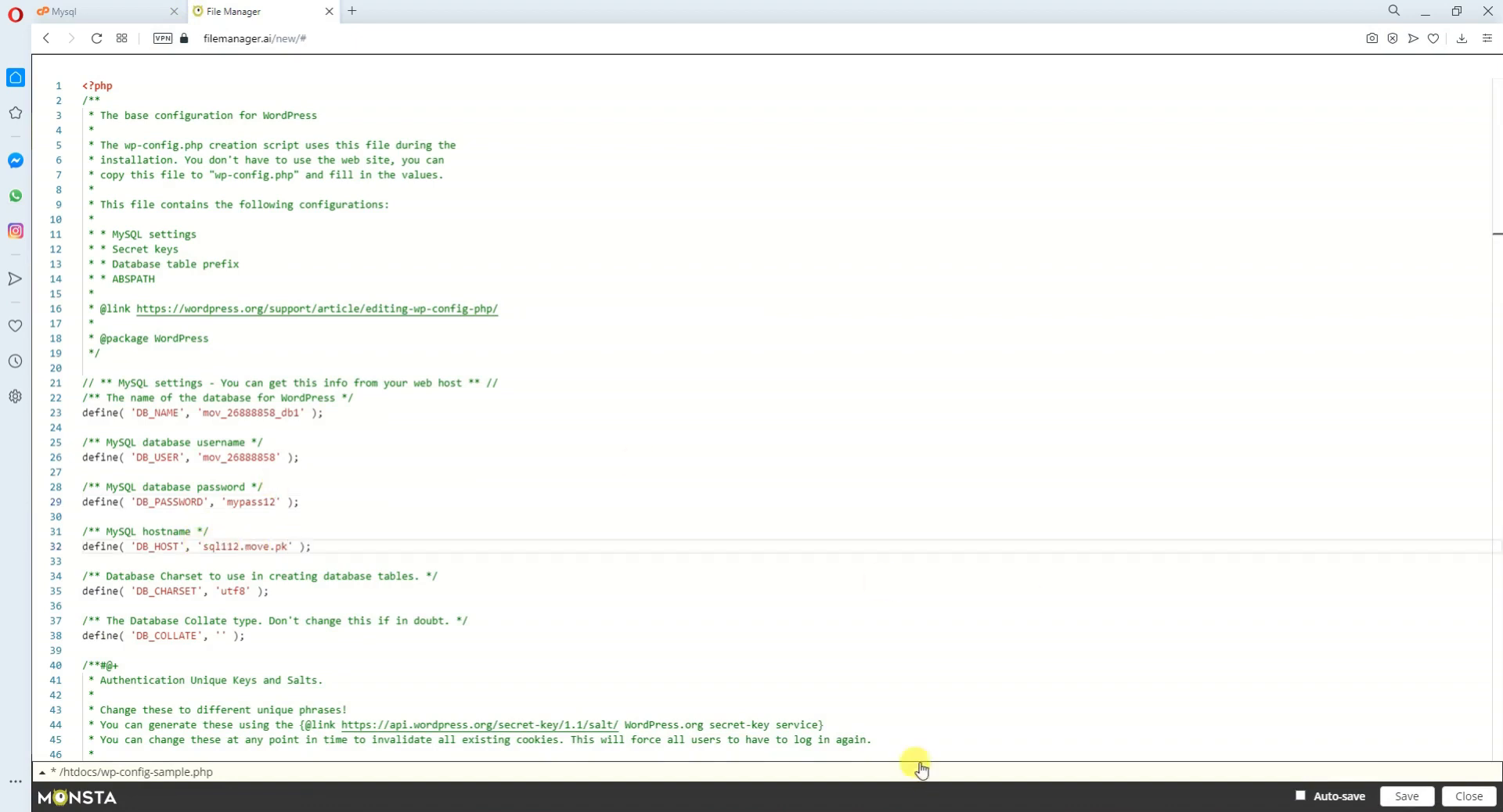
# - Save the edited config file, close the editor and refresh the htdocs listing
pyautogui.click(1406, 795)
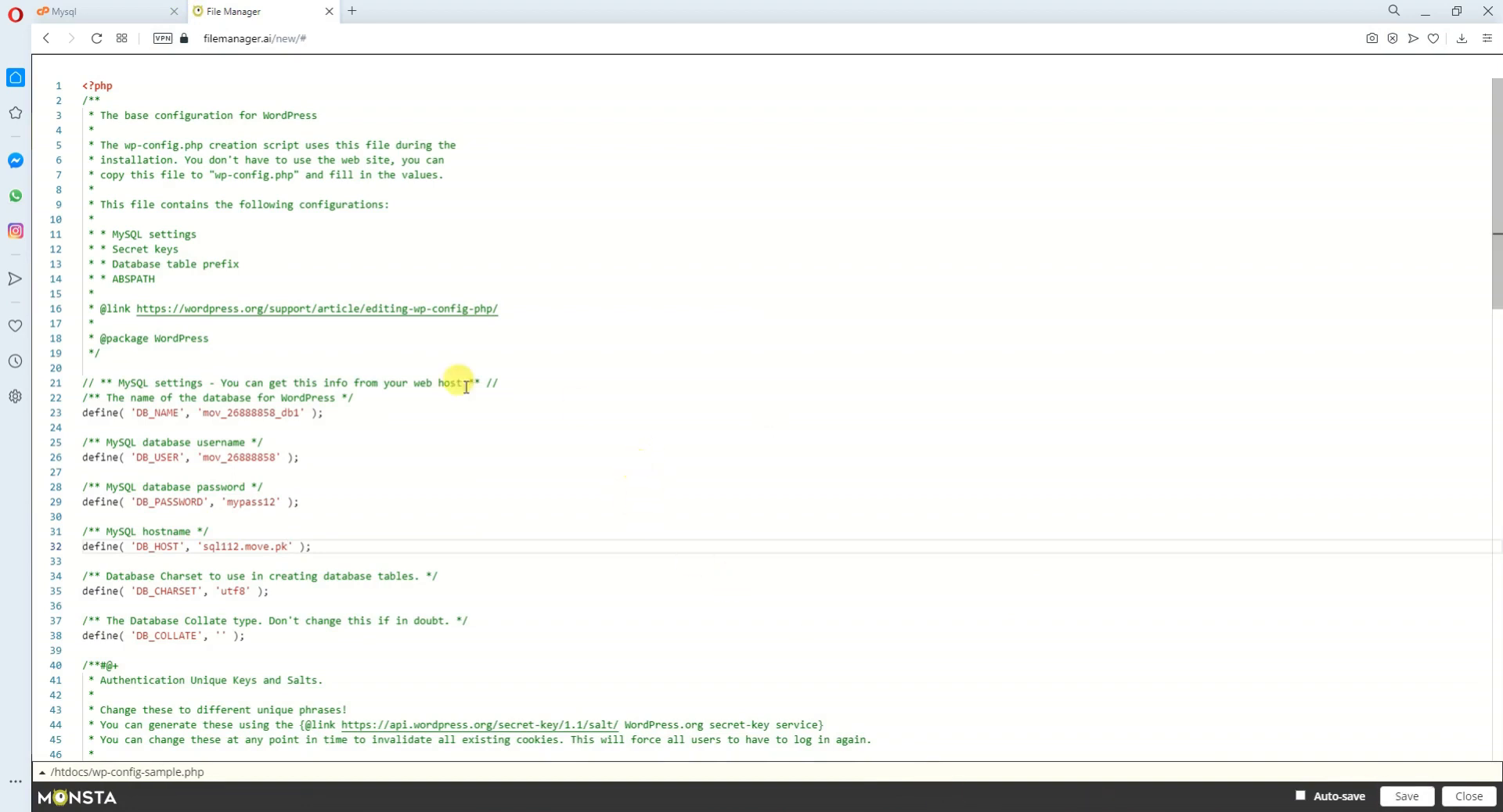
pyautogui.click(123, 10)
pyautogui.click(248, 9)
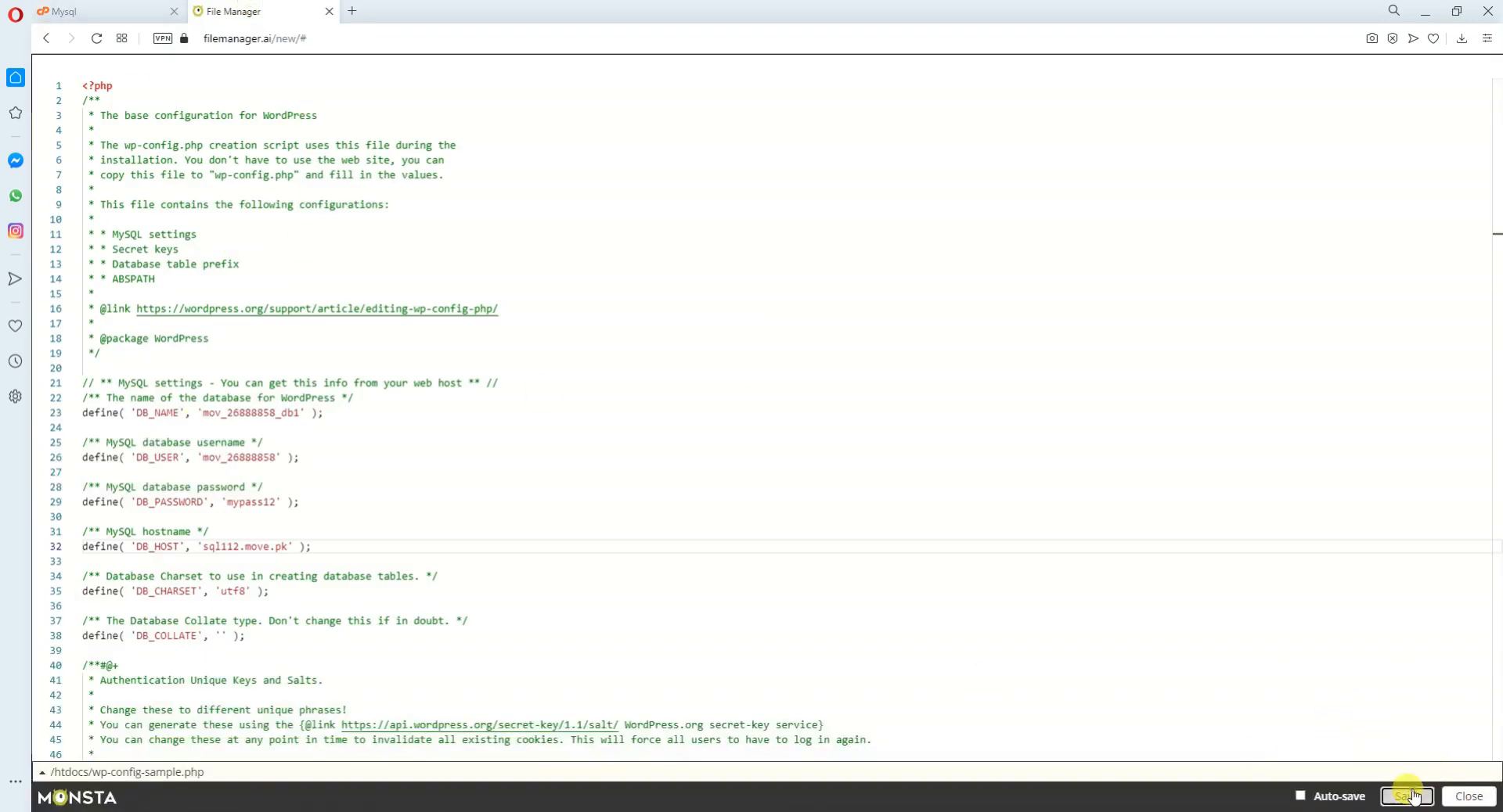
pyautogui.click(1468, 796)
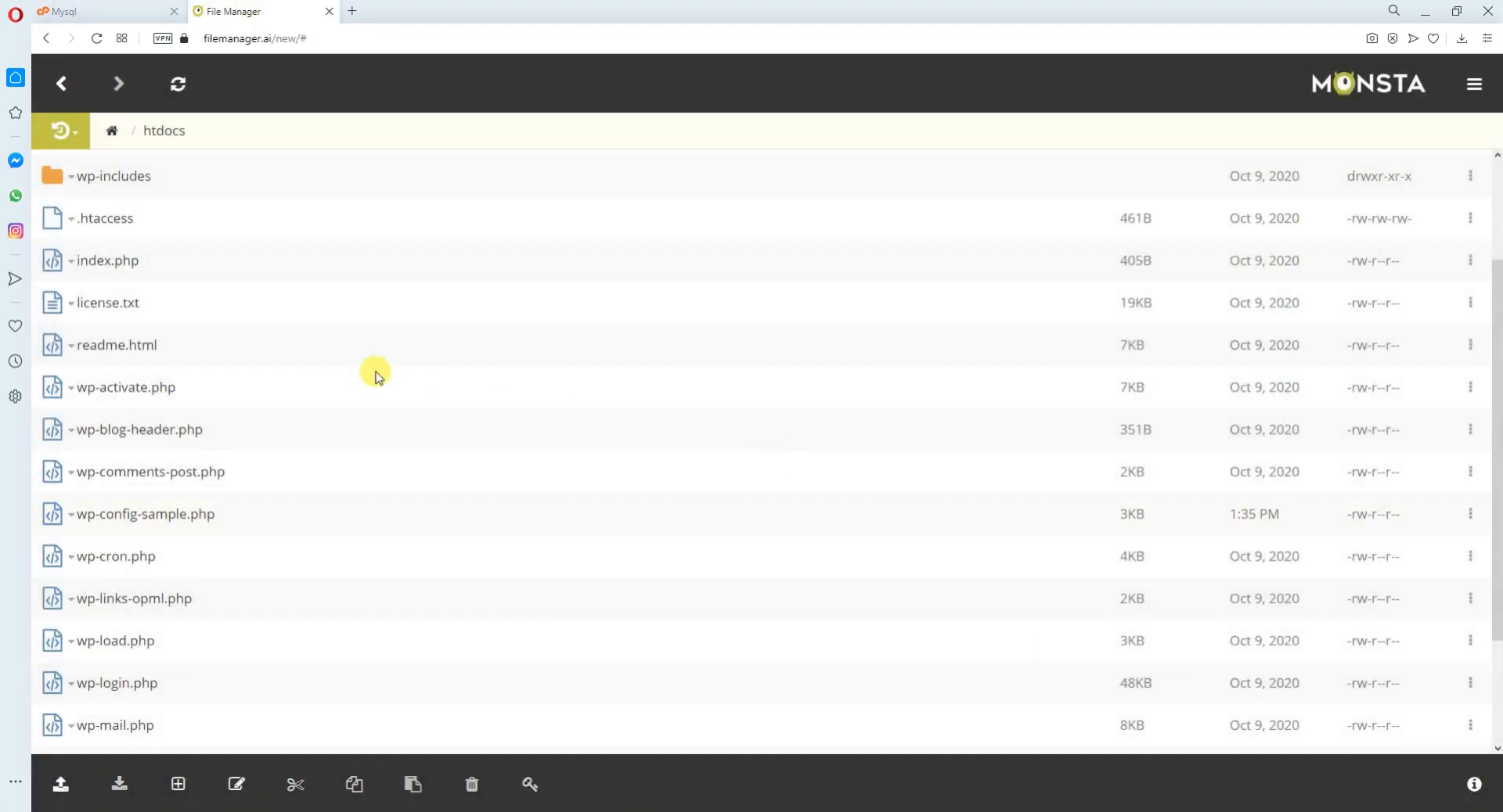
pyautogui.click(179, 92)
# - Copy the home page address from the Word hosting-details document and go back to Opera
pyautogui.click(621, 811)
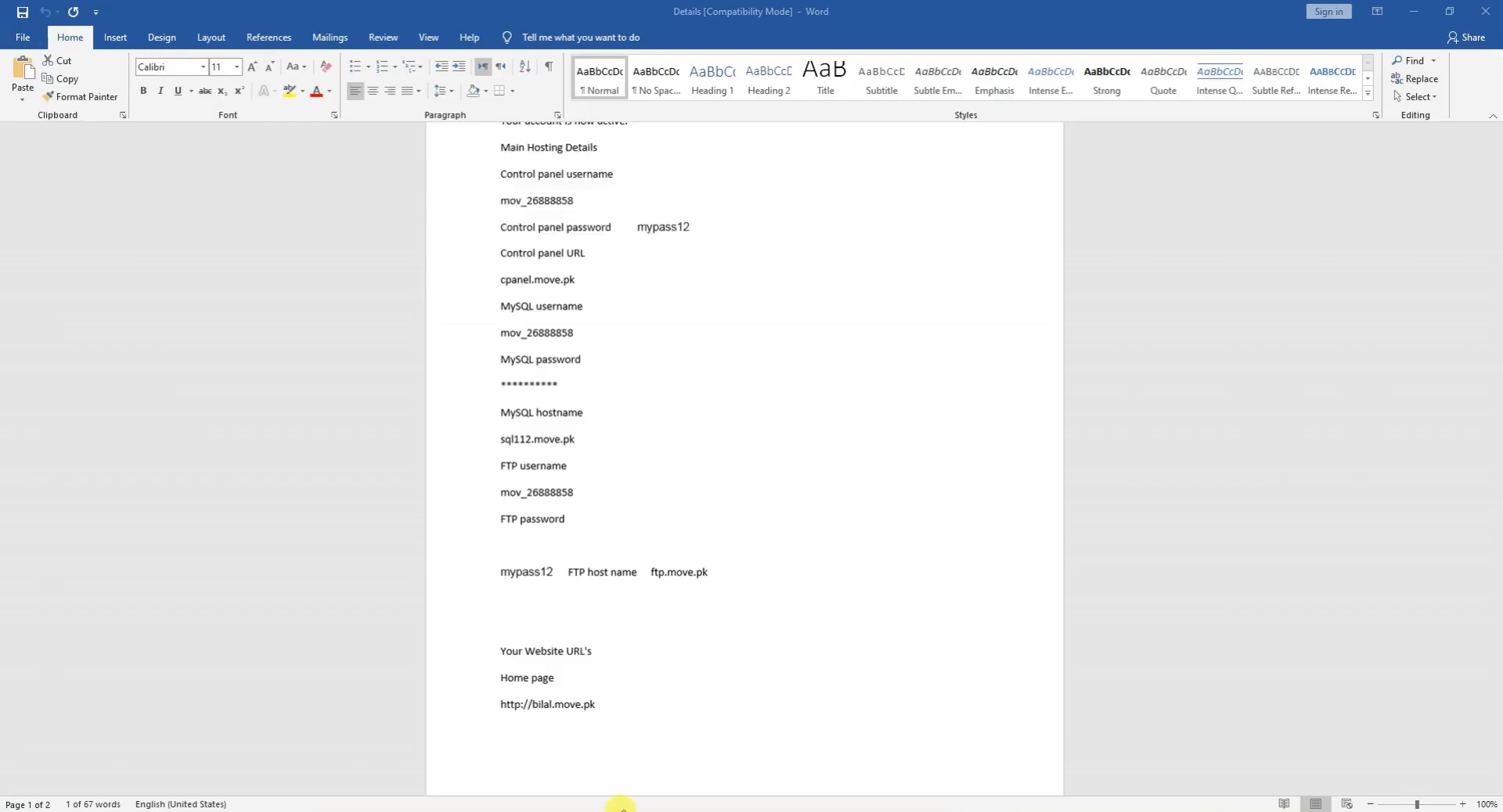
pyautogui.tripleClick(603, 704)
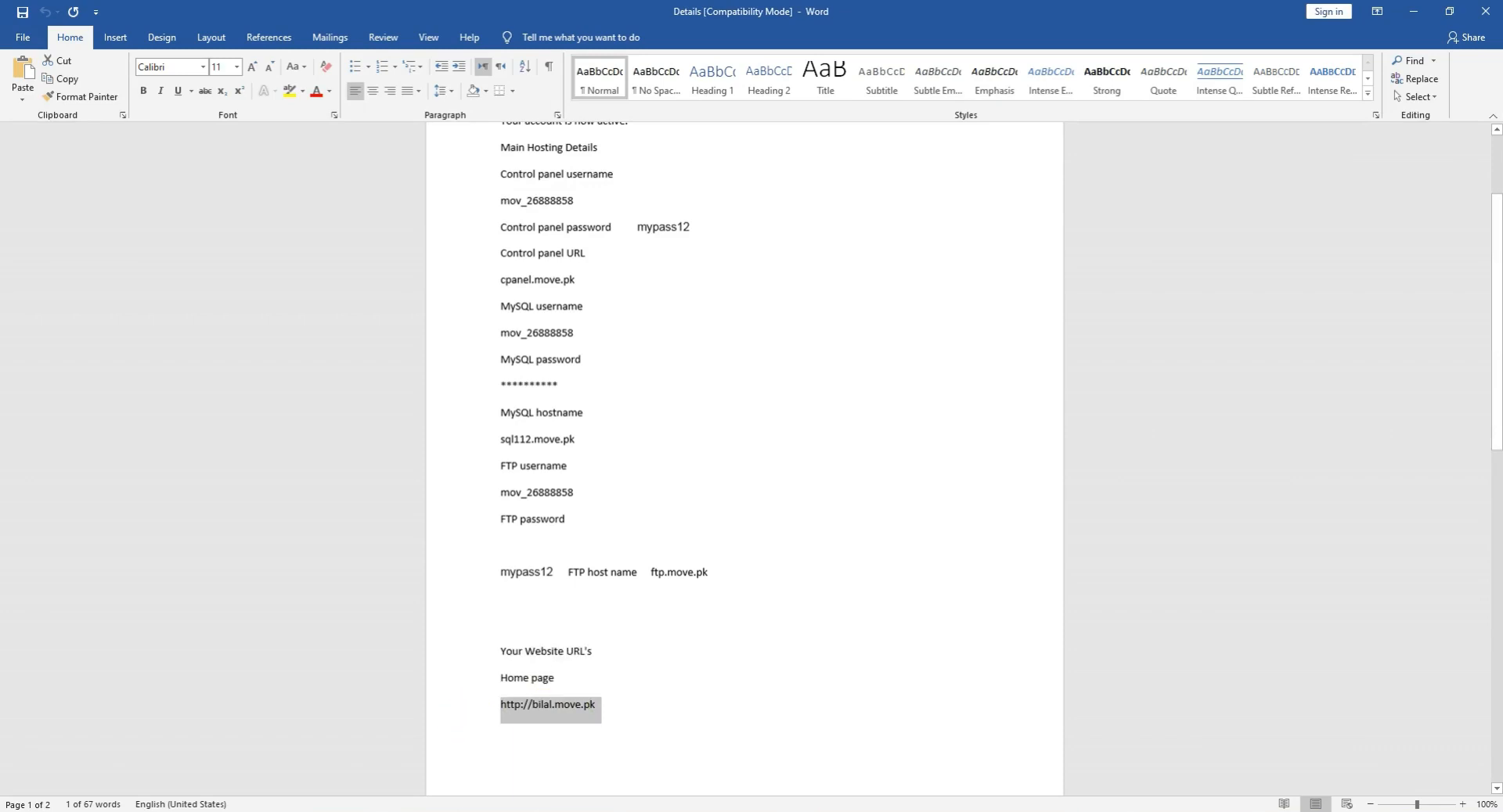
pyautogui.click(615, 811)
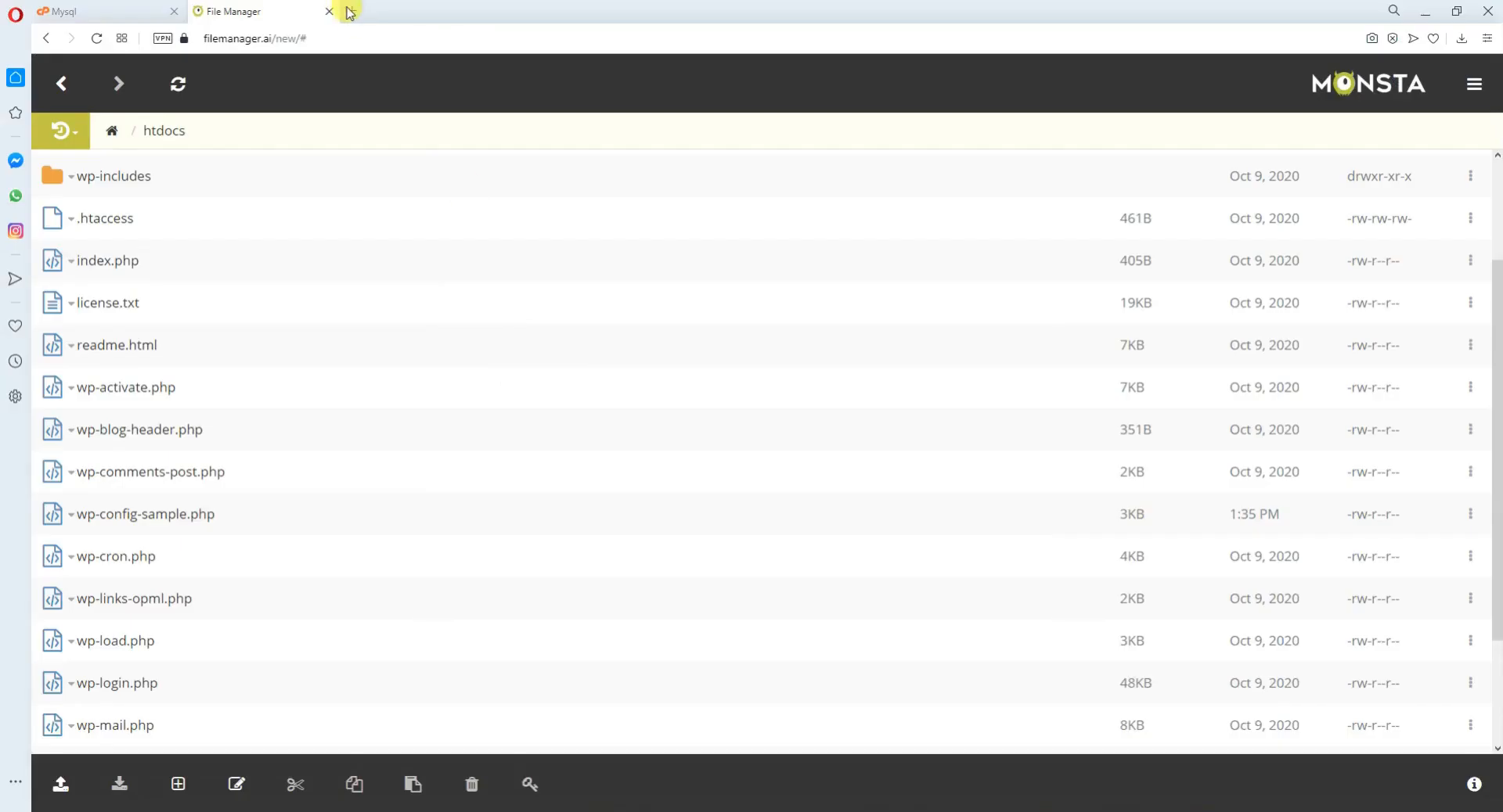
pyautogui.click(349, 10)
# - Enter the site address without its domain suffix, which only brings up a search
pyautogui.hotkey('ctrl', 'v')
pyautogui.press('BackSpace')
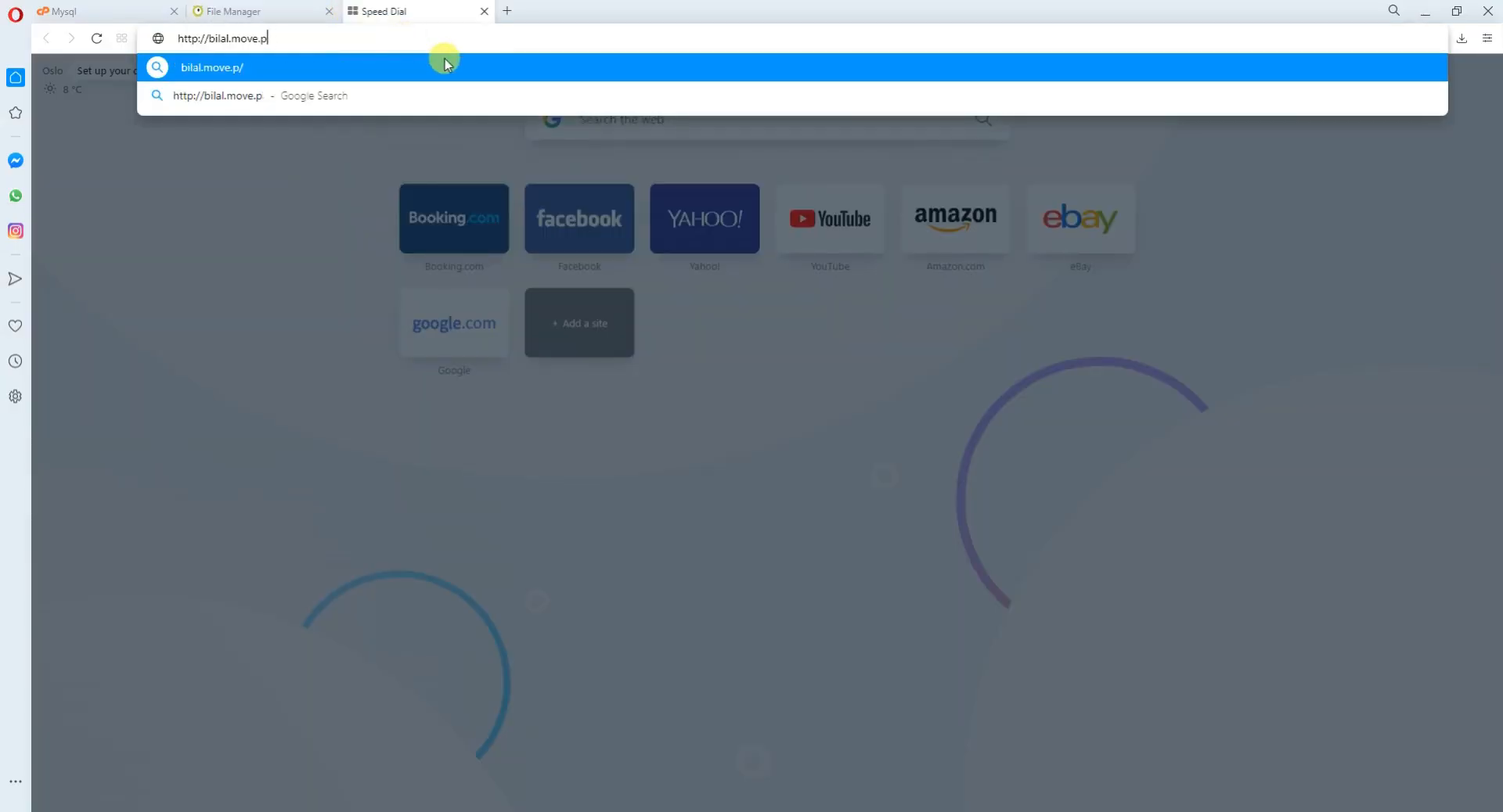
pyautogui.press('BackSpace')
pyautogui.press('BackSpace')
pyautogui.press('BackSpace')
pyautogui.press('BackSpace')
pyautogui.press('BackSpace')
pyautogui.press('BackSpace')
pyautogui.press('BackSpace')
pyautogui.press('BackSpace')
pyautogui.press('BackSpace')
pyautogui.press('BackSpace')
pyautogui.press('BackSpace')
pyautogui.press('BackSpace')
pyautogui.press('BackSpace')
pyautogui.press('BackSpace')
pyautogui.press('BackSpace')
pyautogui.press('BackSpace')
pyautogui.press('BackSpace')
pyautogui.press('BackSpace')
pyautogui.press('BackSpace')
pyautogui.write('bilalmovepk')
pyautogui.press('Return')
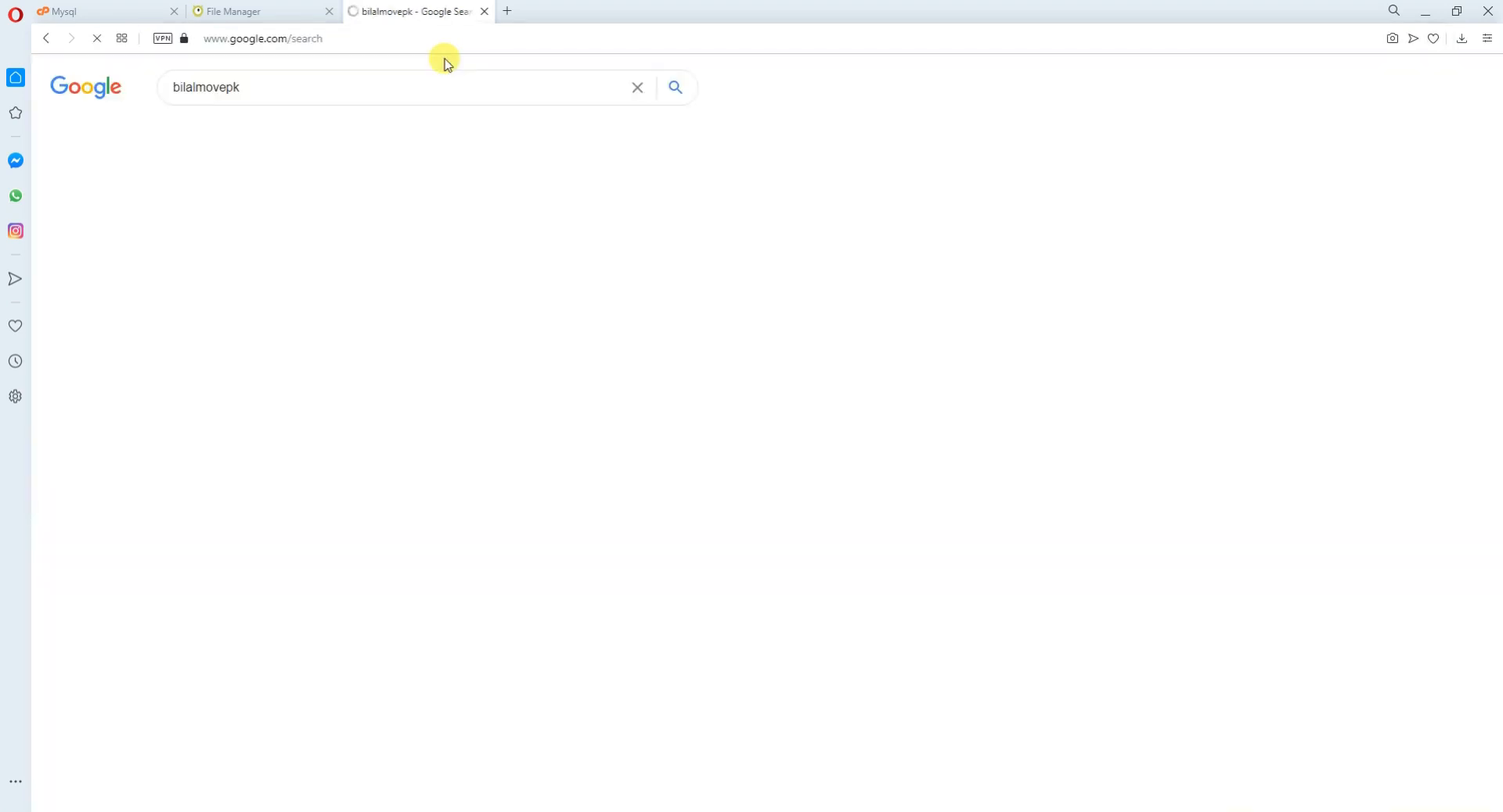
# - Re-enter the site address with the .move.pk suffix to load the WordPress setup page
pyautogui.moveTo(262, 86); pyautogui.dragTo(97, 85)
pyautogui.hotkey('ctrl', 'c')
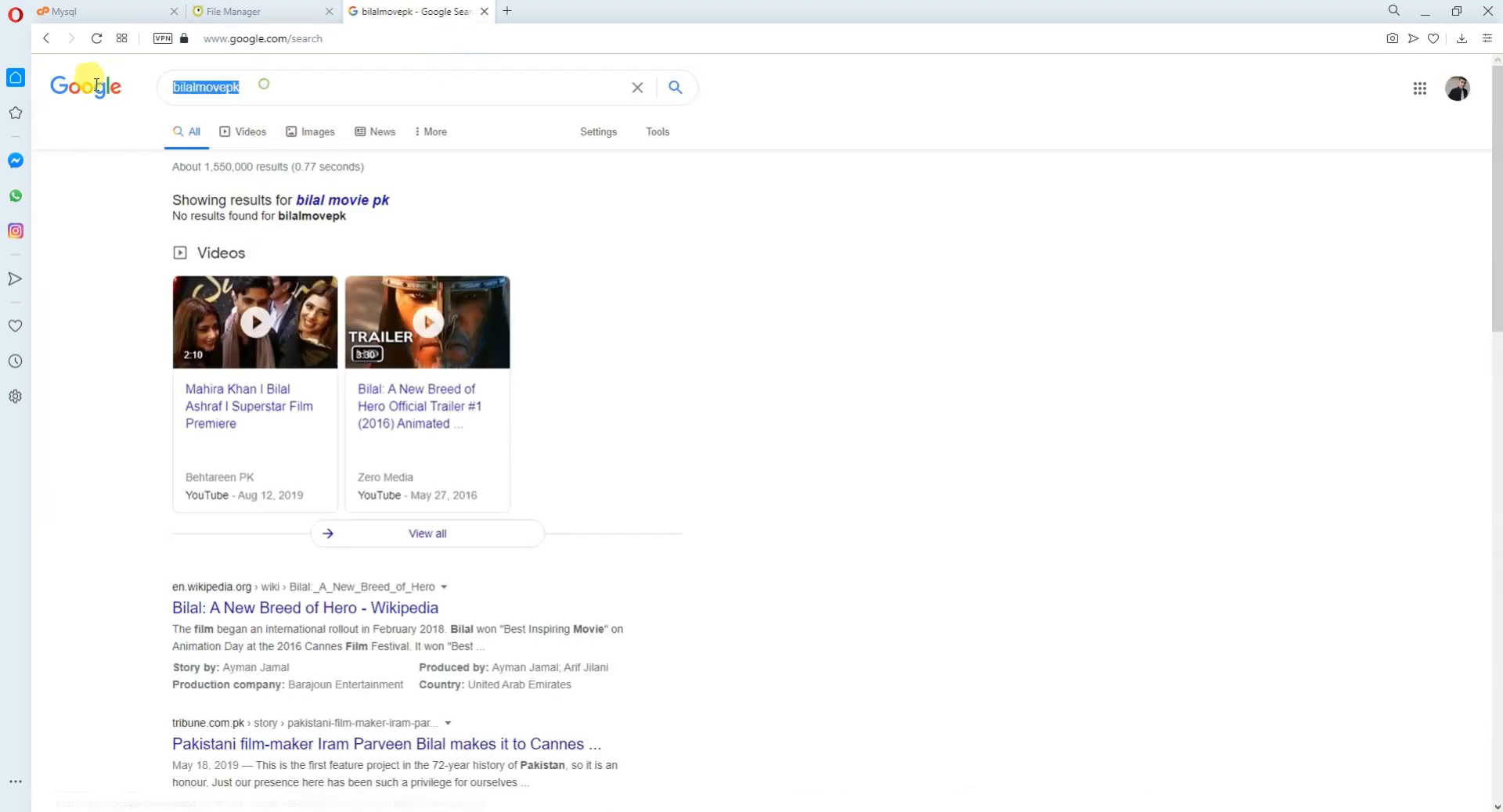
pyautogui.click(250, 40)
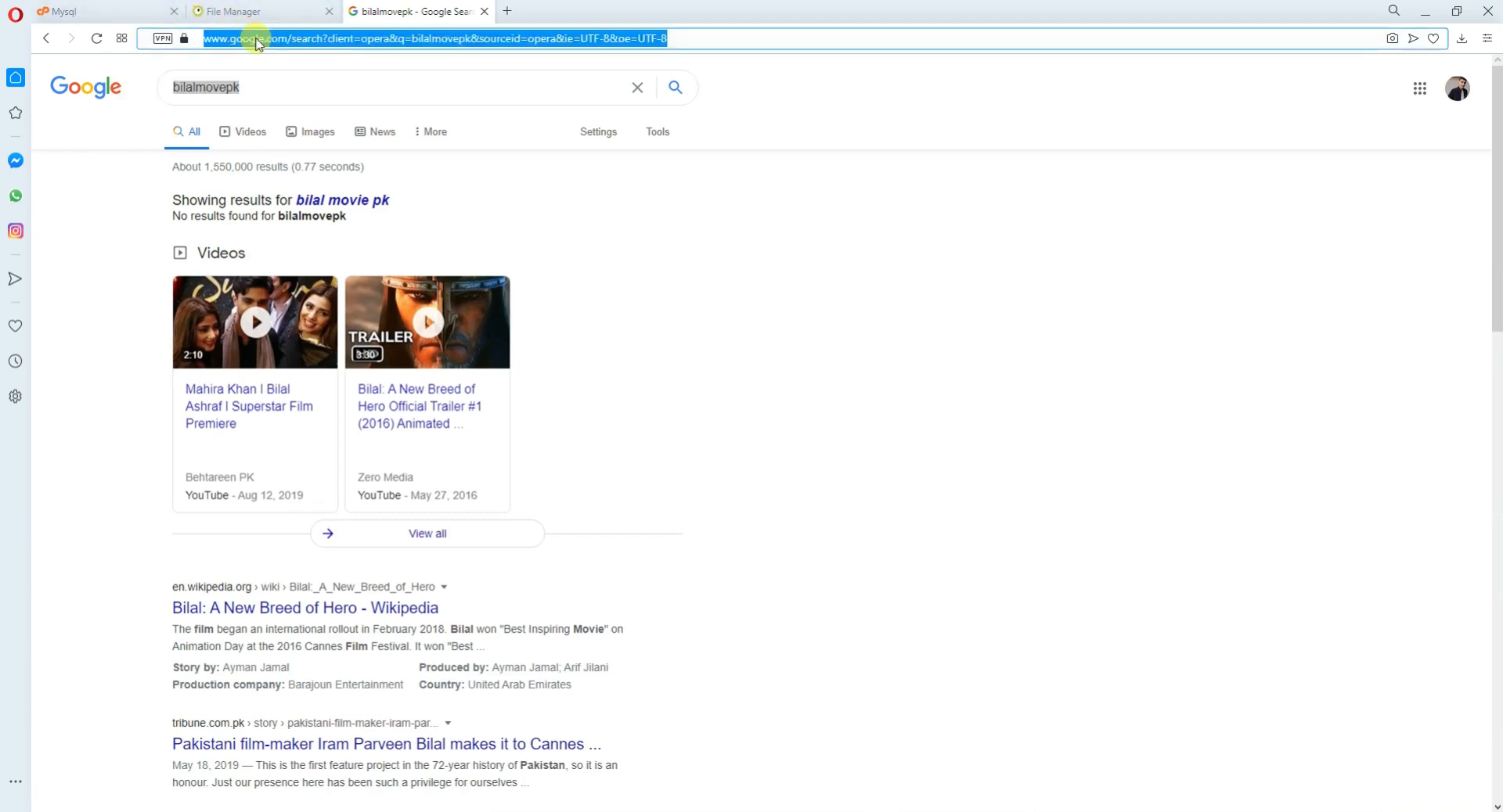
pyautogui.hotkey('ctrl', 'v')
pyautogui.press('BackSpace')
pyautogui.press('BackSpace')
pyautogui.press('BackSpace')
pyautogui.press('BackSpace')
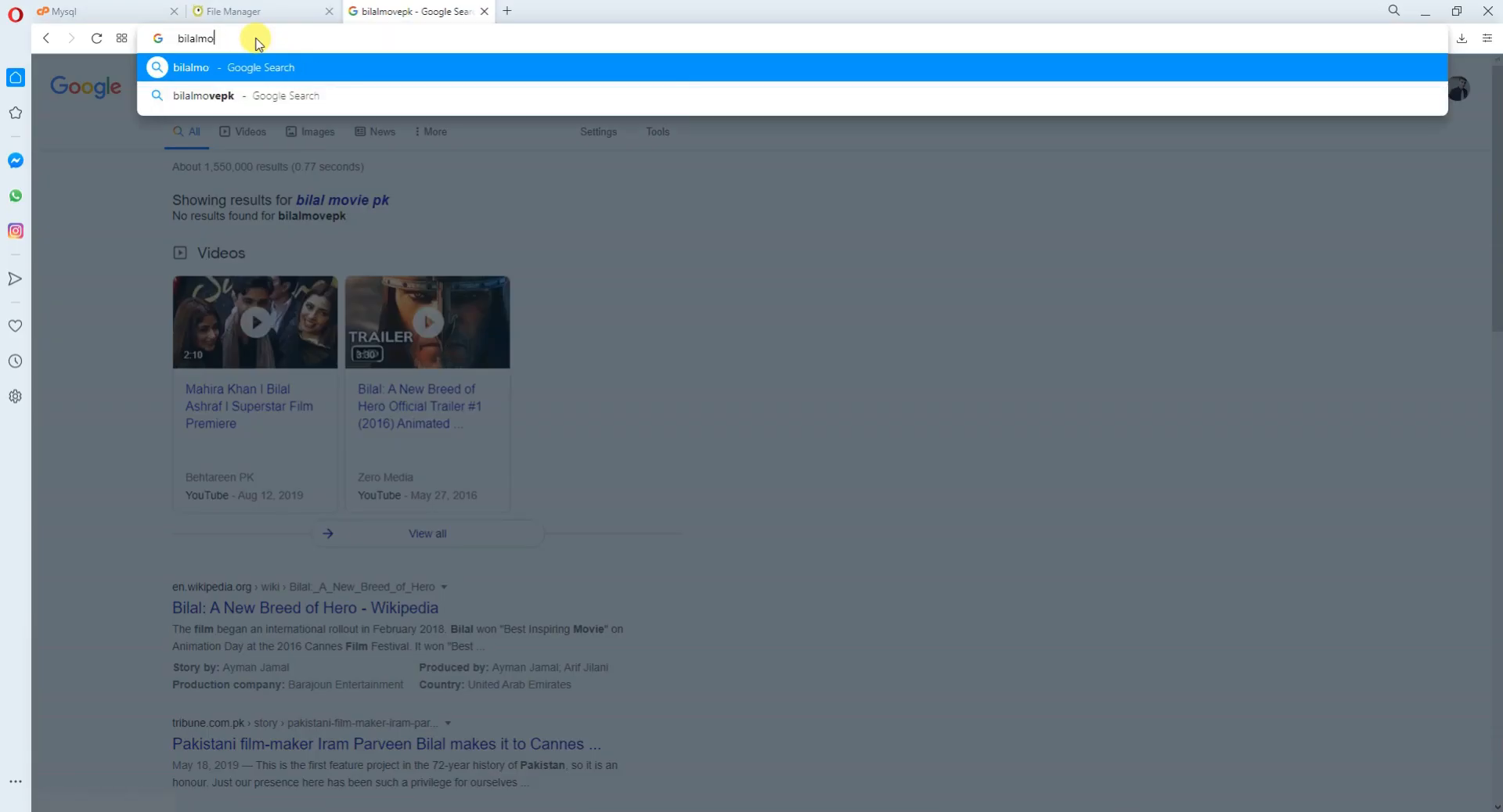
pyautogui.press('BackSpace')
pyautogui.press('BackSpace')
pyautogui.write('.')
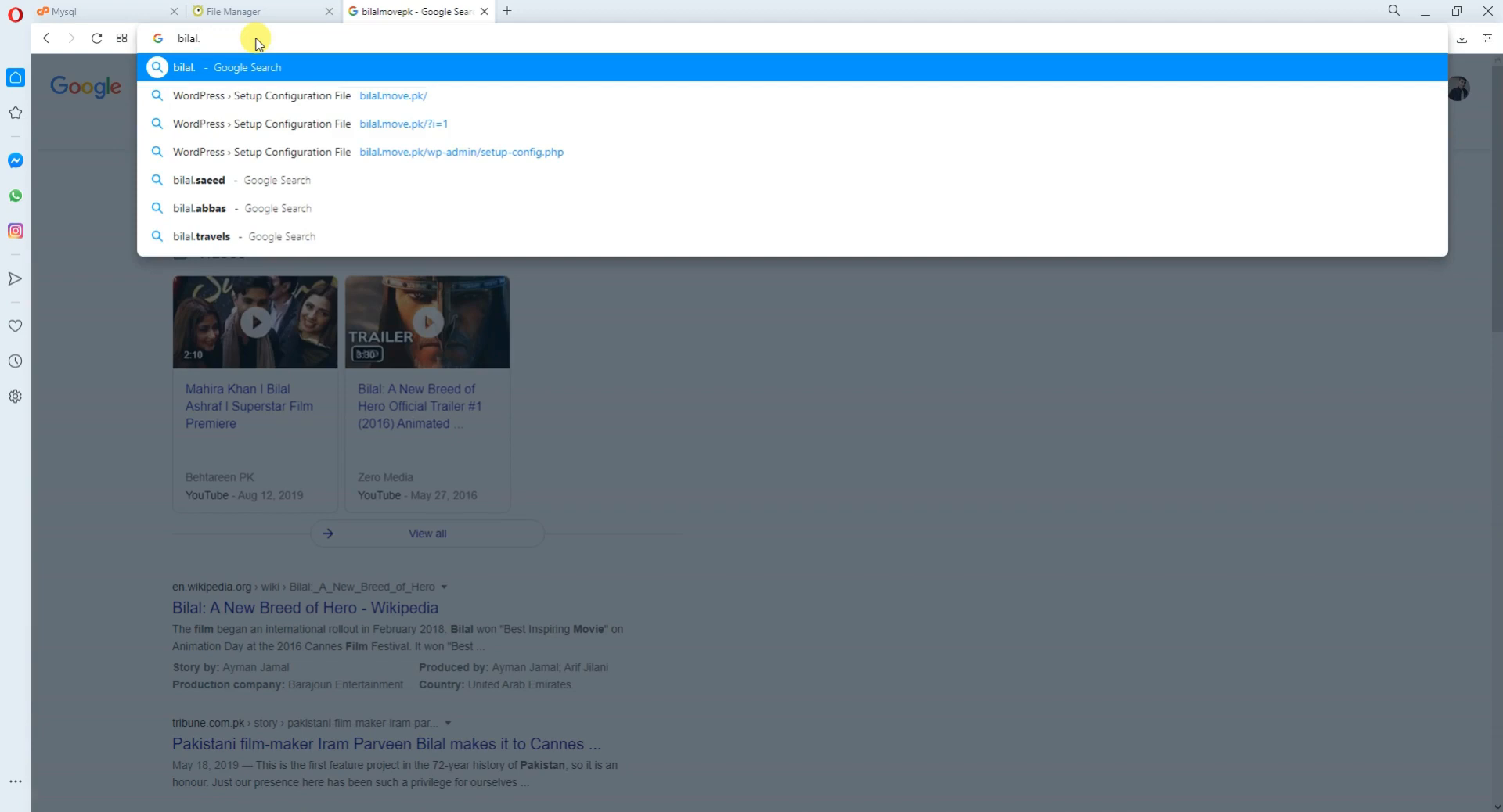
pyautogui.write('mov')
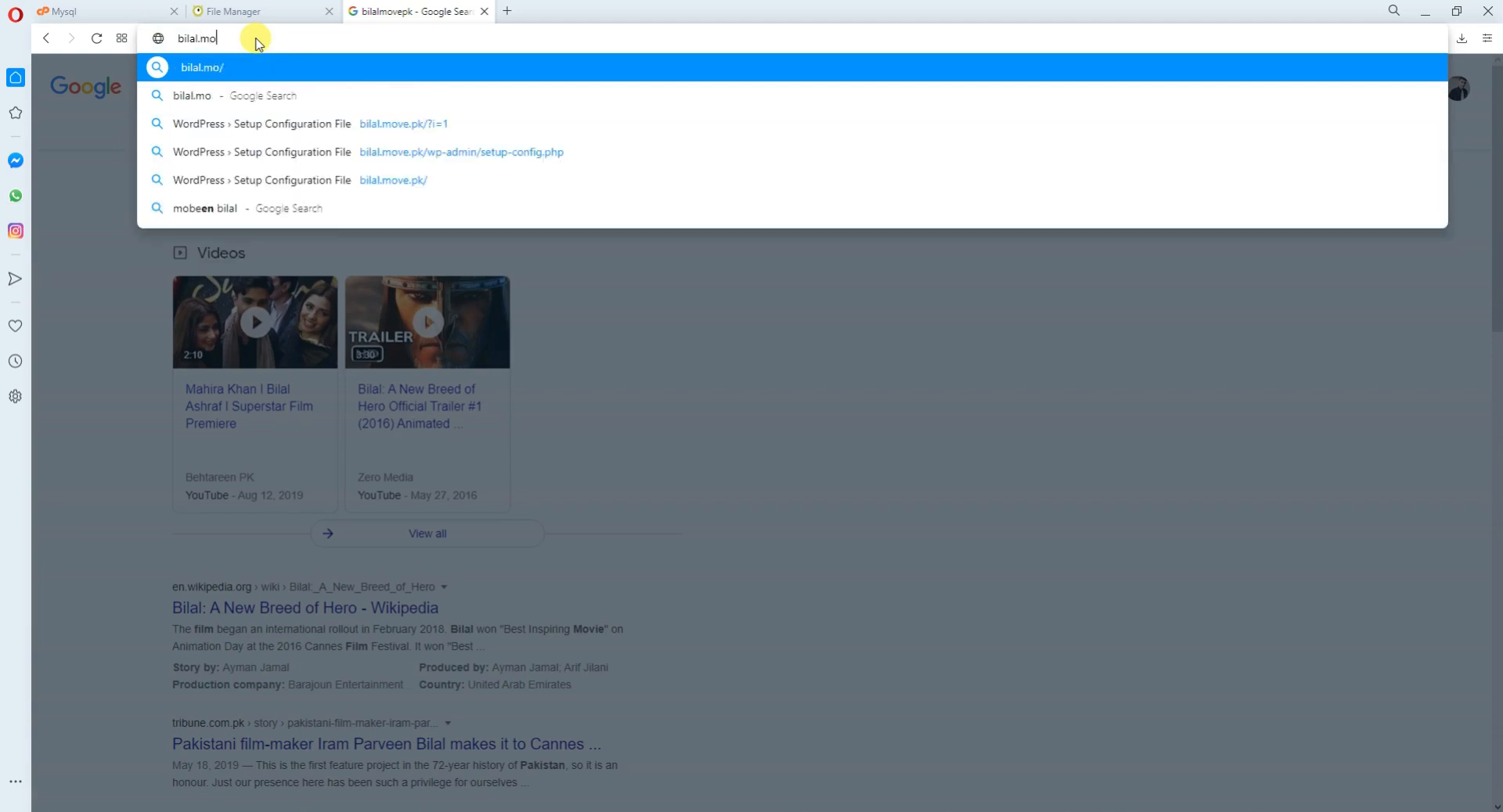
pyautogui.write('e.pk')
pyautogui.press('Return')
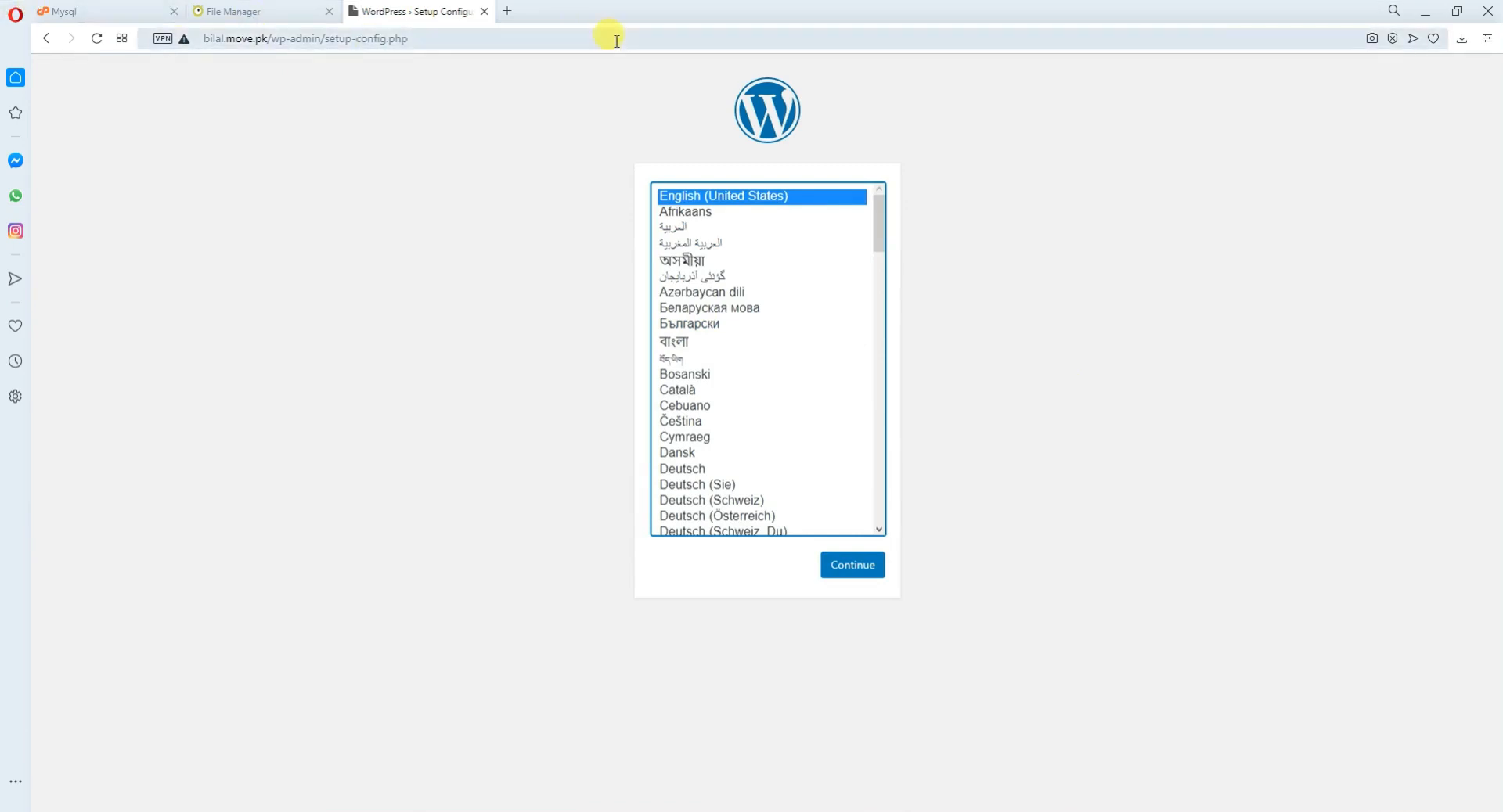
# - Continue WordPress setup in English to the database form and select the default database name
pyautogui.click(853, 562)
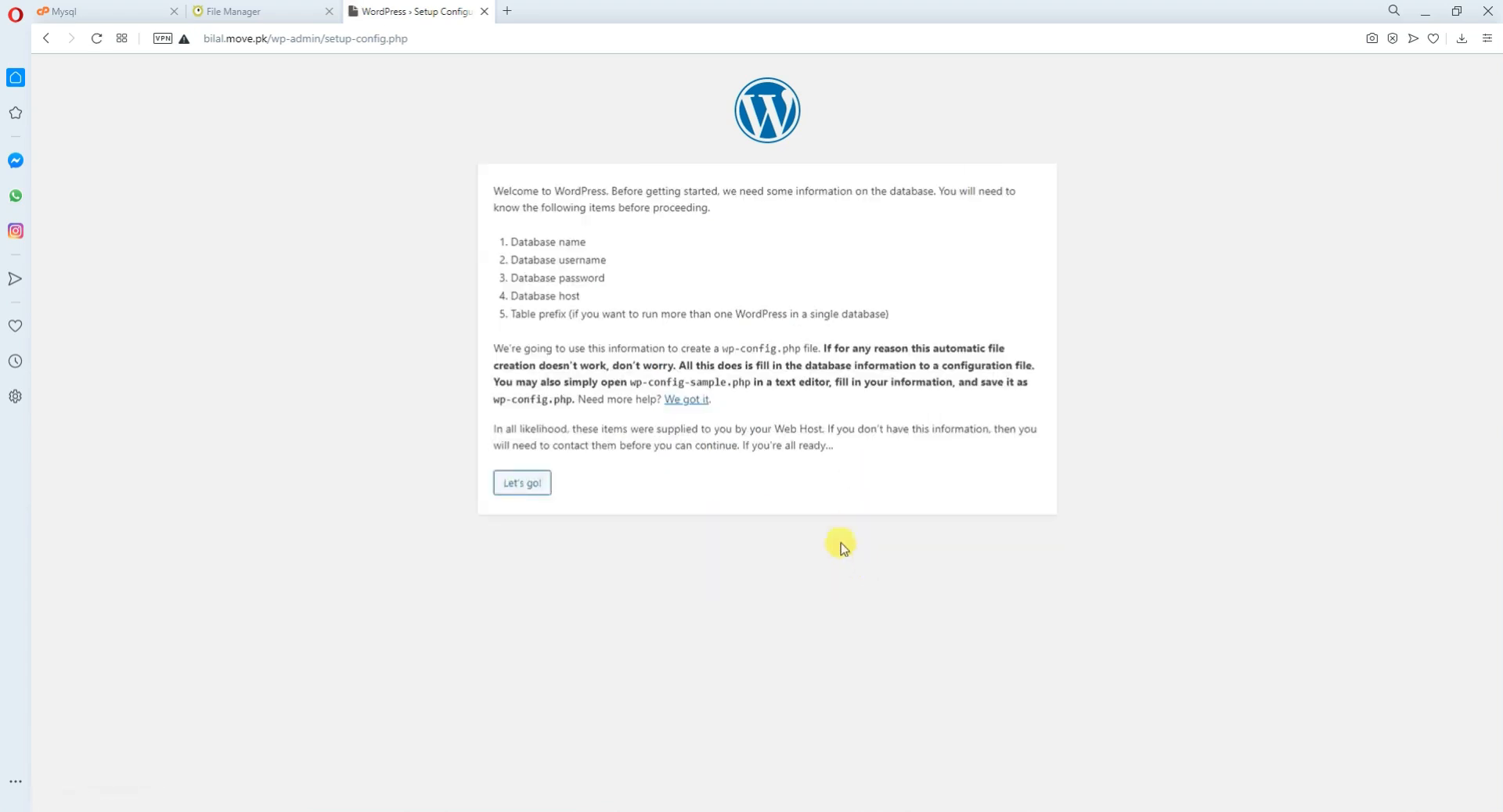
pyautogui.click(517, 496)
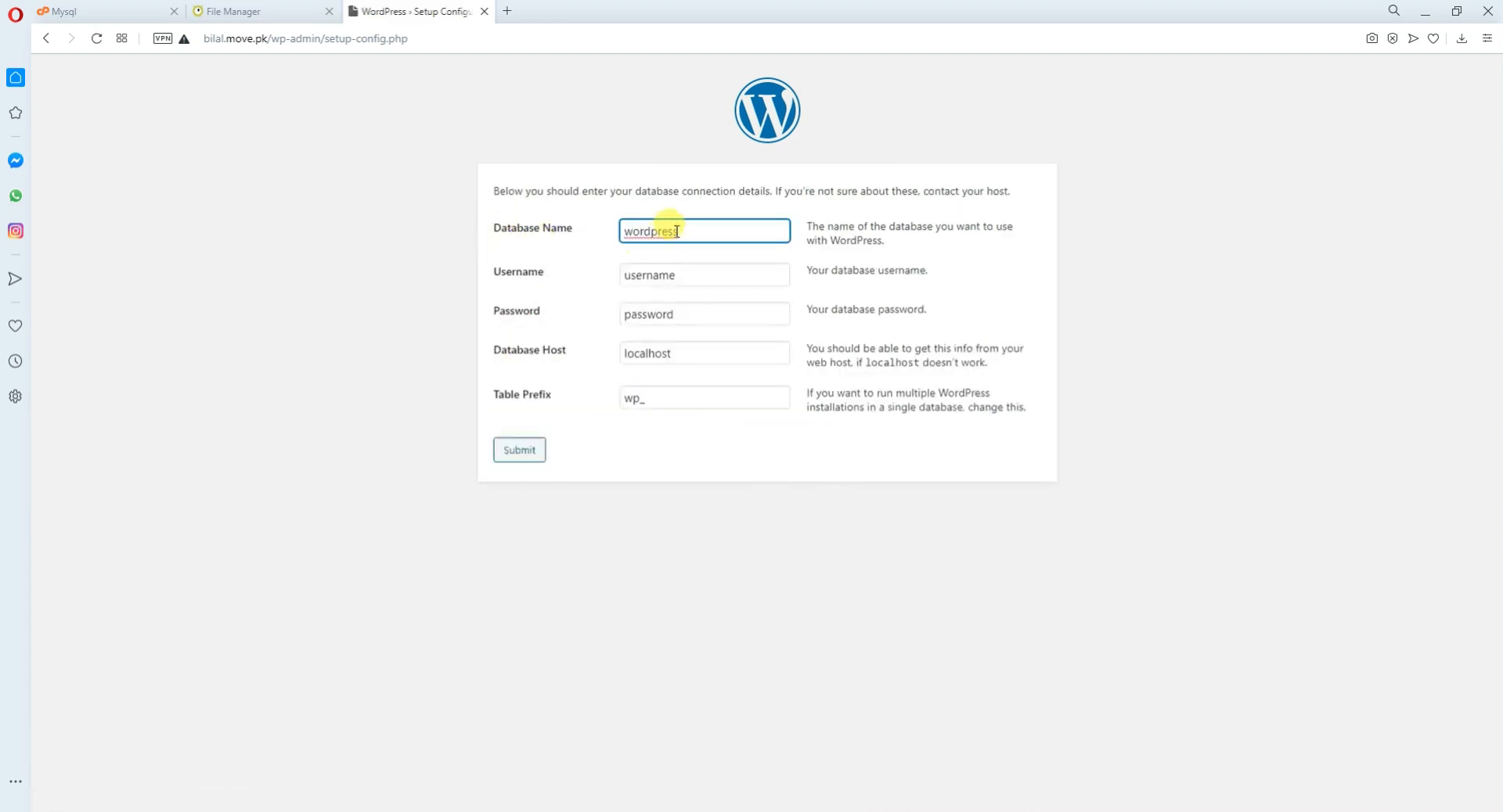
pyautogui.doubleClick(704, 231)
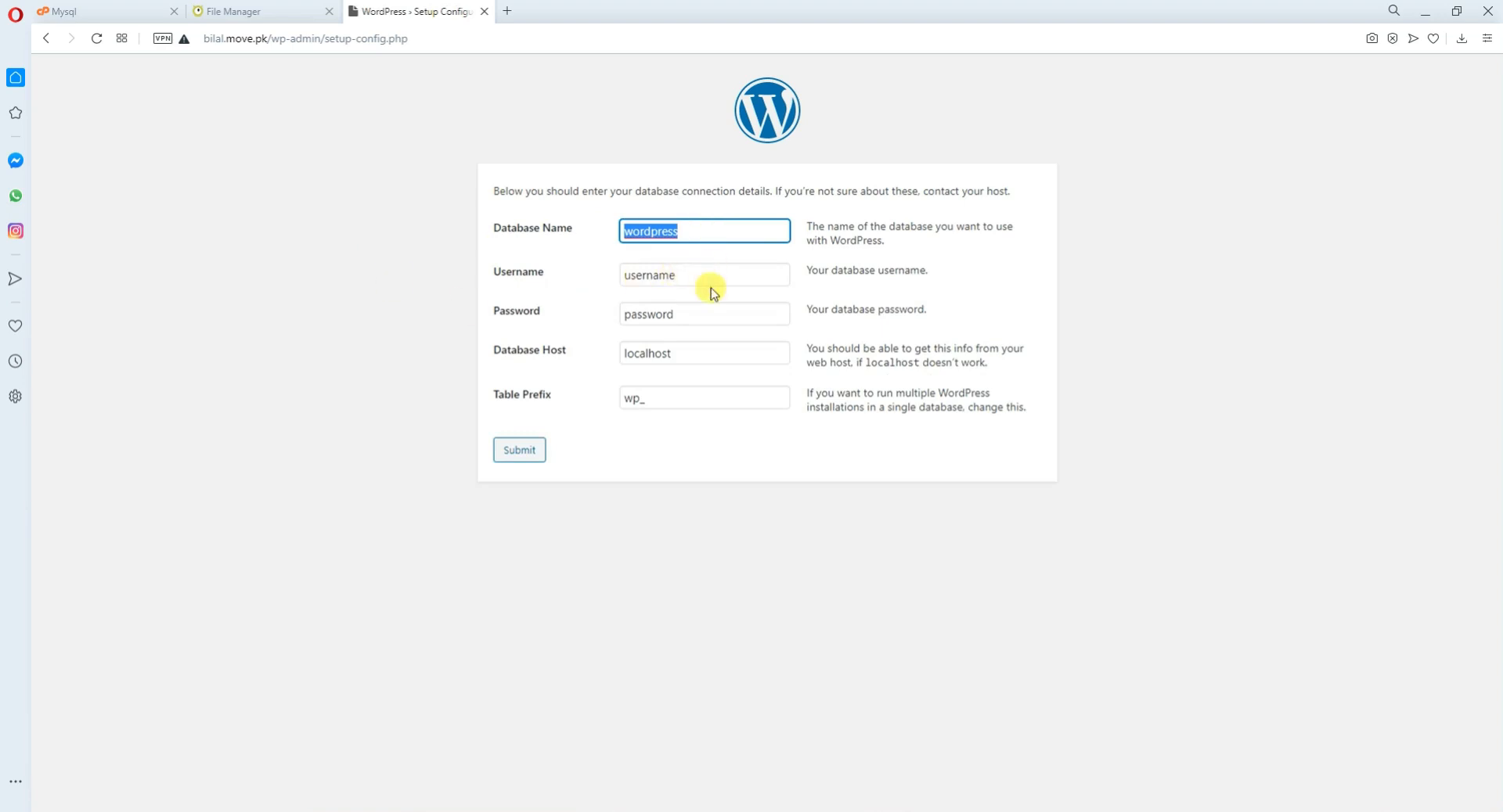
# - Select the database name in the hosting panel's MySQL Databases list for copying
pyautogui.click(231, 11)
pyautogui.click(125, 11)
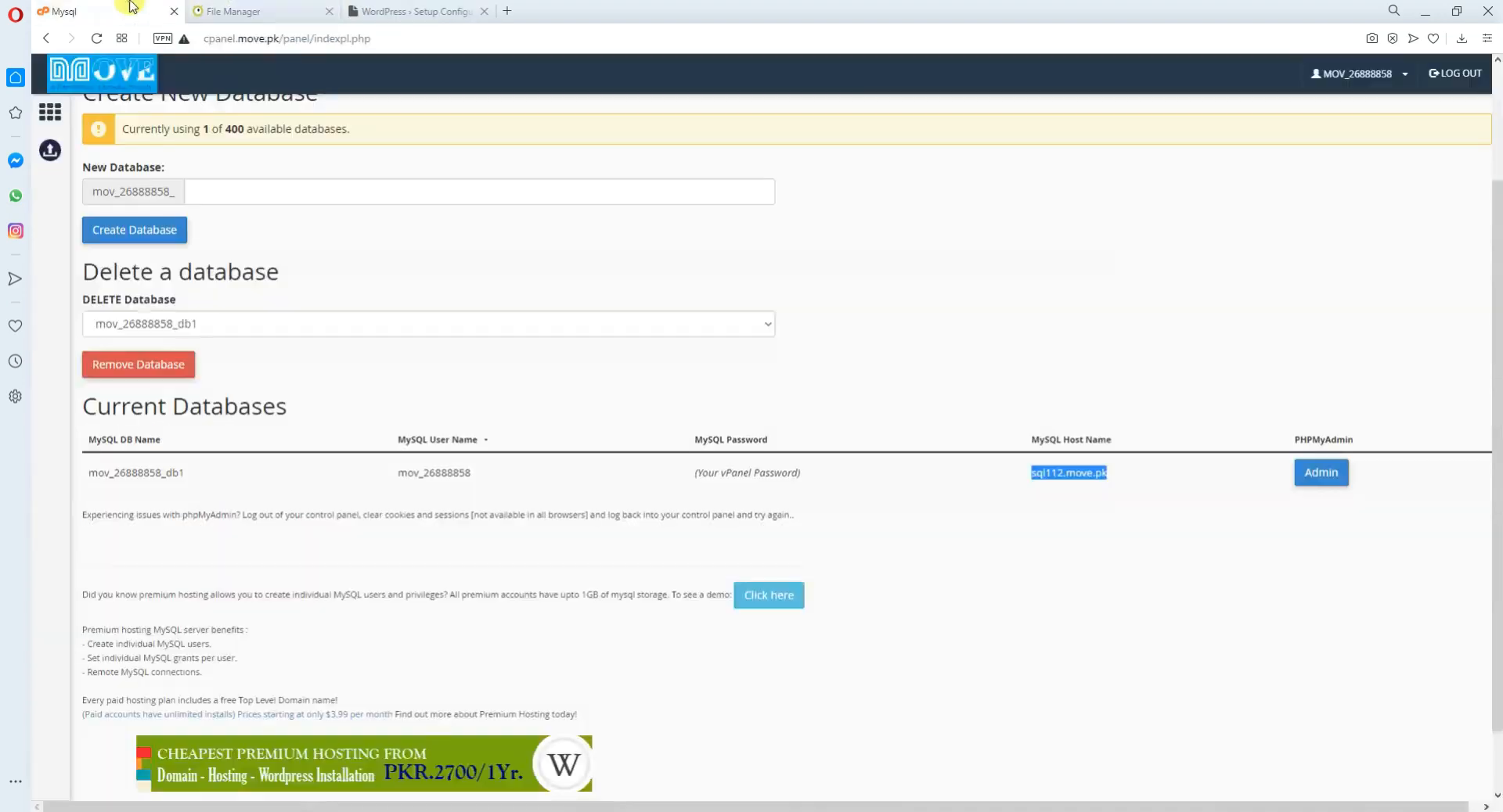
pyautogui.moveTo(188, 472); pyautogui.dragTo(60, 481)
pyautogui.click(217, 494)
pyautogui.moveTo(188, 476); pyautogui.dragTo(84, 473)
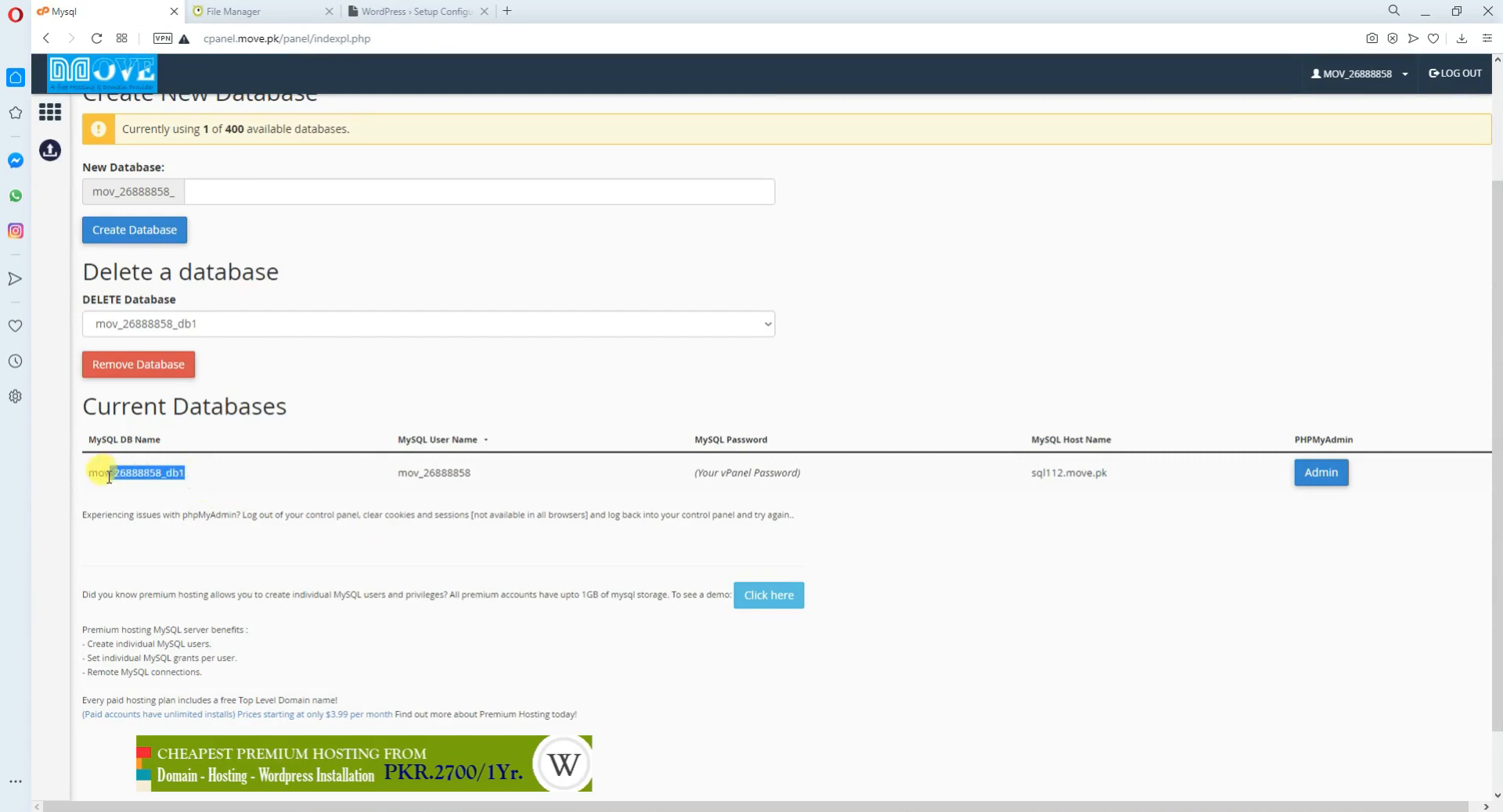
pyautogui.rightClick(118, 473)
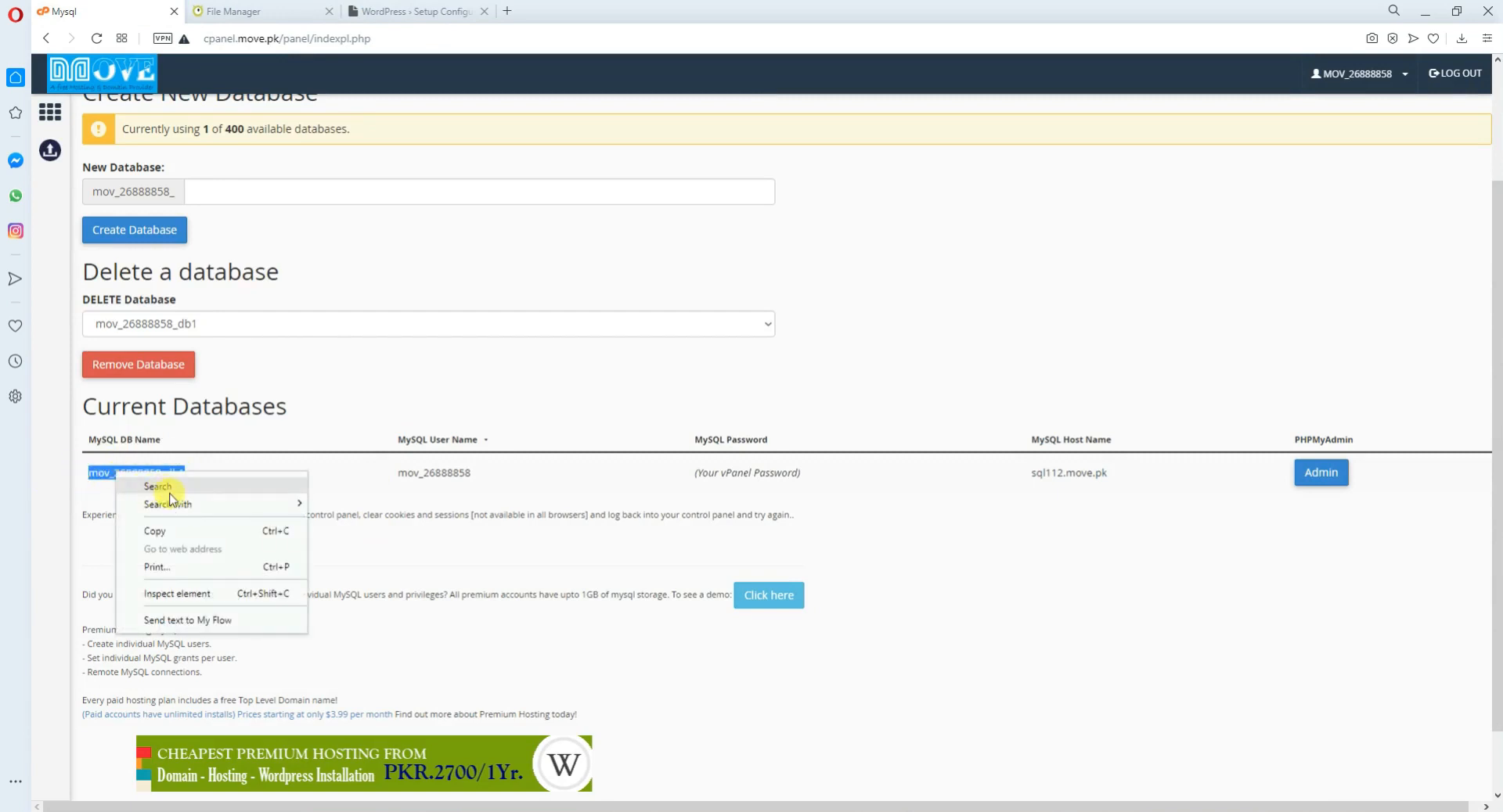
# - Copy the hosting database name and user name into the WordPress connection form
pyautogui.click(160, 531)
pyautogui.click(415, 11)
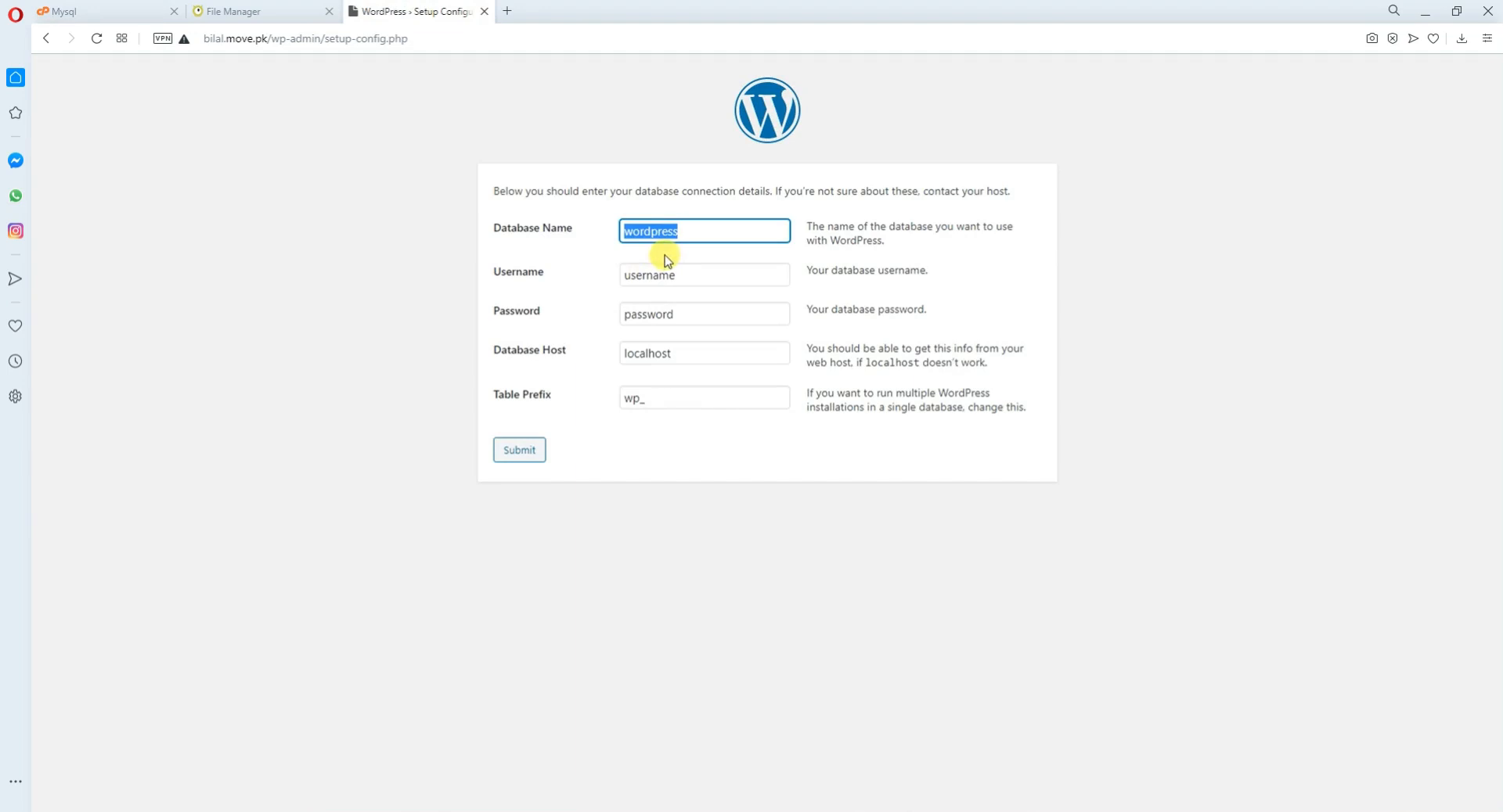
pyautogui.hotkey('ctrl', 'v')
pyautogui.click(101, 11)
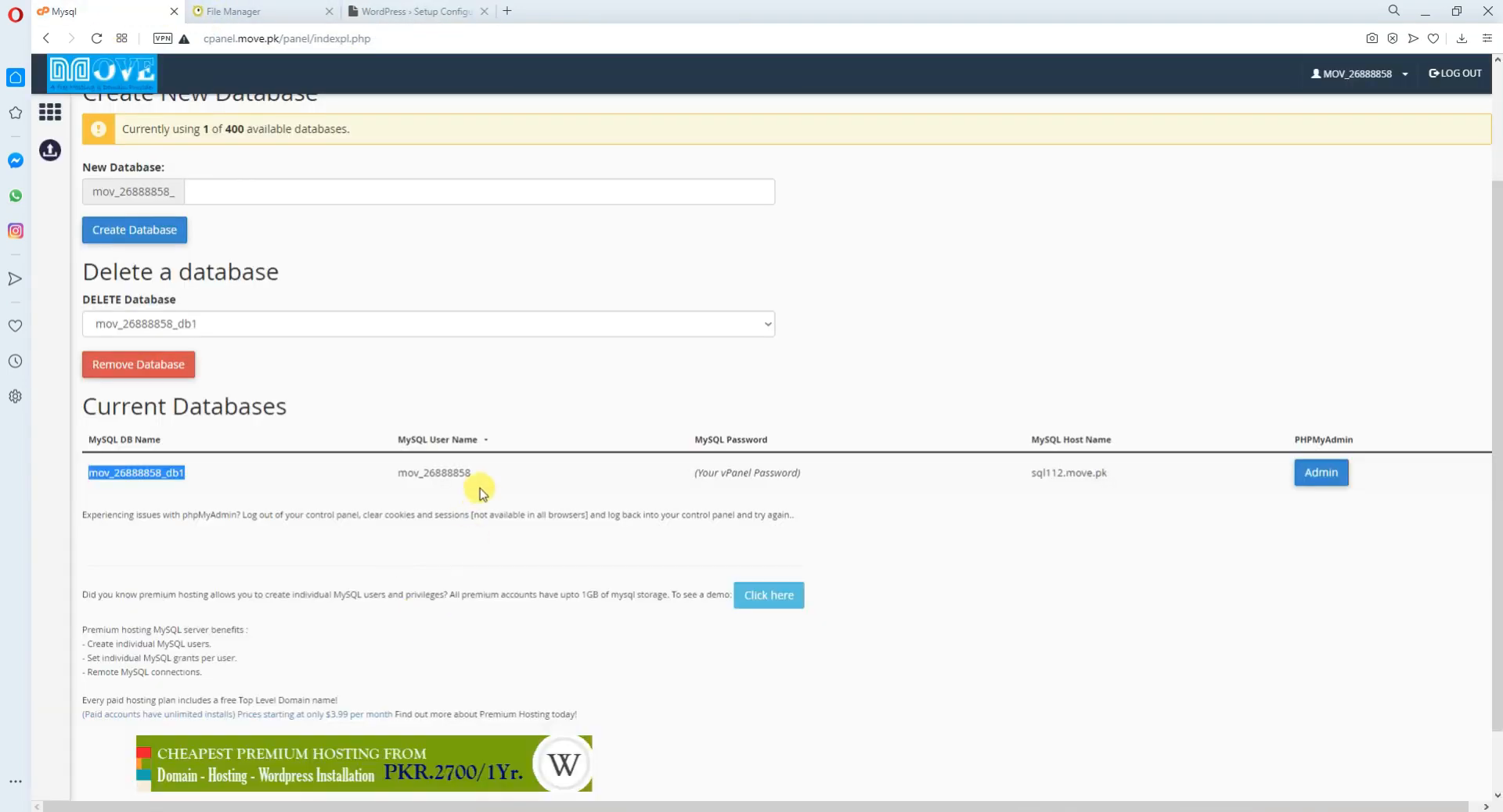
pyautogui.moveTo(473, 474); pyautogui.dragTo(399, 473)
pyautogui.rightClick(399, 474)
pyautogui.click(465, 538)
pyautogui.click(417, 11)
pyautogui.press('Tab')
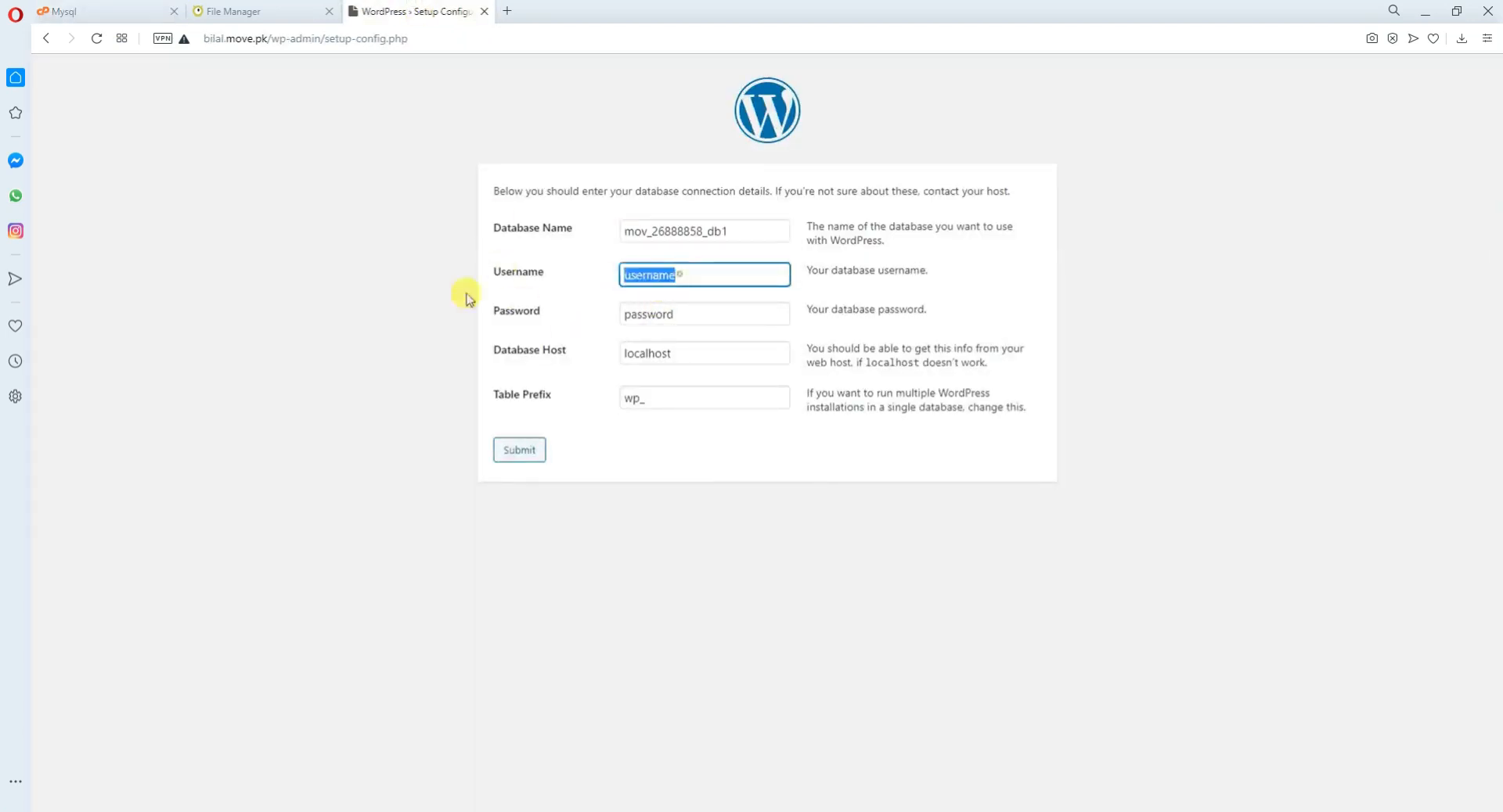
pyautogui.hotkey('ctrl', 'v')
# - Enter the database password and paste host sql112.move.pk, removing the leading space
pyautogui.press('Tab')
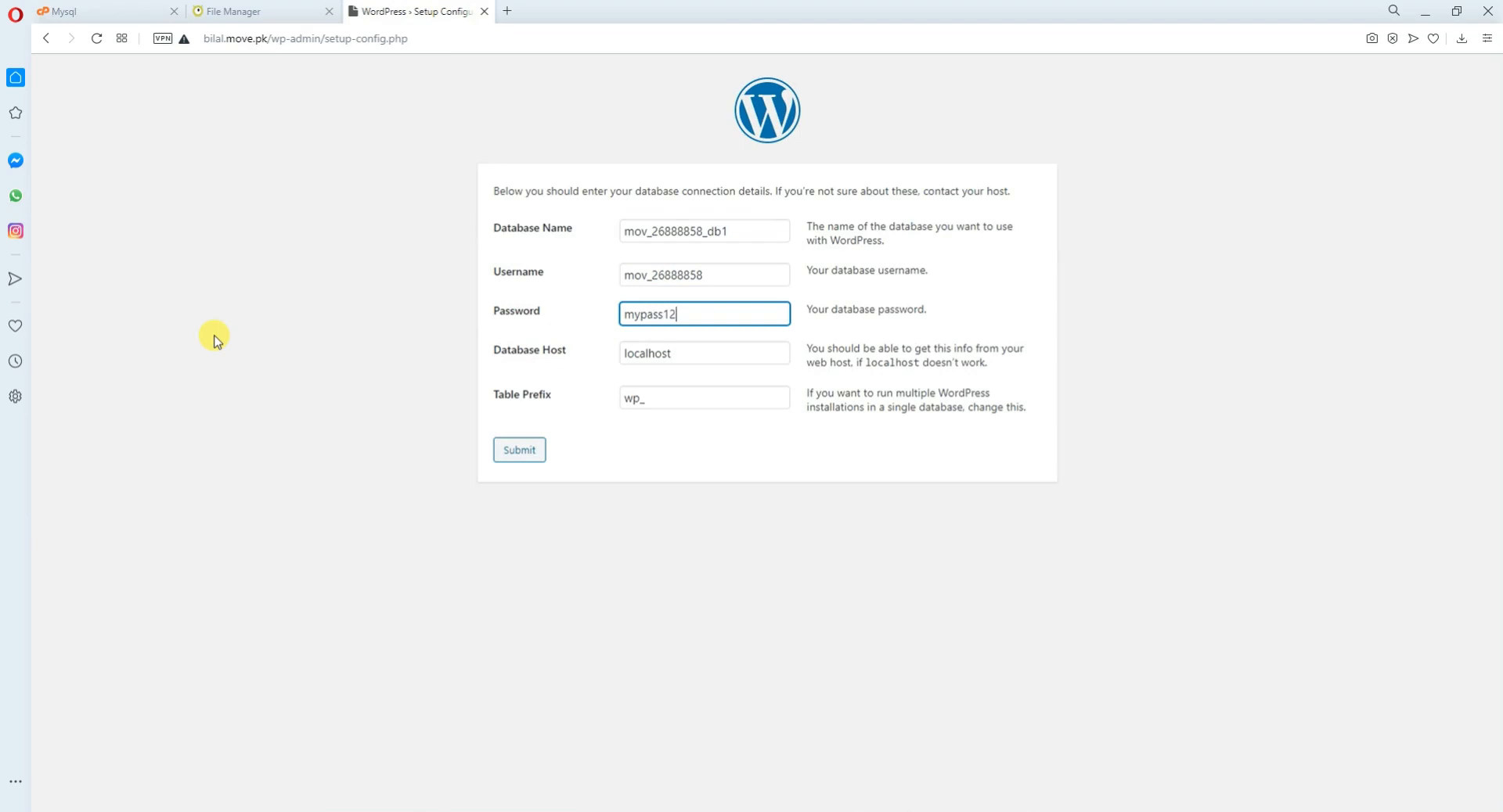
pyautogui.press('Tab')
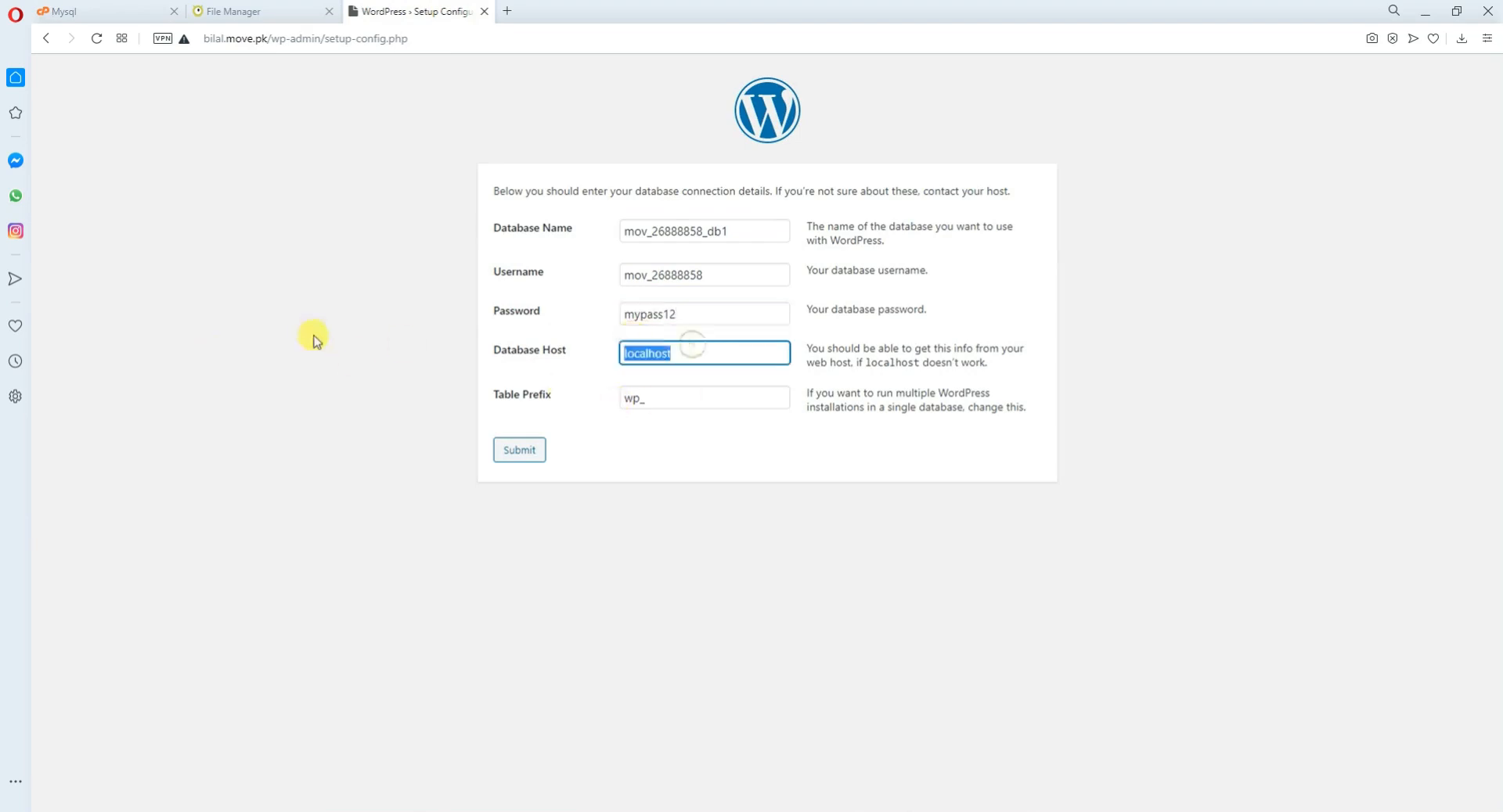
pyautogui.click(61, 9)
pyautogui.moveTo(1107, 473); pyautogui.dragTo(1013, 474)
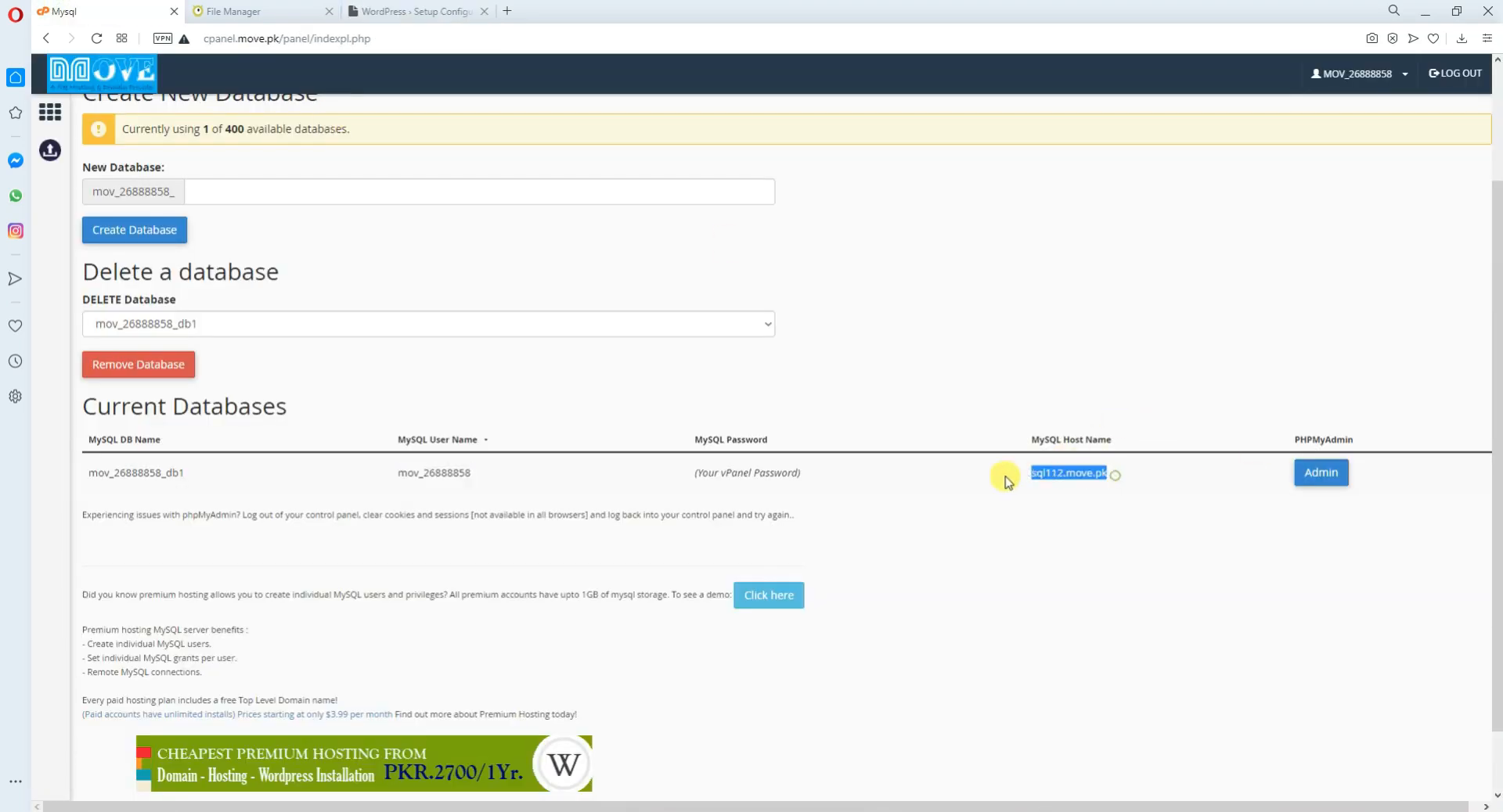
pyautogui.rightClick(1049, 474)
pyautogui.click(1093, 530)
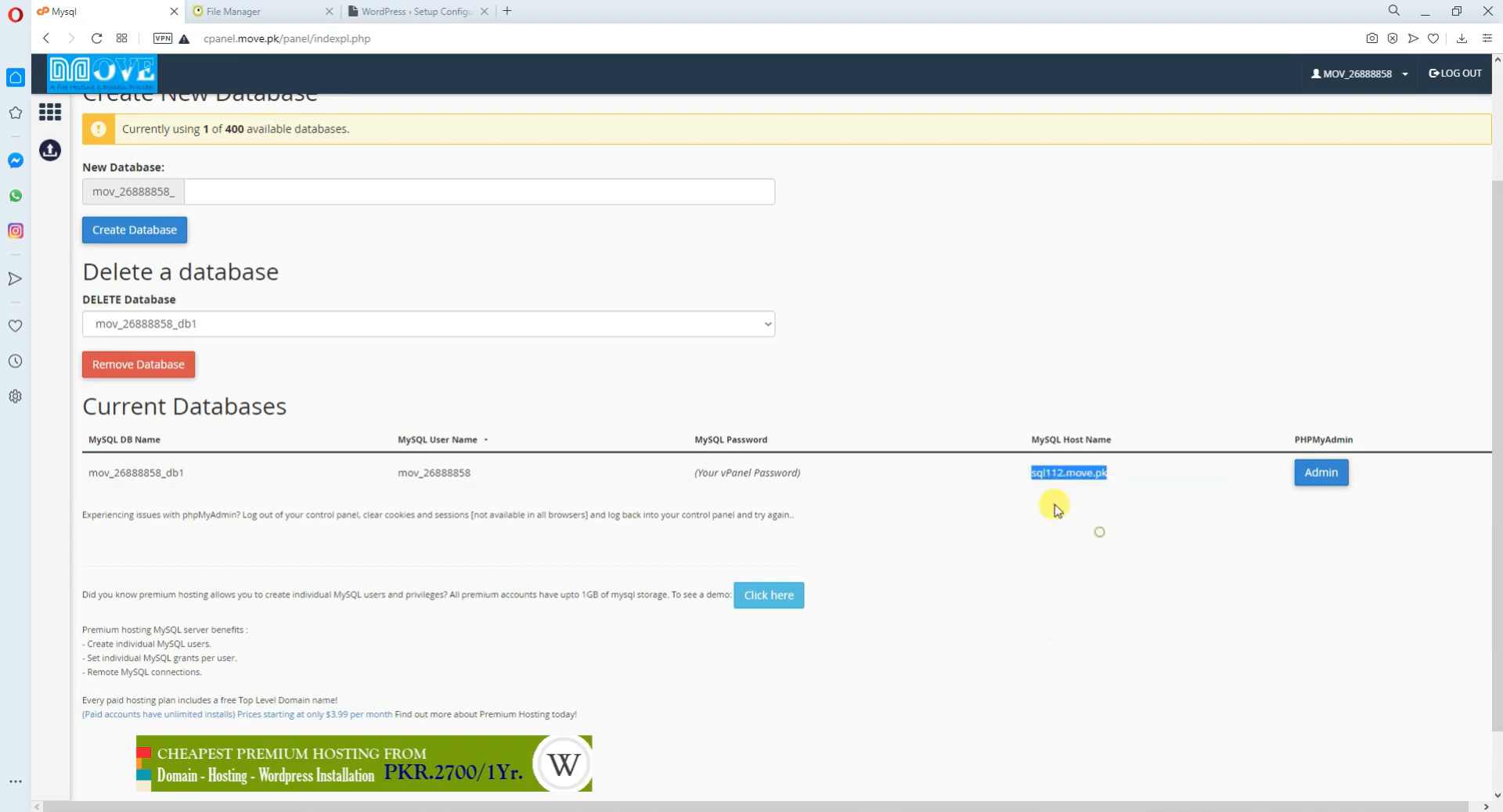
pyautogui.click(476, 17)
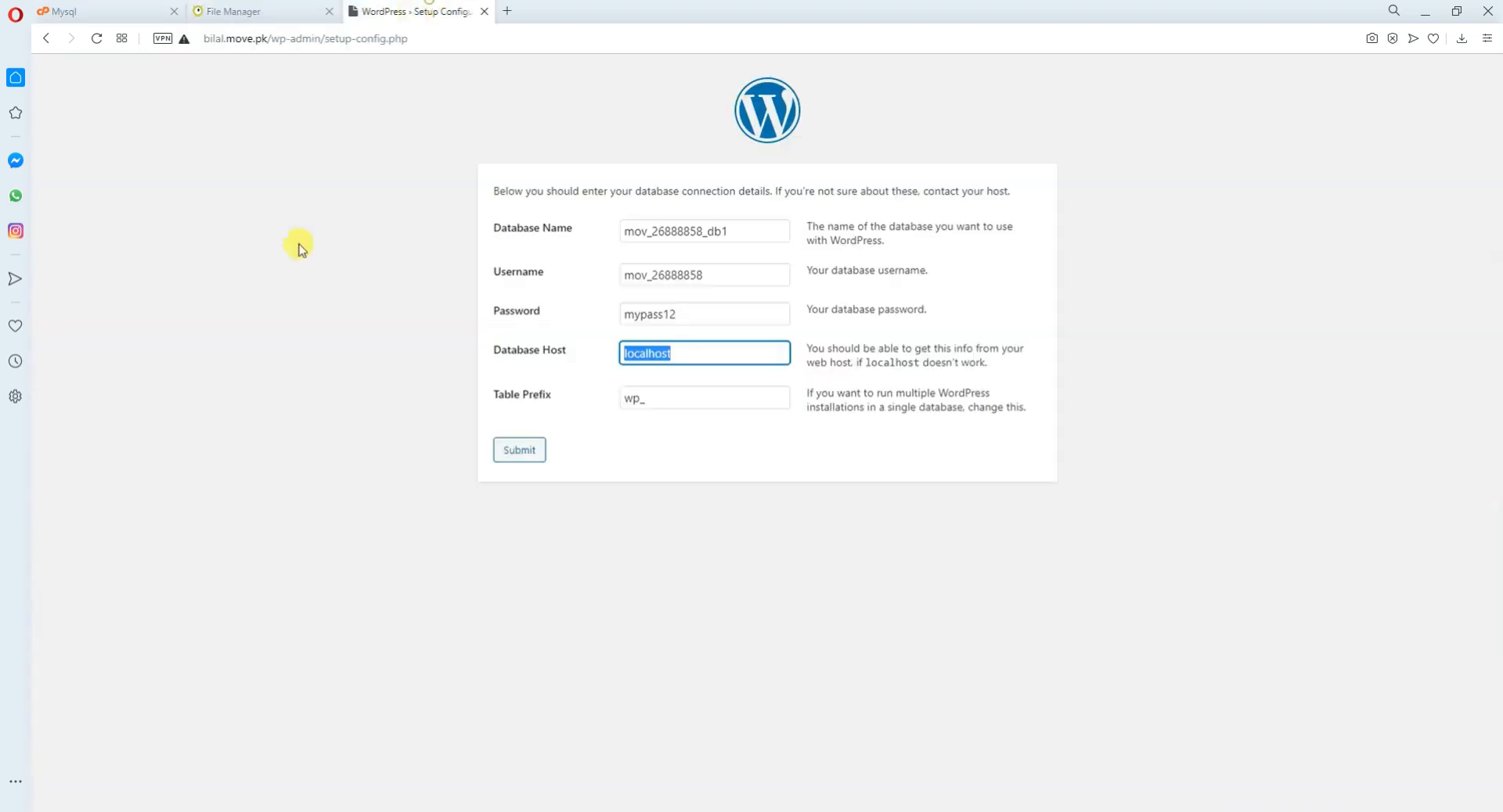
pyautogui.hotkey('ctrl', 'v')
pyautogui.moveTo(654, 353); pyautogui.dragTo(554, 352)
pyautogui.press('BackSpace')
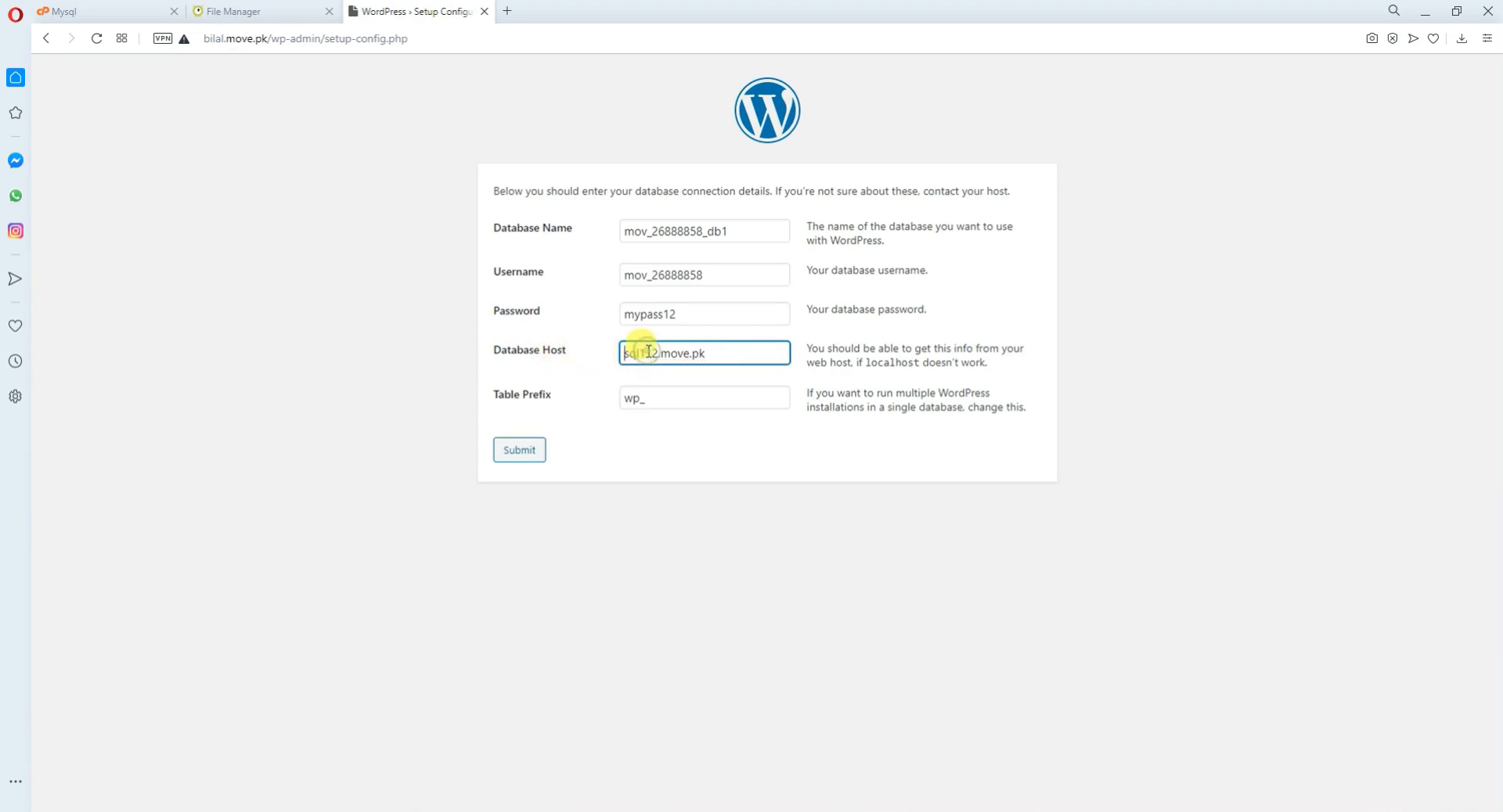
# - Set the table prefix to wp_1 and submit the connection details
pyautogui.click(654, 398)
pyautogui.click(642, 432)
pyautogui.click(509, 452)
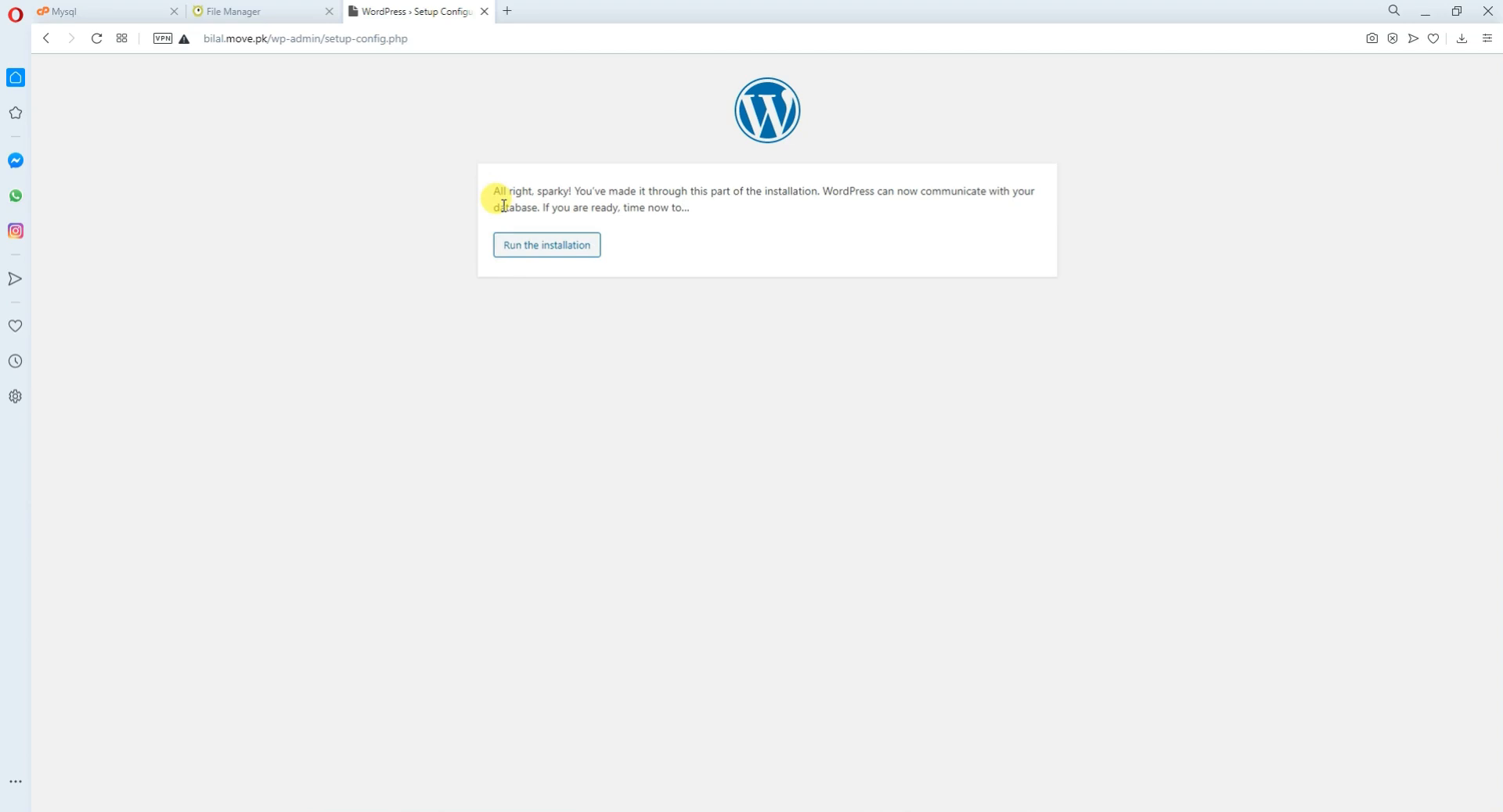
# - Start the installation and set the site title to Testing Website
pyautogui.click(537, 259)
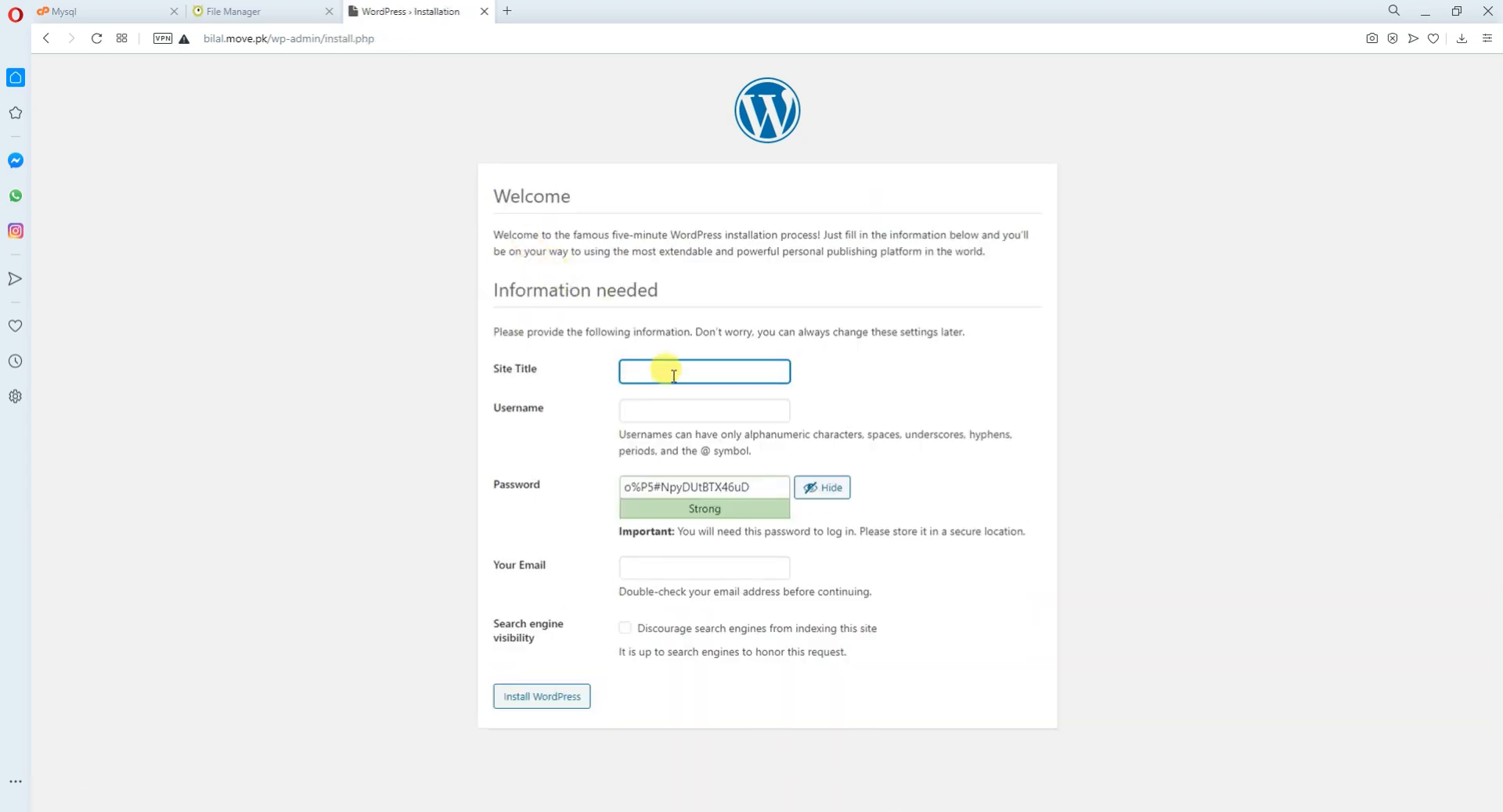
pyautogui.click(673, 374)
pyautogui.click(671, 403)
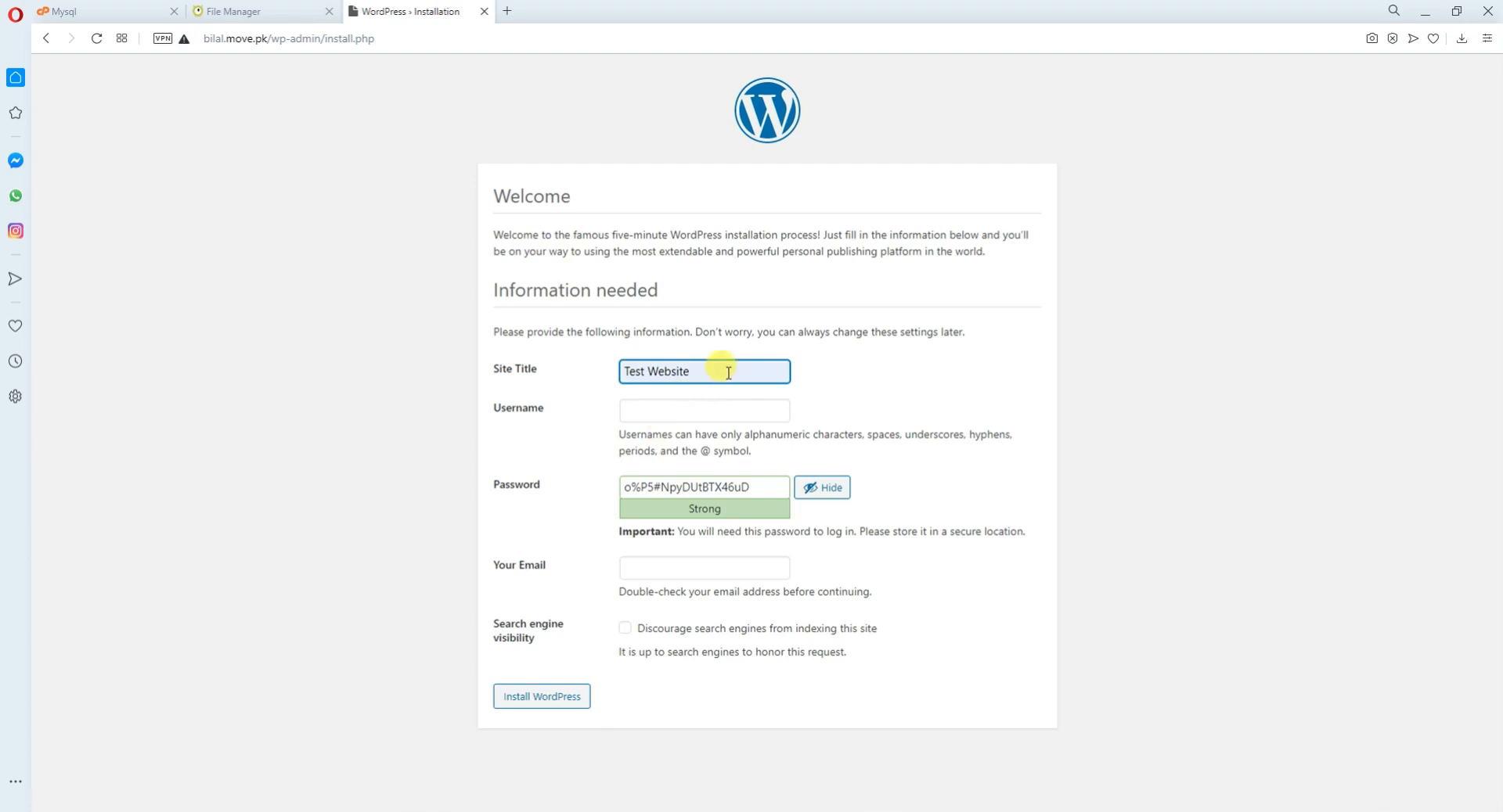
pyautogui.click(653, 370)
pyautogui.write('ing')
# - Set username admin, enter the admin password, and confirm use of the weak password
pyautogui.click(677, 403)
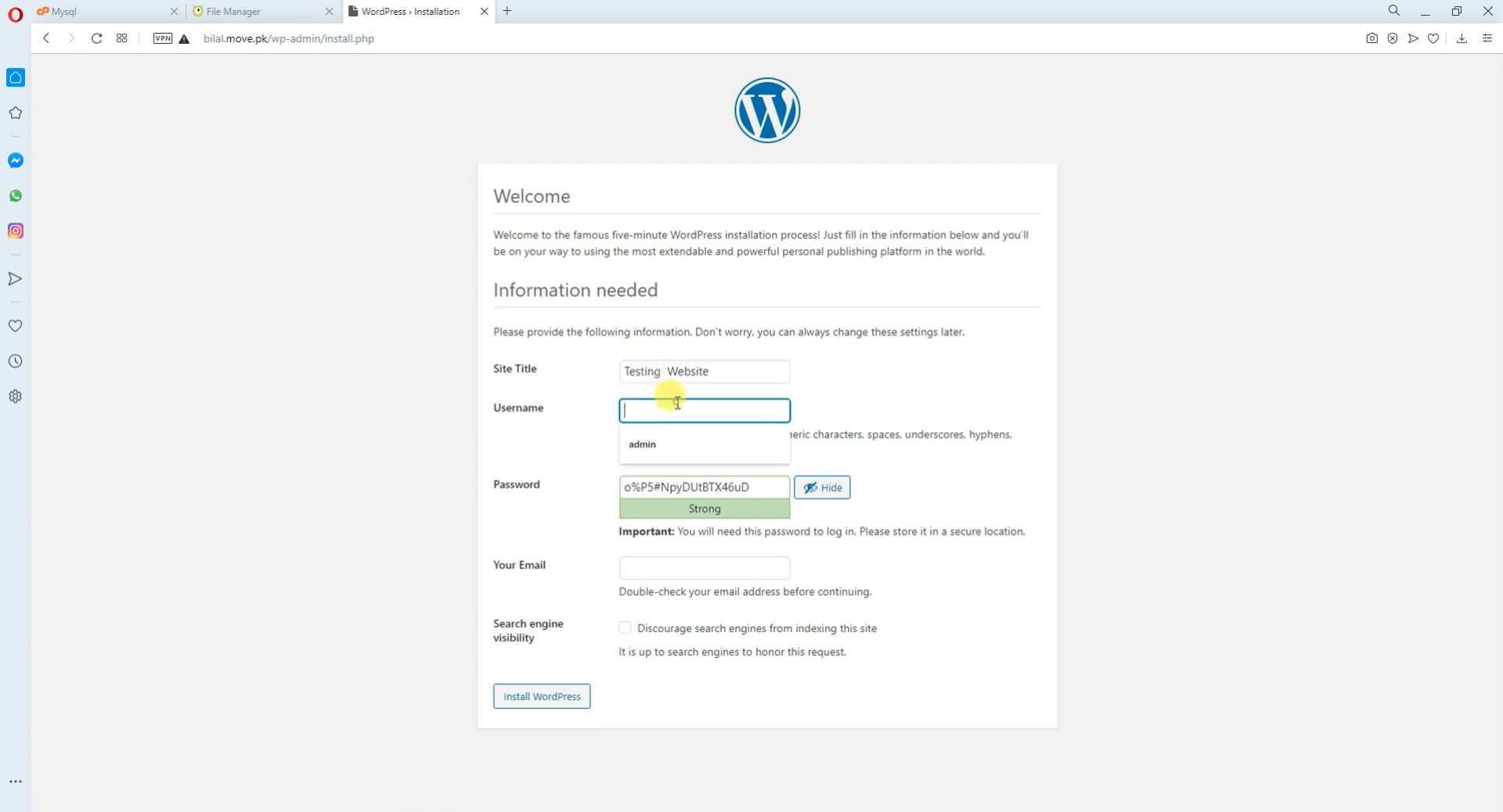
pyautogui.click(681, 446)
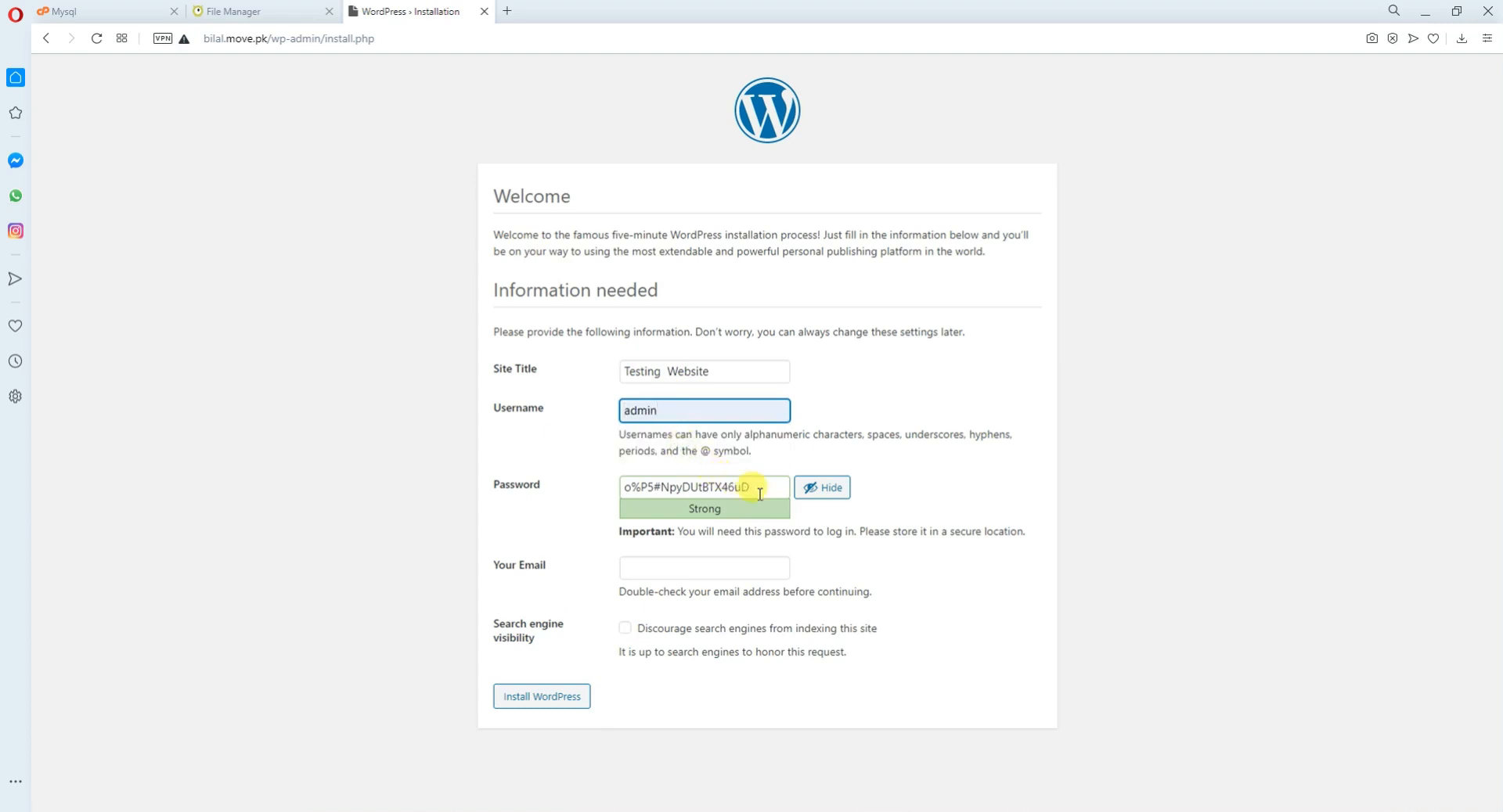
pyautogui.press('Tab')
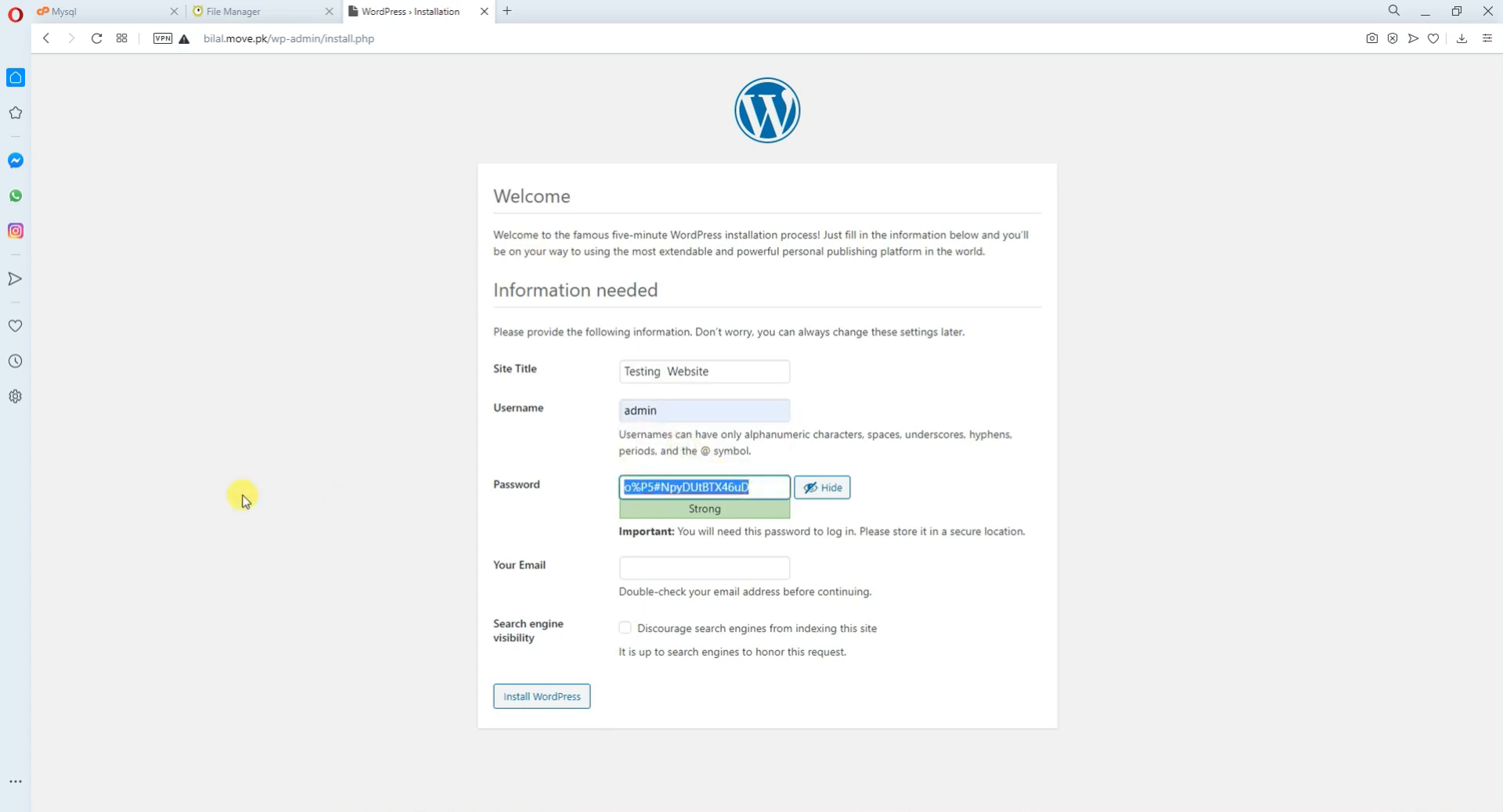
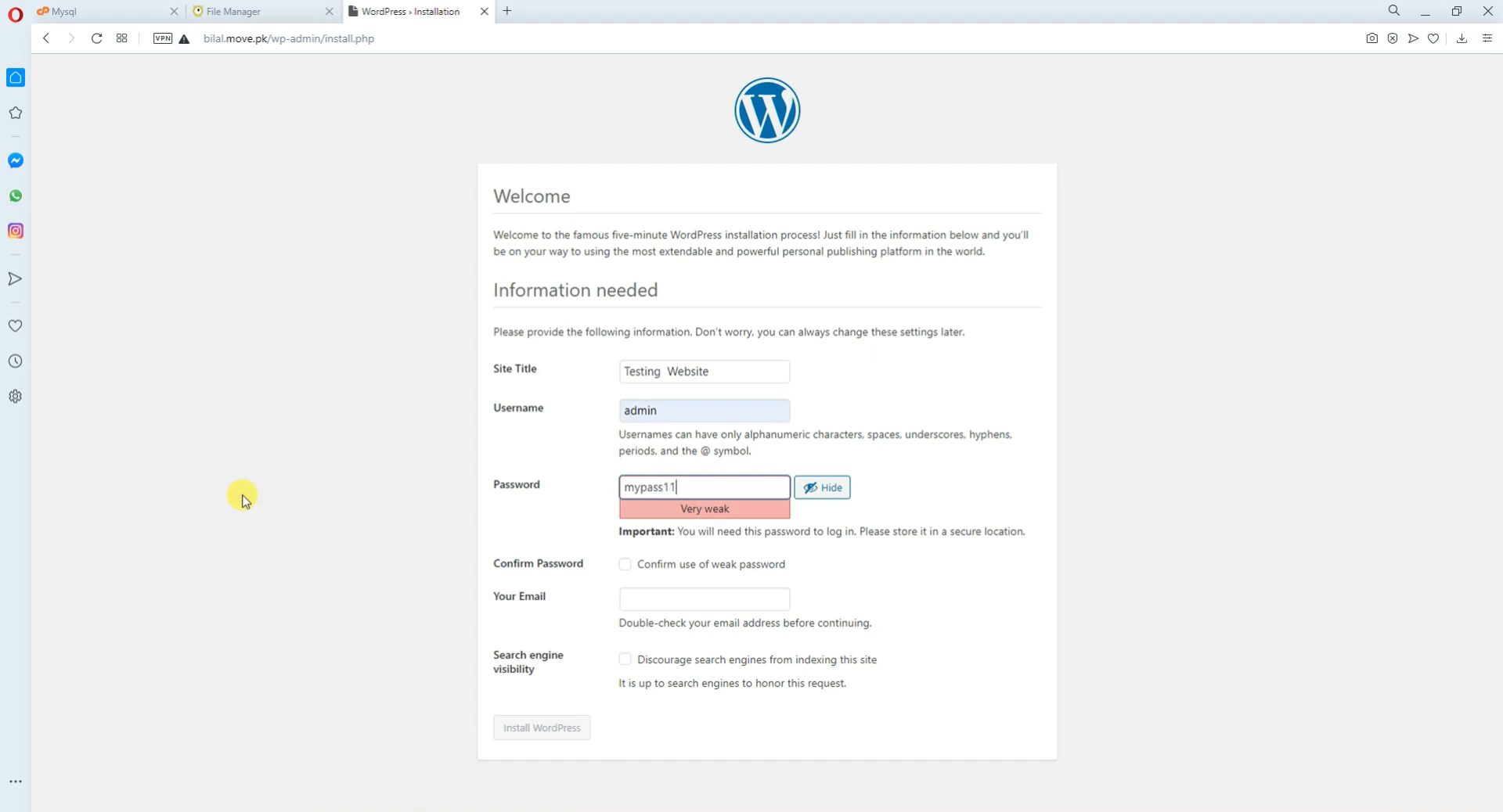
pyautogui.click(821, 488)
pyautogui.click(626, 572)
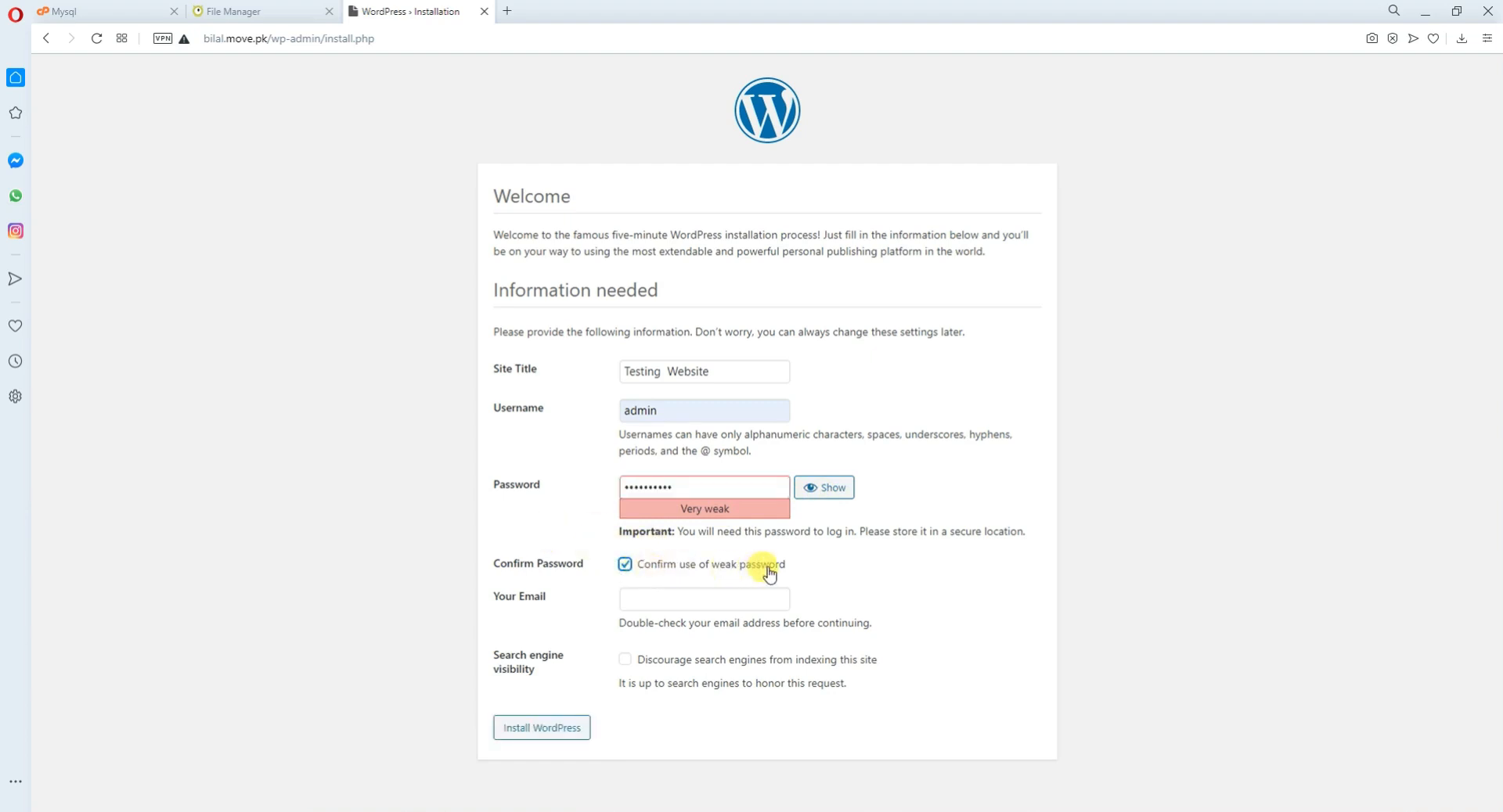
# - Fill in the email address from the saved suggestion and install WordPress
pyautogui.click(694, 600)
pyautogui.click(694, 624)
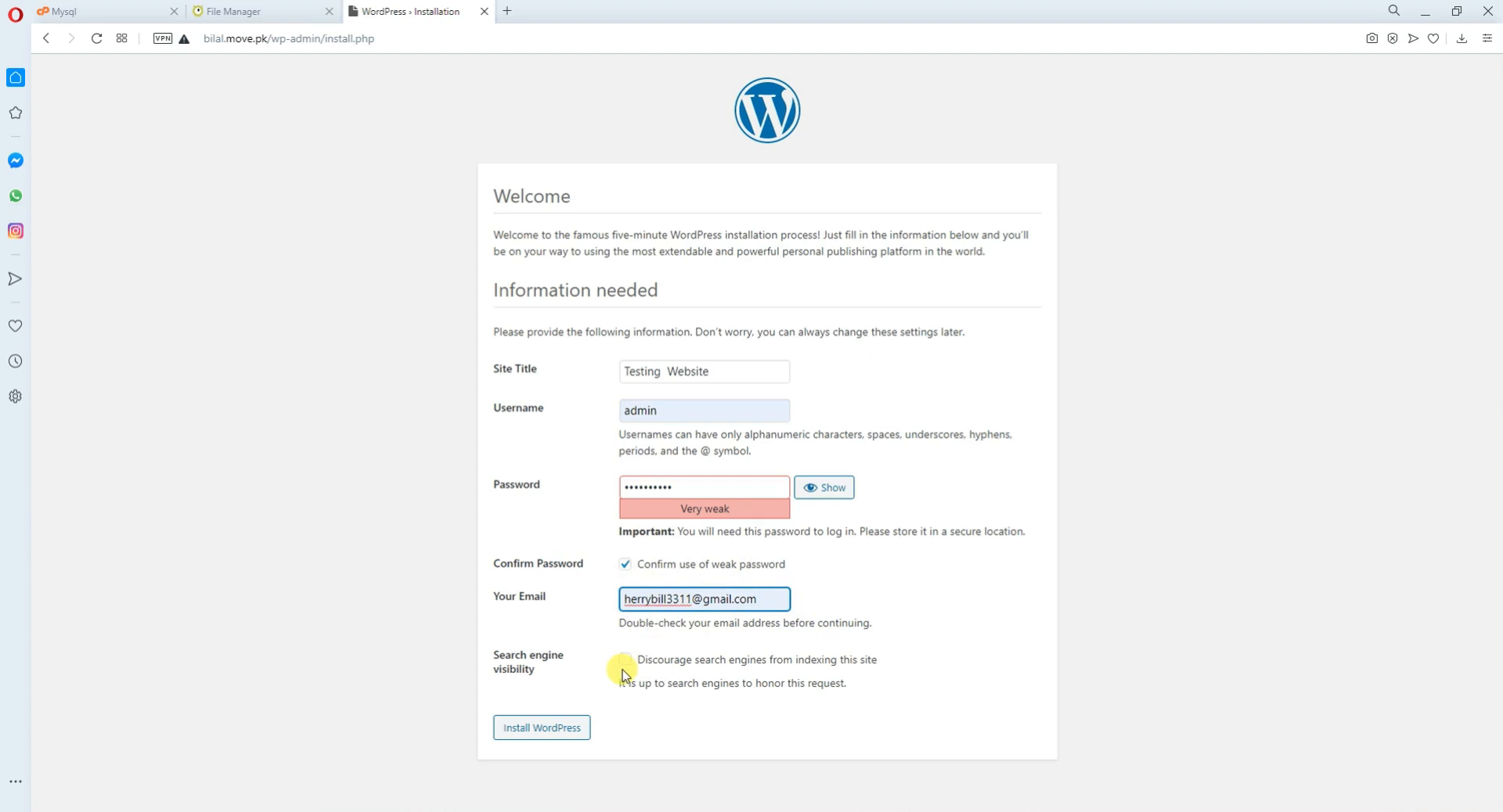
pyautogui.moveTo(489, 656); pyautogui.dragTo(549, 658)
pyautogui.click(576, 667)
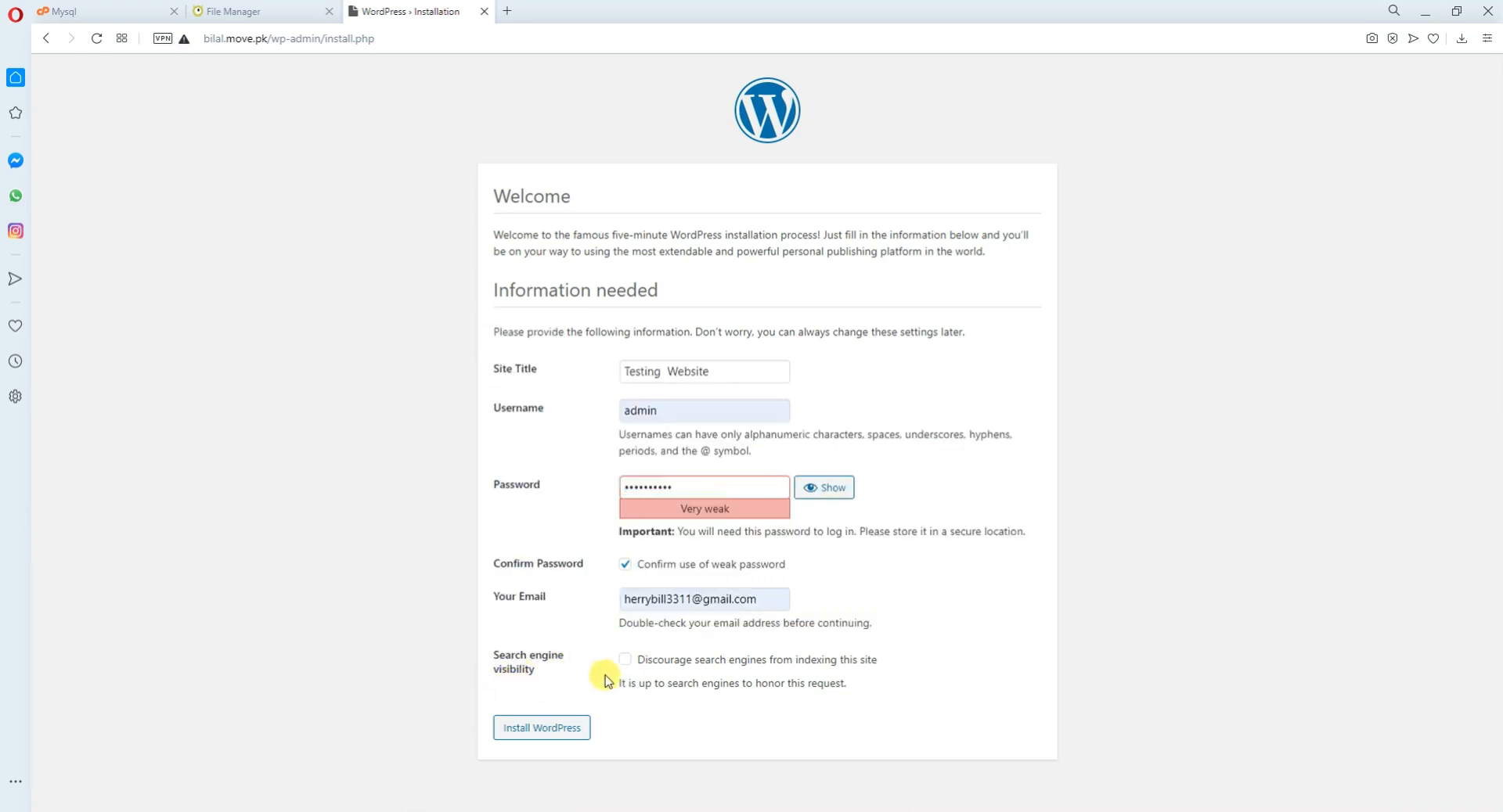
pyautogui.click(540, 729)
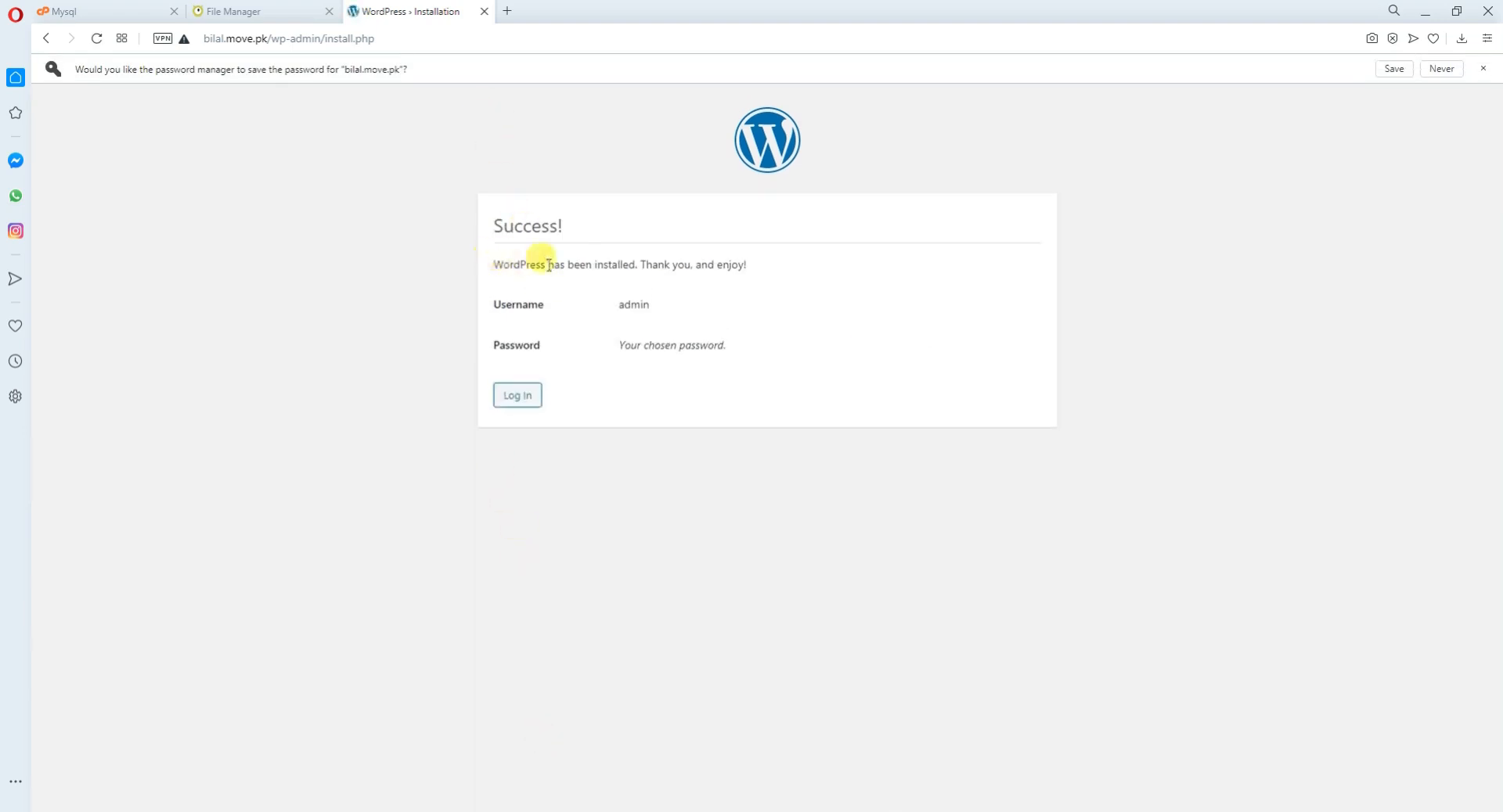
# - Review the Success! page's username admin and password note
pyautogui.moveTo(626, 258); pyautogui.dragTo(916, 298)
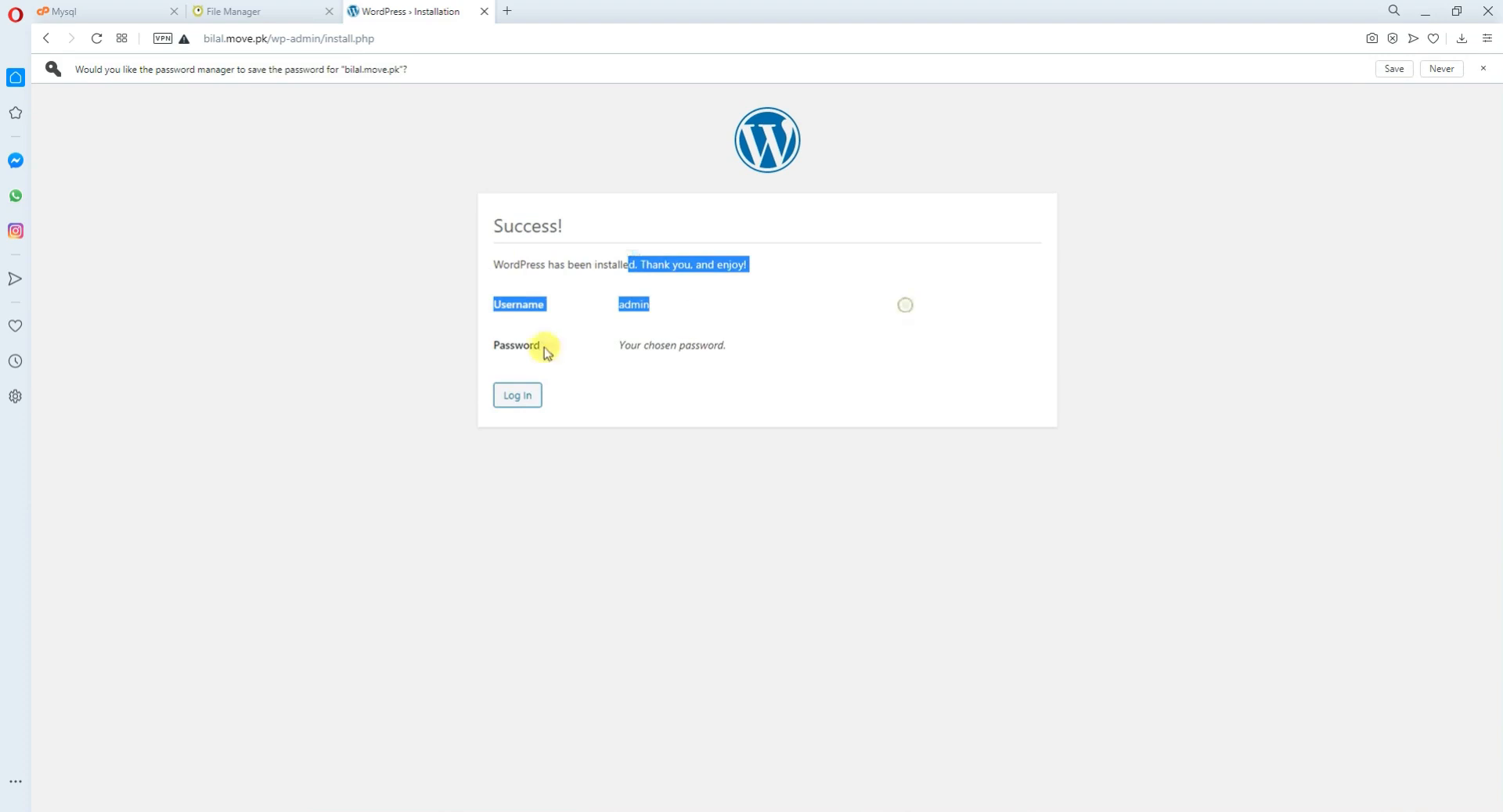
pyautogui.click(599, 340)
pyautogui.doubleClick(630, 304)
pyautogui.click(493, 352)
pyautogui.moveTo(599, 341); pyautogui.dragTo(969, 359)
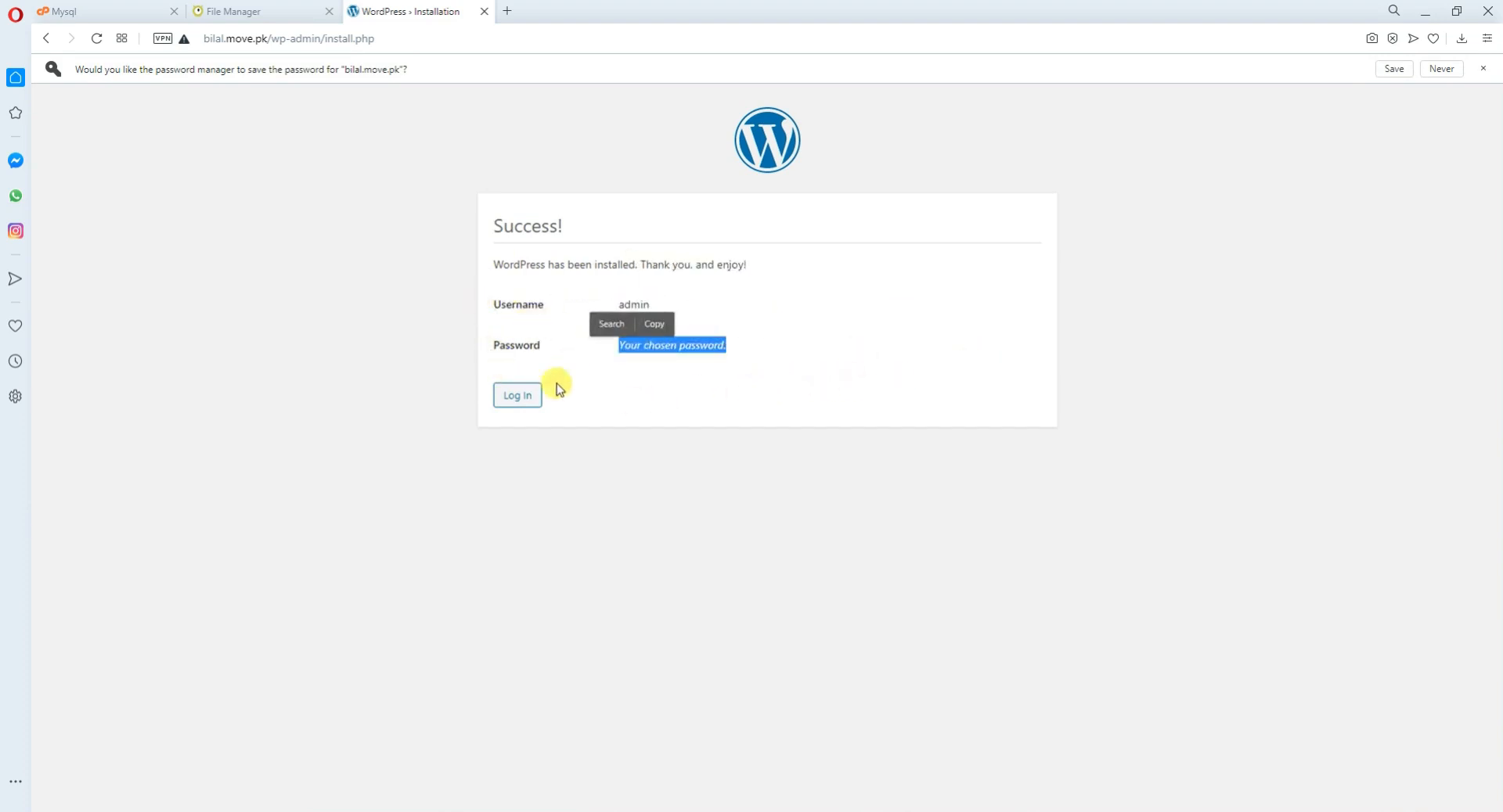
# - Log in as admin with the account password to reach the dashboard
pyautogui.click(529, 410)
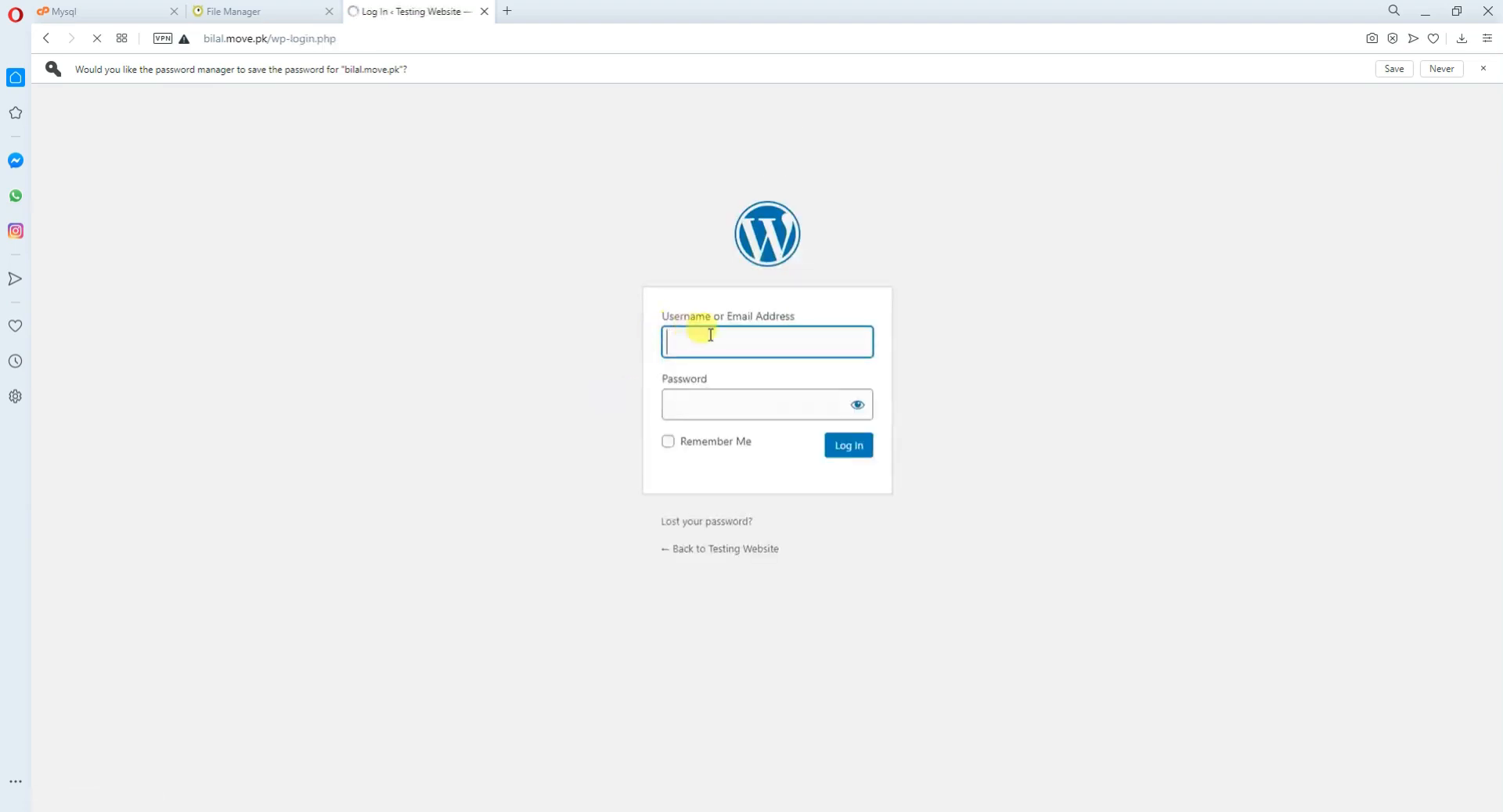
pyautogui.click(708, 334)
pyautogui.click(726, 382)
pyautogui.click(708, 396)
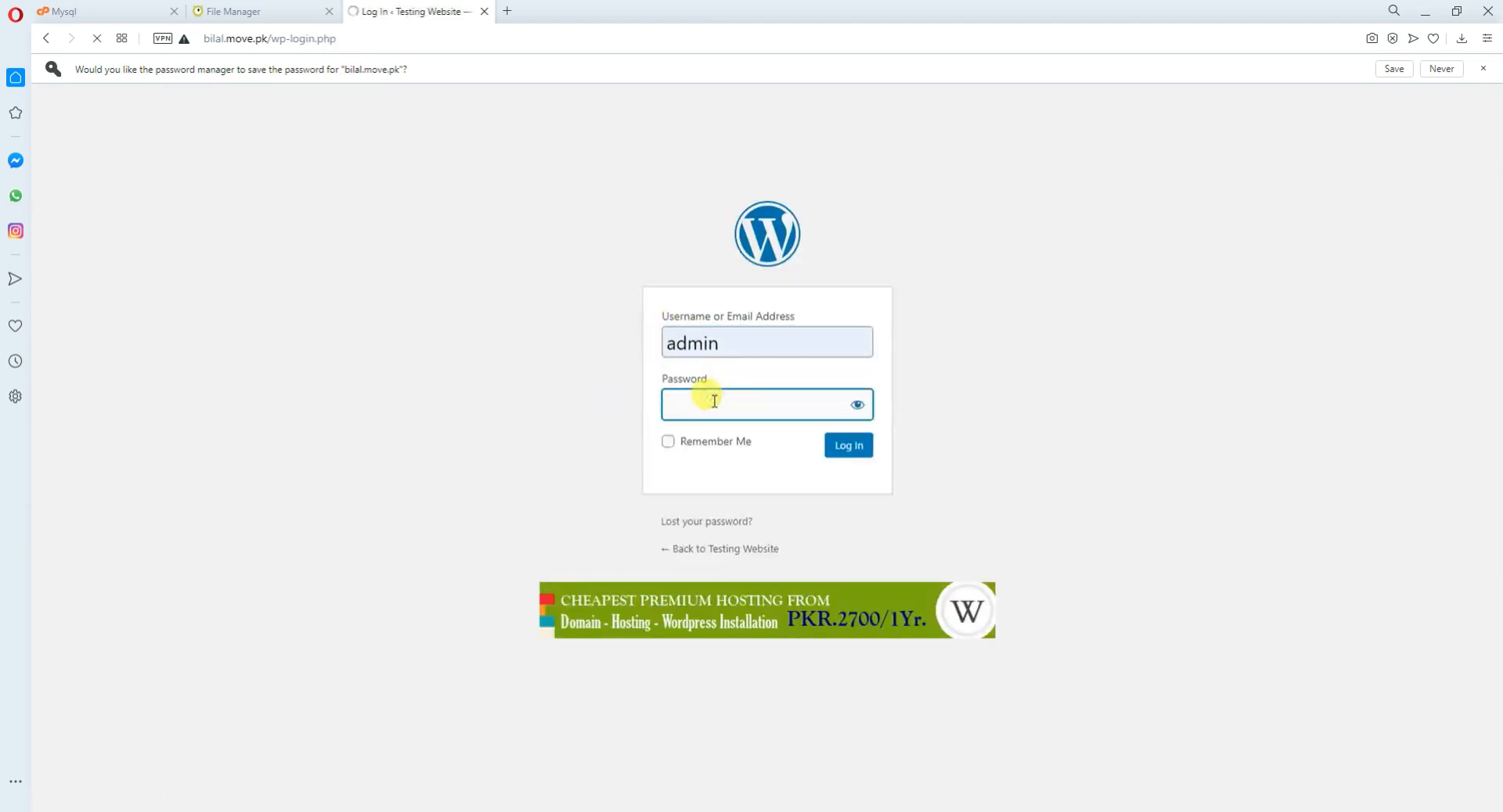
pyautogui.write('••••••••••')
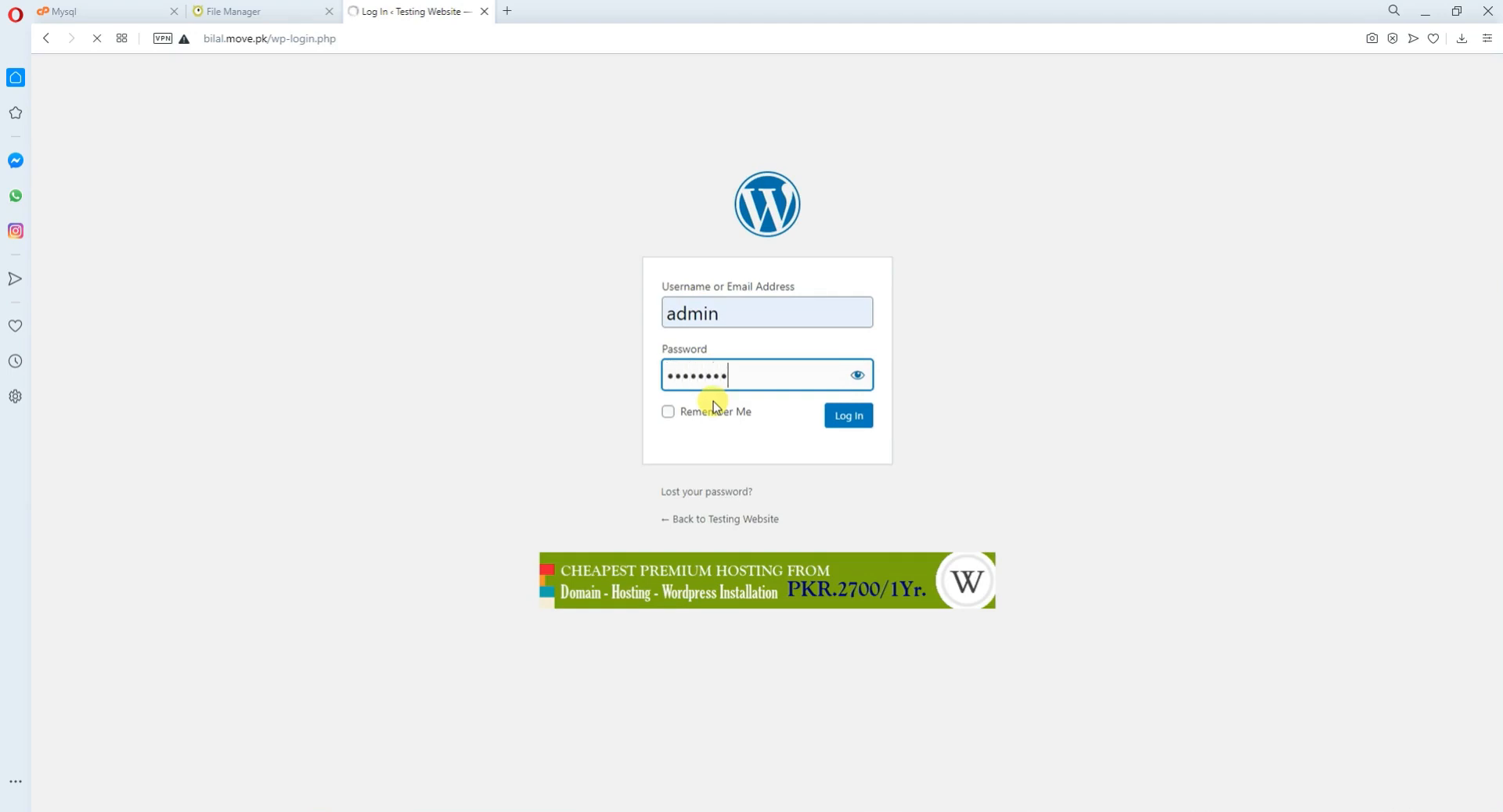
pyautogui.click(853, 422)
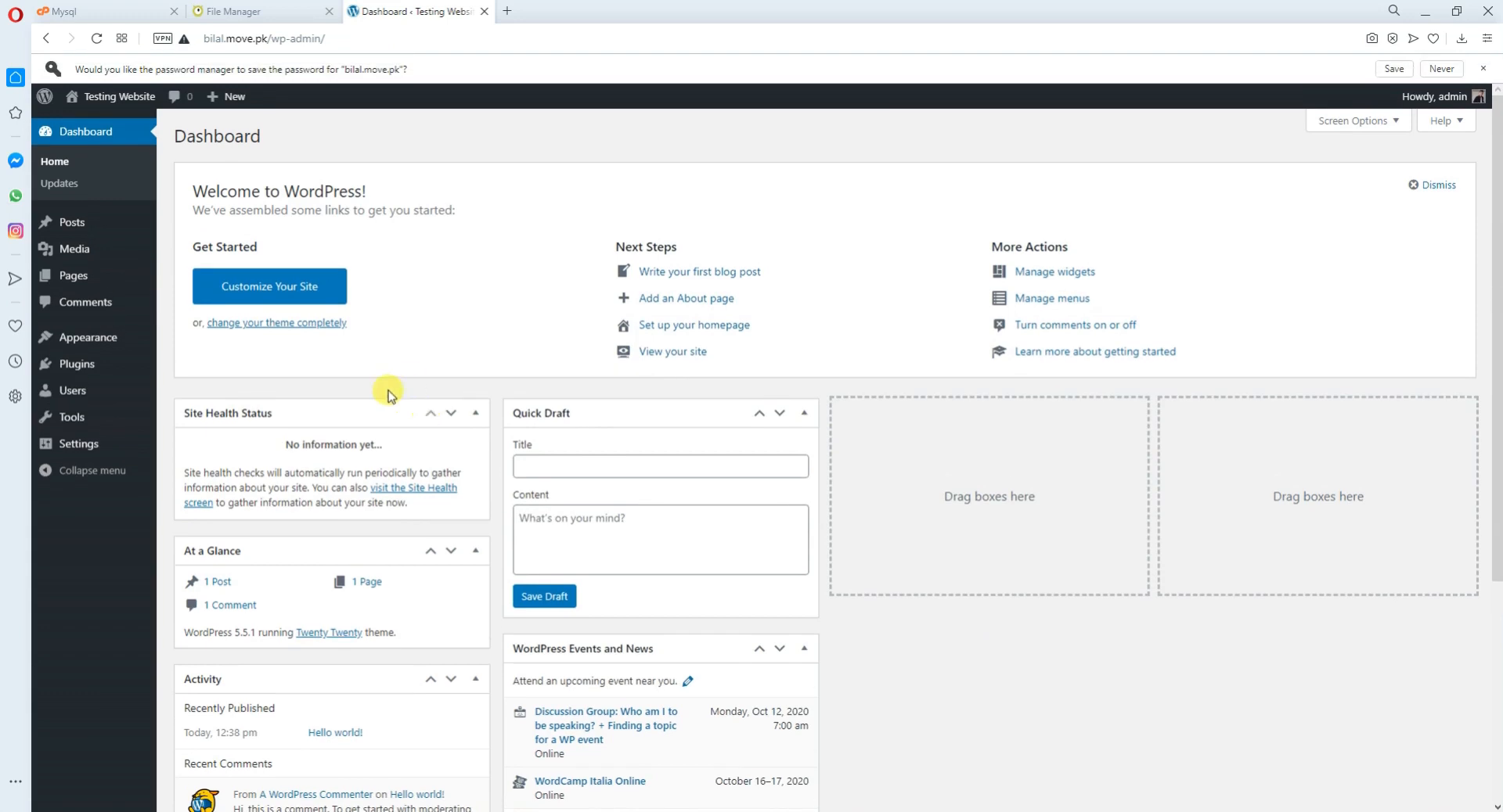
# - Open the Testing Website admin-bar link in a new tab to view the Hello world! post
pyautogui.scroll(-5, 369, 419)
pyautogui.scroll(5, 372, 431)
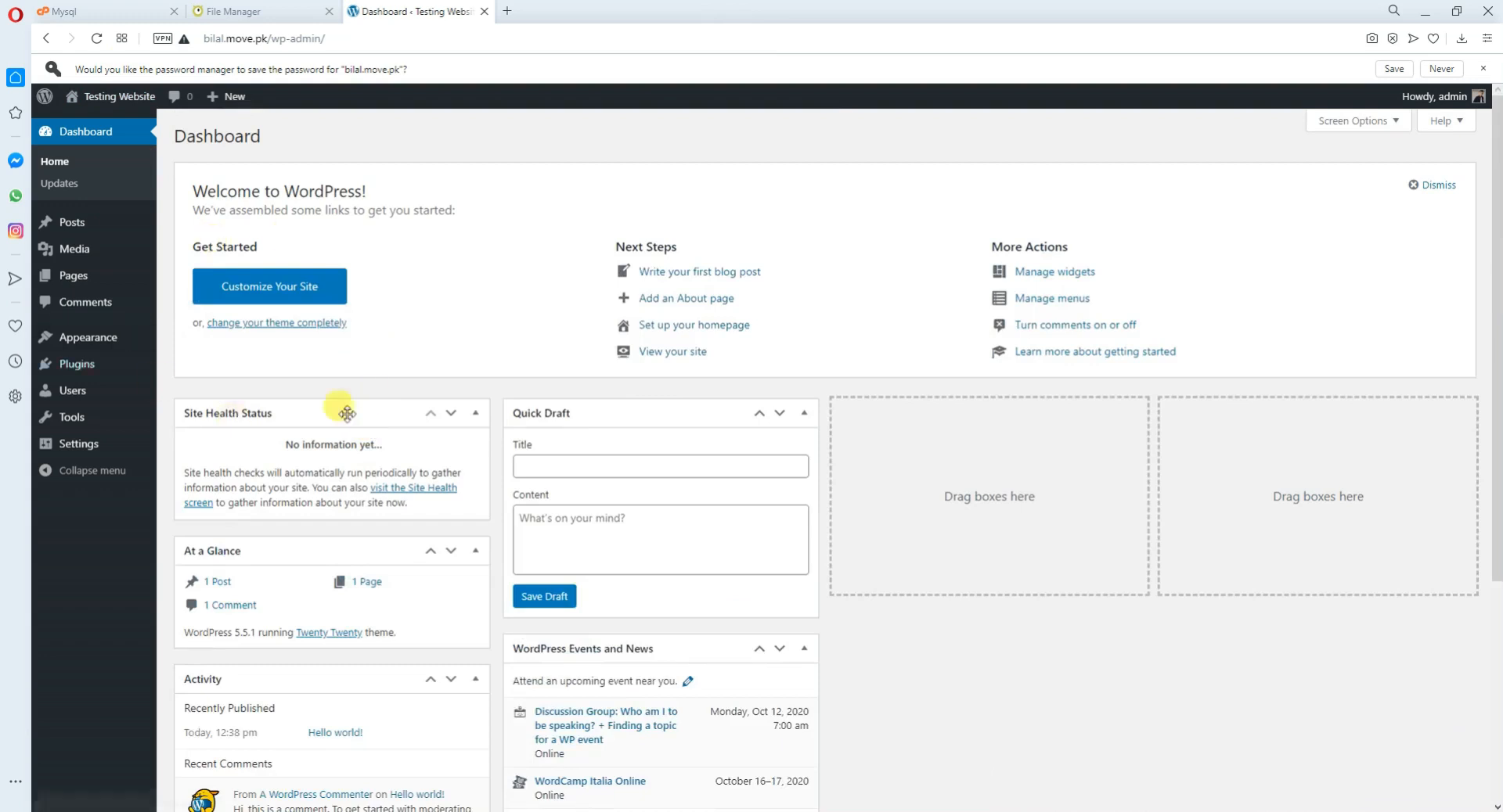
pyautogui.moveTo(101, 104)
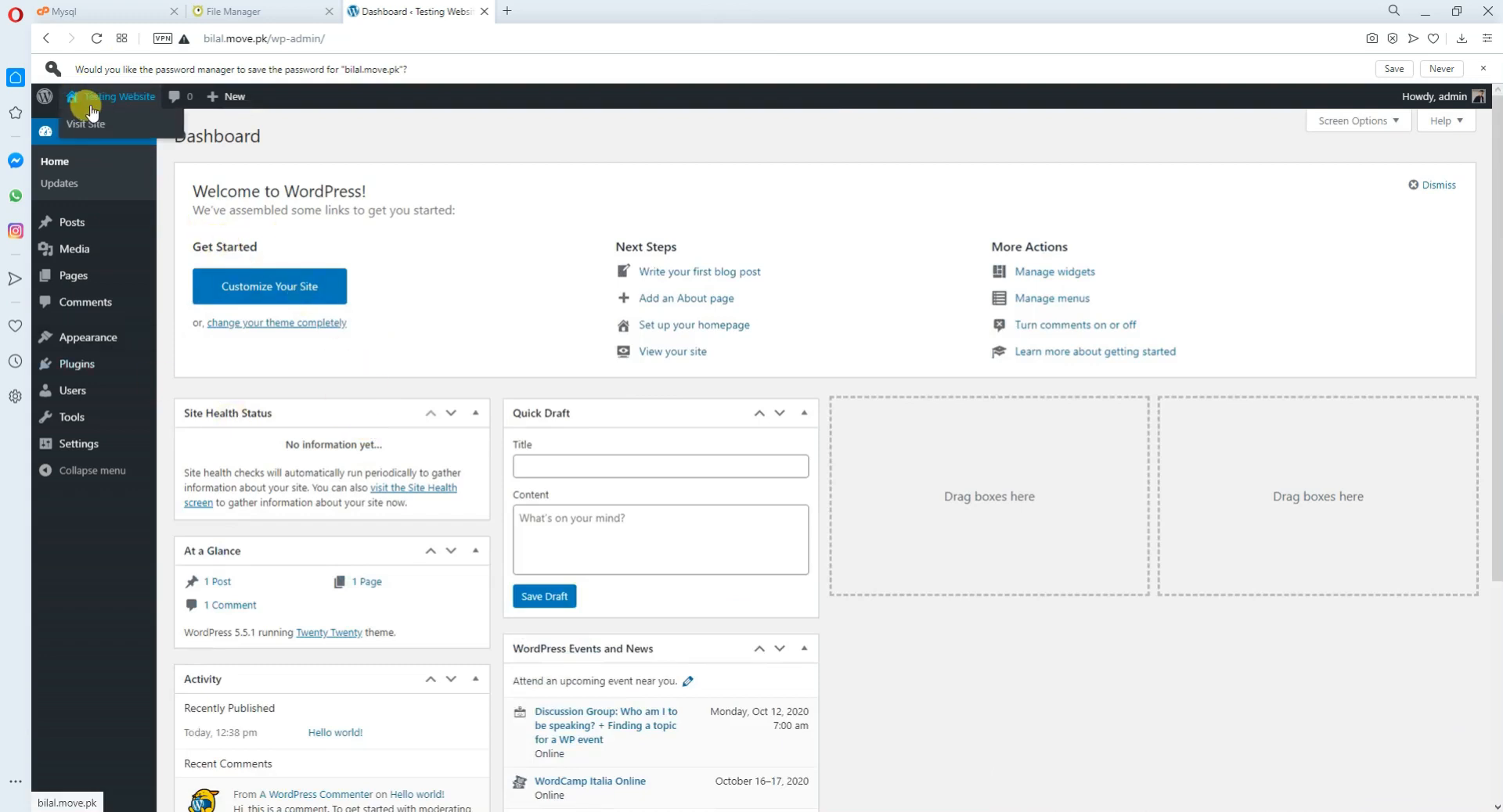
pyautogui.rightClick(102, 110)
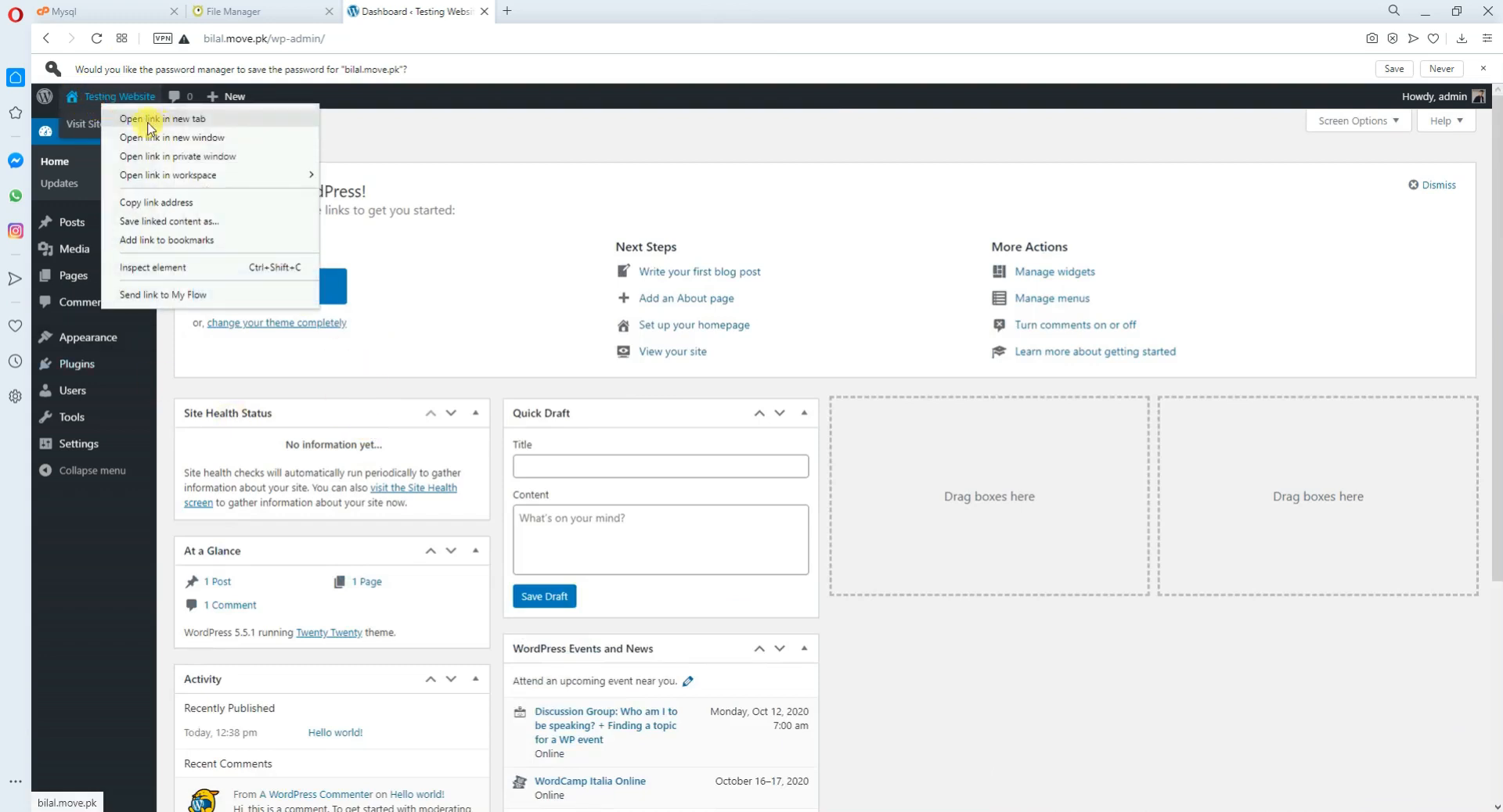
pyautogui.click(562, 135)
pyautogui.rightClick(97, 97)
pyautogui.click(140, 114)
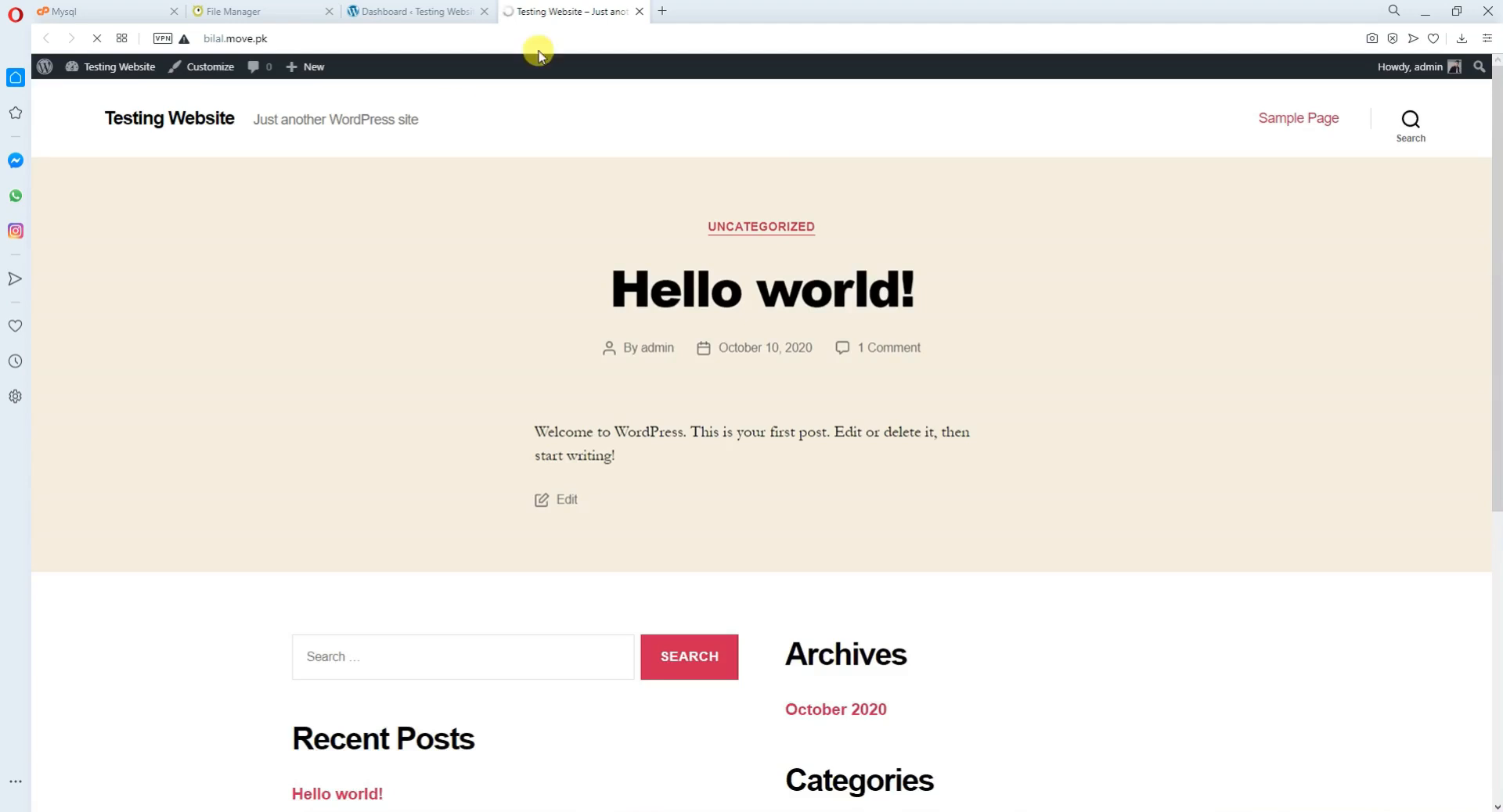
pyautogui.click(457, 11)
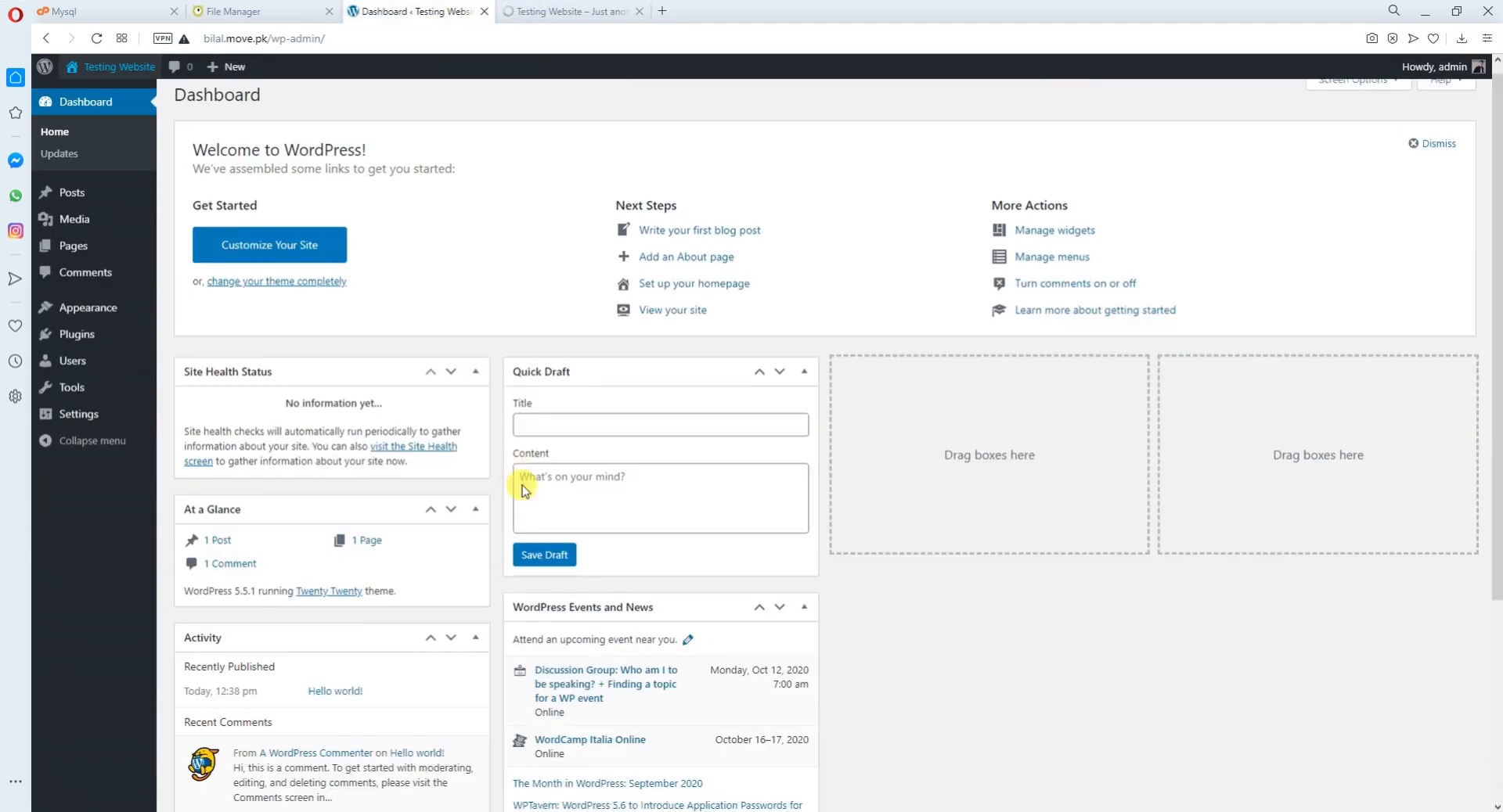
pyautogui.scroll(-4, 521, 480)
pyautogui.click(572, 6)
pyautogui.scroll(-6, 721, 715)
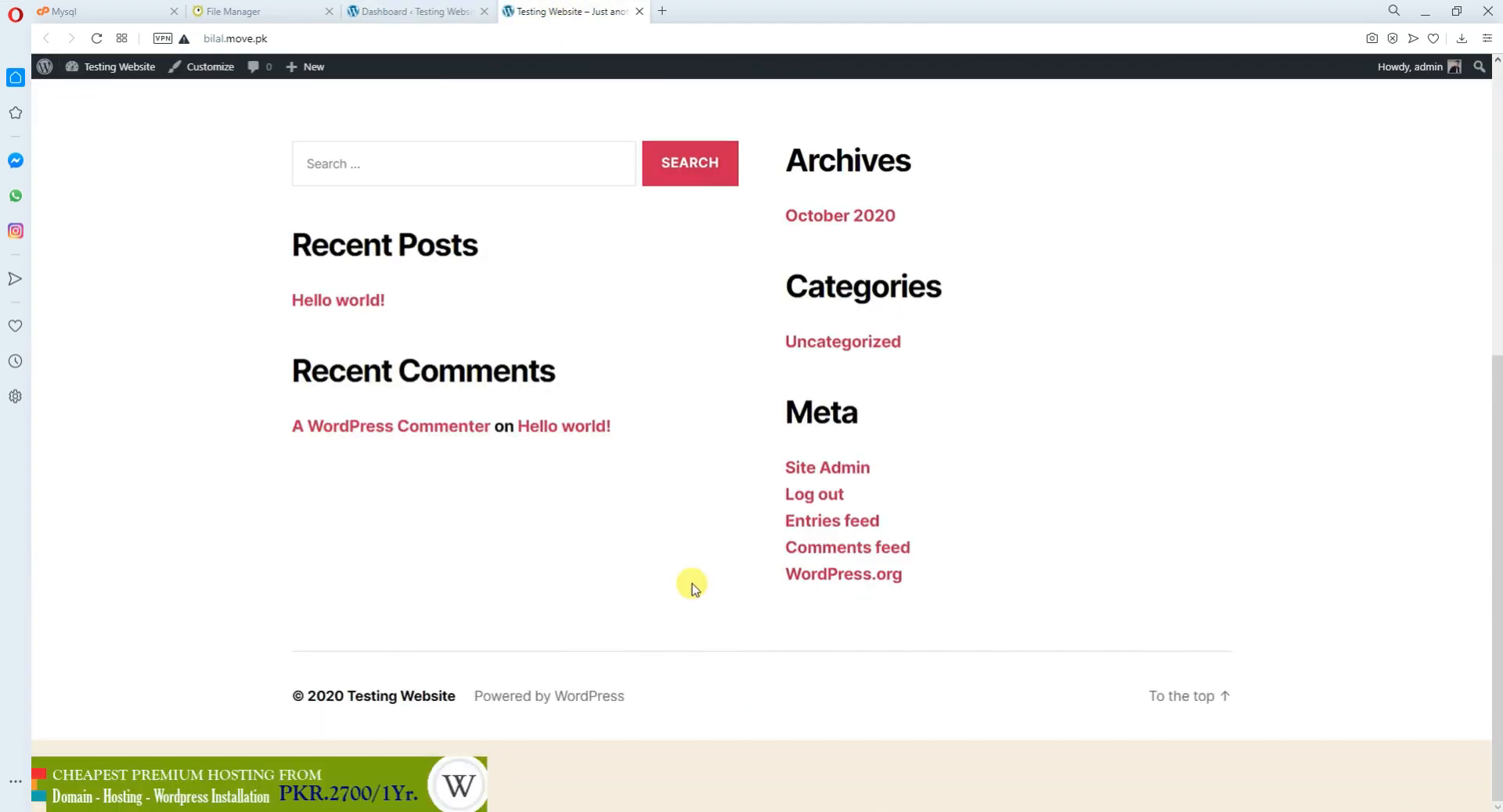
pyautogui.scroll(5, 692, 583)
pyautogui.scroll(2, 692, 583)
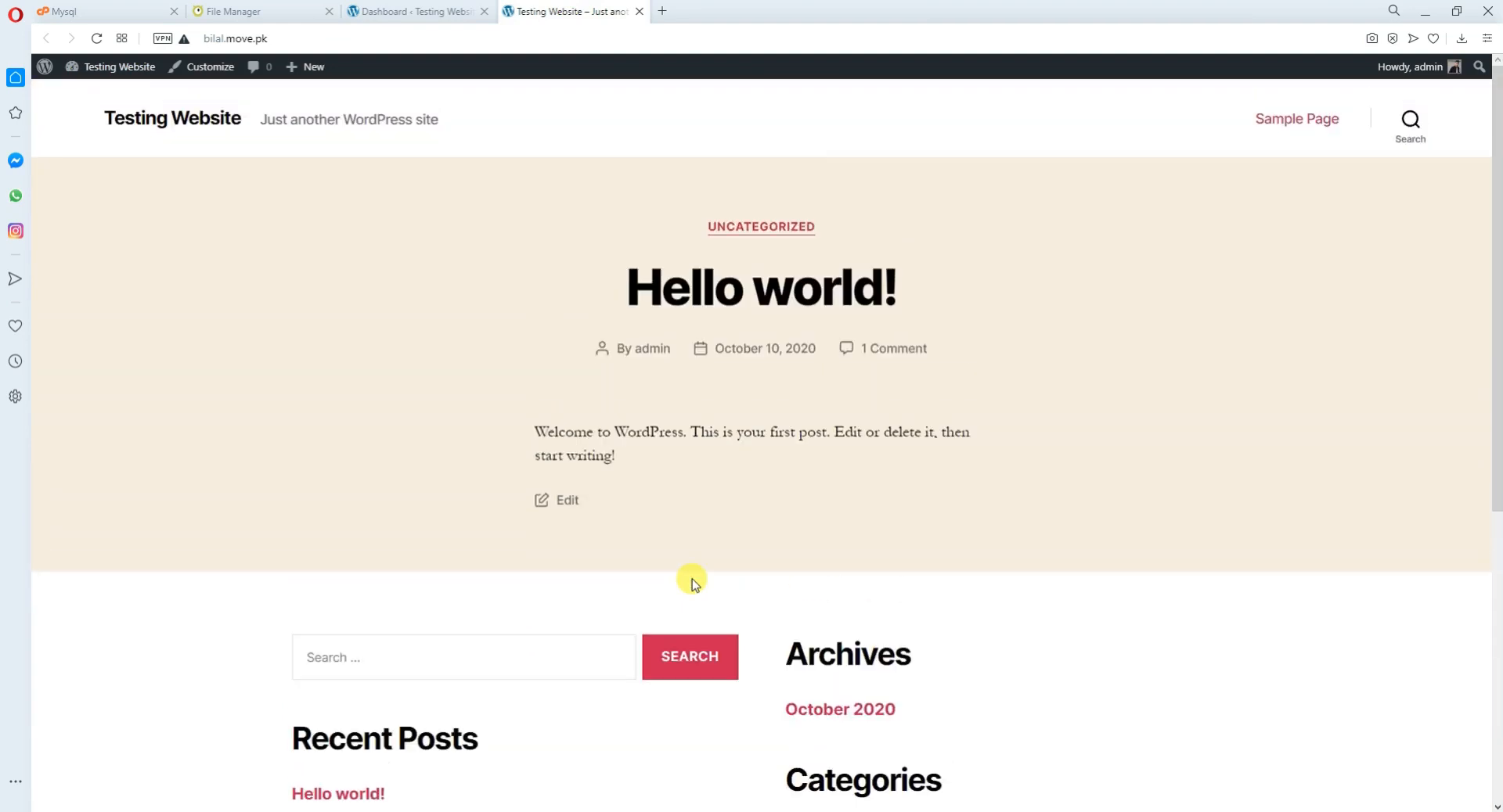
pyautogui.scroll(-5, 675, 458)
pyautogui.scroll(5, 675, 458)
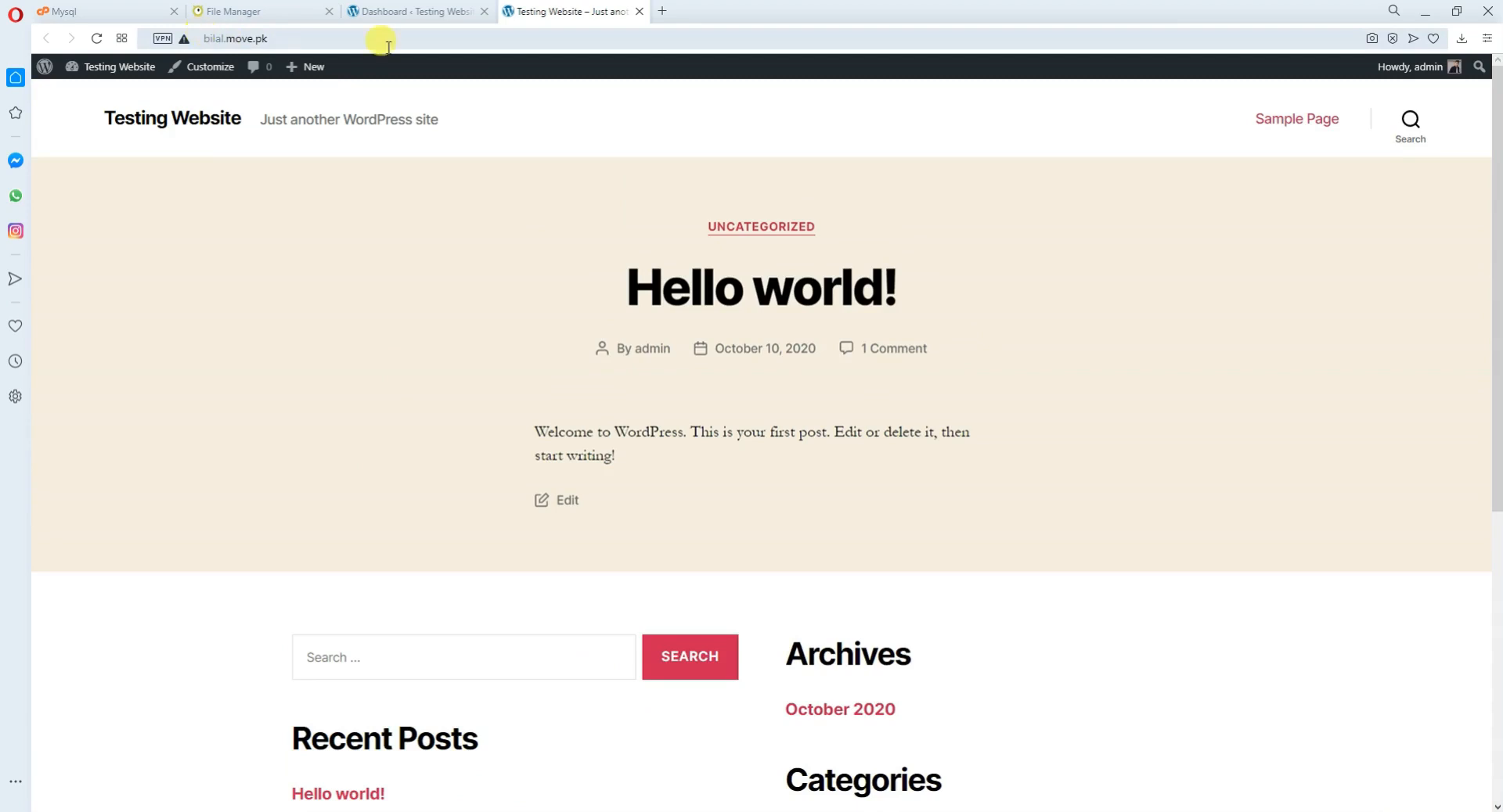
pyautogui.scroll(-5, 665, 527)
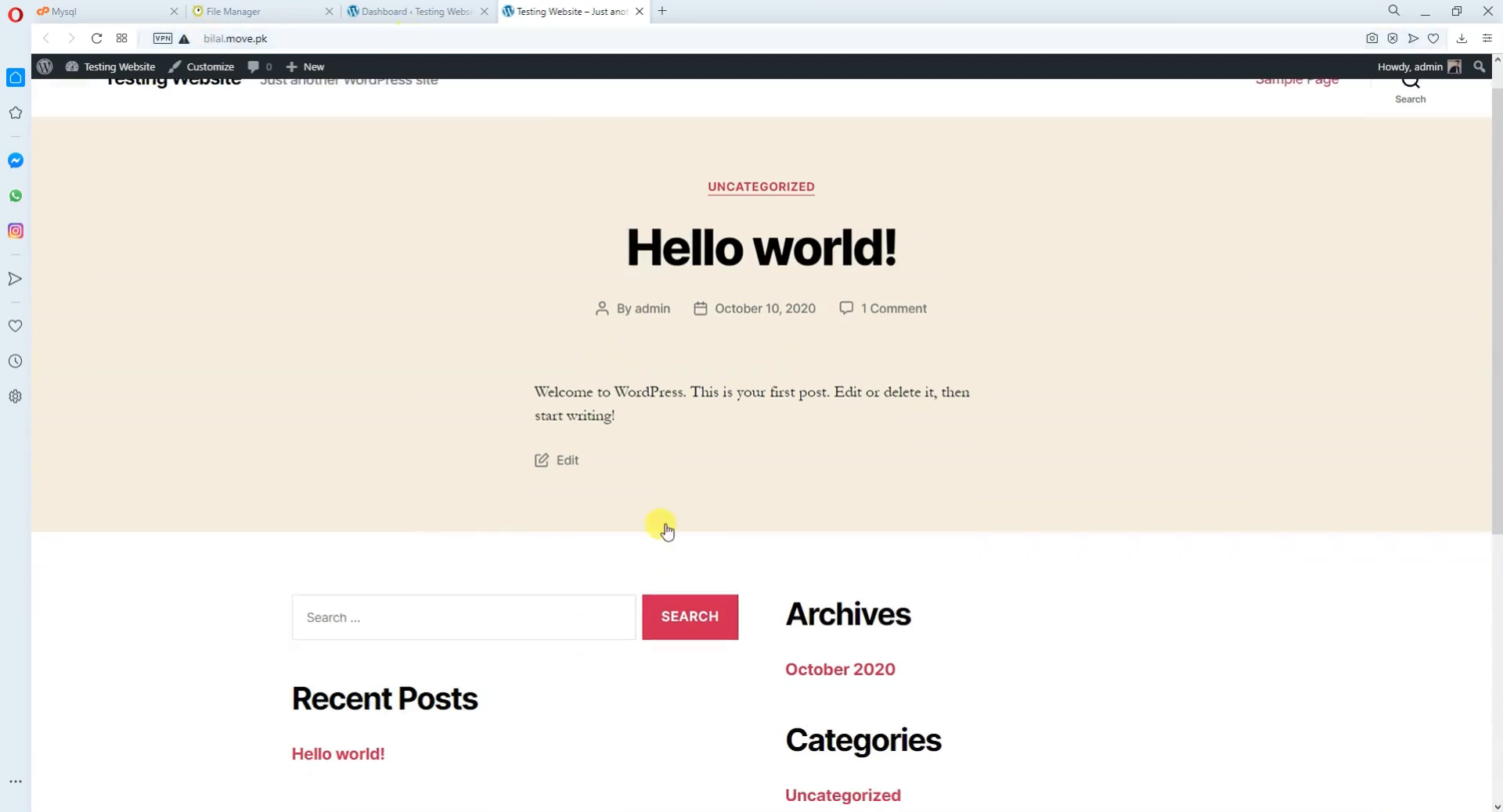
pyautogui.scroll(5, 673, 473)
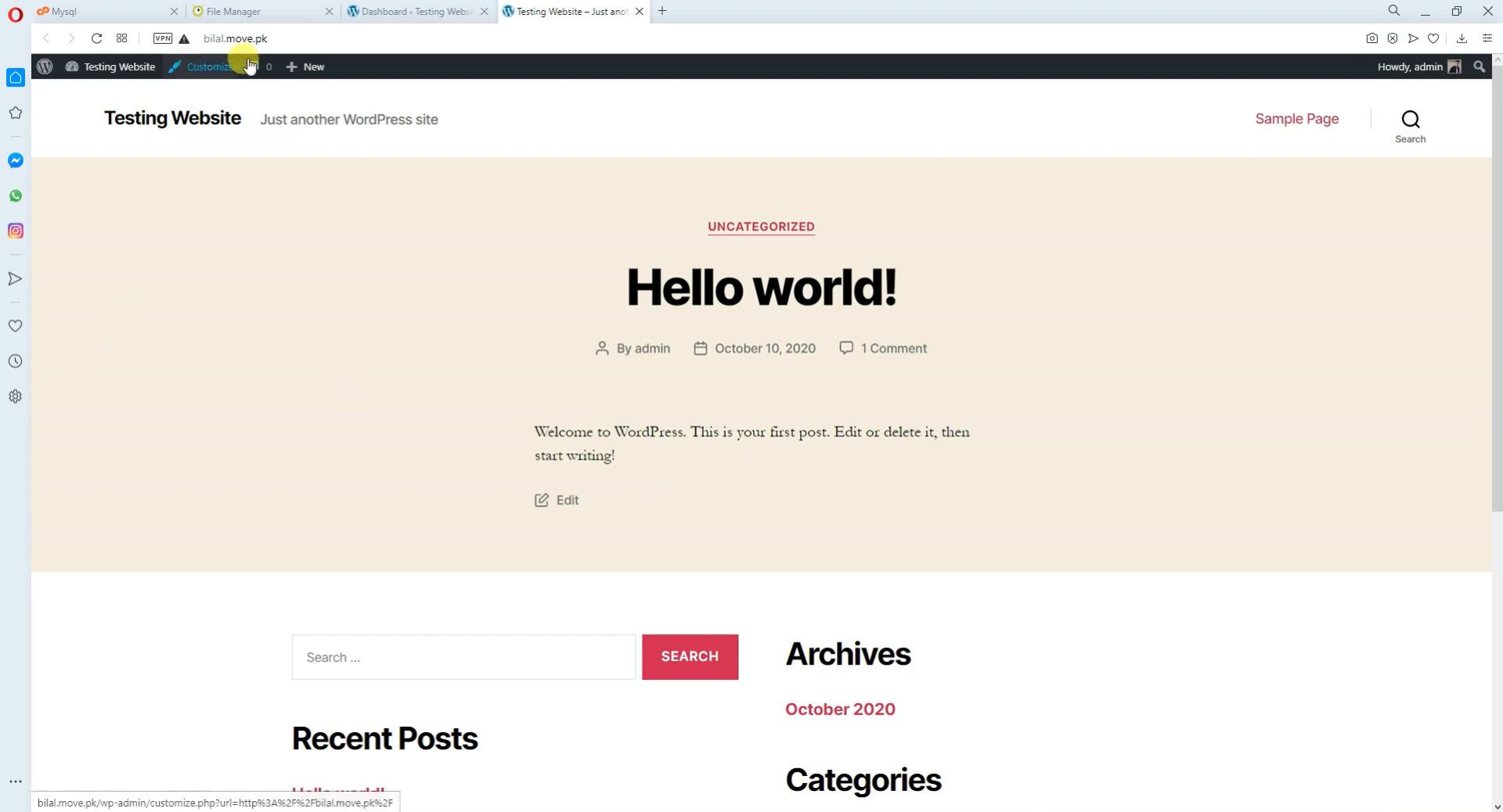
pyautogui.click(301, 39)
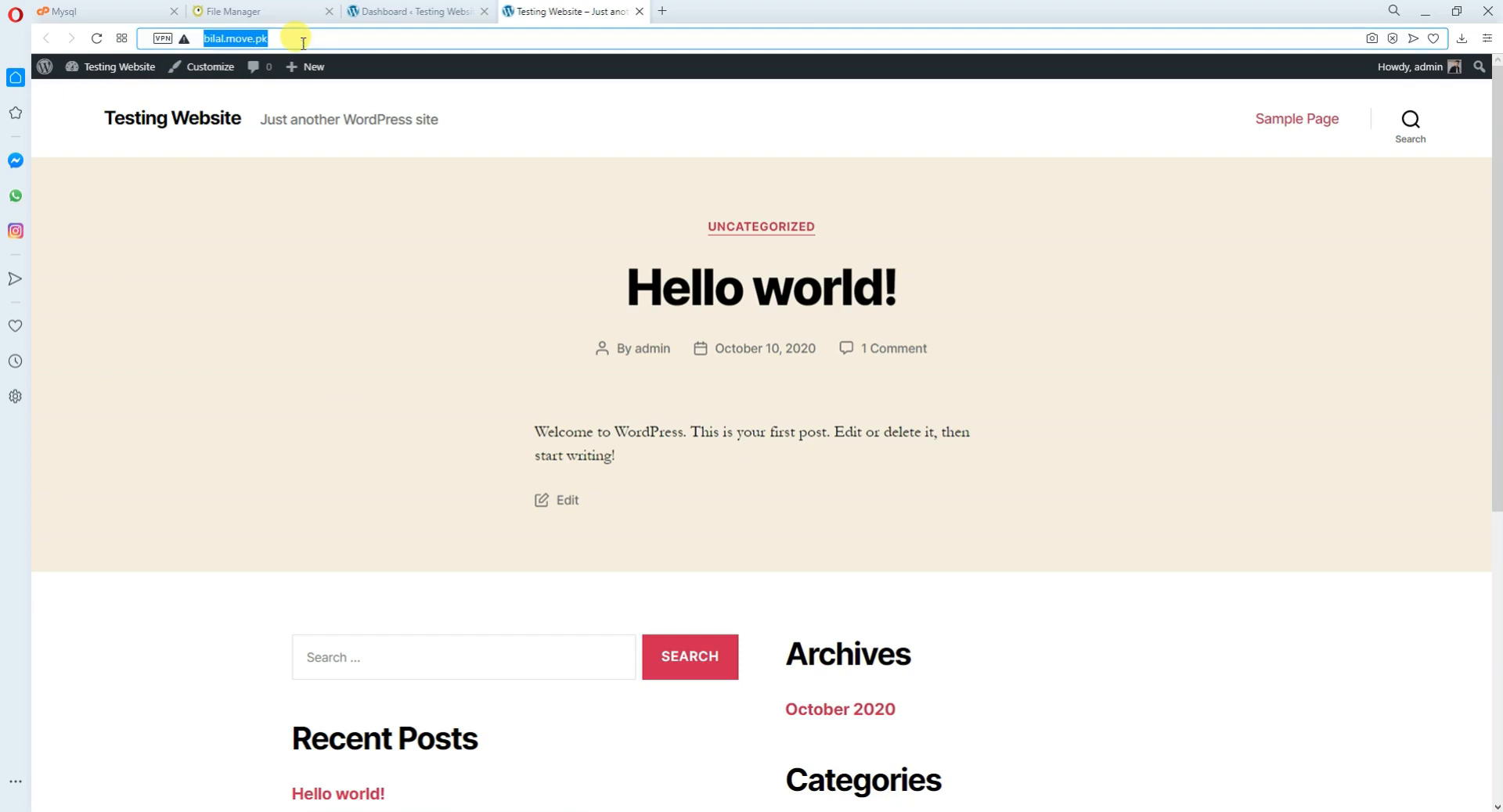